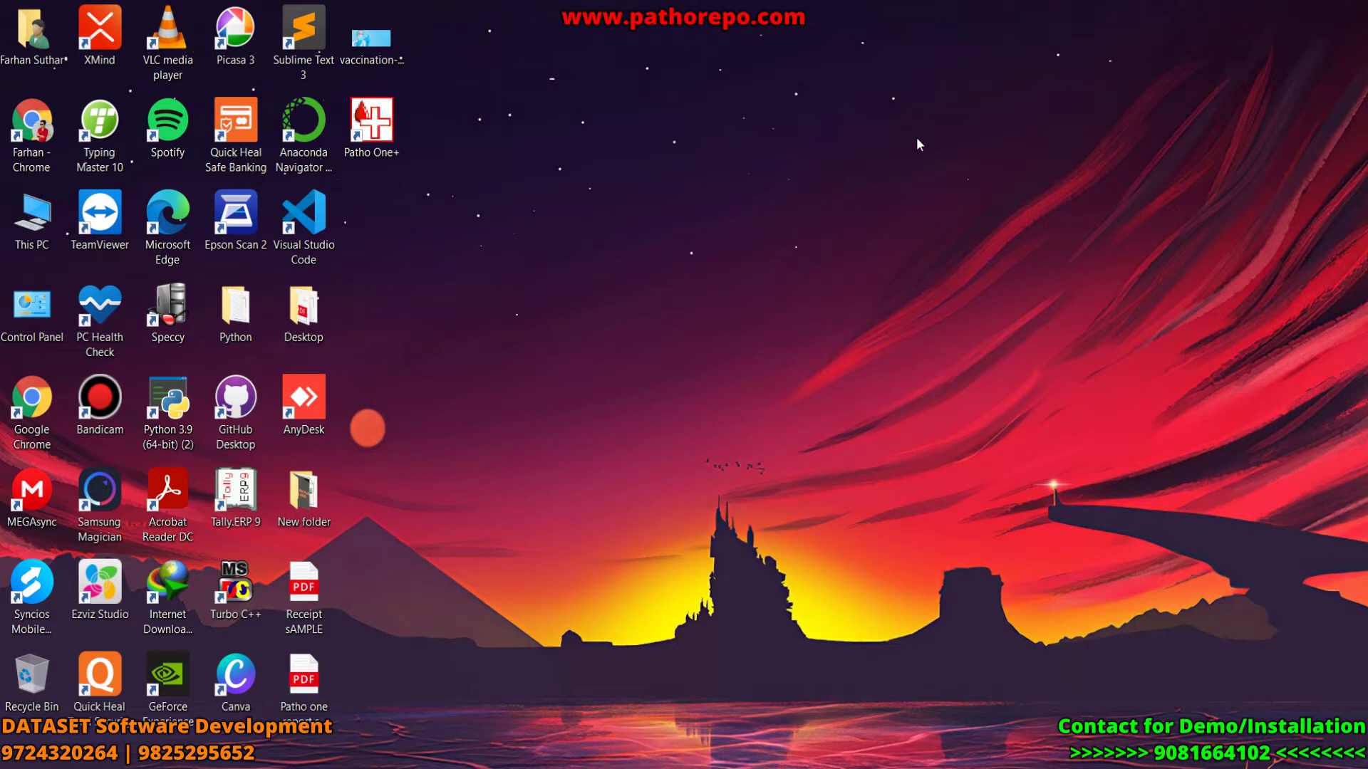
- Launch Patho One+ and log in with the Admin user account
double_click(371, 121)
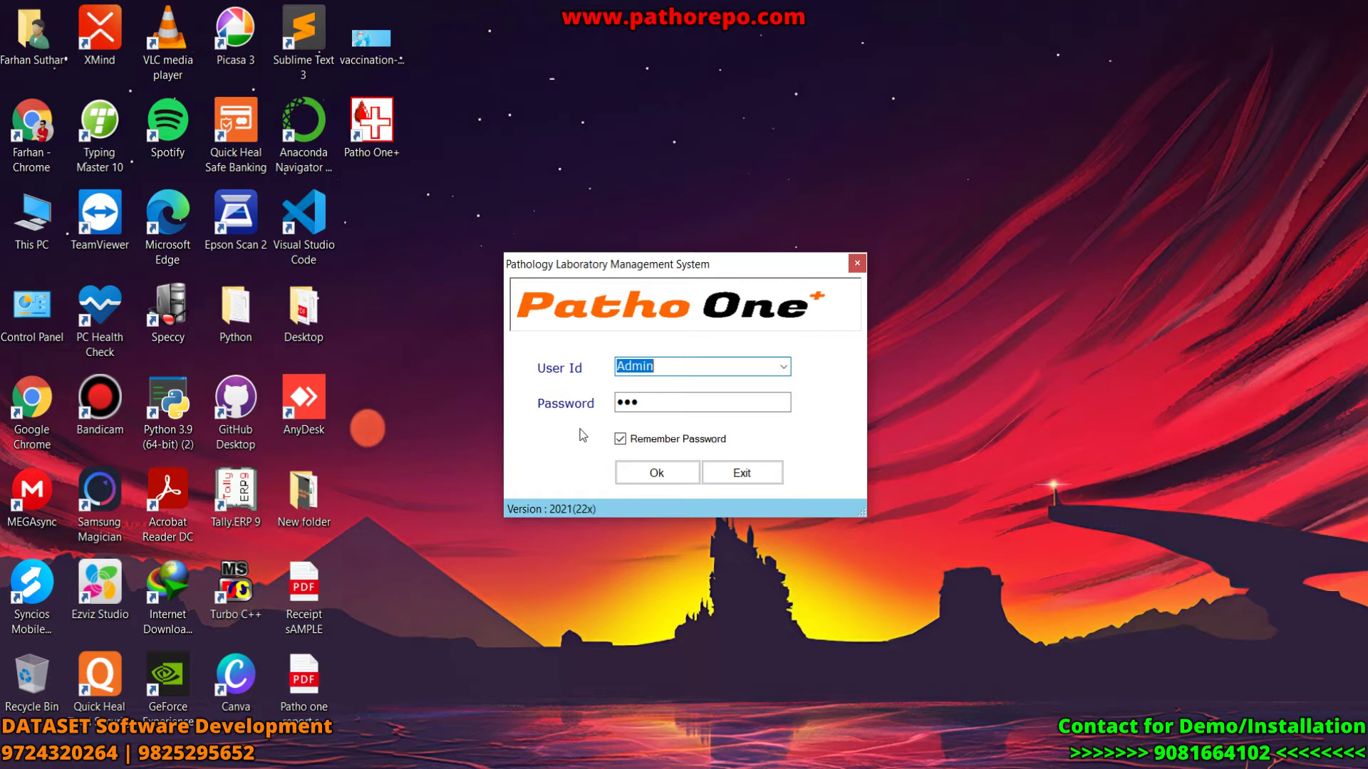
click(785, 367)
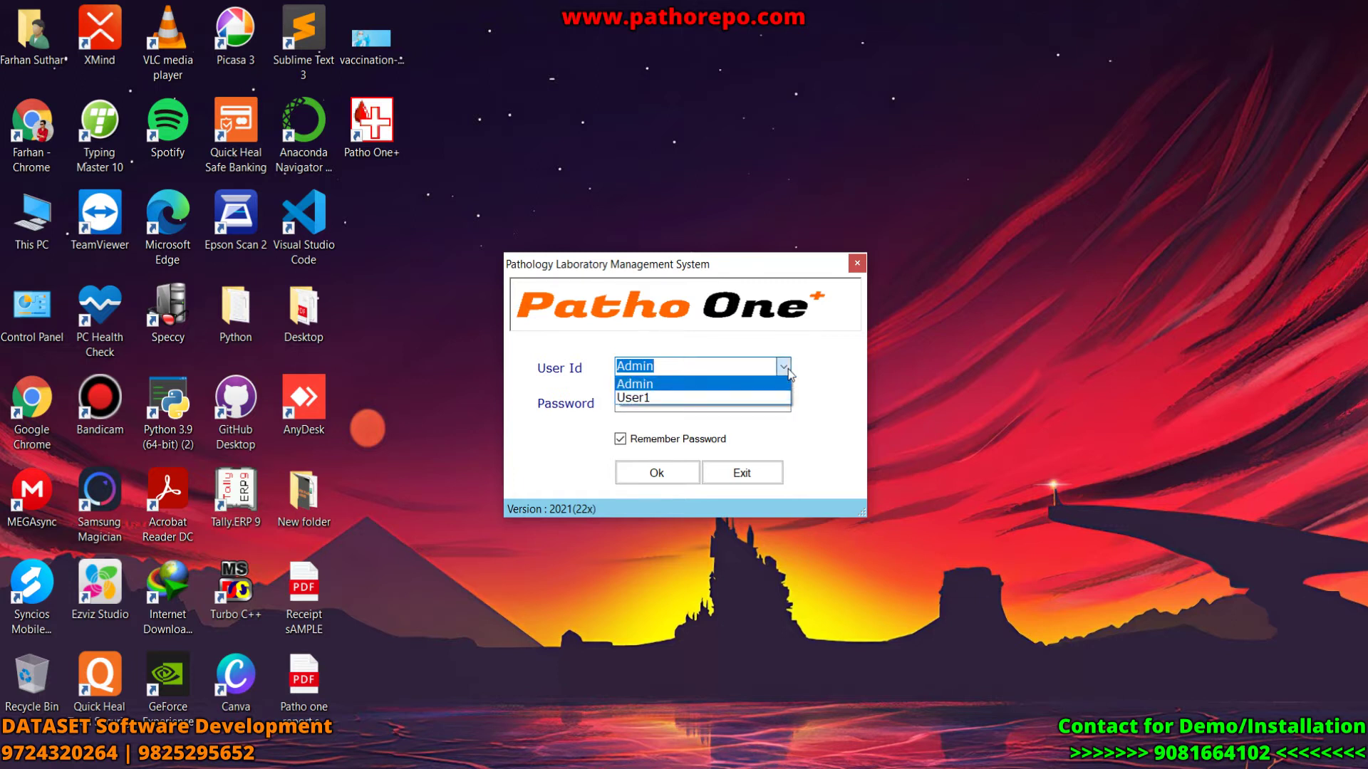
click(788, 370)
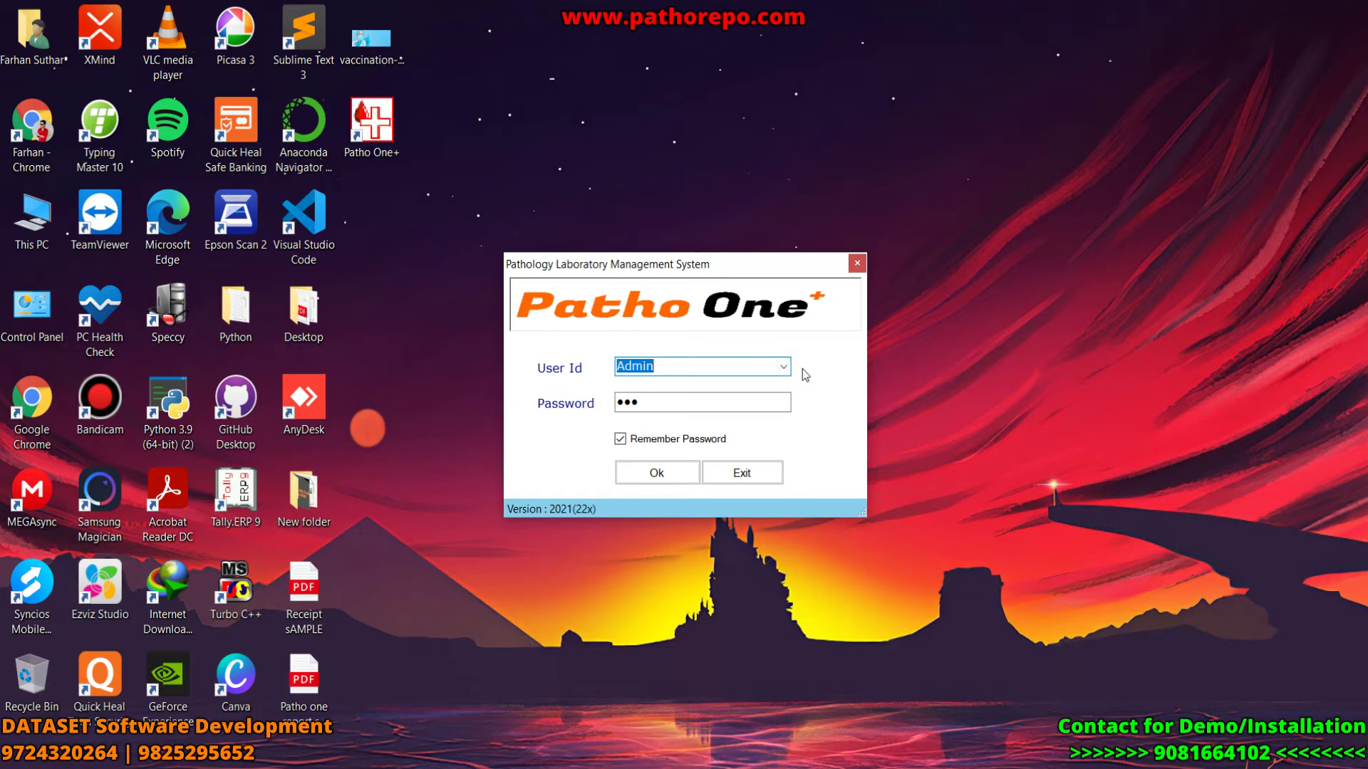
click(649, 473)
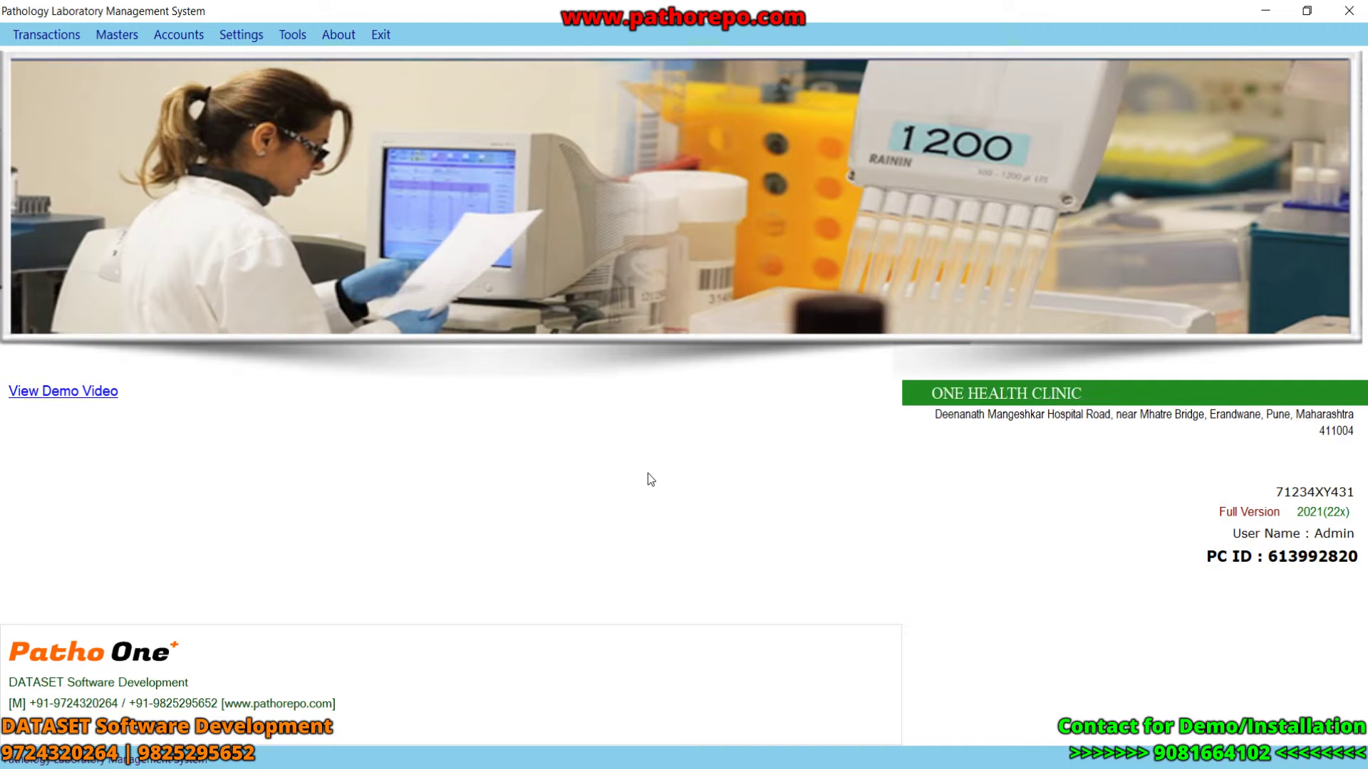
- Add a doctor in Doctor Master with the doctor's name, degree MBBS and 20% commission, and save
click(119, 37)
click(144, 53)
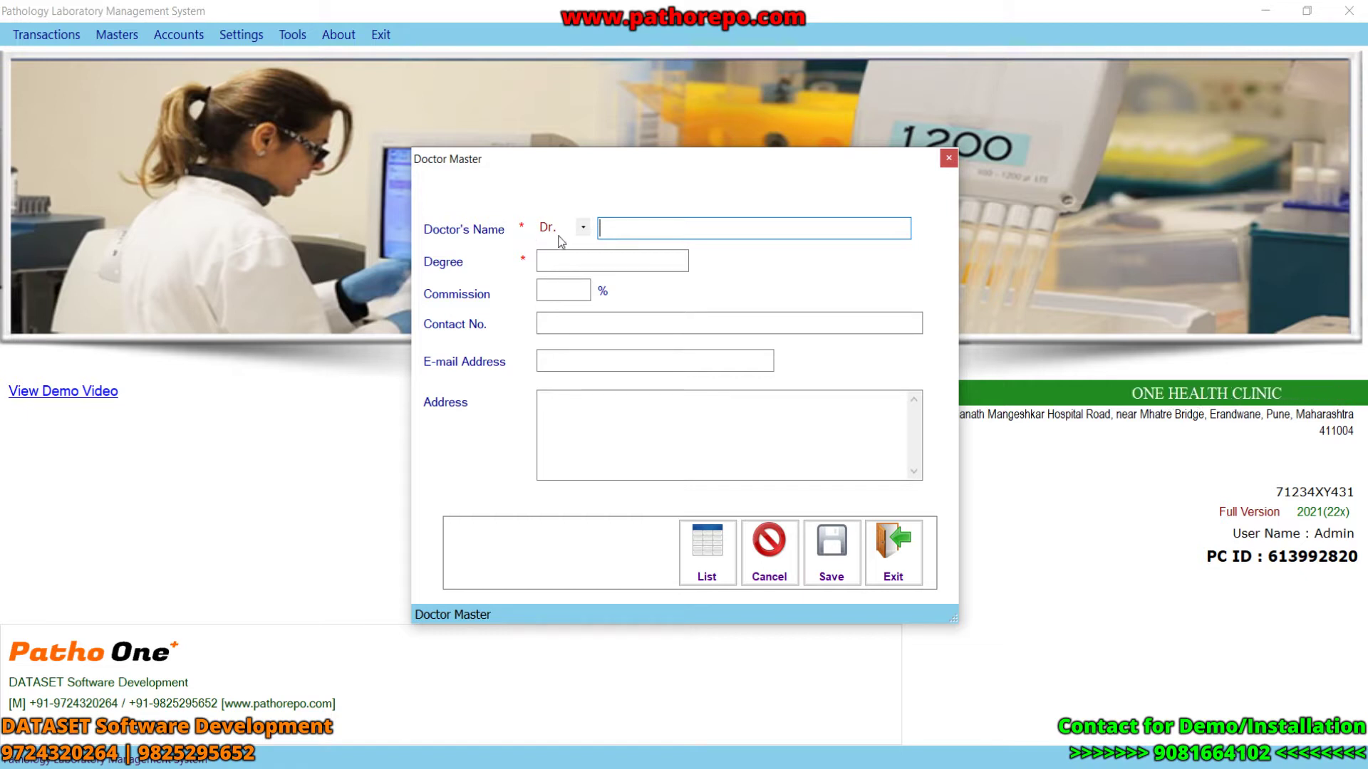
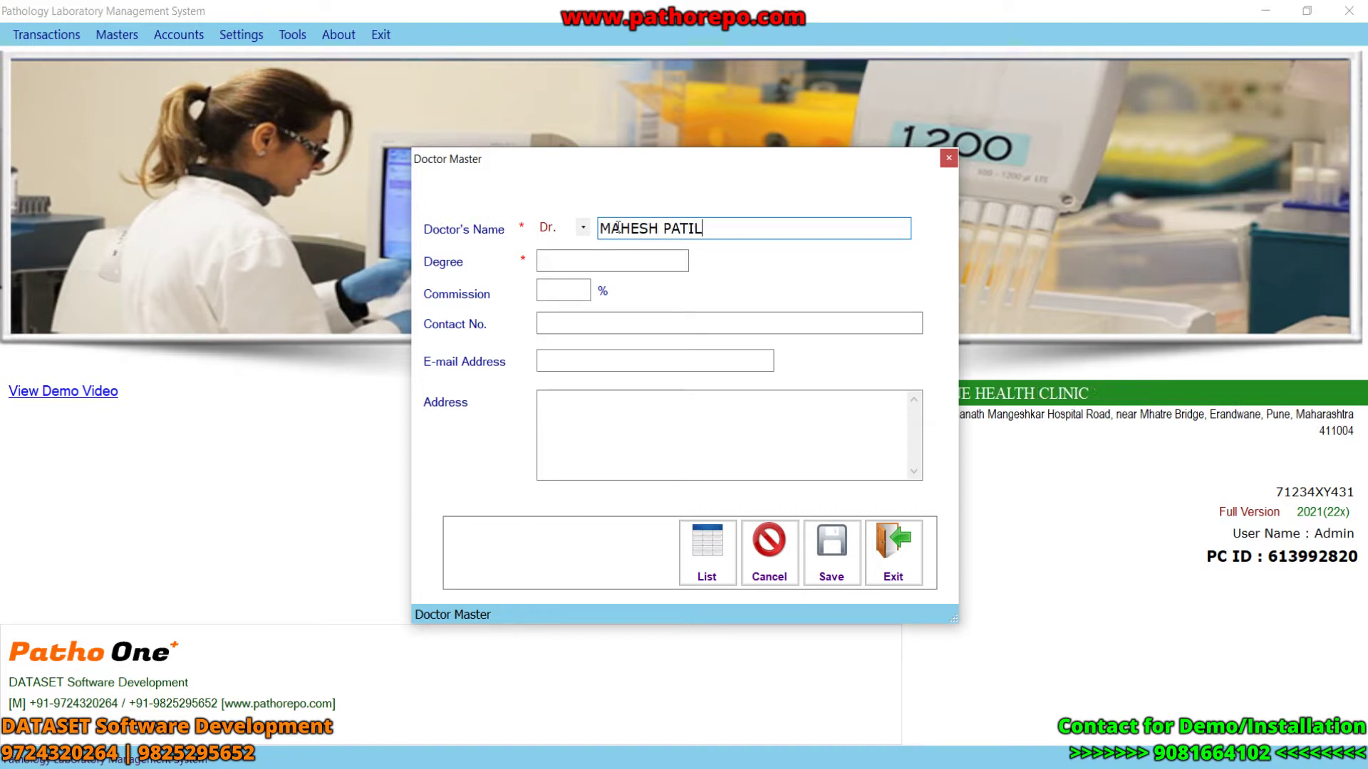
click(599, 263)
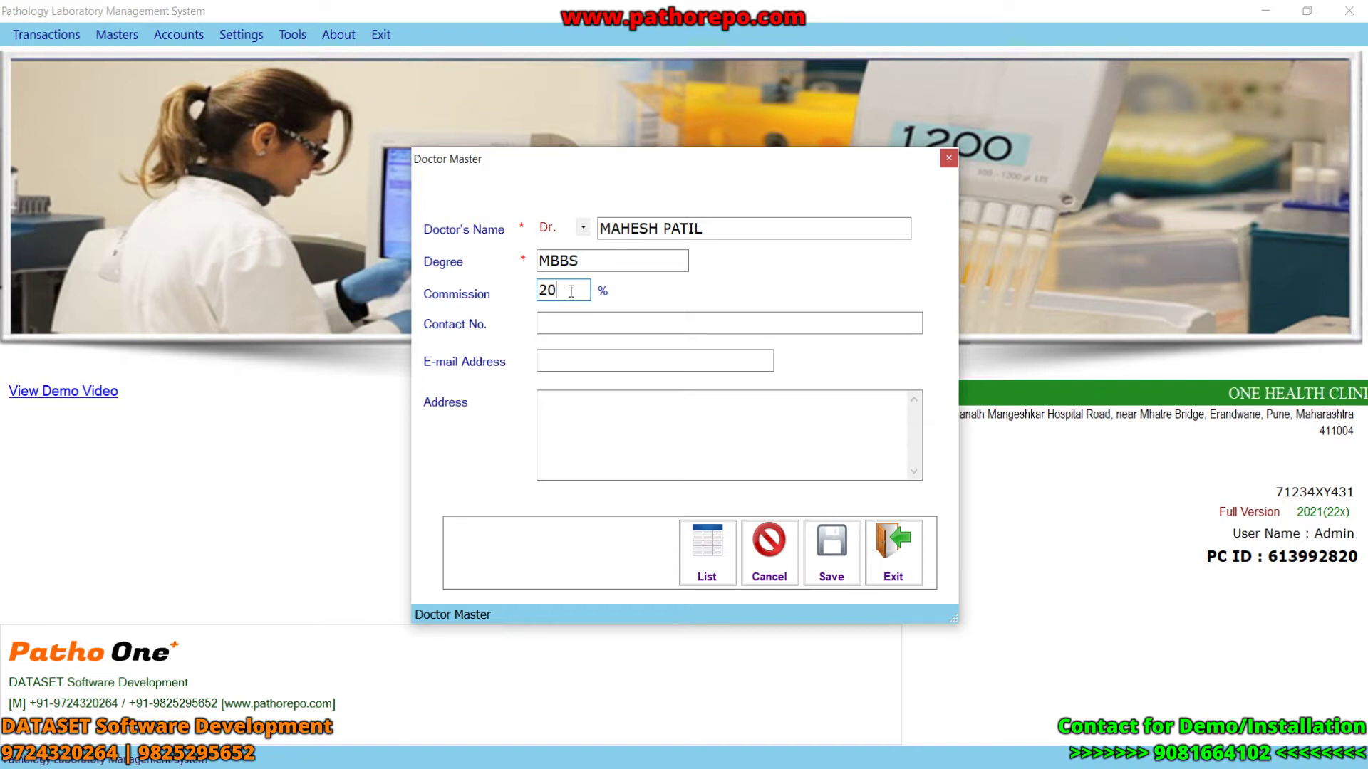
click(588, 322)
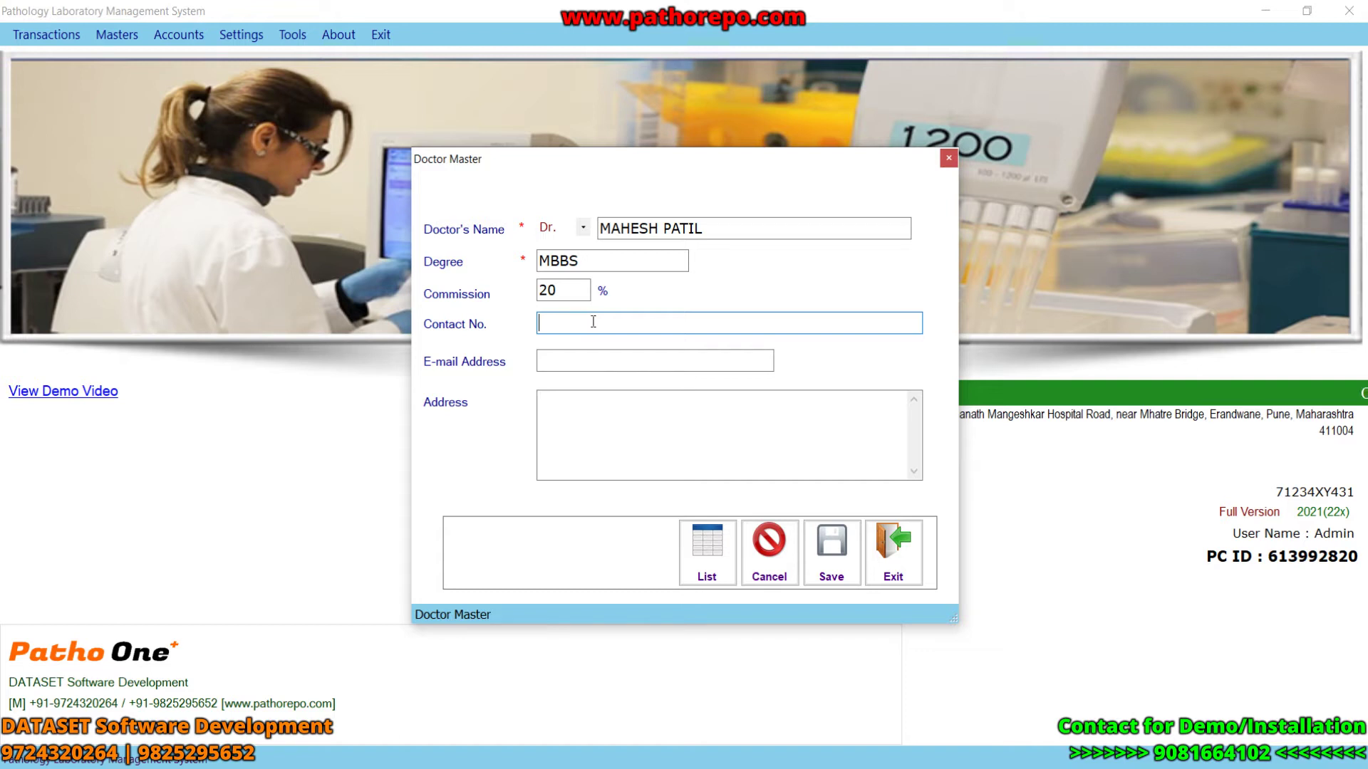
click(826, 534)
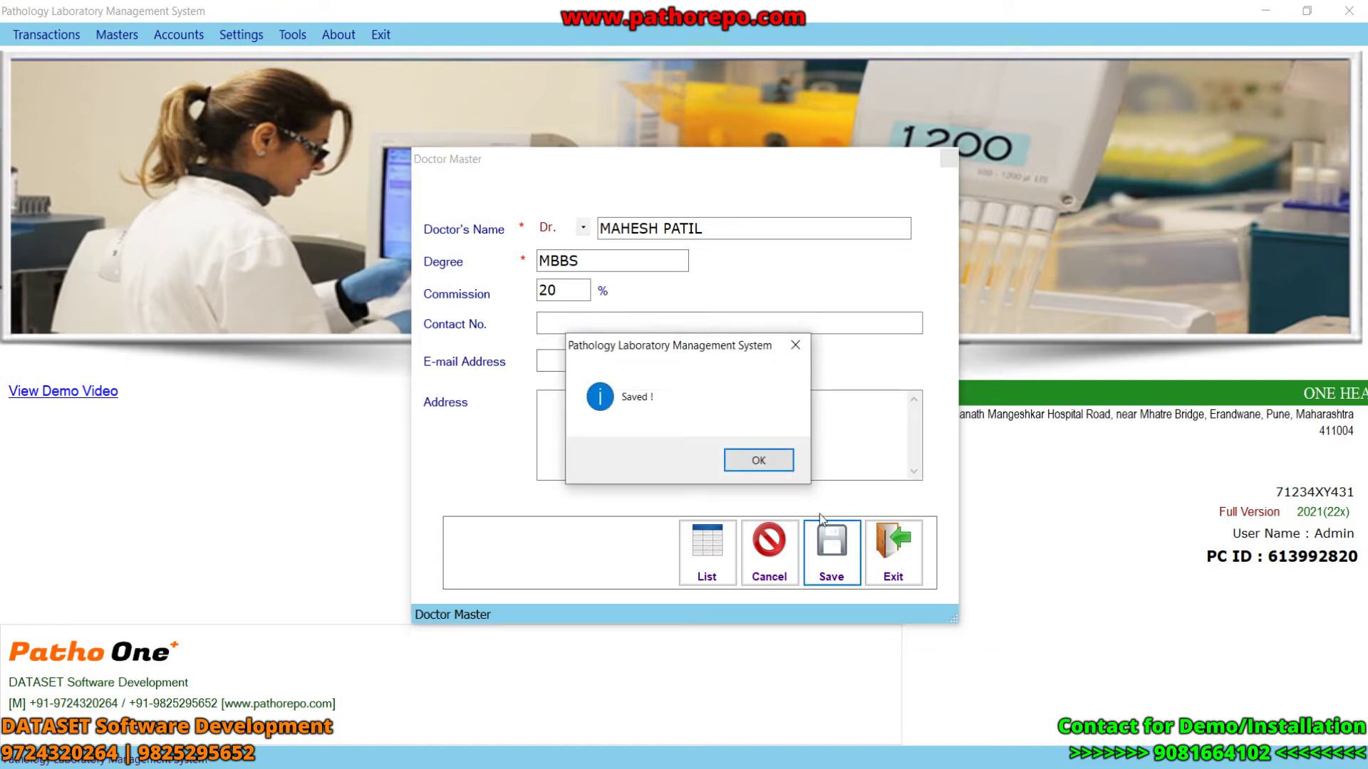
click(758, 460)
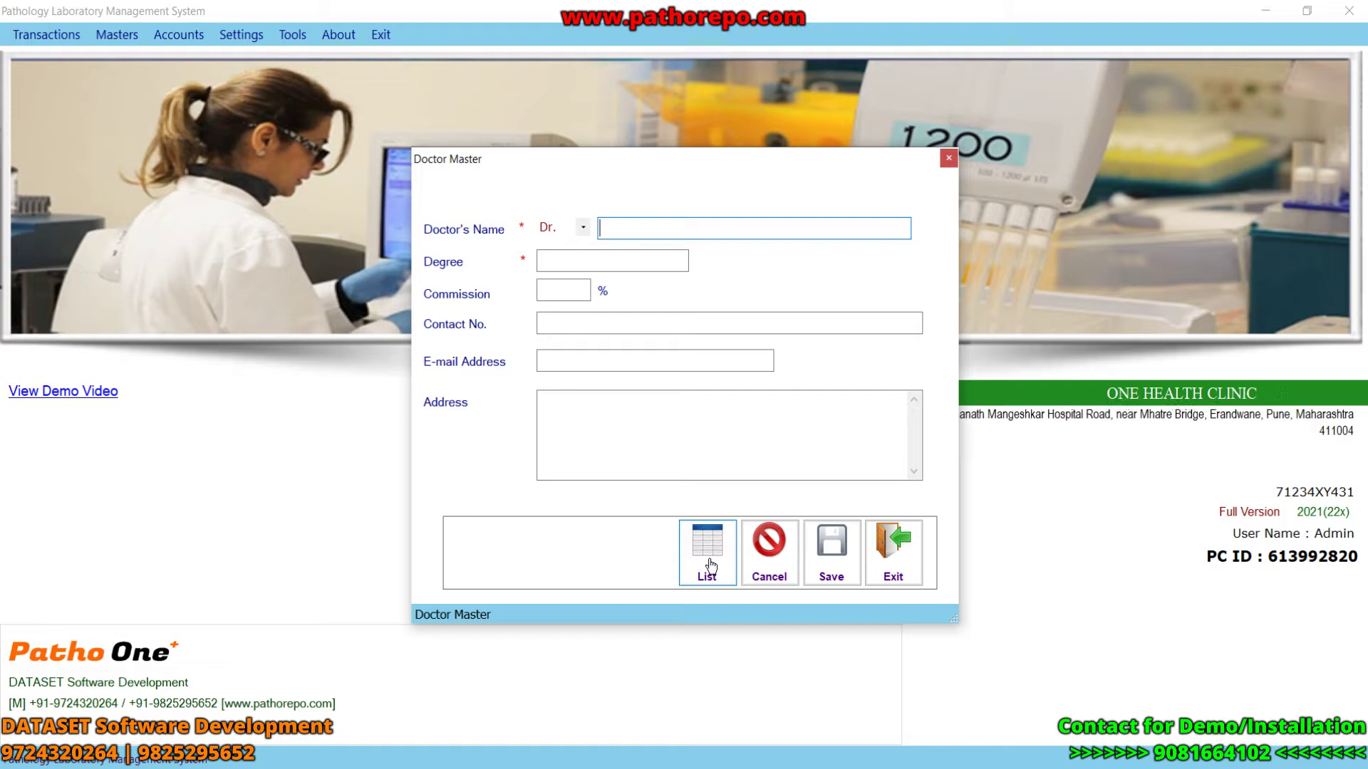
- Review the five-doctor list, close Doctor Master, and bring up the Package Master form
click(709, 563)
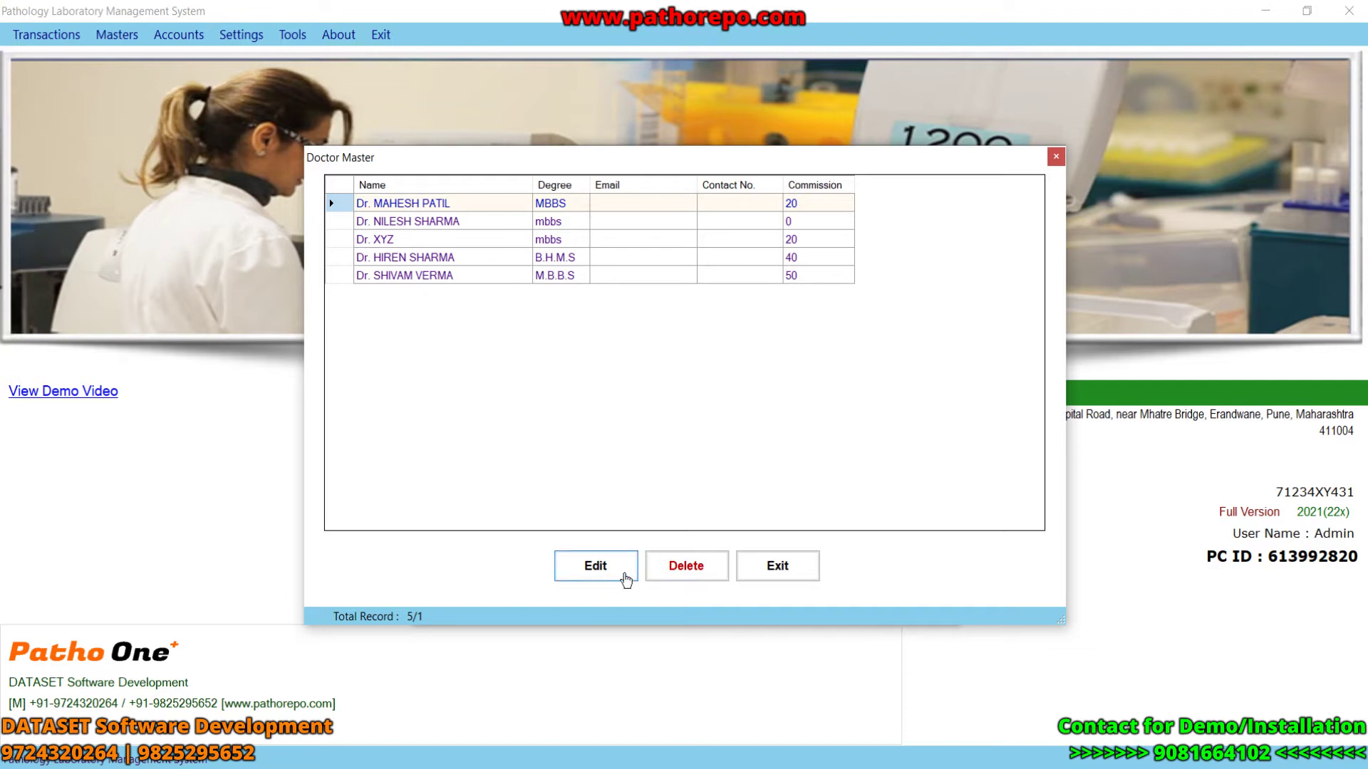
click(608, 567)
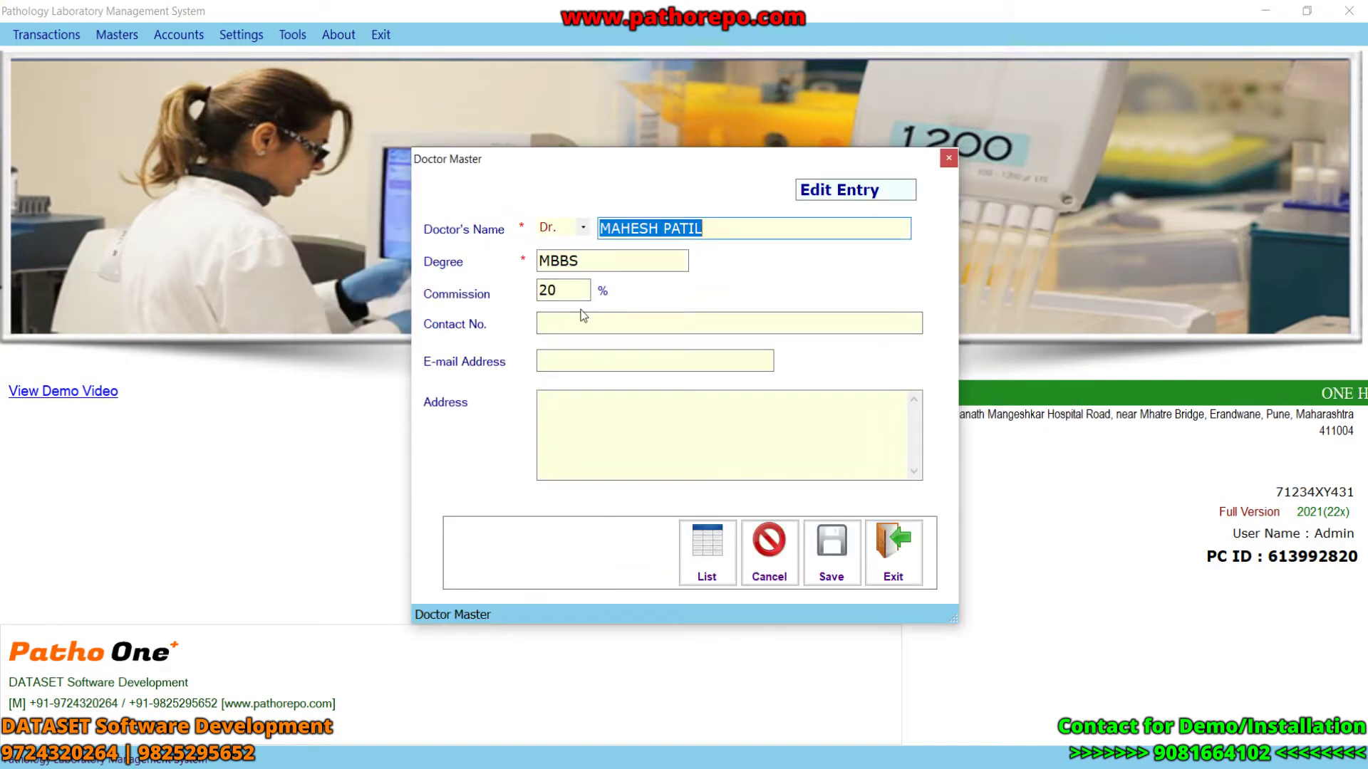
click(887, 554)
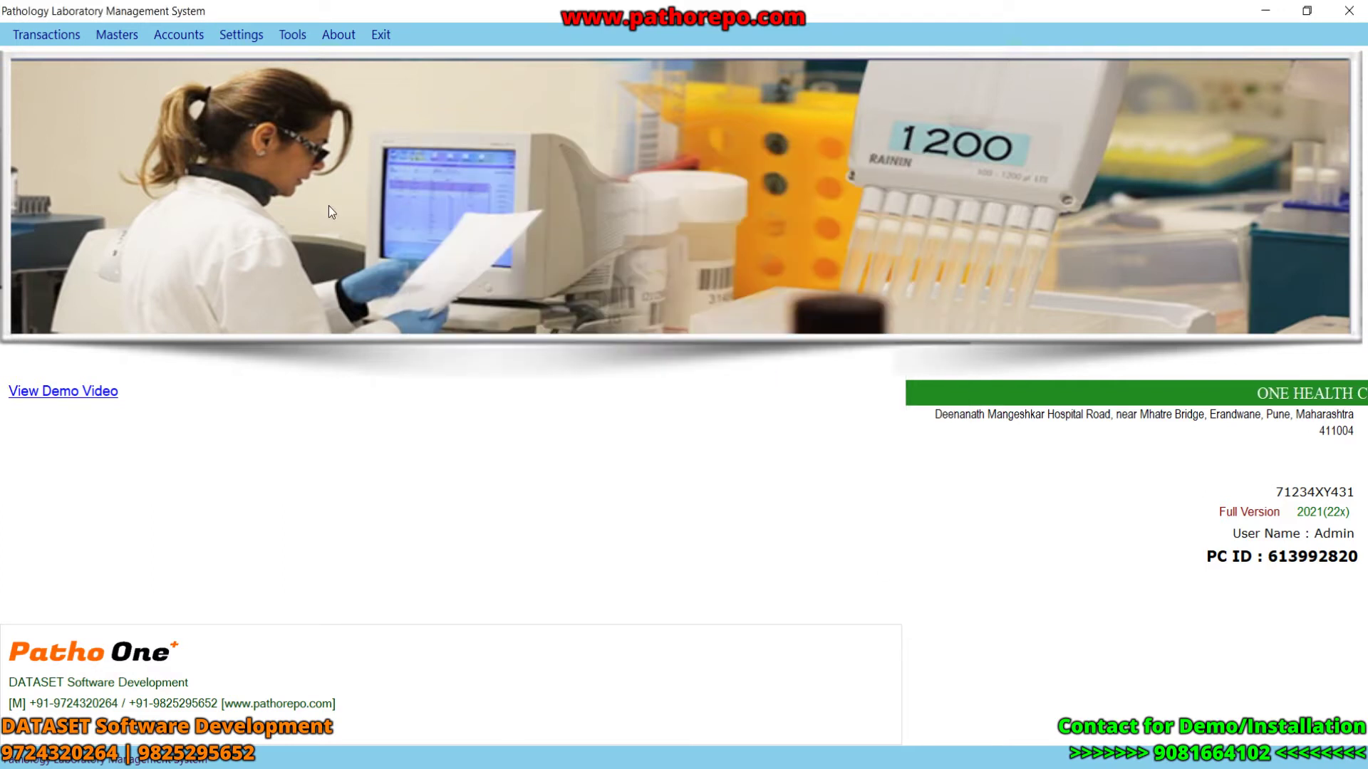
click(112, 42)
click(130, 71)
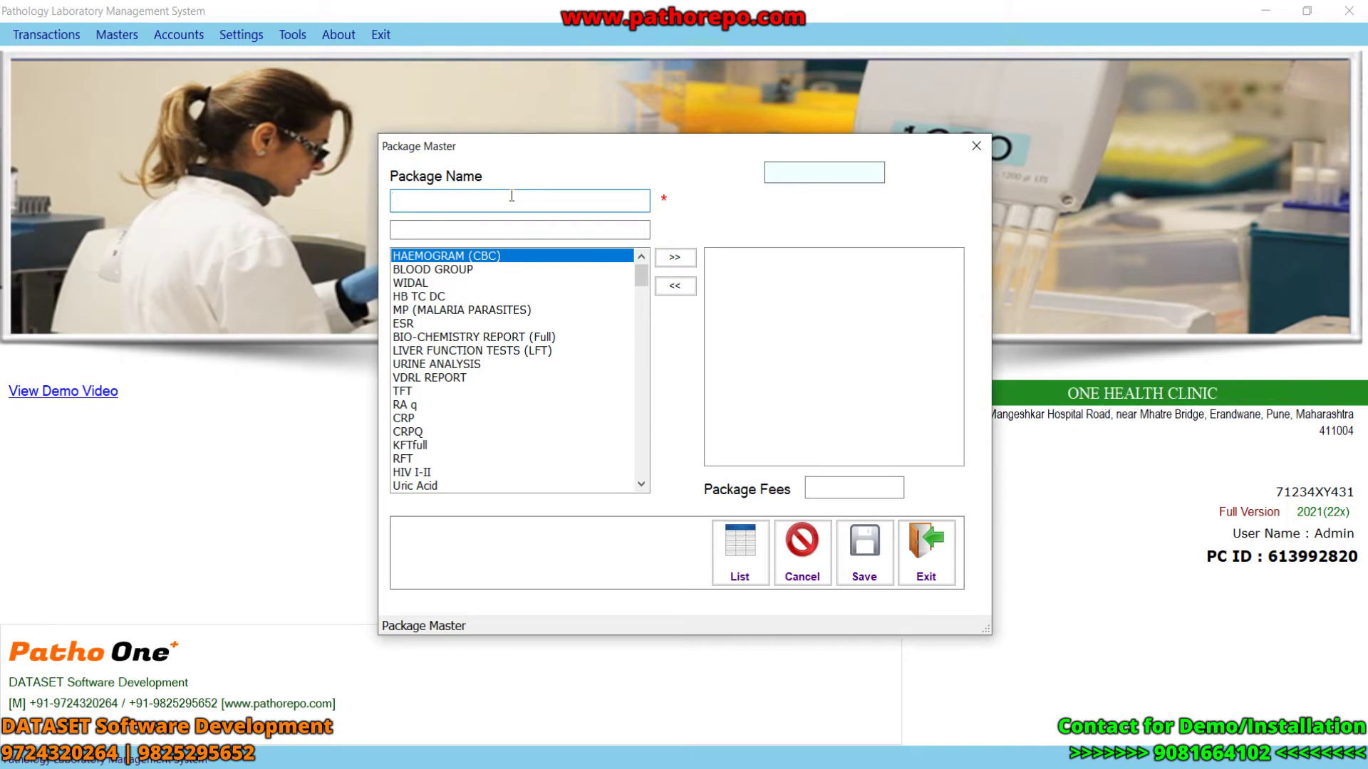
- Name the package XYZ2 and add HAEMOGRAM (CBC), MP (MALARIA PARASITES) and BIO-CHEMISTRY REPORT (Full)
text(XYZ)
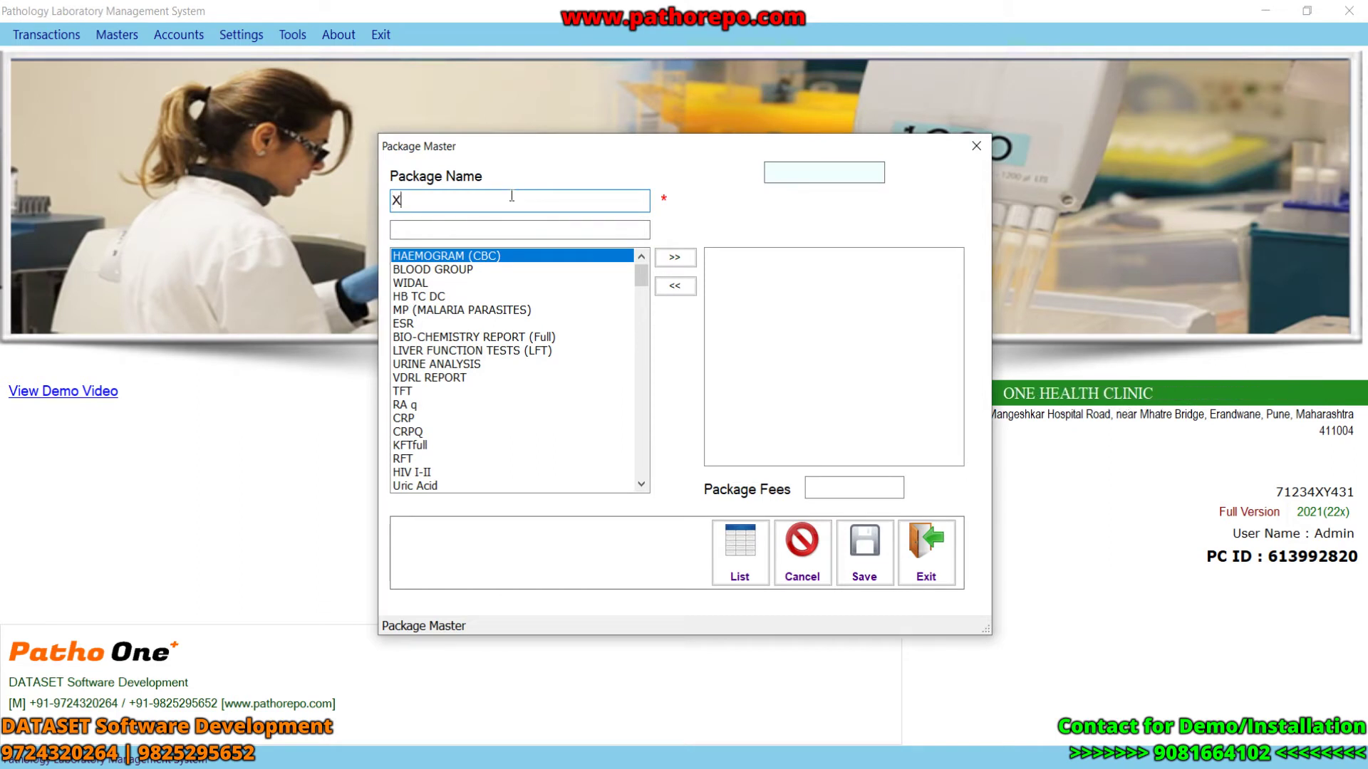
key(BackSpace)
key(BackSpace)
key(BackSpace)
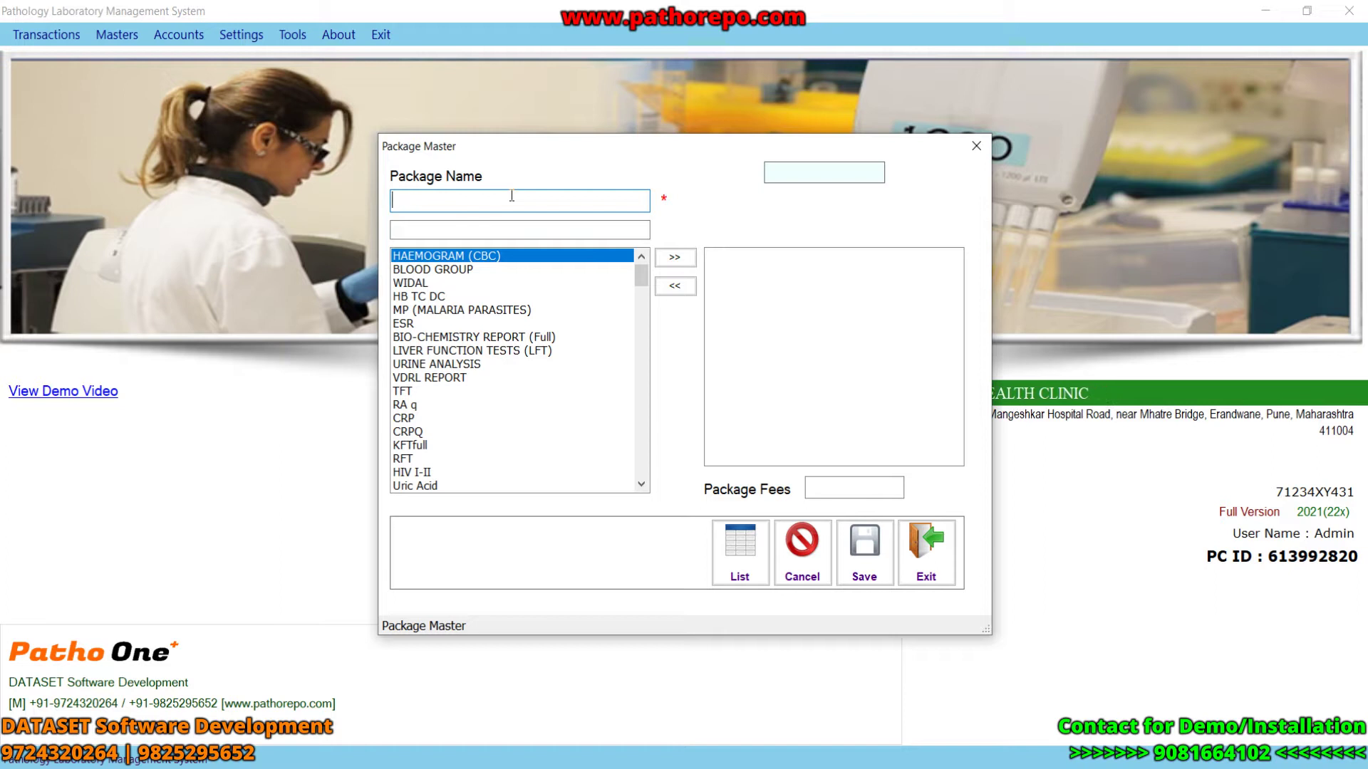
text(XYZ2)
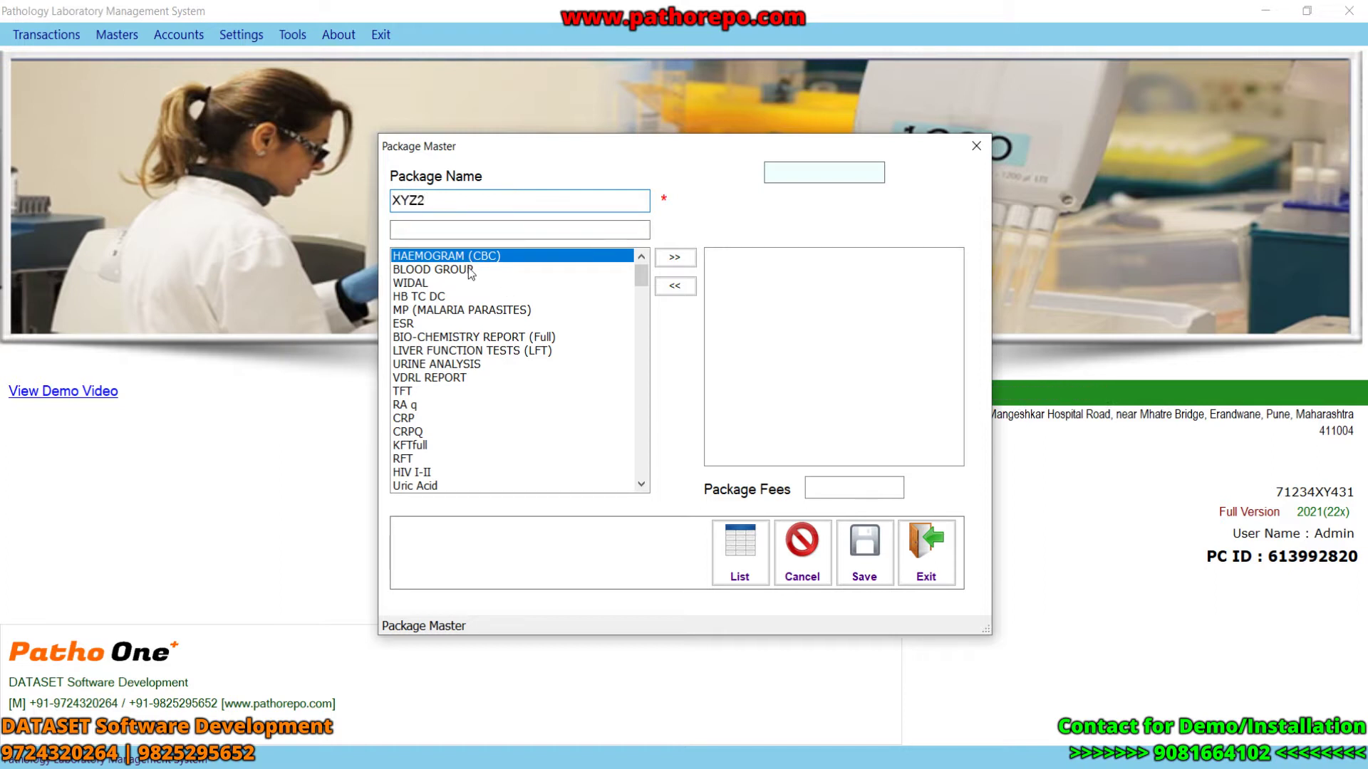
double_click(445, 260)
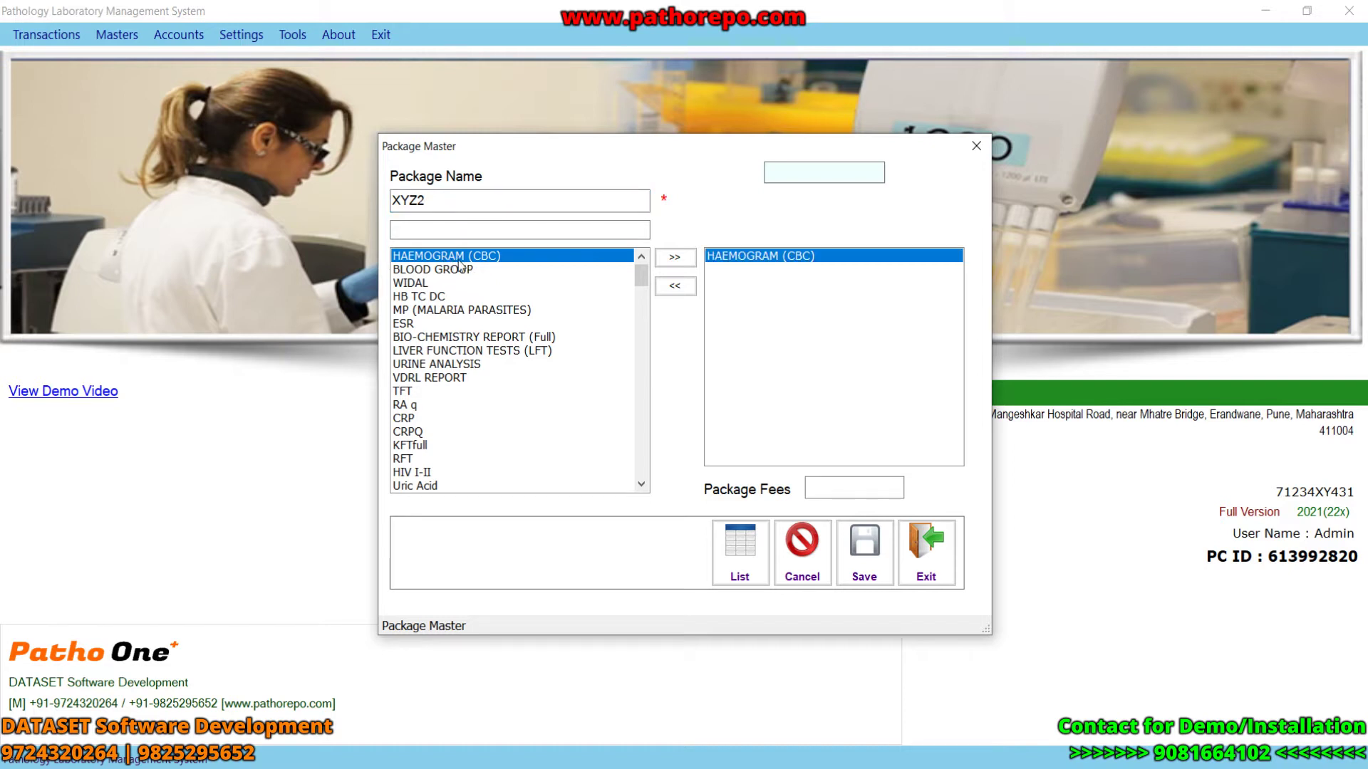
click(679, 261)
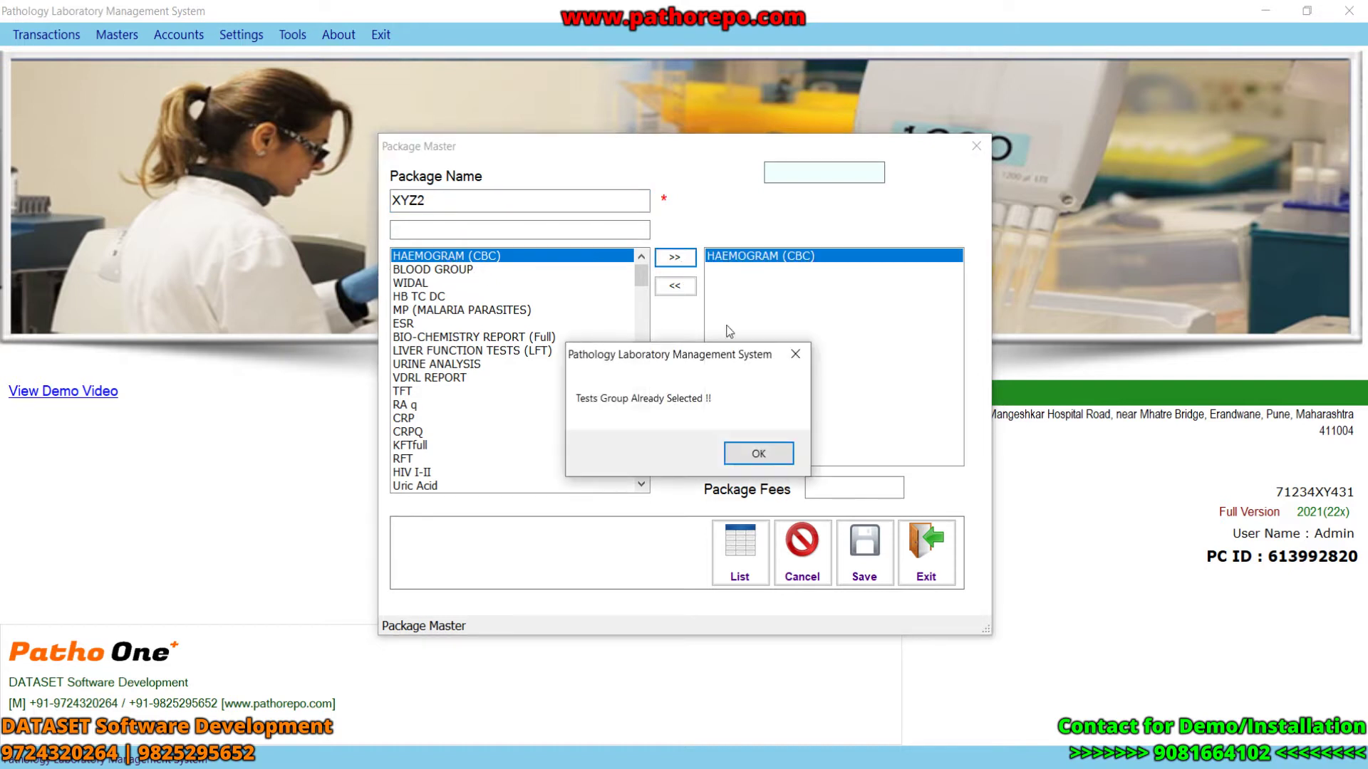
click(766, 453)
click(507, 310)
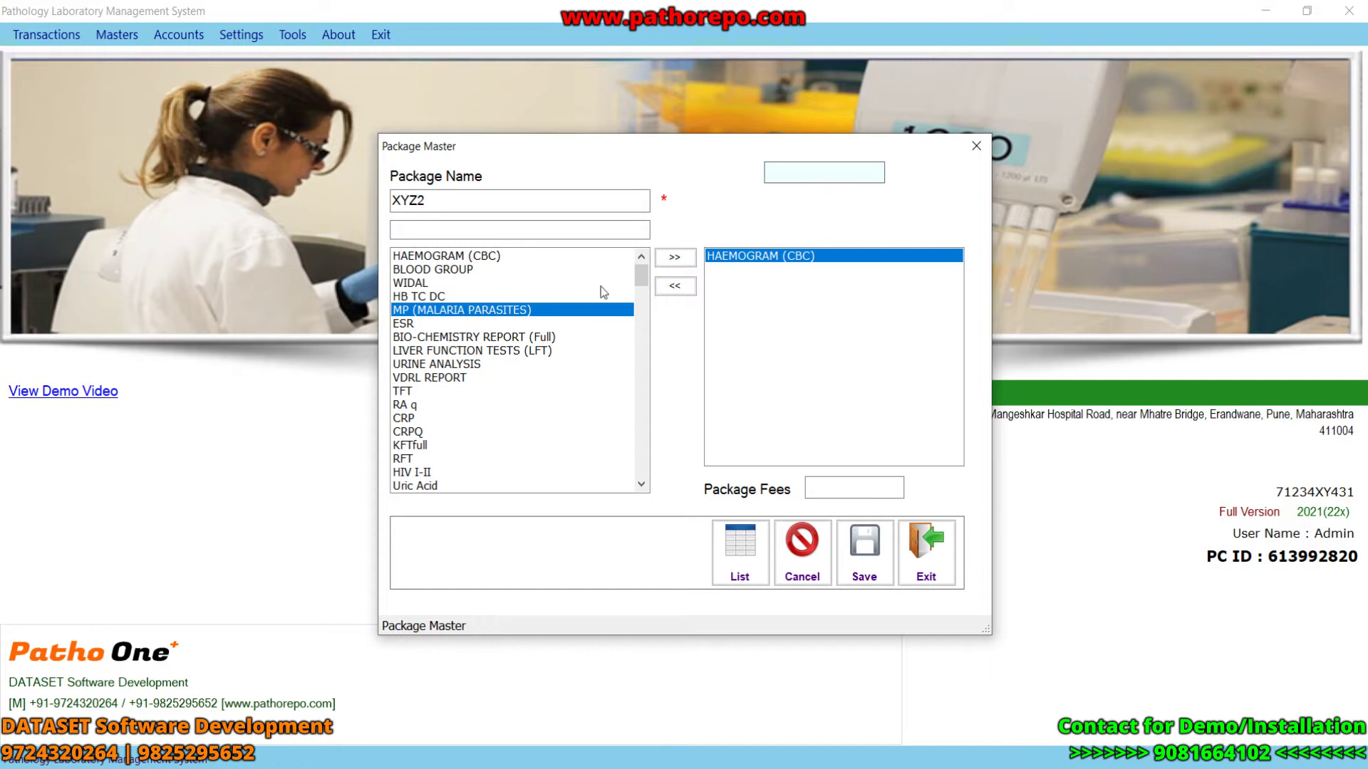
click(663, 258)
click(479, 337)
click(675, 258)
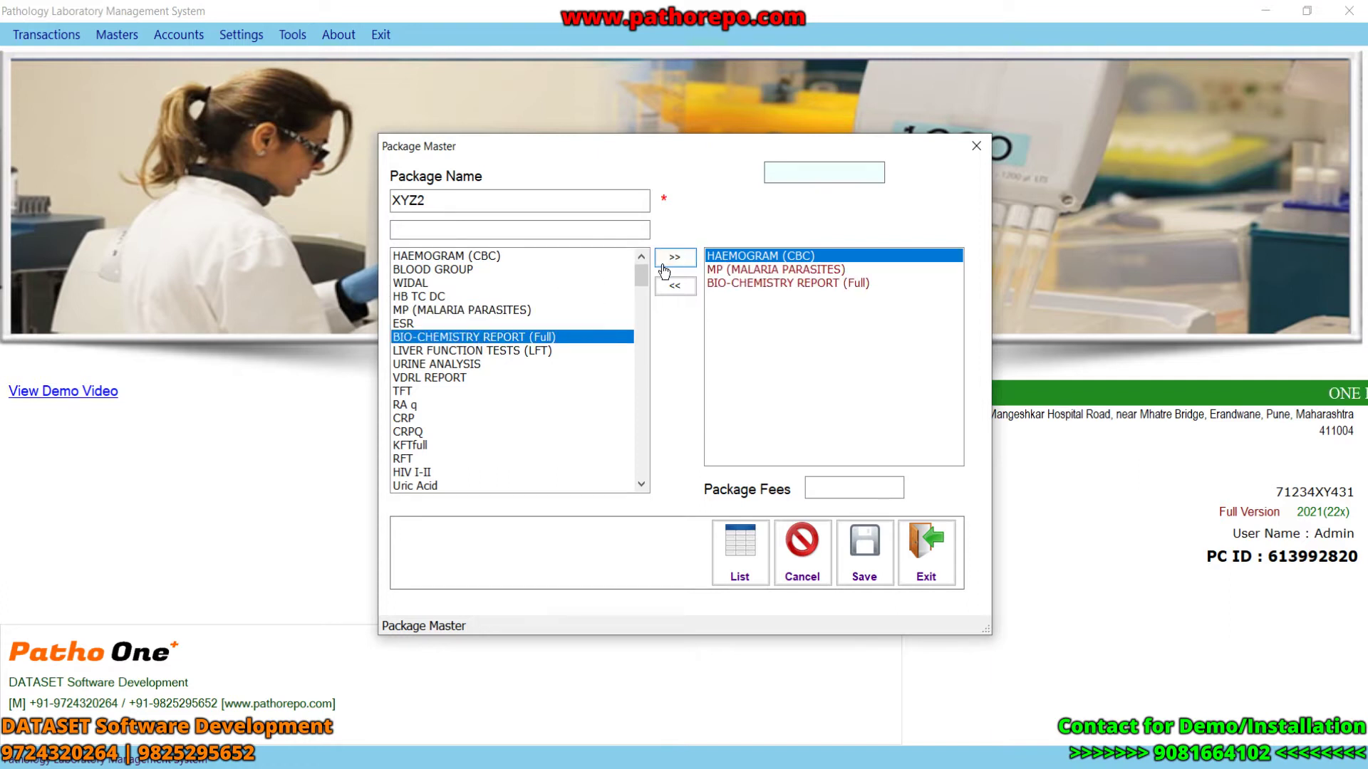
- Replace BIO-CHEMISTRY REPORT (Full) with URINE ANALYSIS in the XYZ2 package
click(753, 284)
click(673, 286)
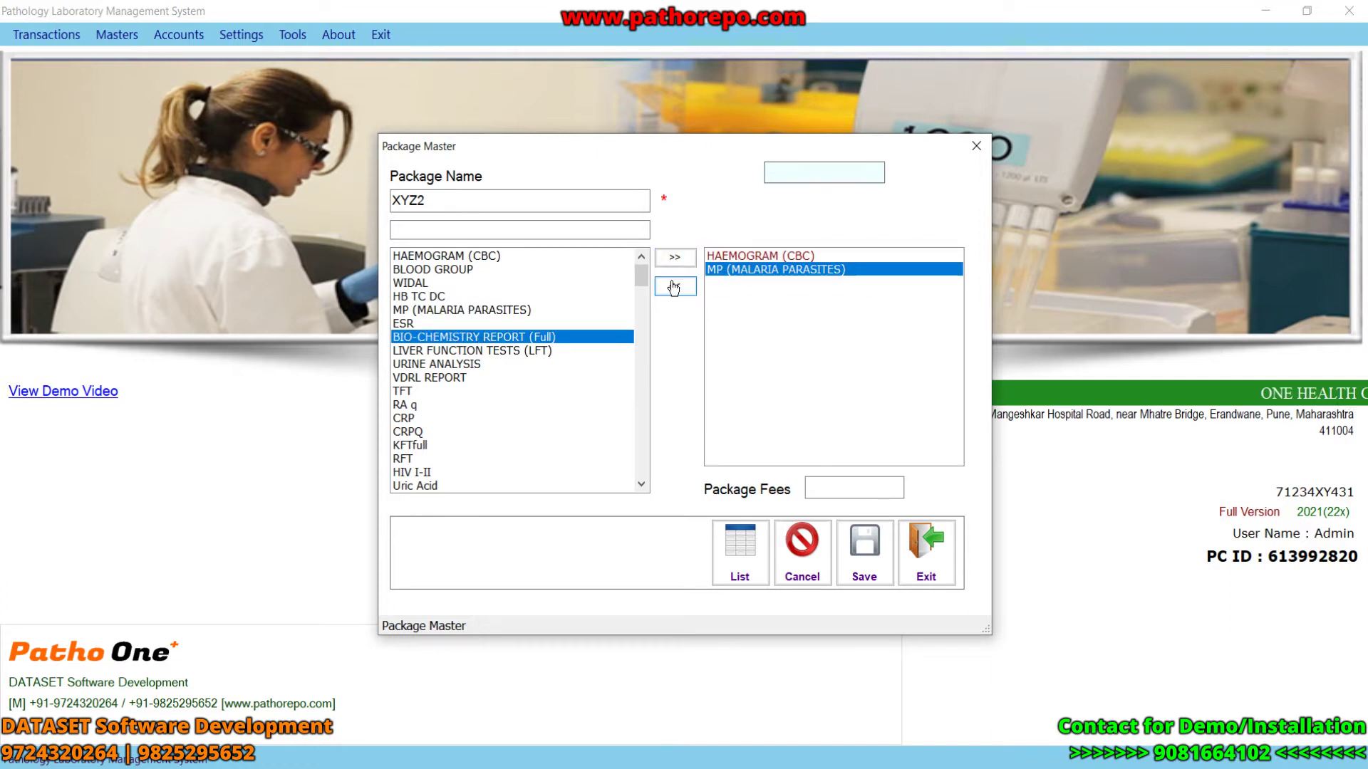
click(541, 364)
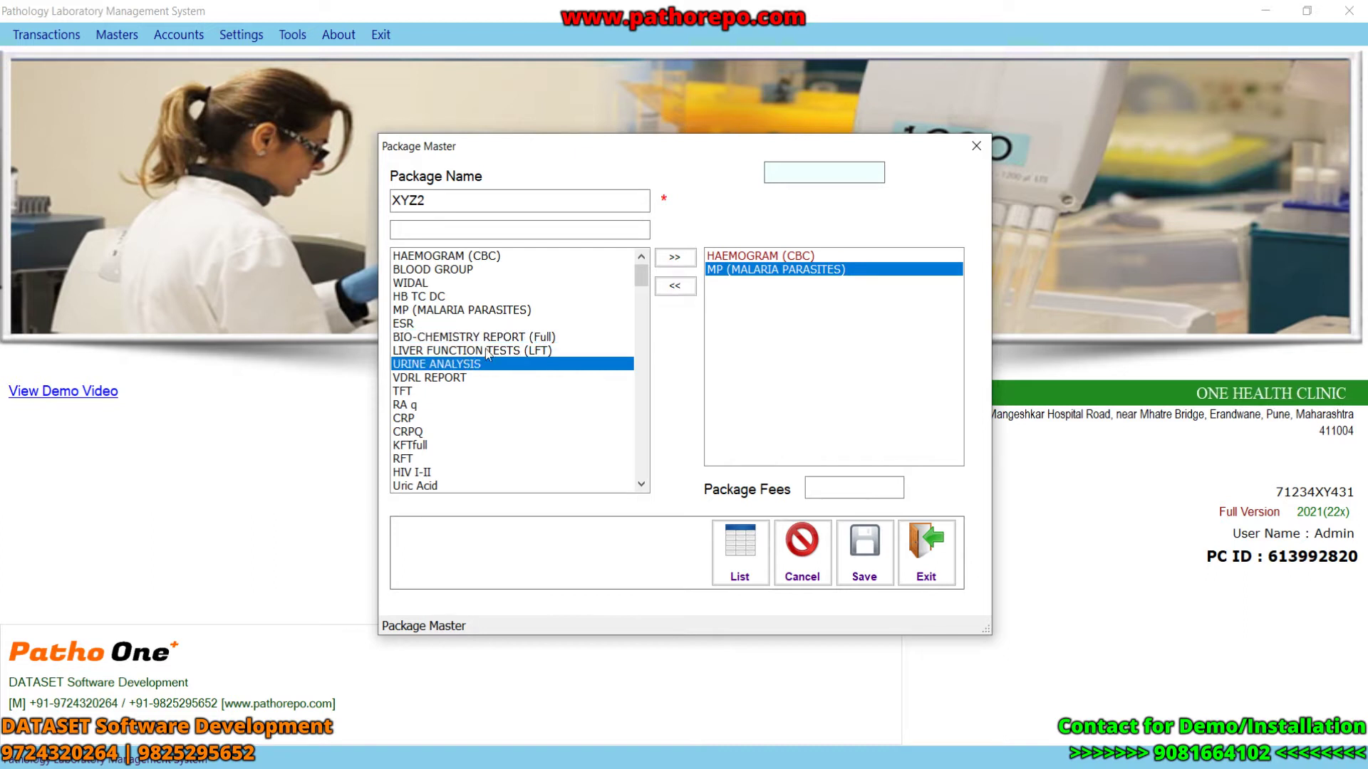
click(676, 258)
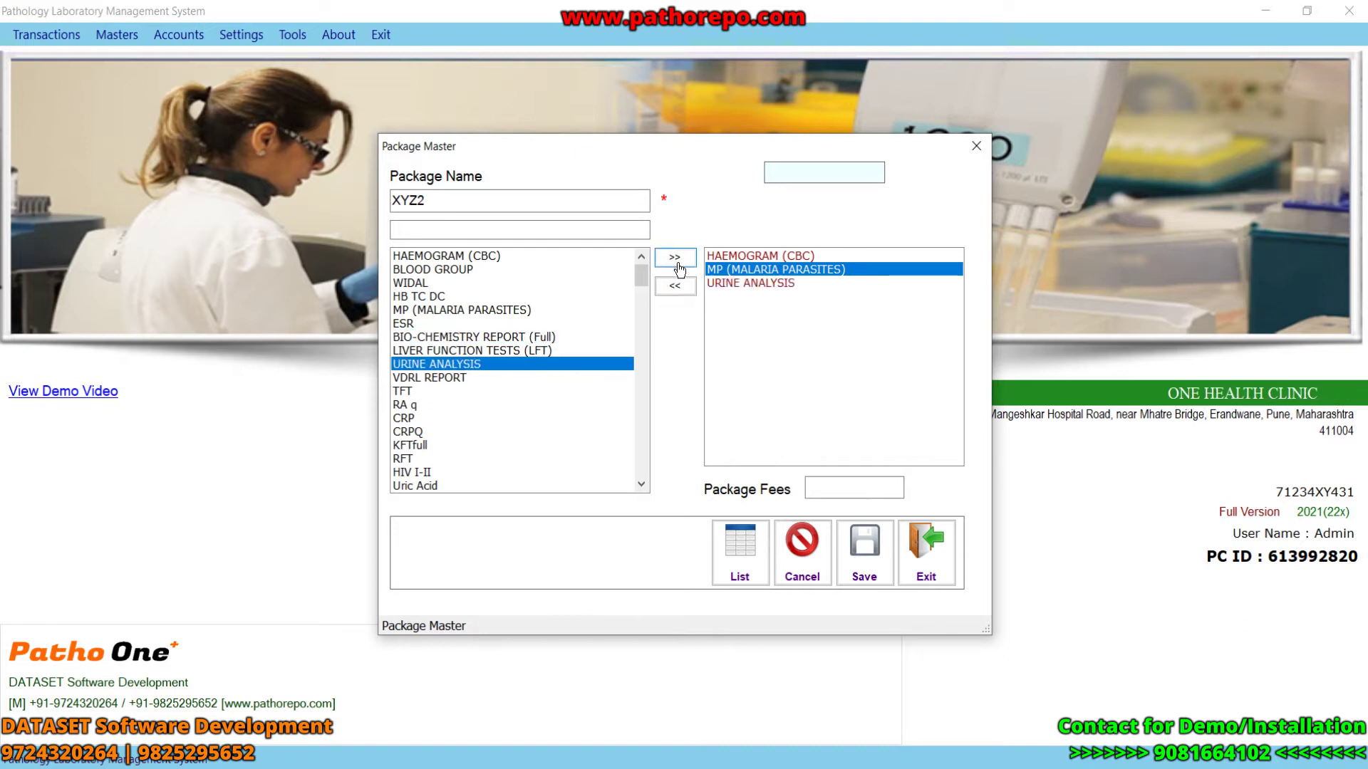
- Set the XYZ2 package fee to 500 and save it
click(832, 484)
text(5)
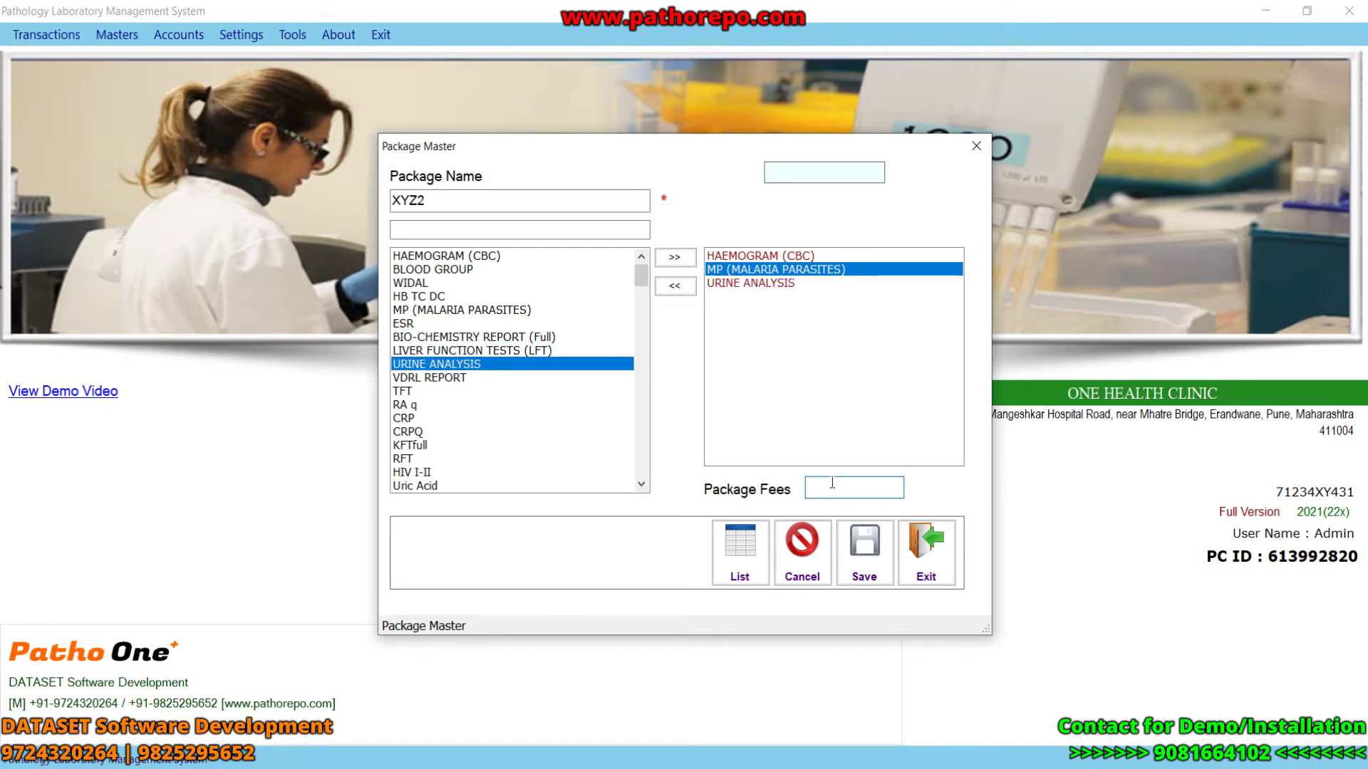
text(00)
click(870, 550)
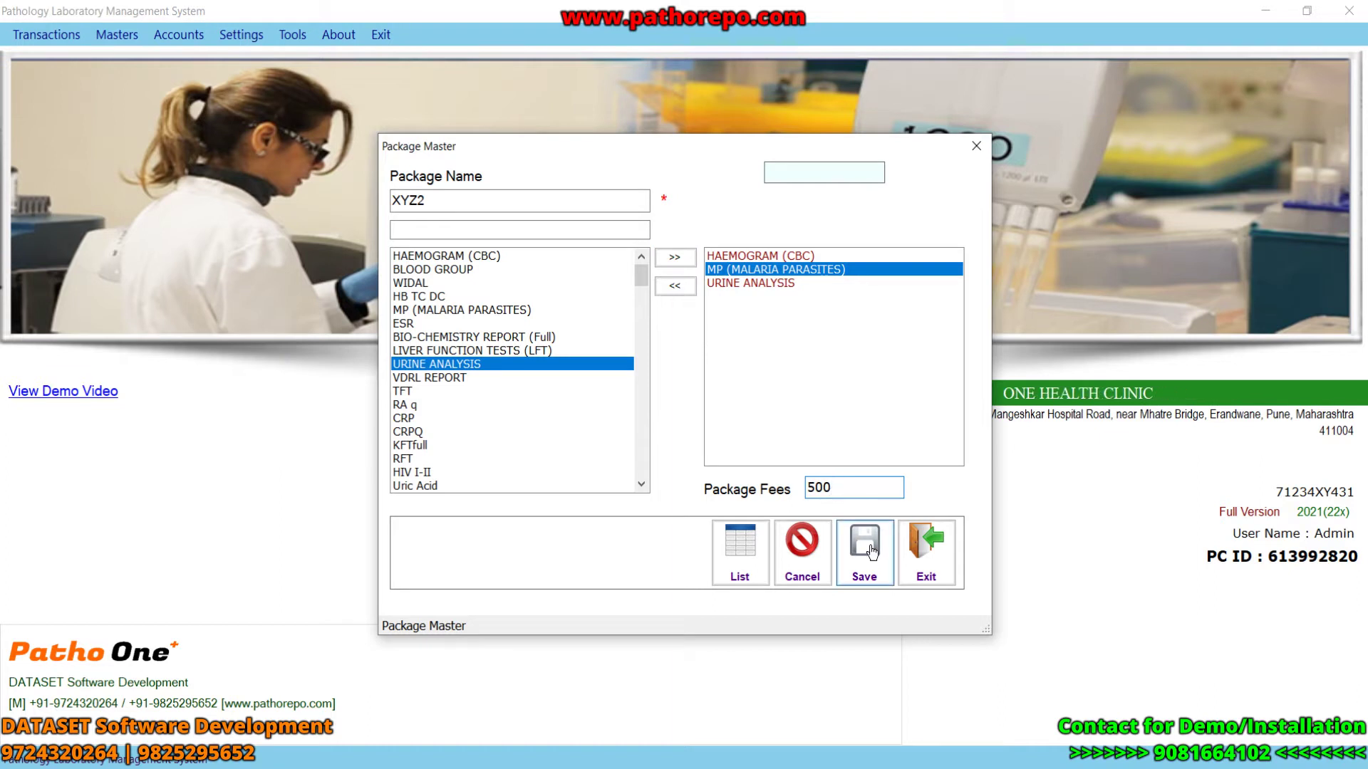
click(757, 459)
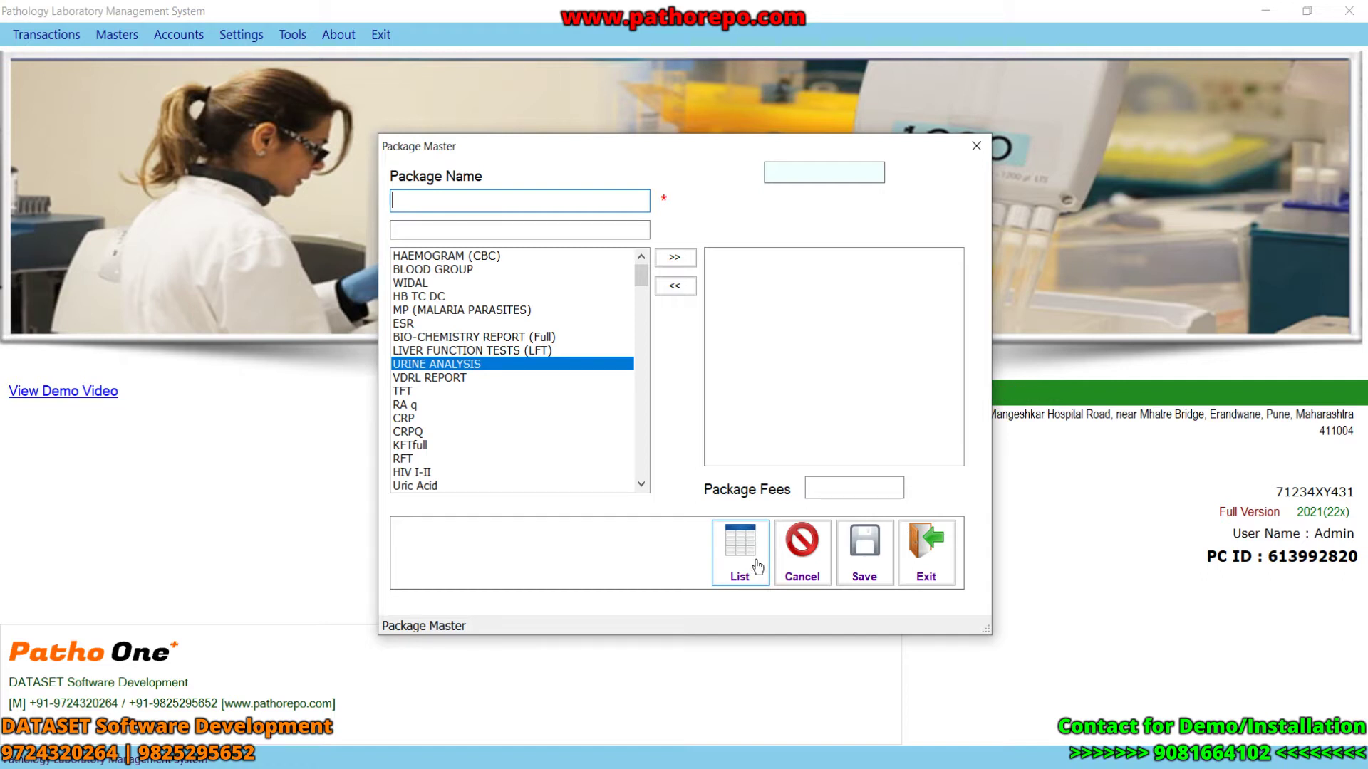
- Check the saved packages list, then close Package Master
click(757, 566)
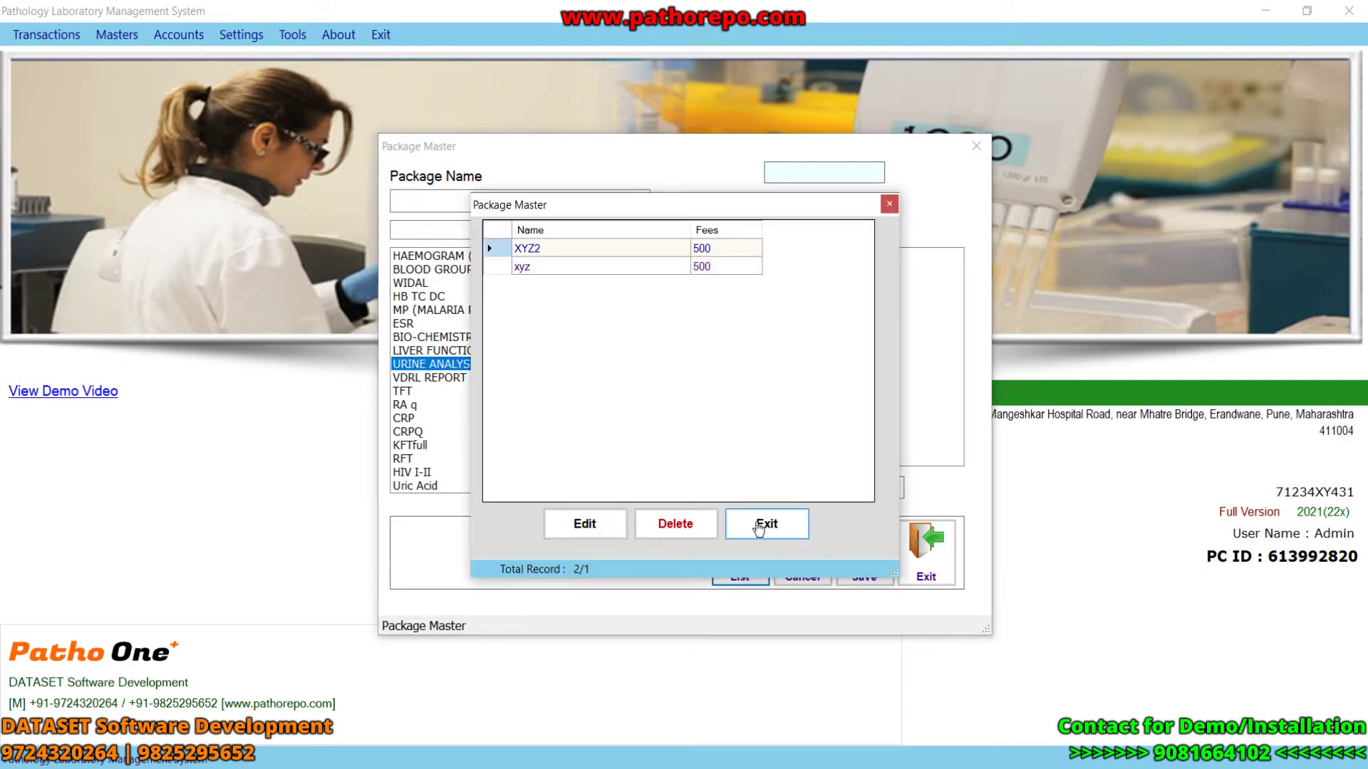
click(760, 527)
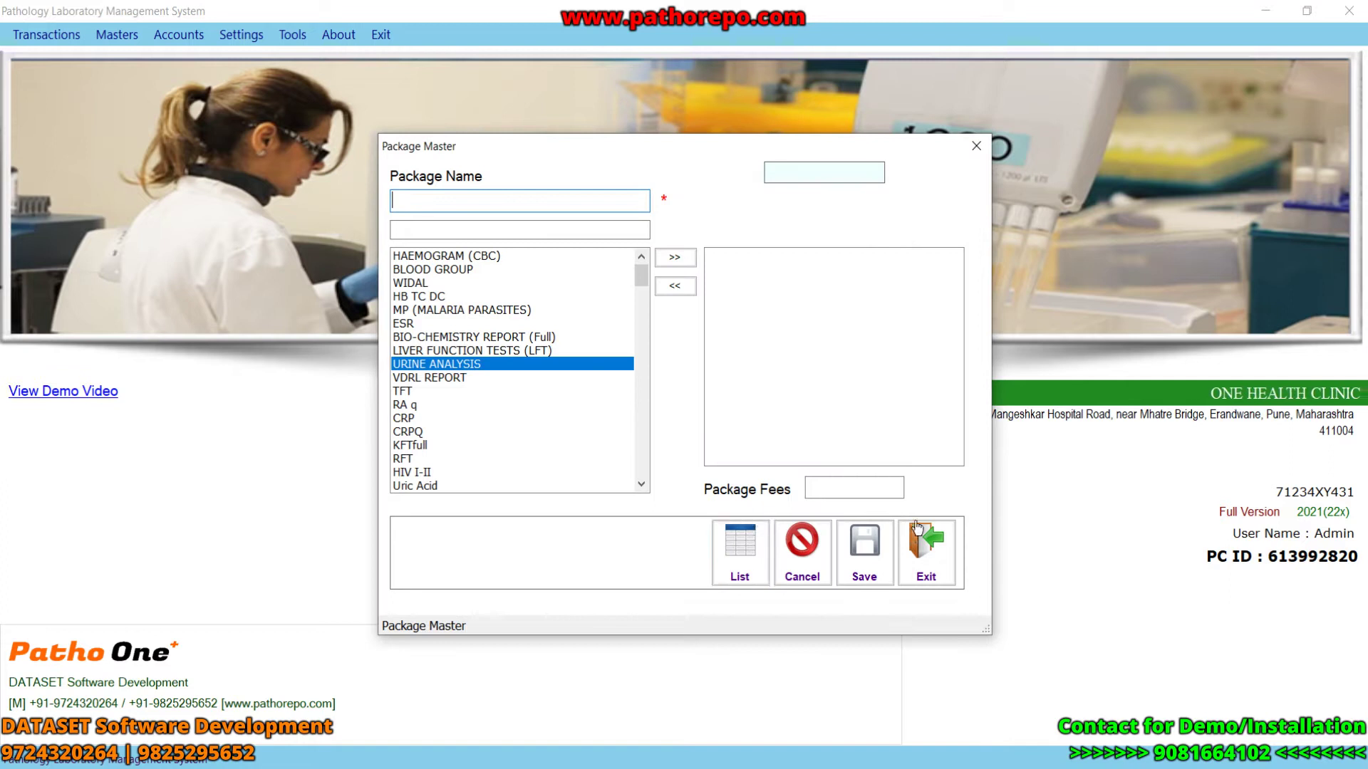
click(944, 544)
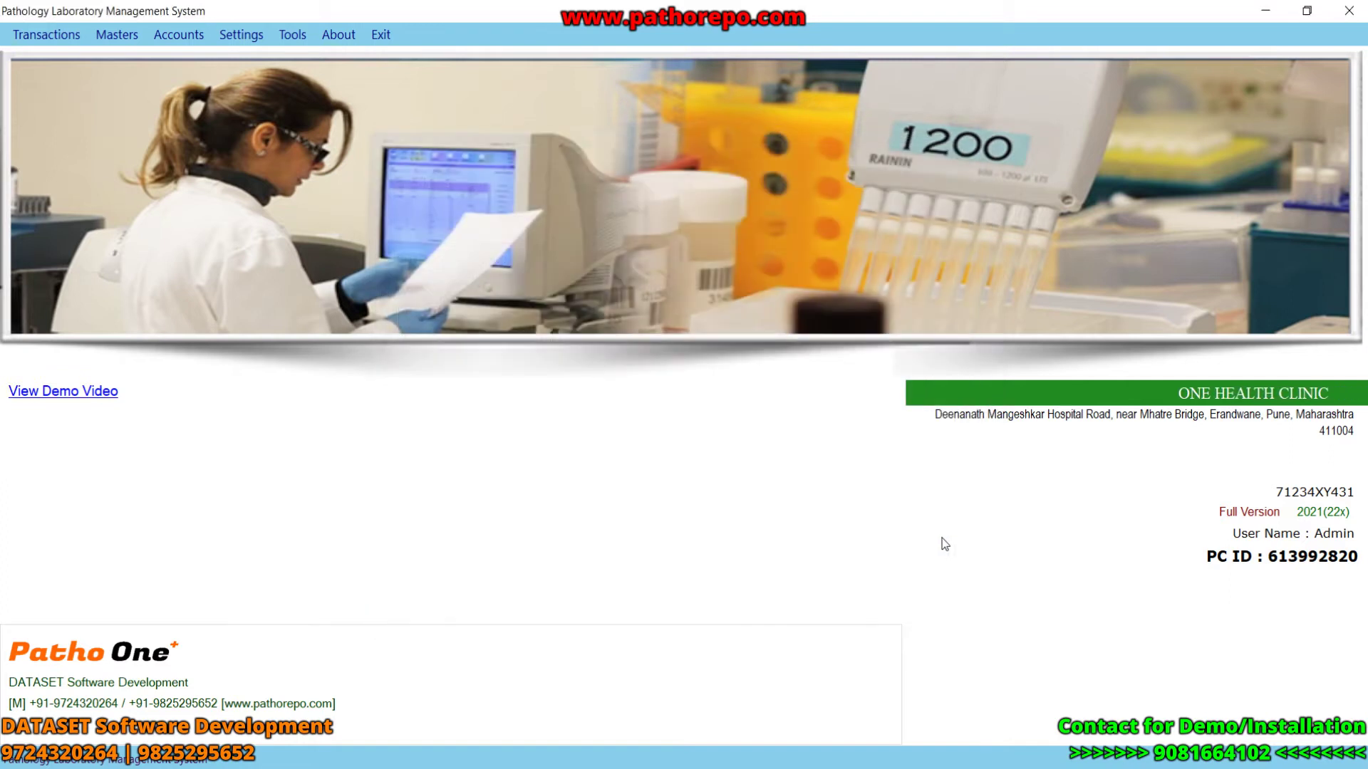
click(117, 35)
click(161, 90)
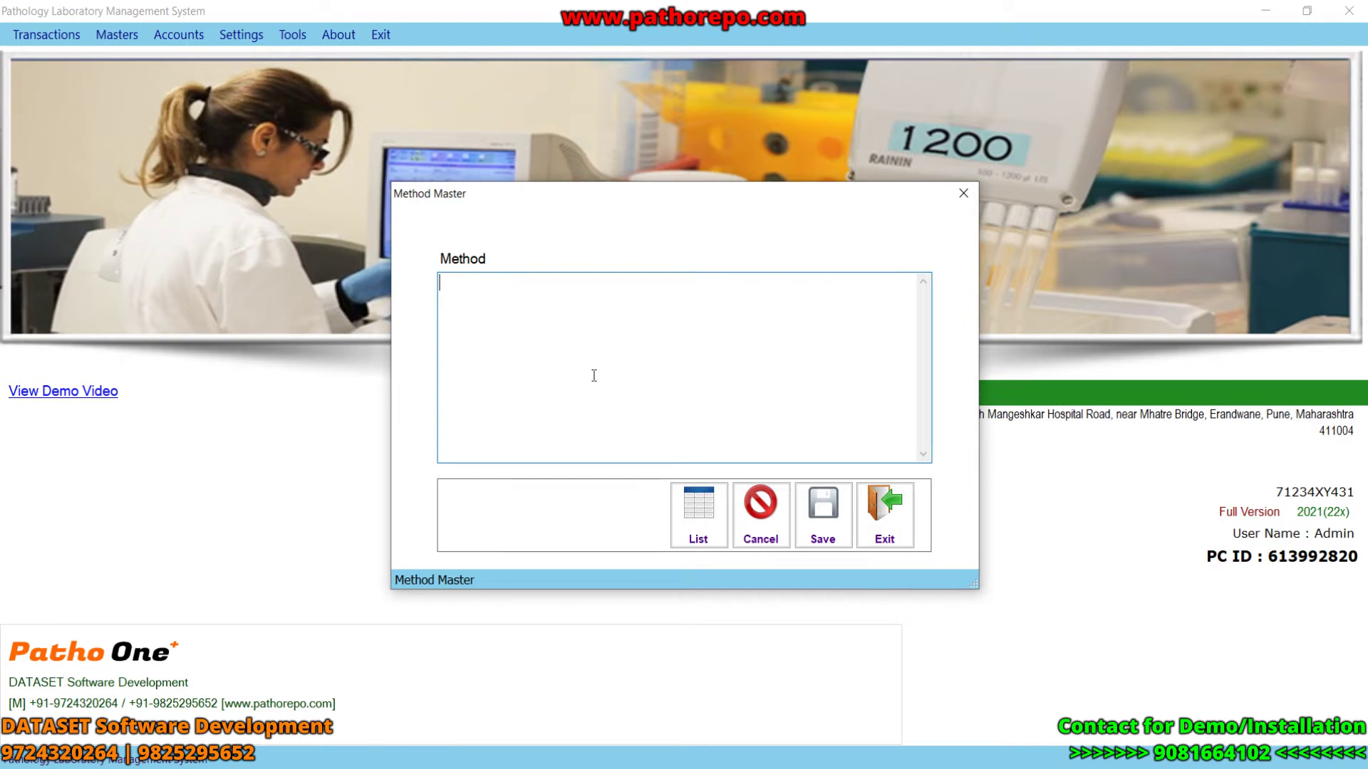
click(703, 515)
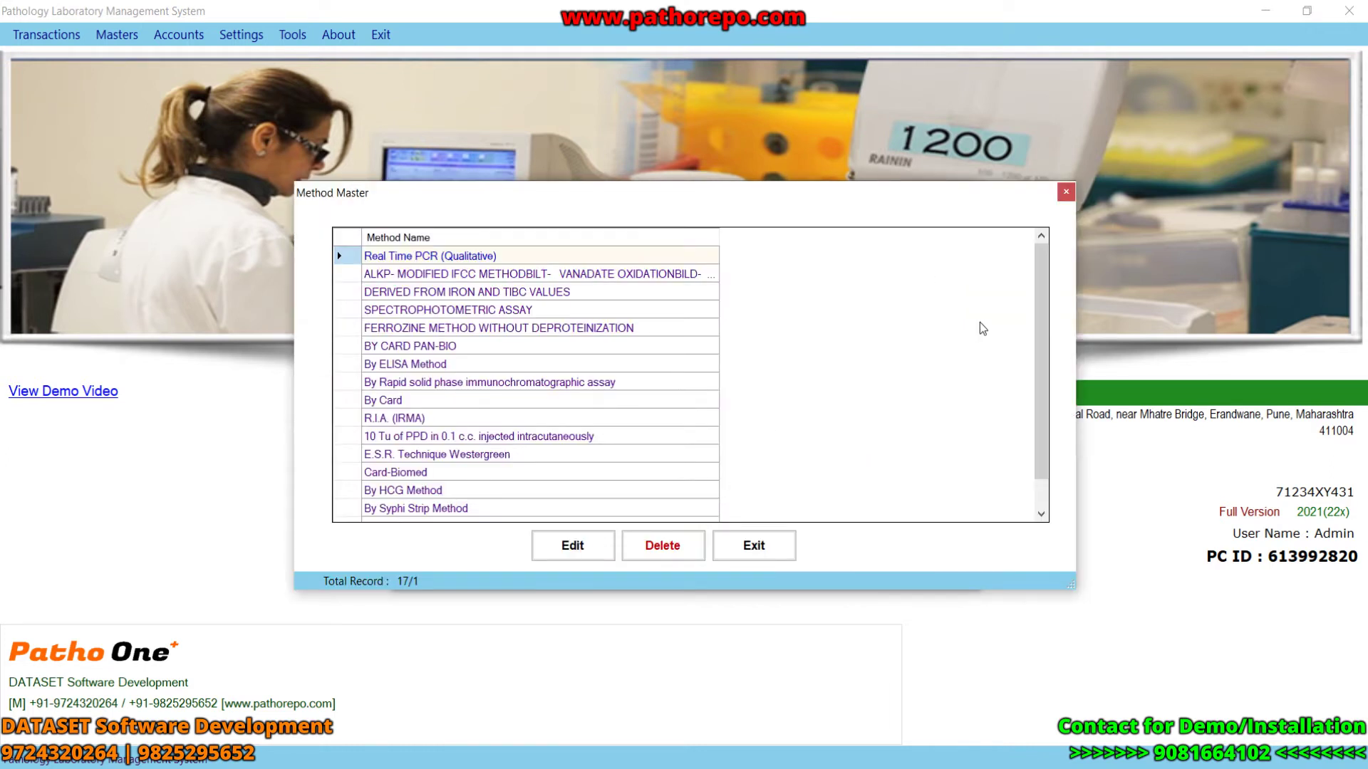
drag(1042, 392, 1044, 438)
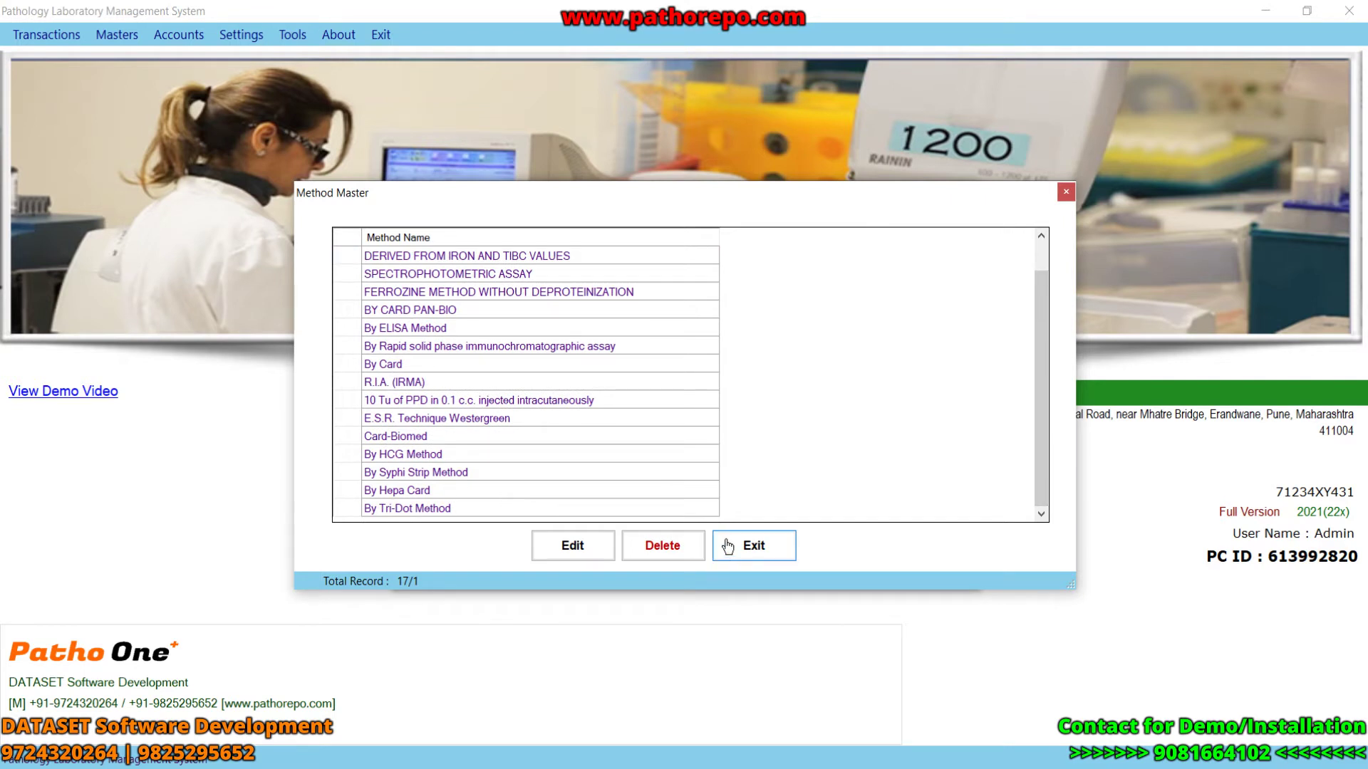
click(755, 550)
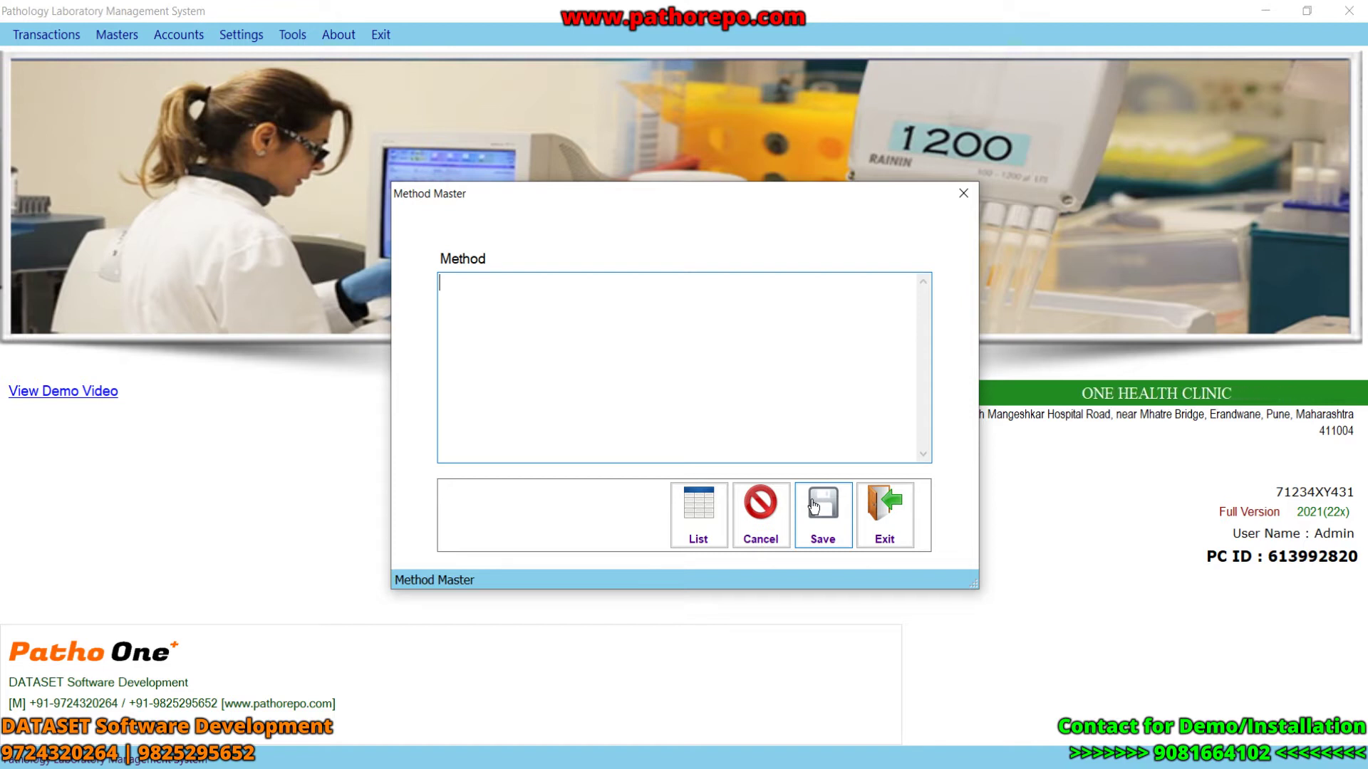
click(885, 512)
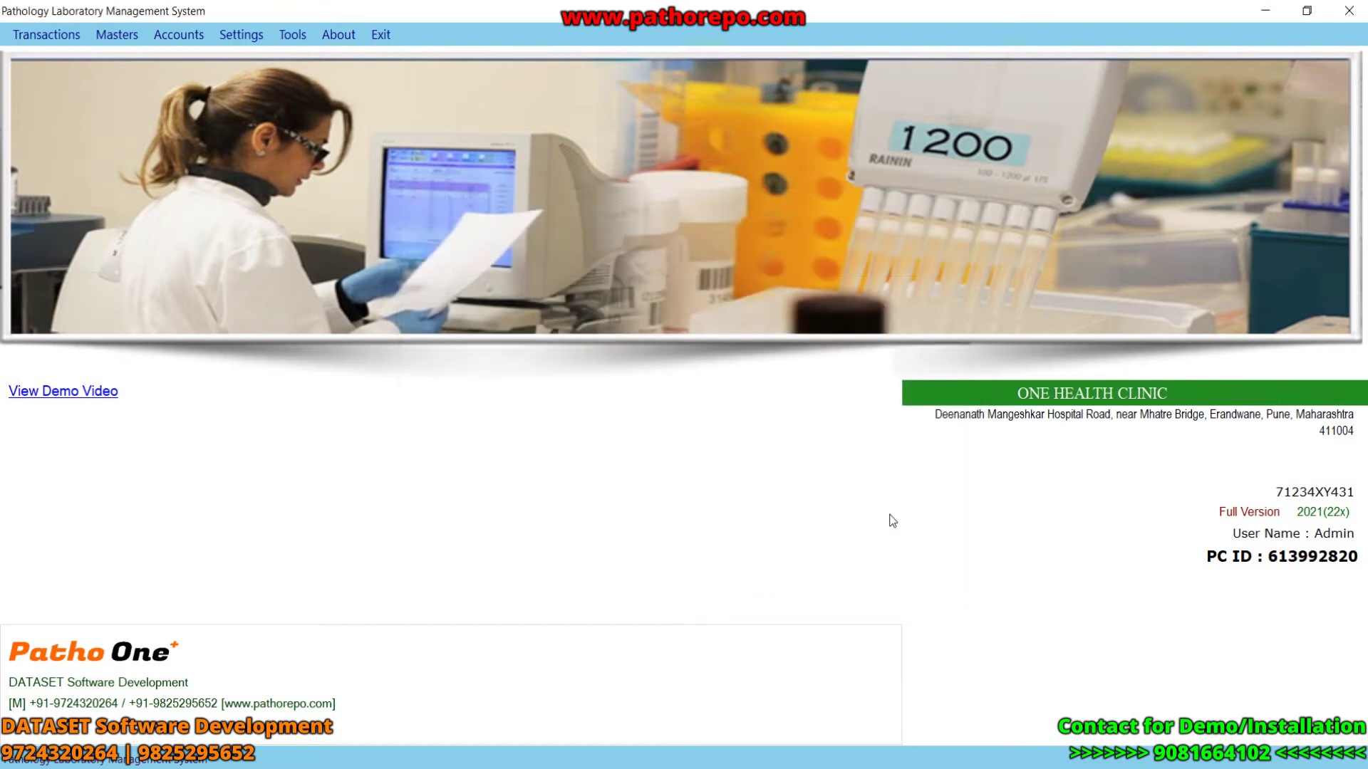
click(121, 36)
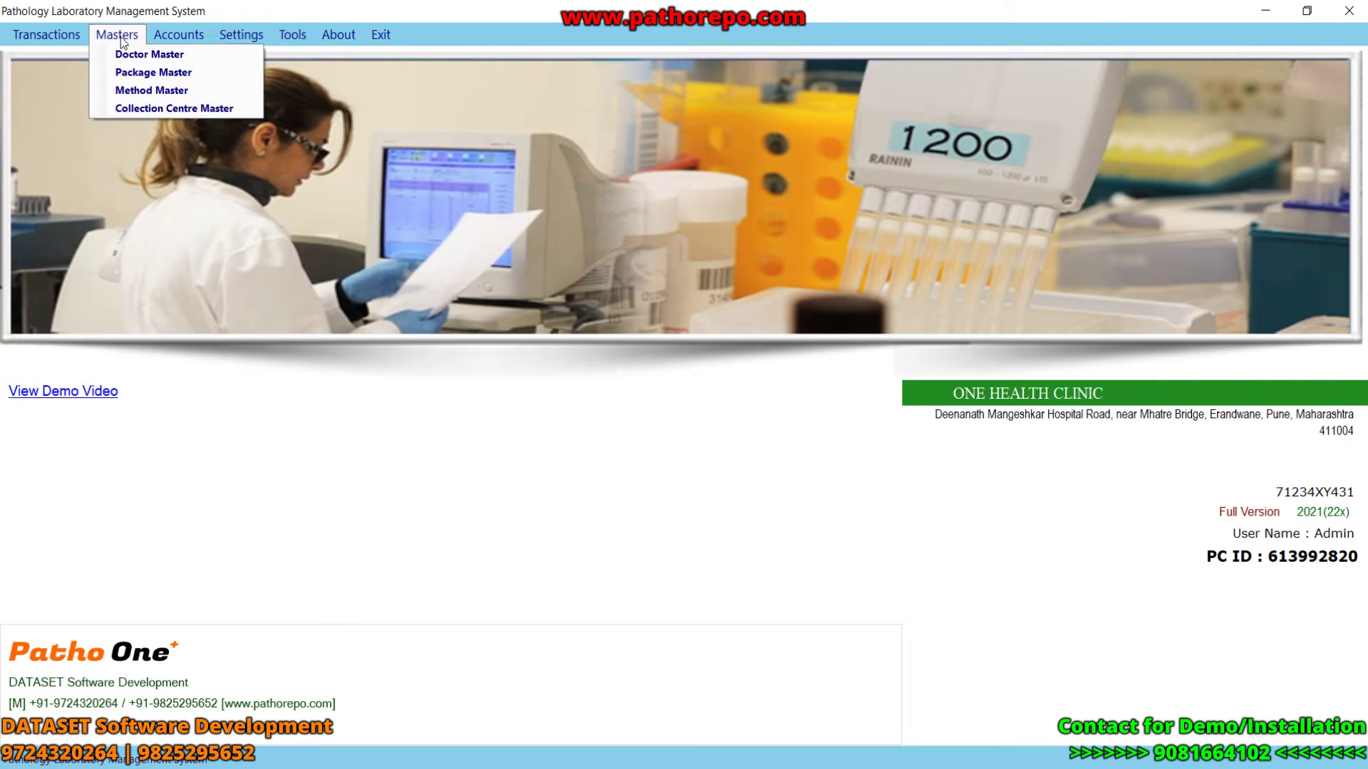
click(160, 108)
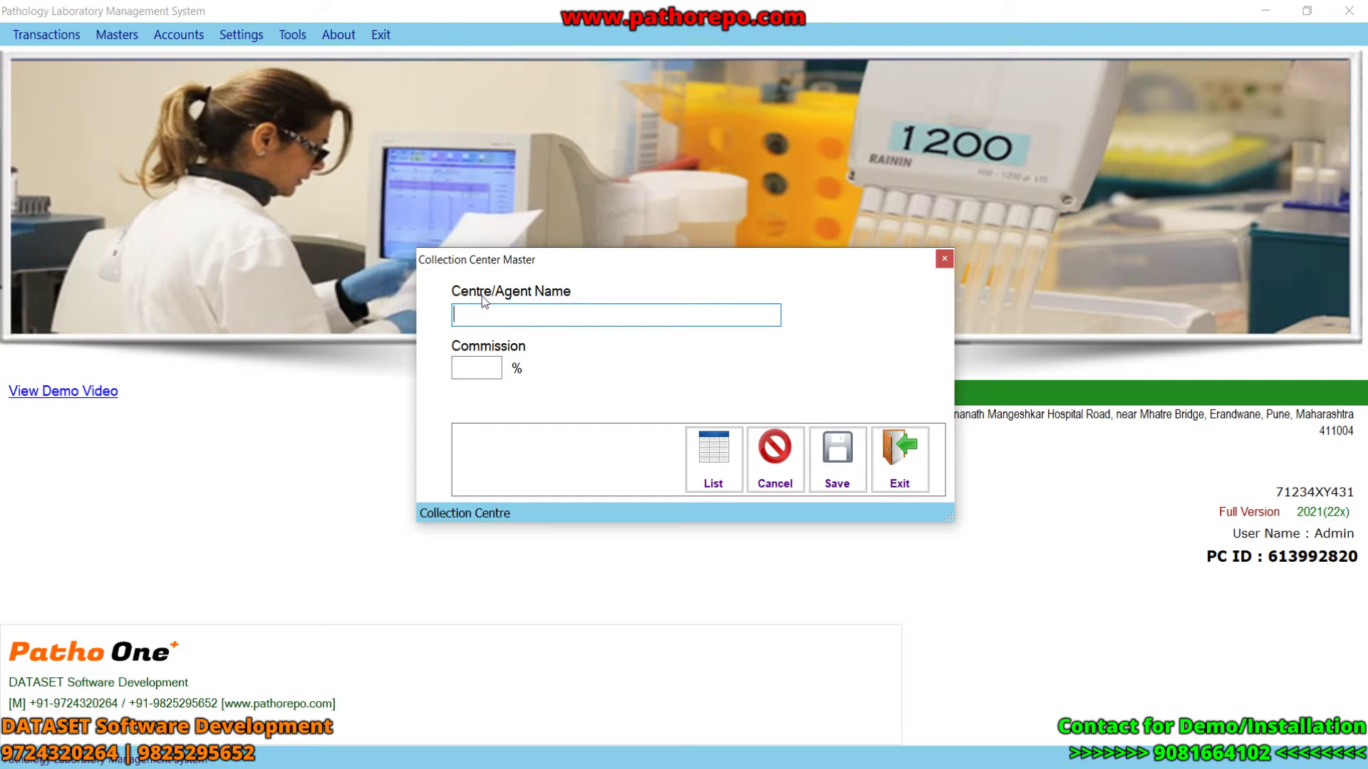
click(835, 471)
click(758, 463)
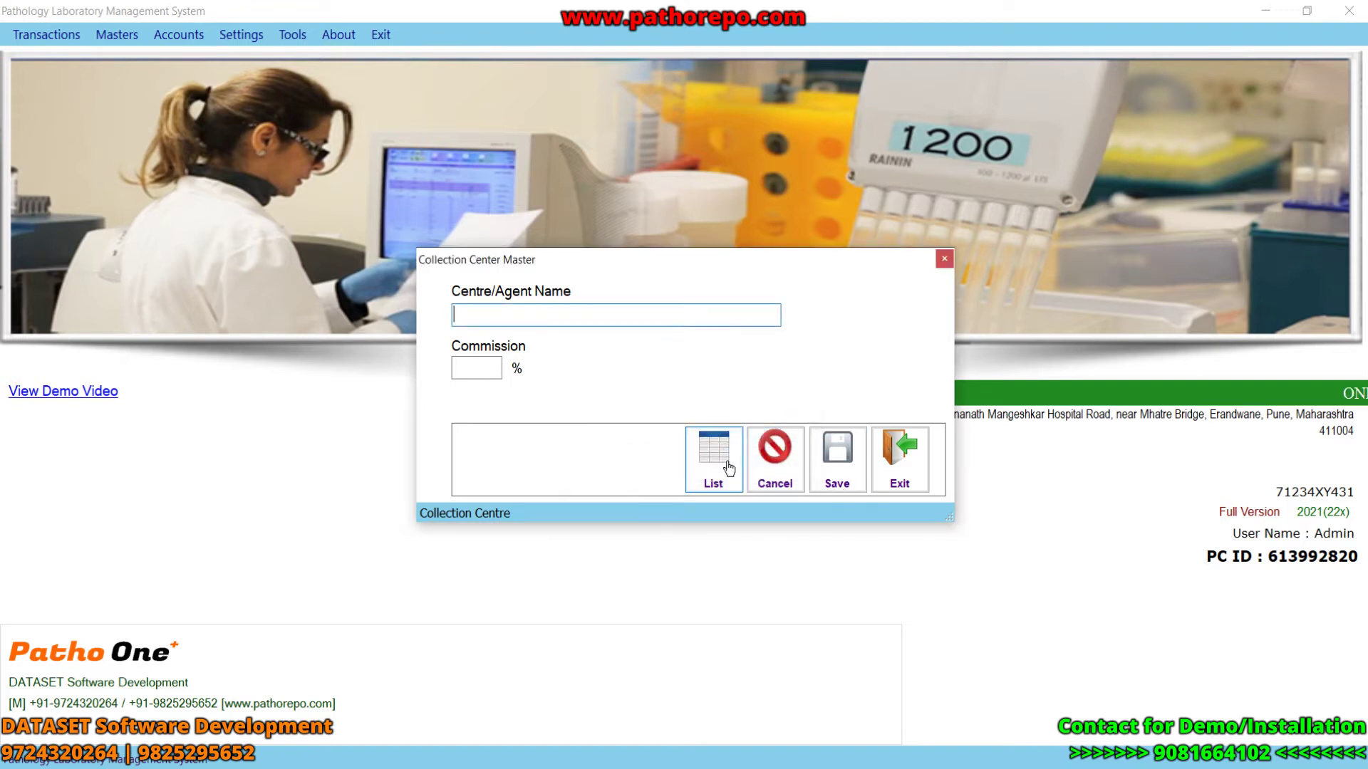
click(729, 468)
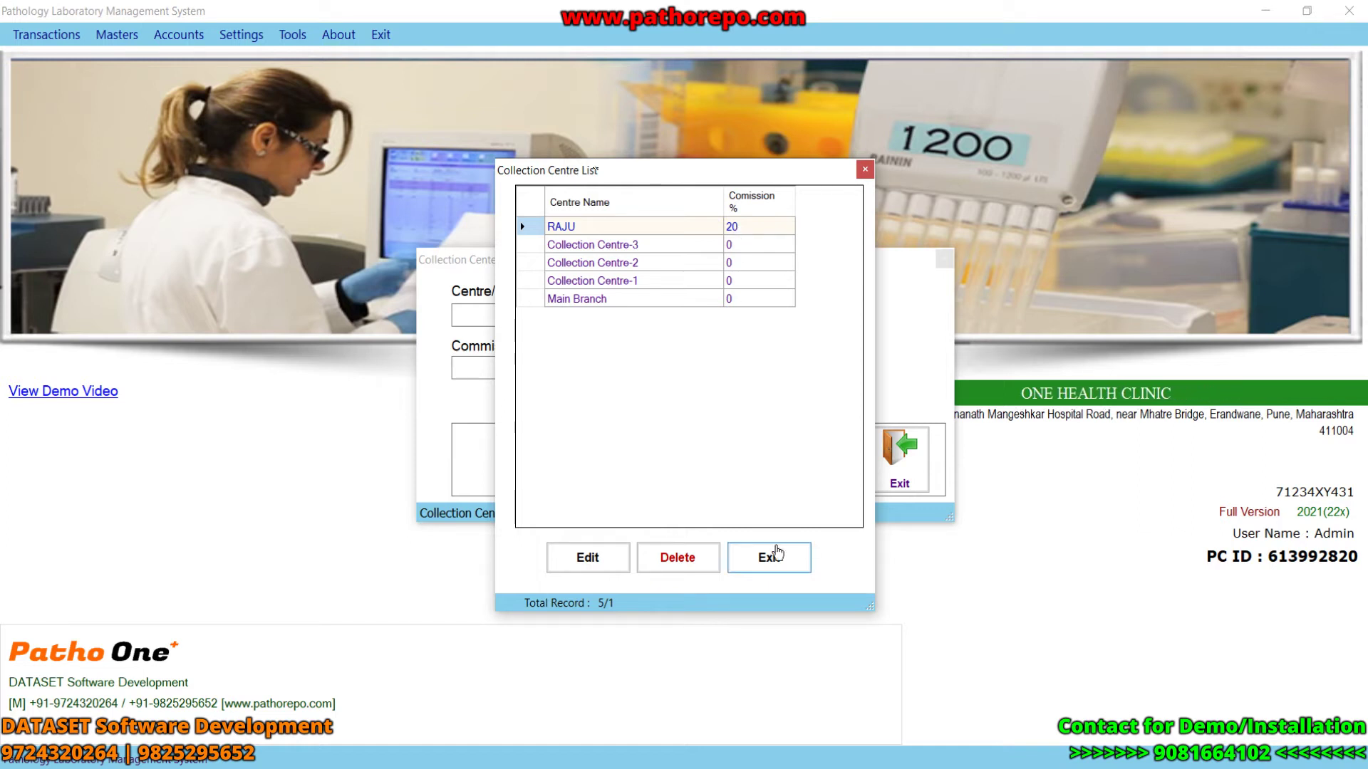
click(777, 556)
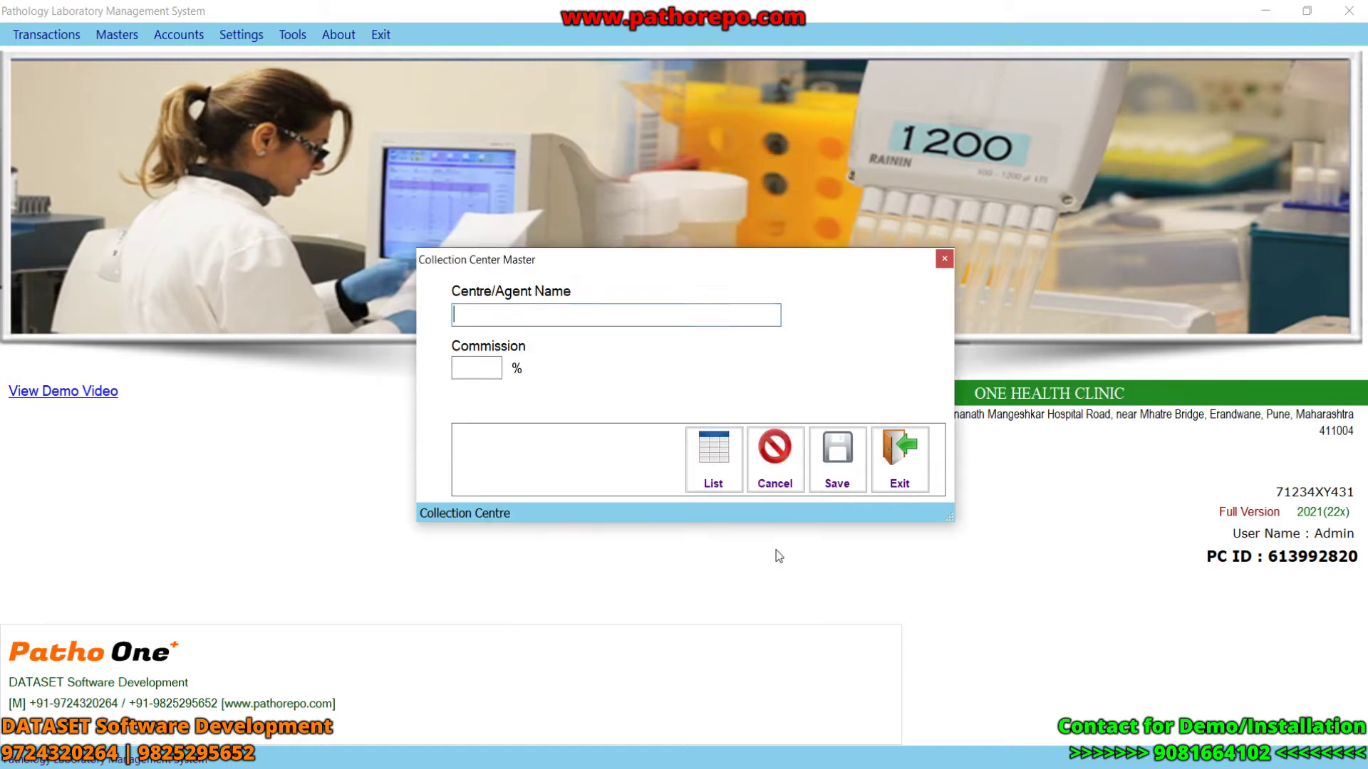
click(898, 470)
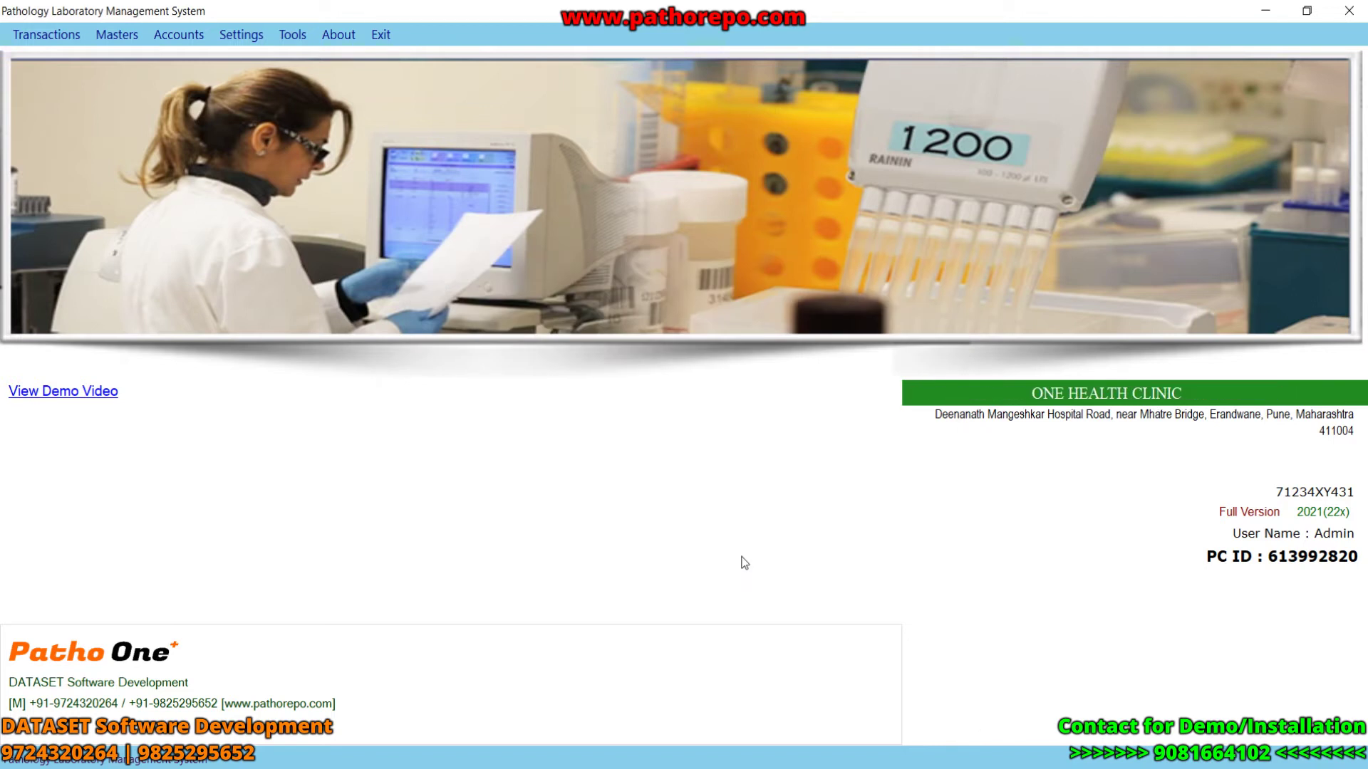
- Start a new patient entry and choose the referring doctor
click(25, 35)
click(50, 57)
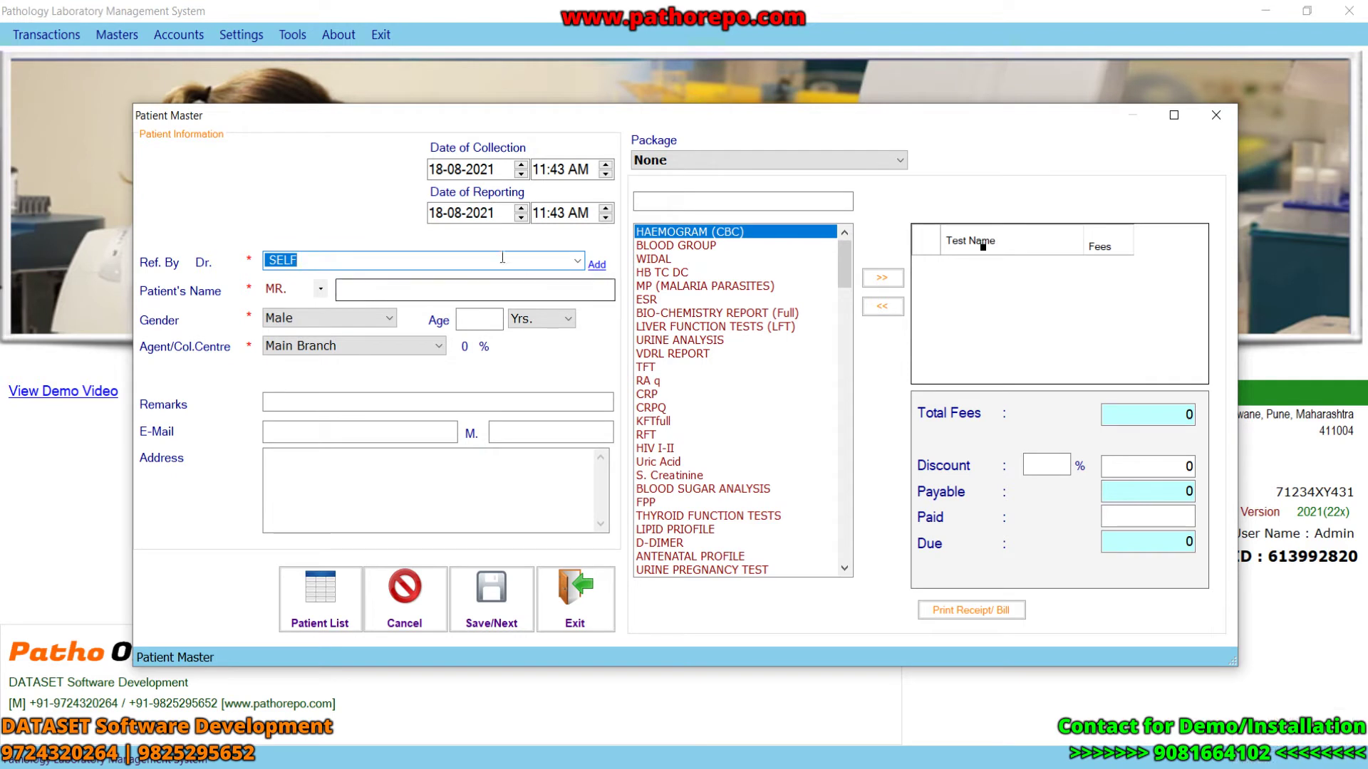
click(441, 174)
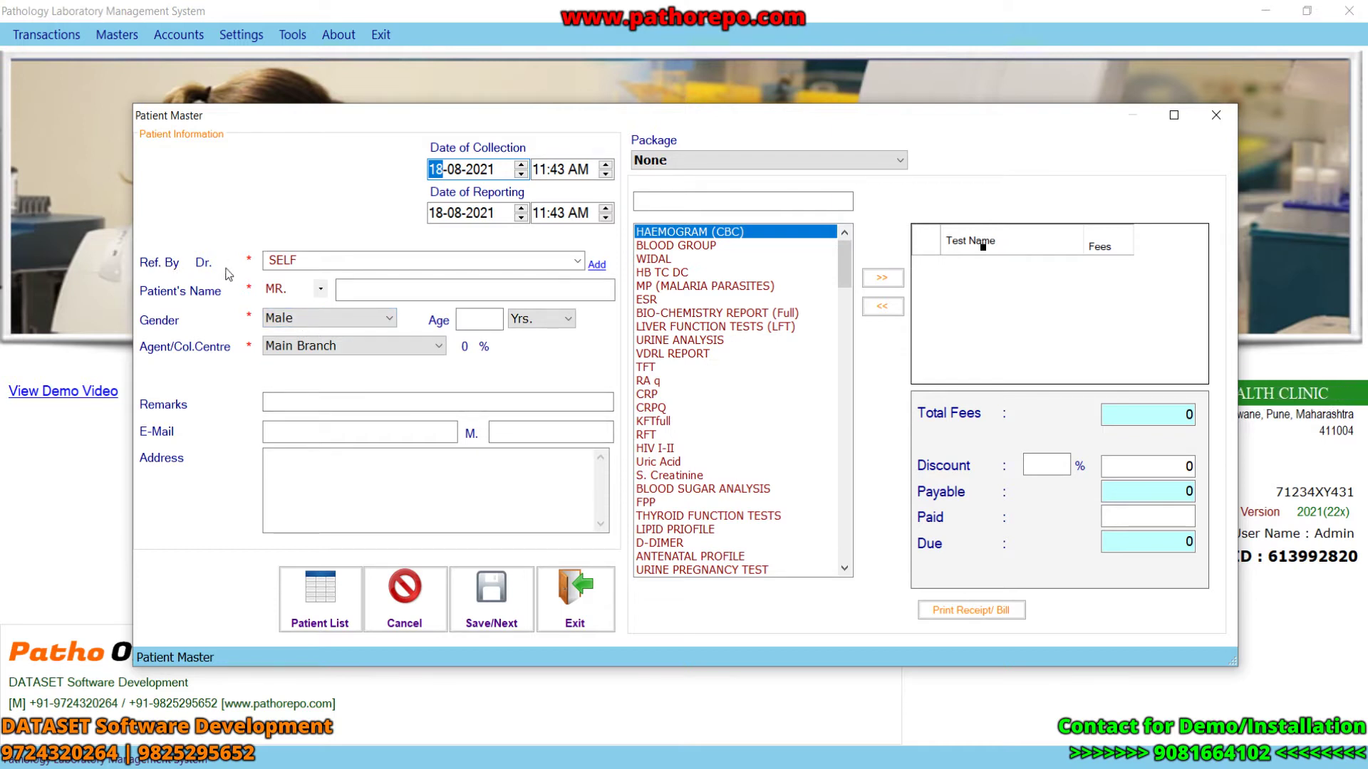
click(576, 262)
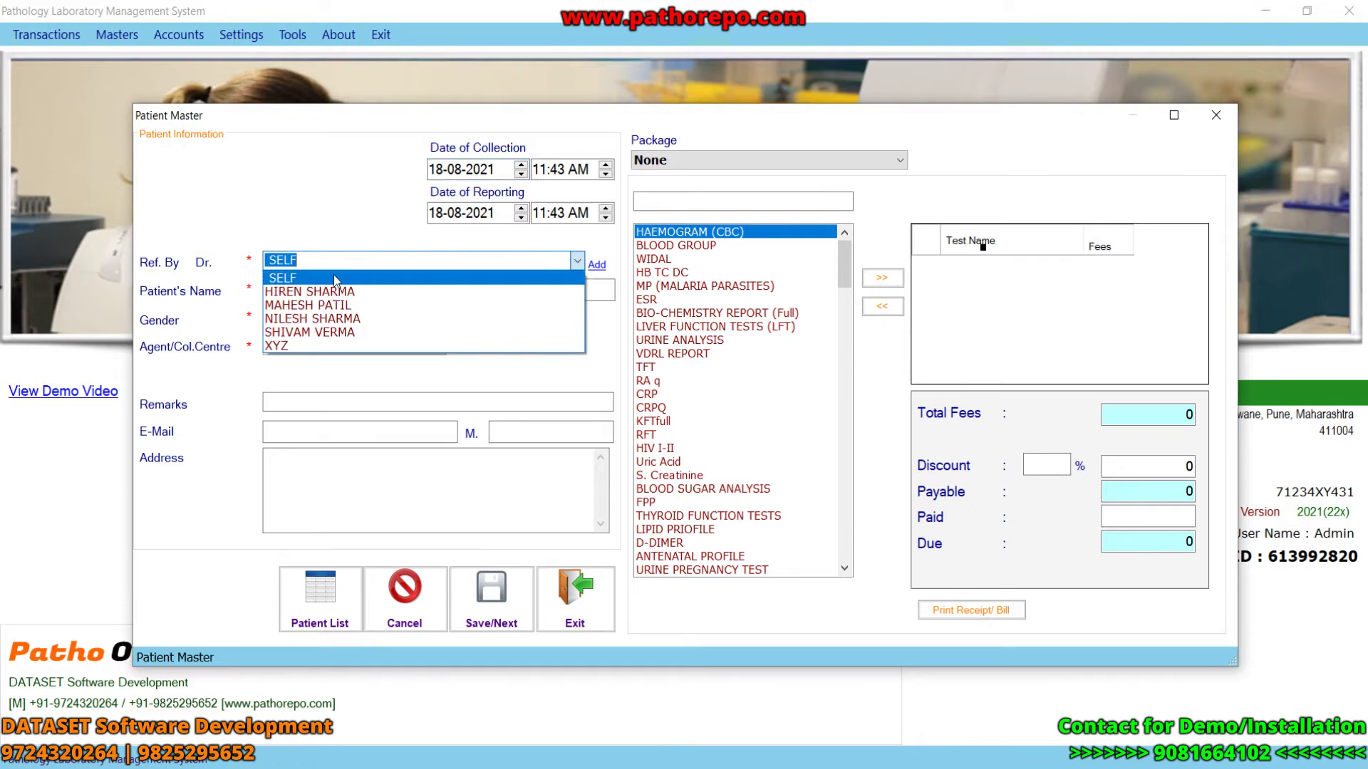
click(342, 331)
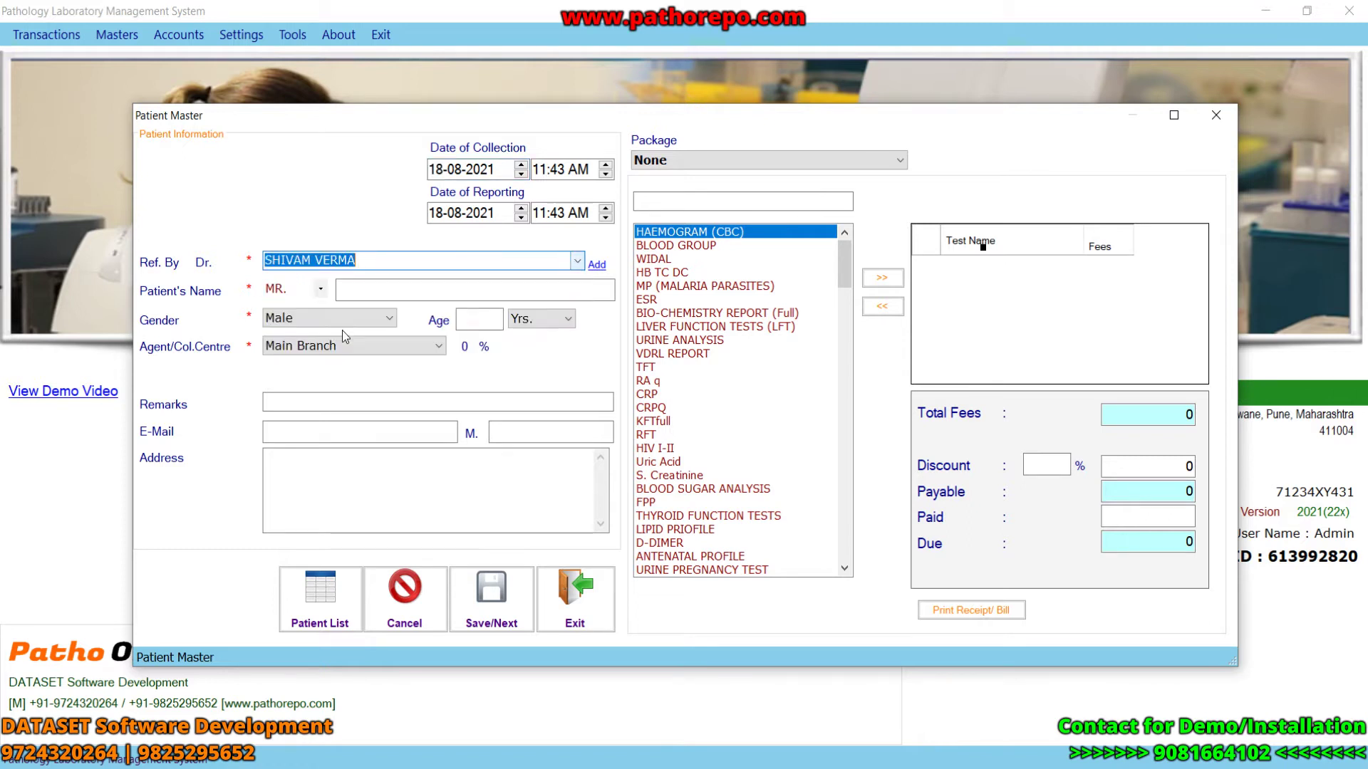
- Enter the patient's name with the title MRS
click(321, 289)
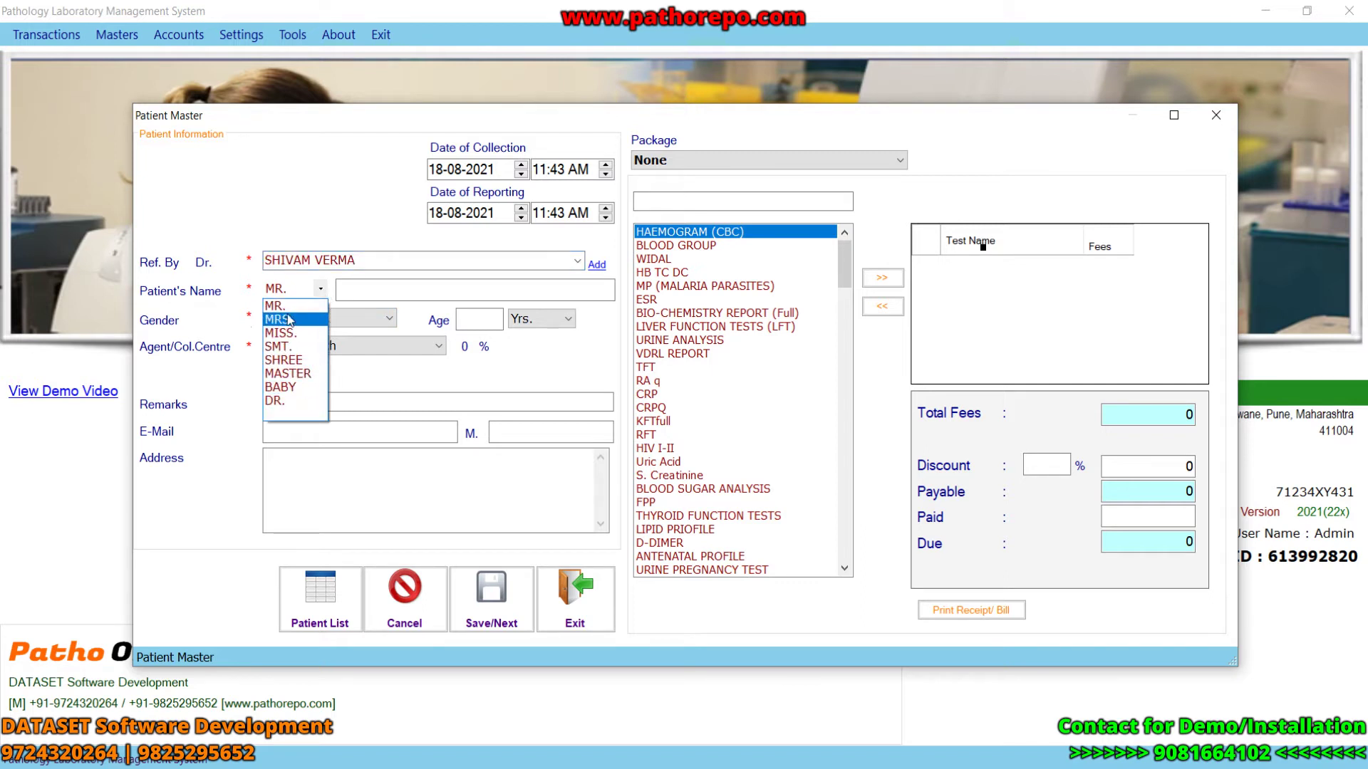
click(276, 306)
click(372, 290)
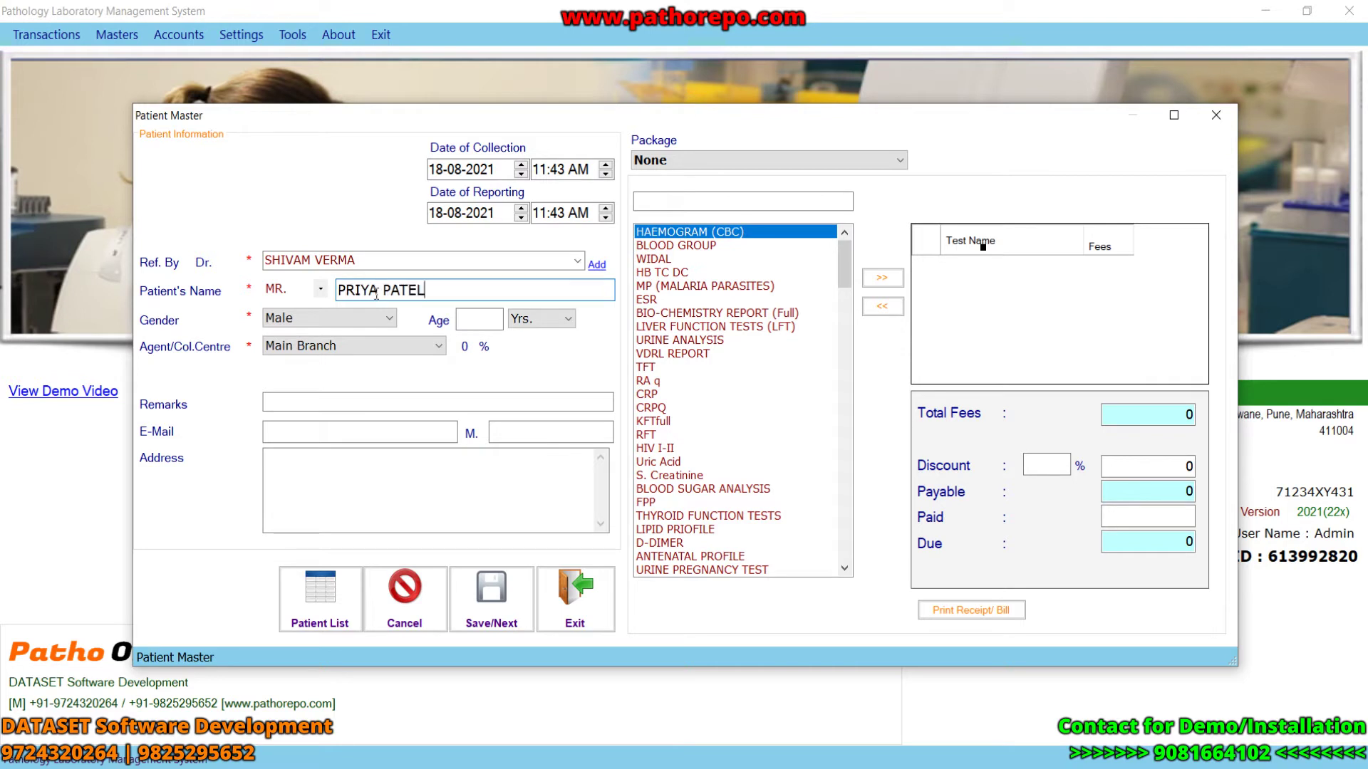
click(321, 289)
click(304, 314)
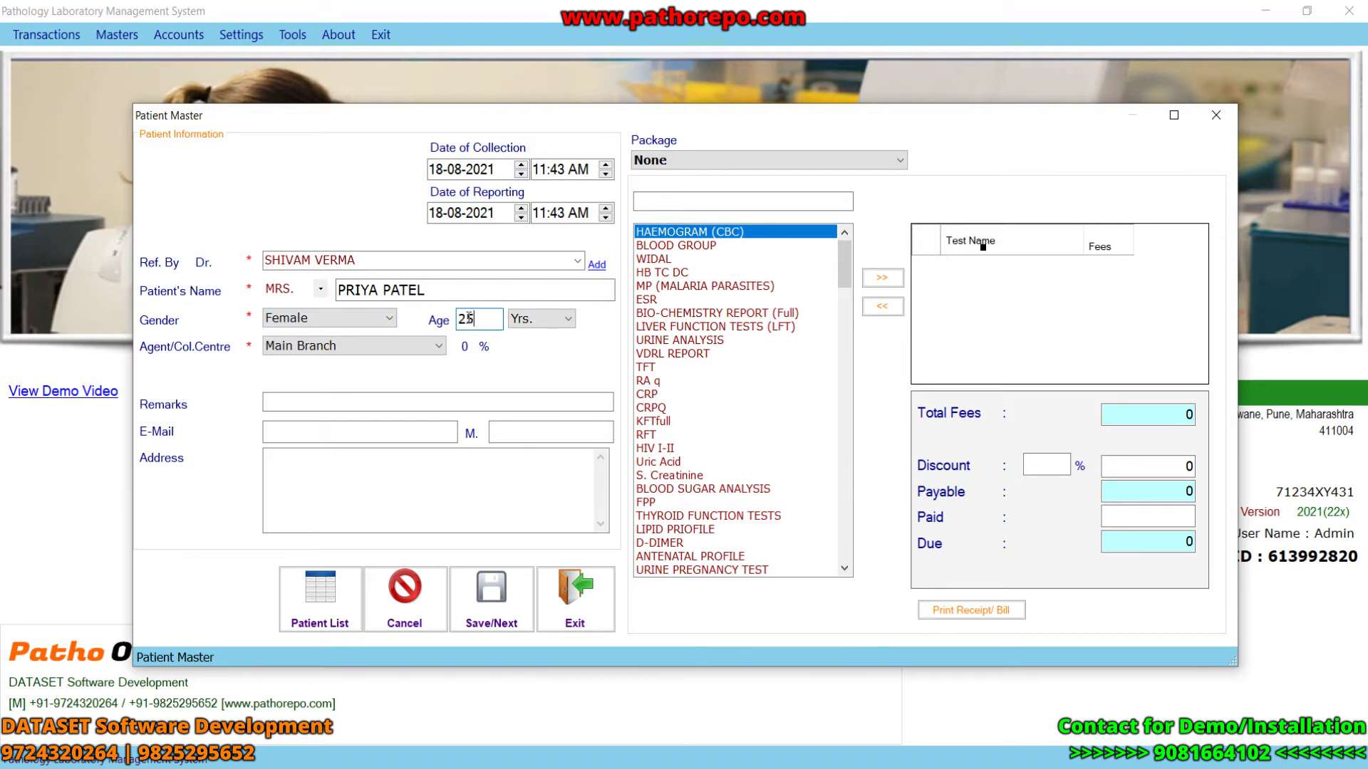
- Set age 25 in years, keep Main Branch, and pass through remarks, e-mail and mobile fields
click(548, 319)
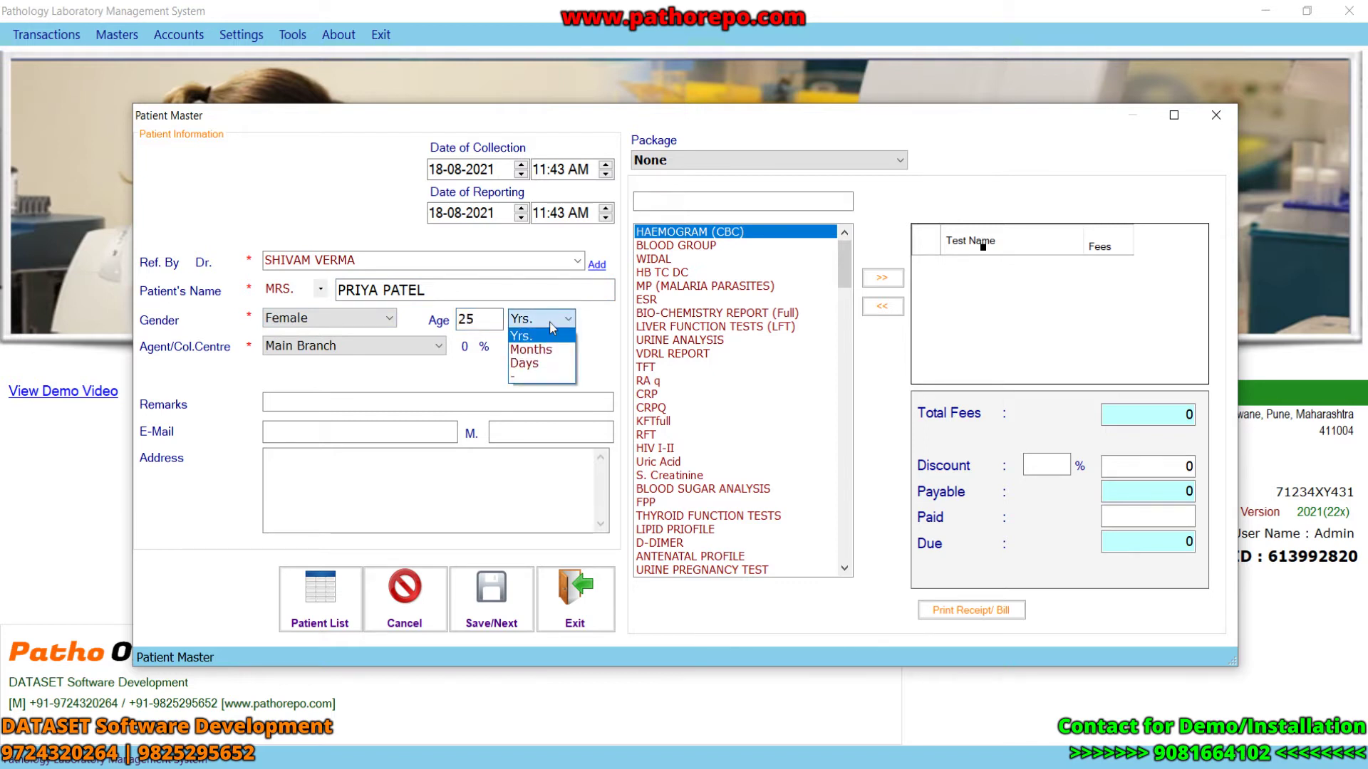
click(547, 335)
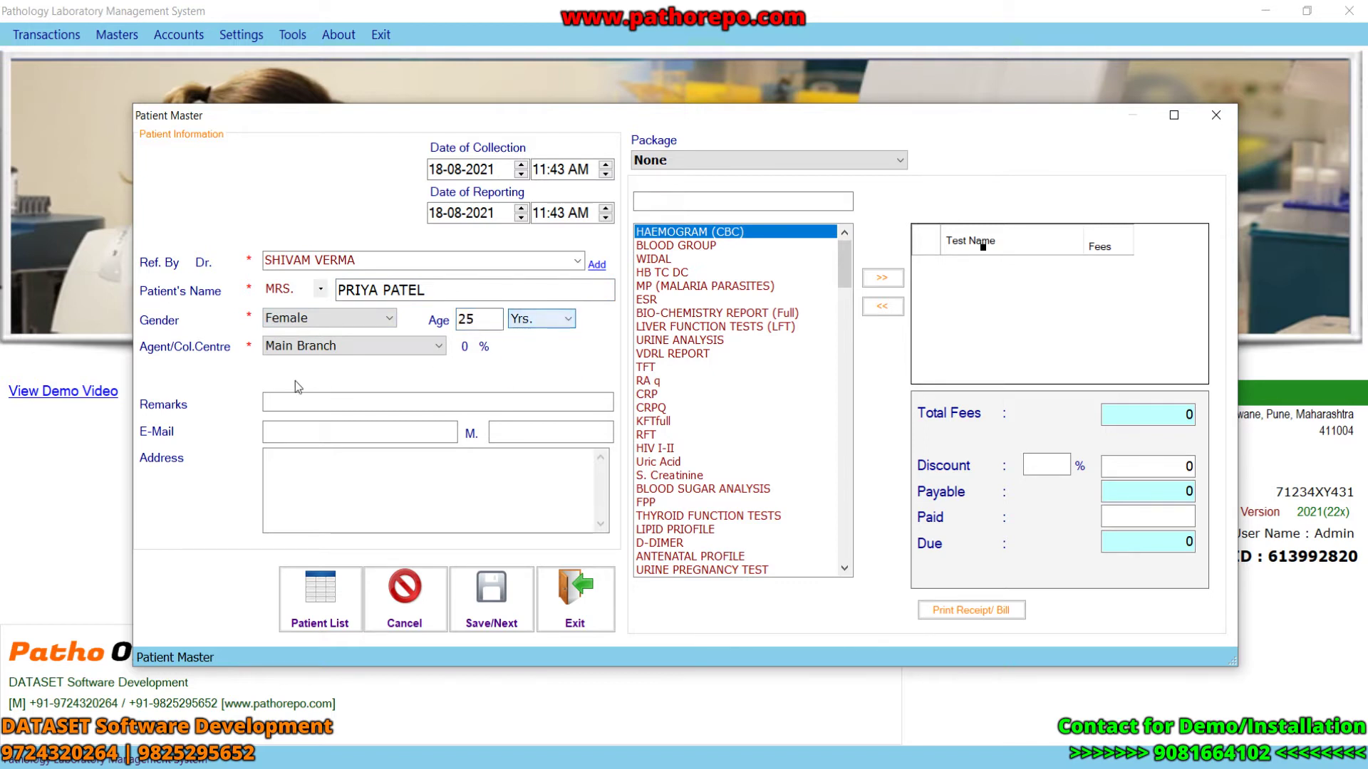
click(431, 349)
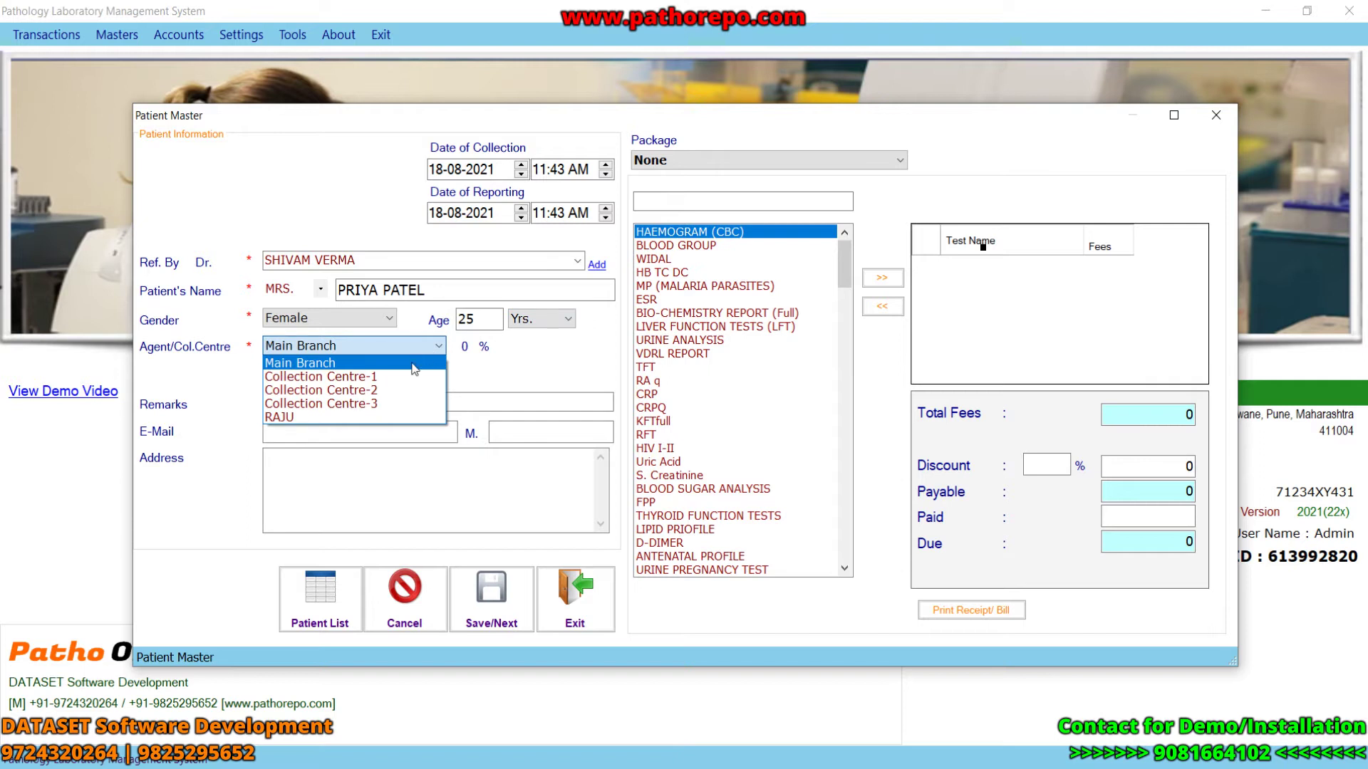
click(414, 365)
click(333, 403)
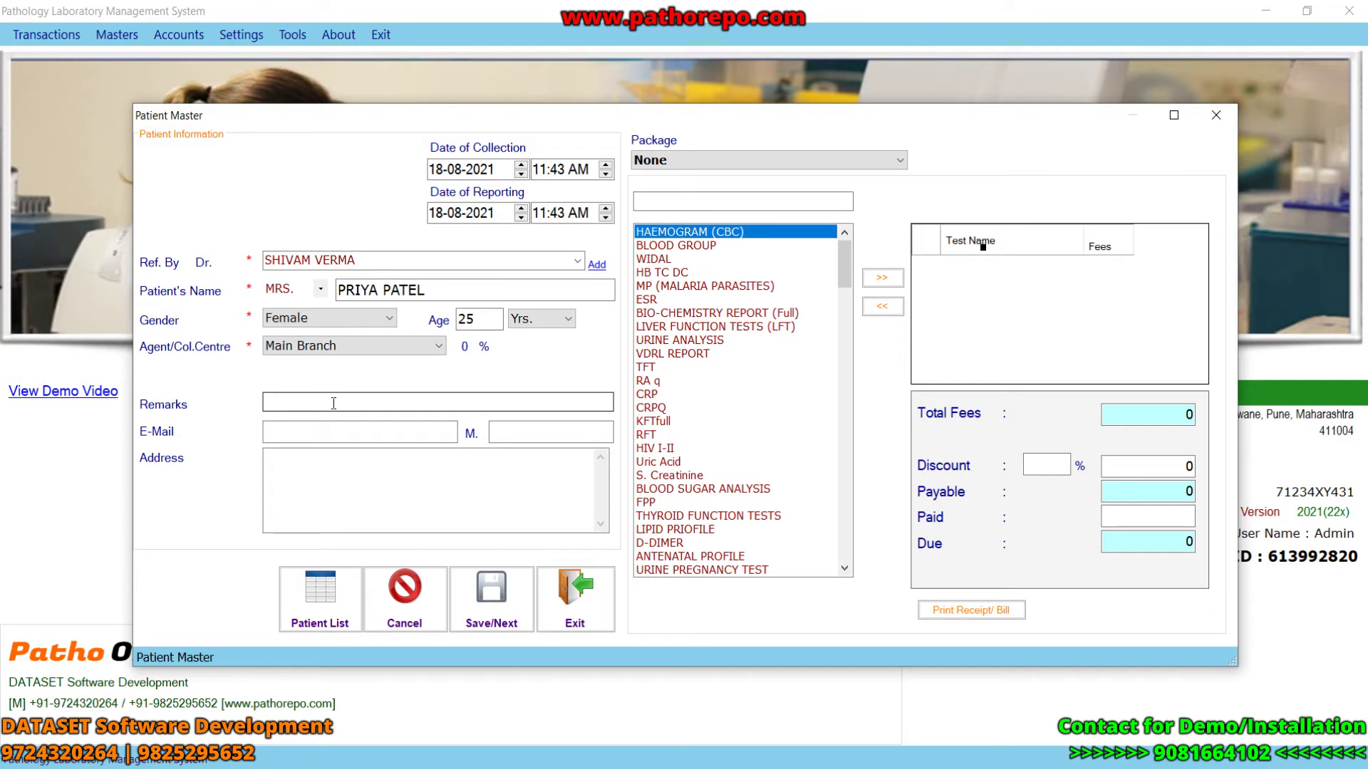
click(348, 431)
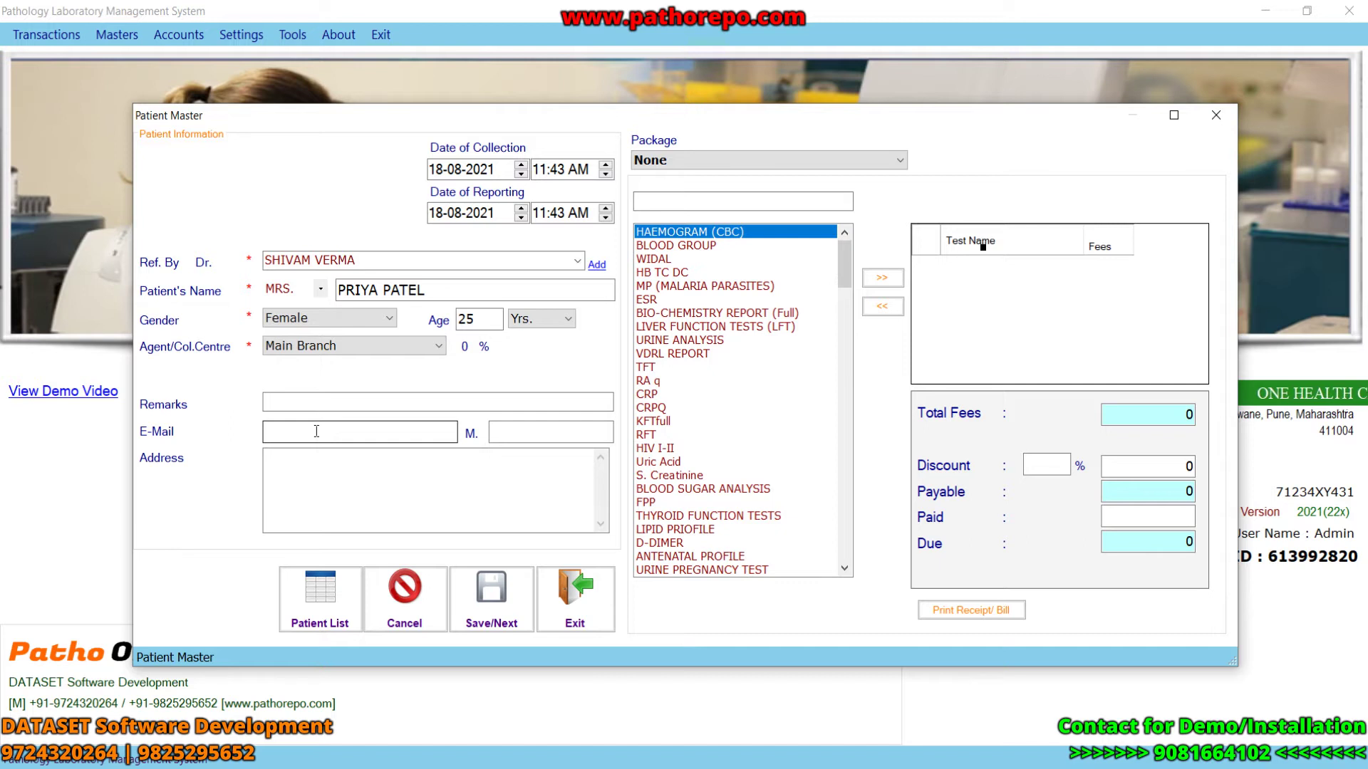
click(521, 435)
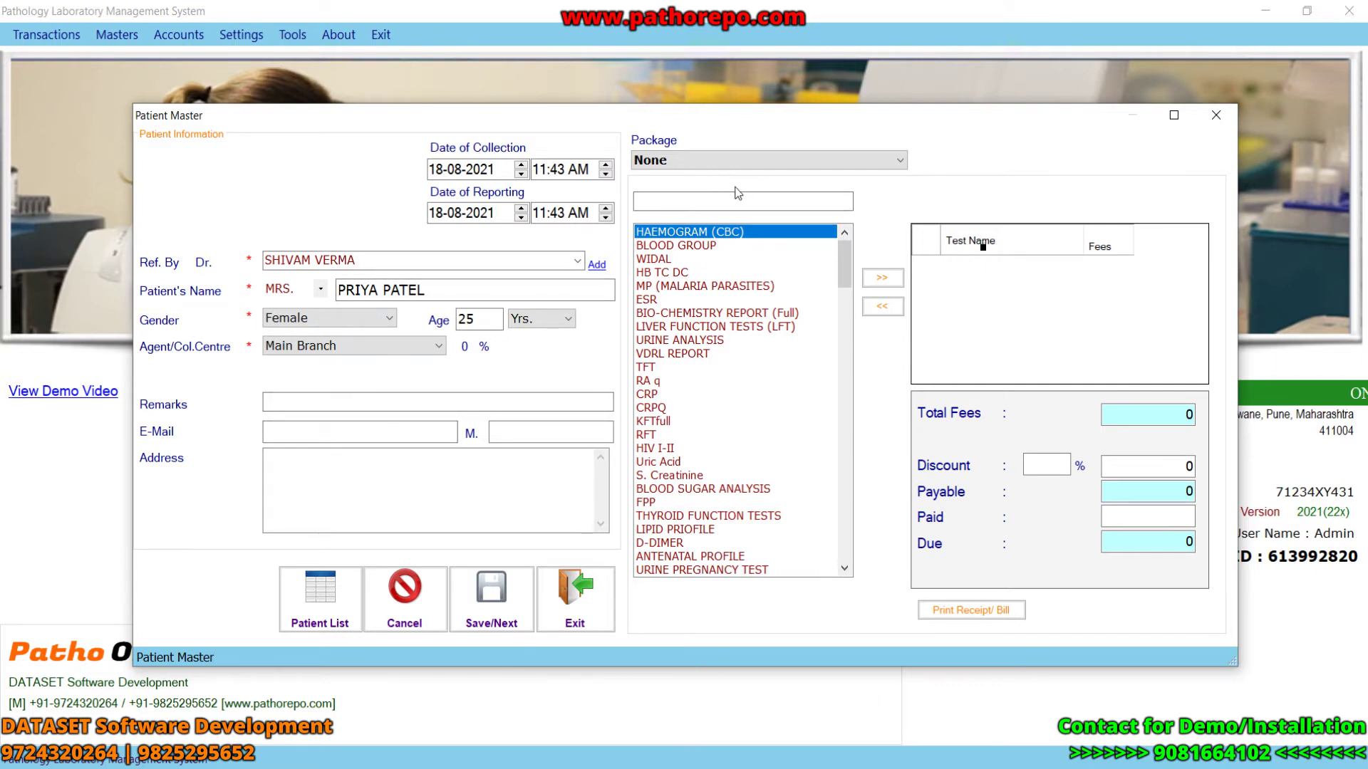
- Apply the xyz test package, then remove it to pick tests individually
click(819, 161)
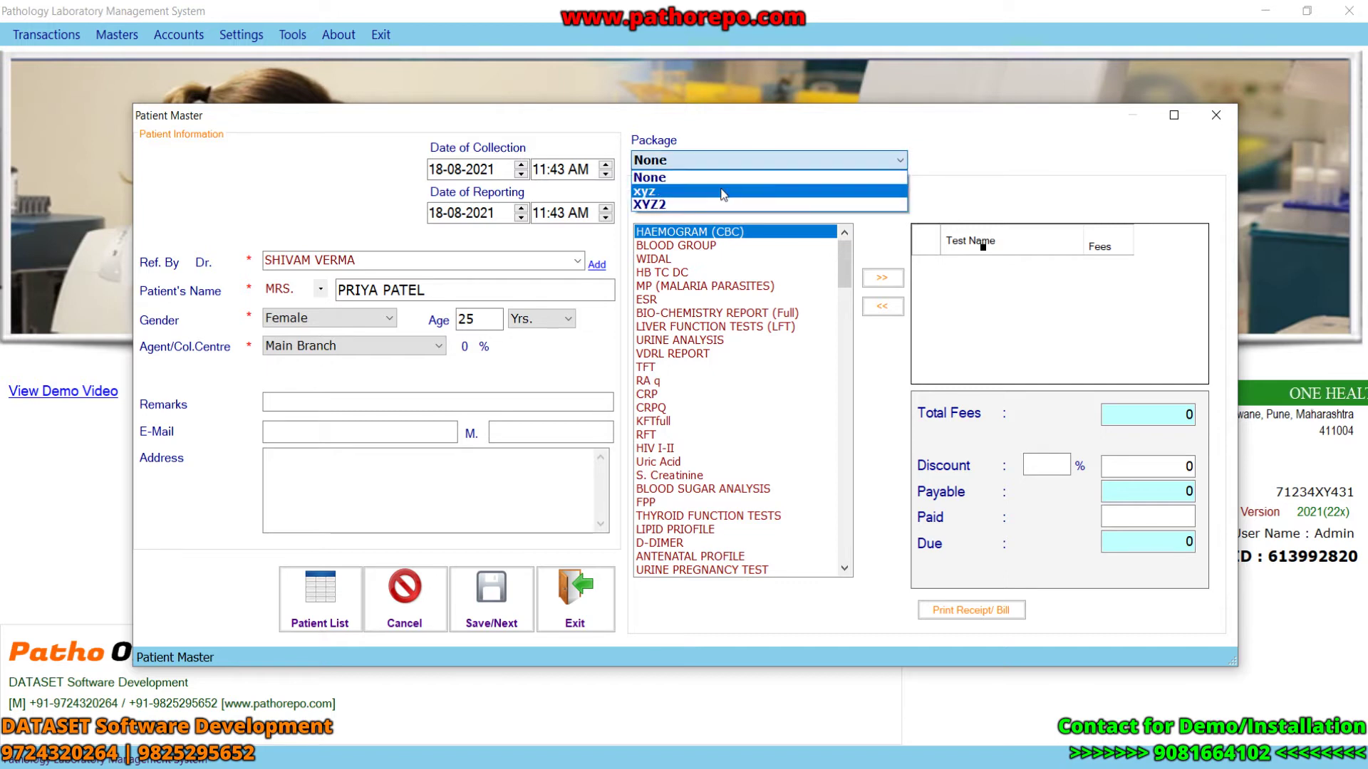
click(723, 193)
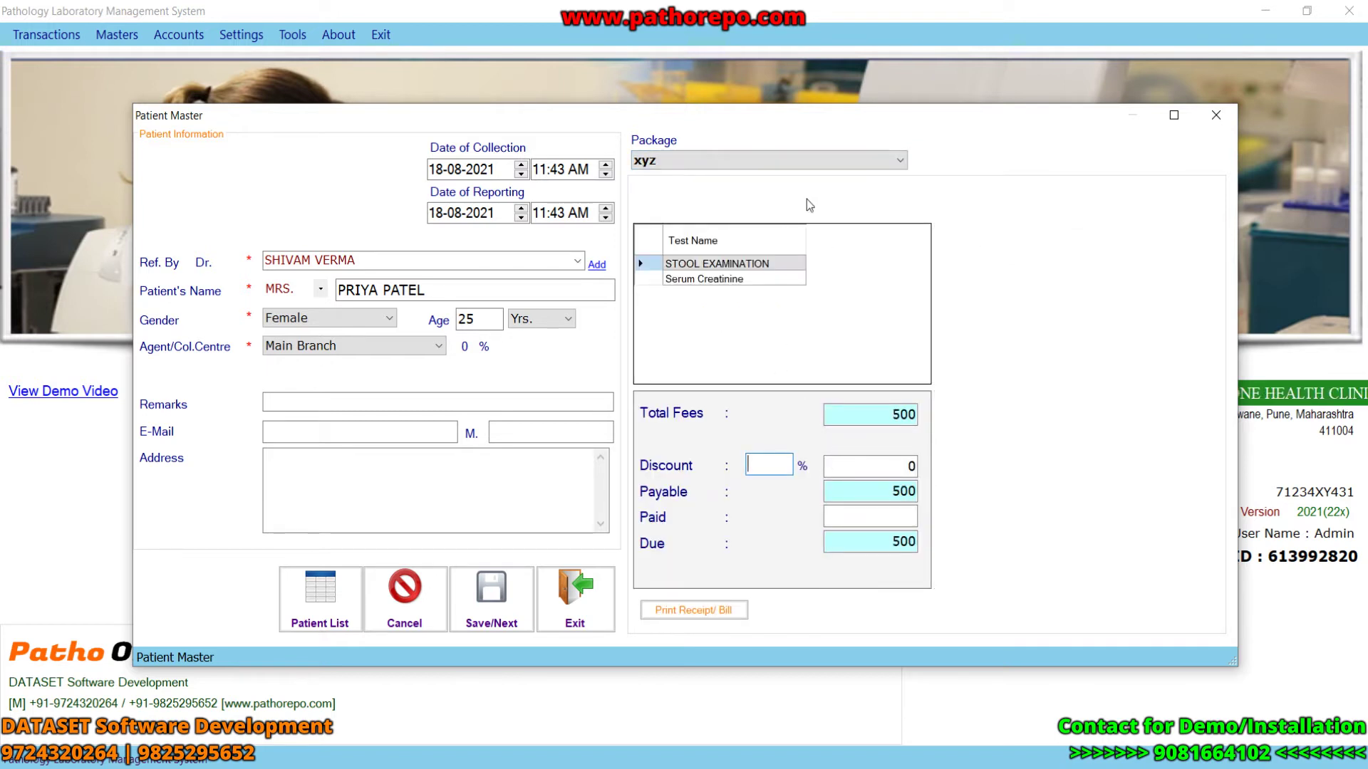
click(860, 164)
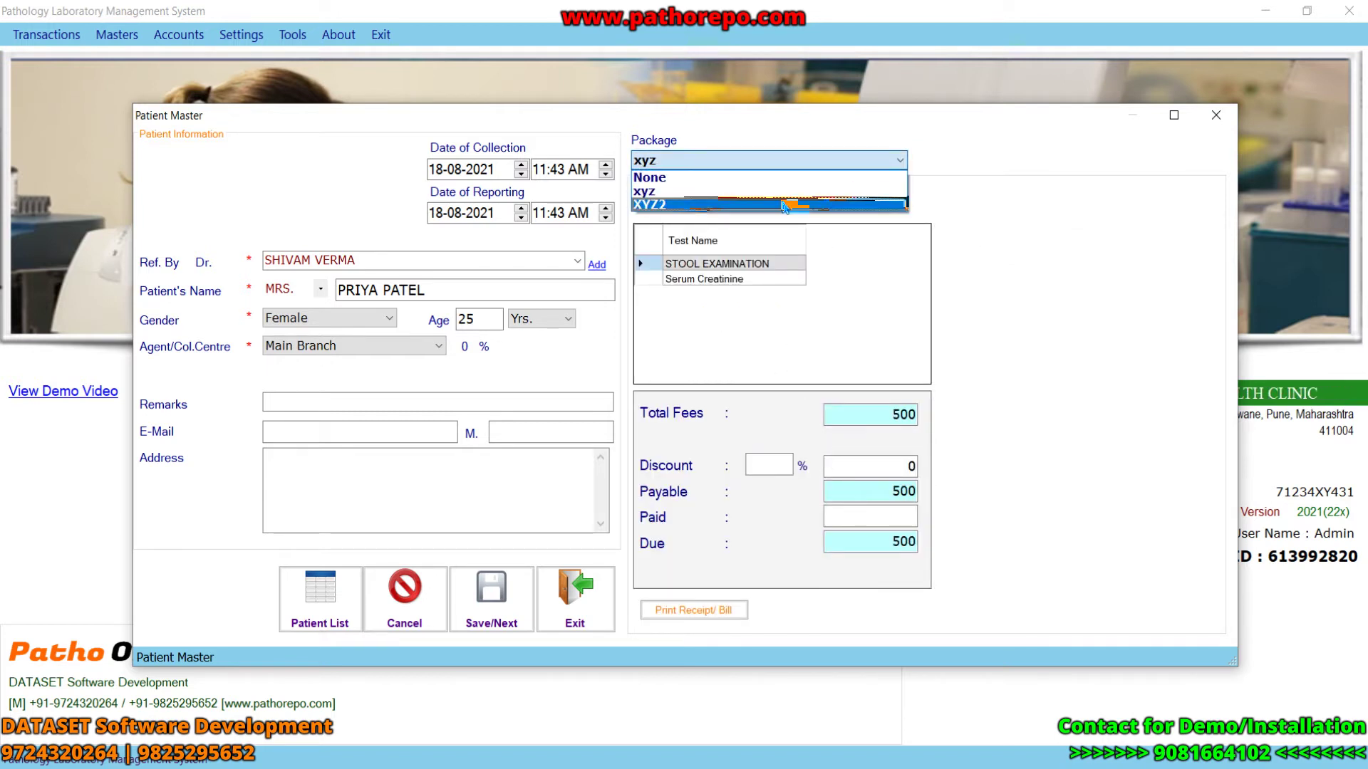
click(812, 164)
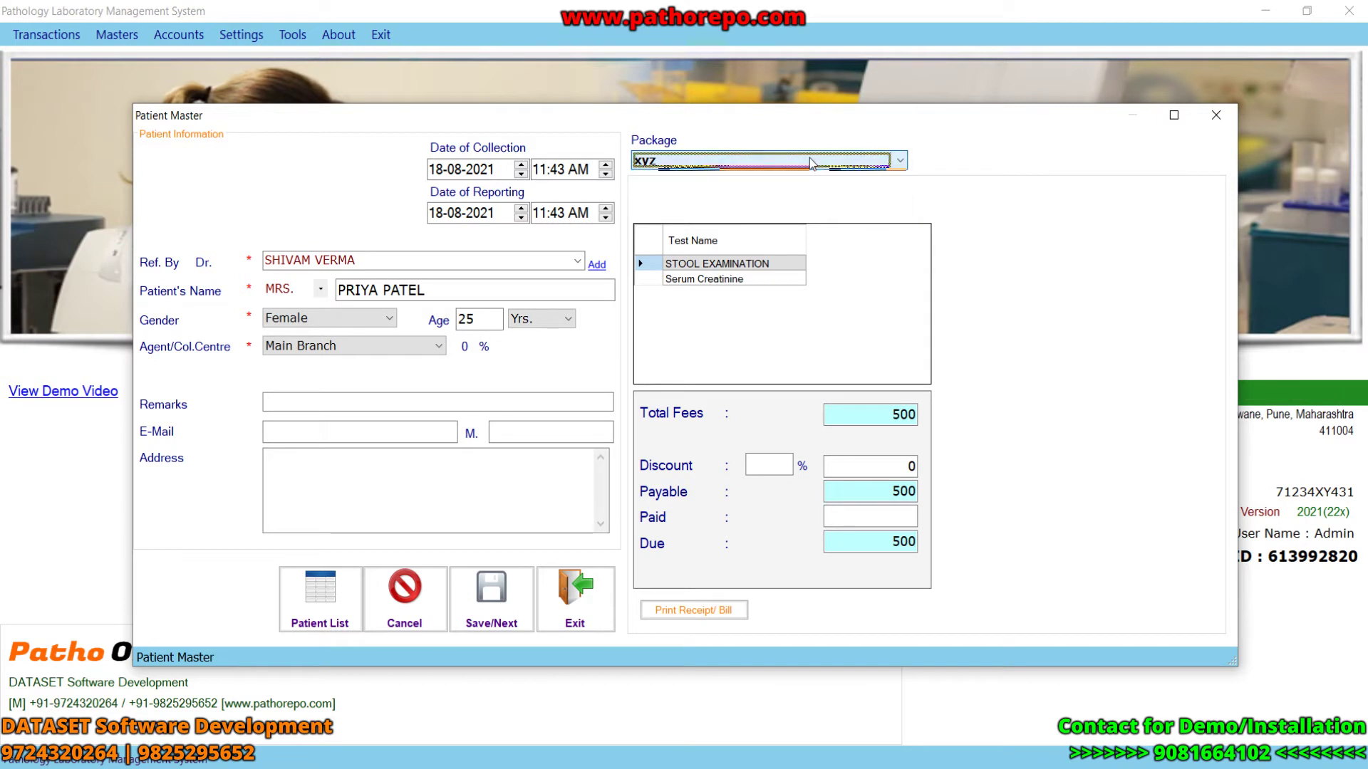
click(811, 166)
click(789, 180)
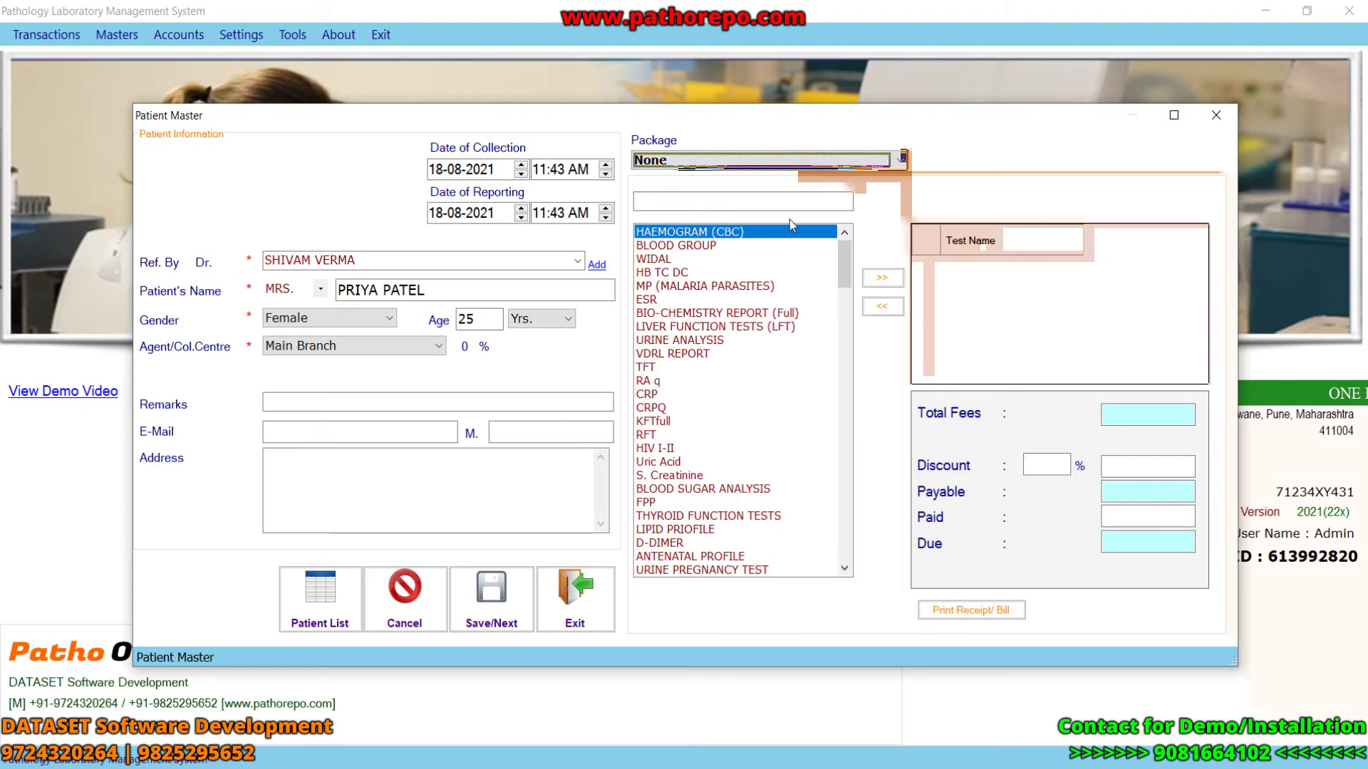
mouse_move(840, 283)
mouse_down()
mouse_move(858, 558)
mouse_move(836, 264)
mouse_up()
- Add HAEMOGRAM (CBC) and BLOOD GROUP to the bill; add WIDAL and remove it again
double_click(730, 241)
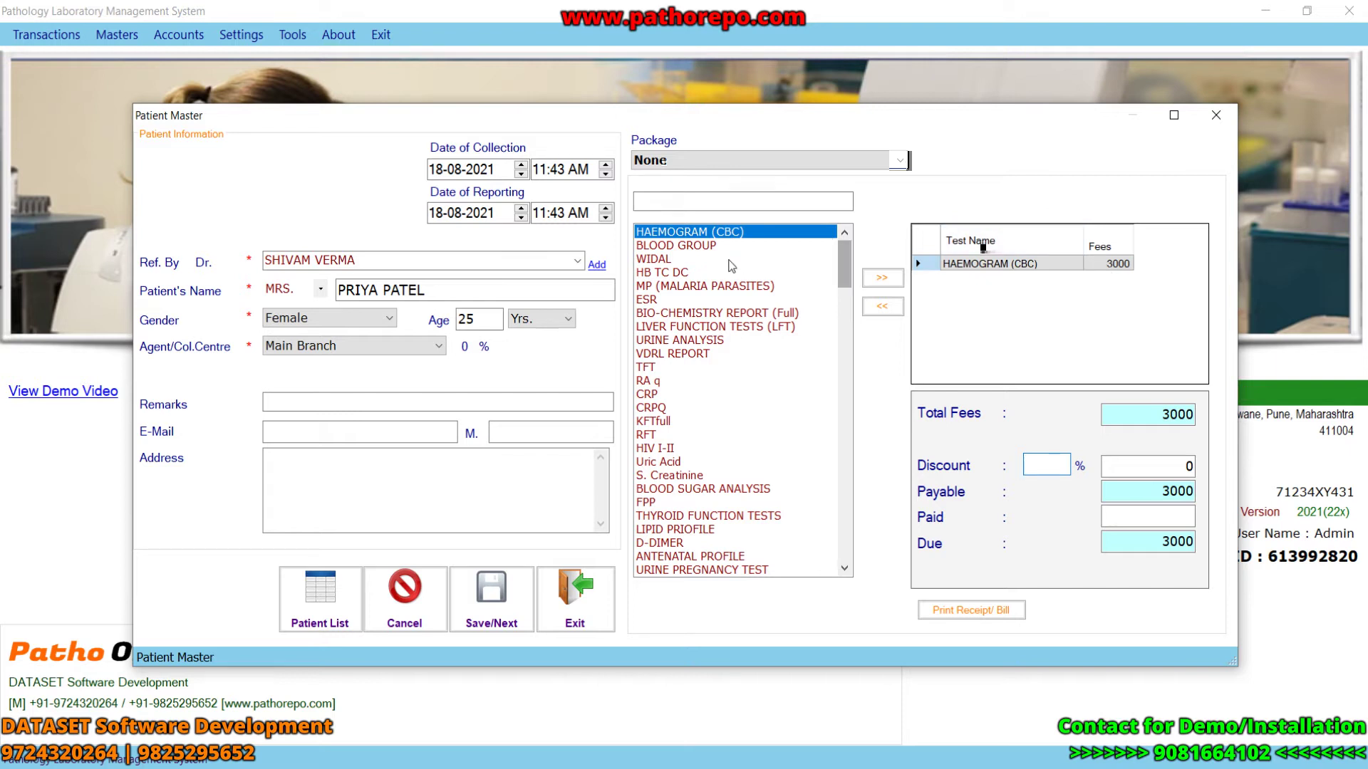
double_click(663, 246)
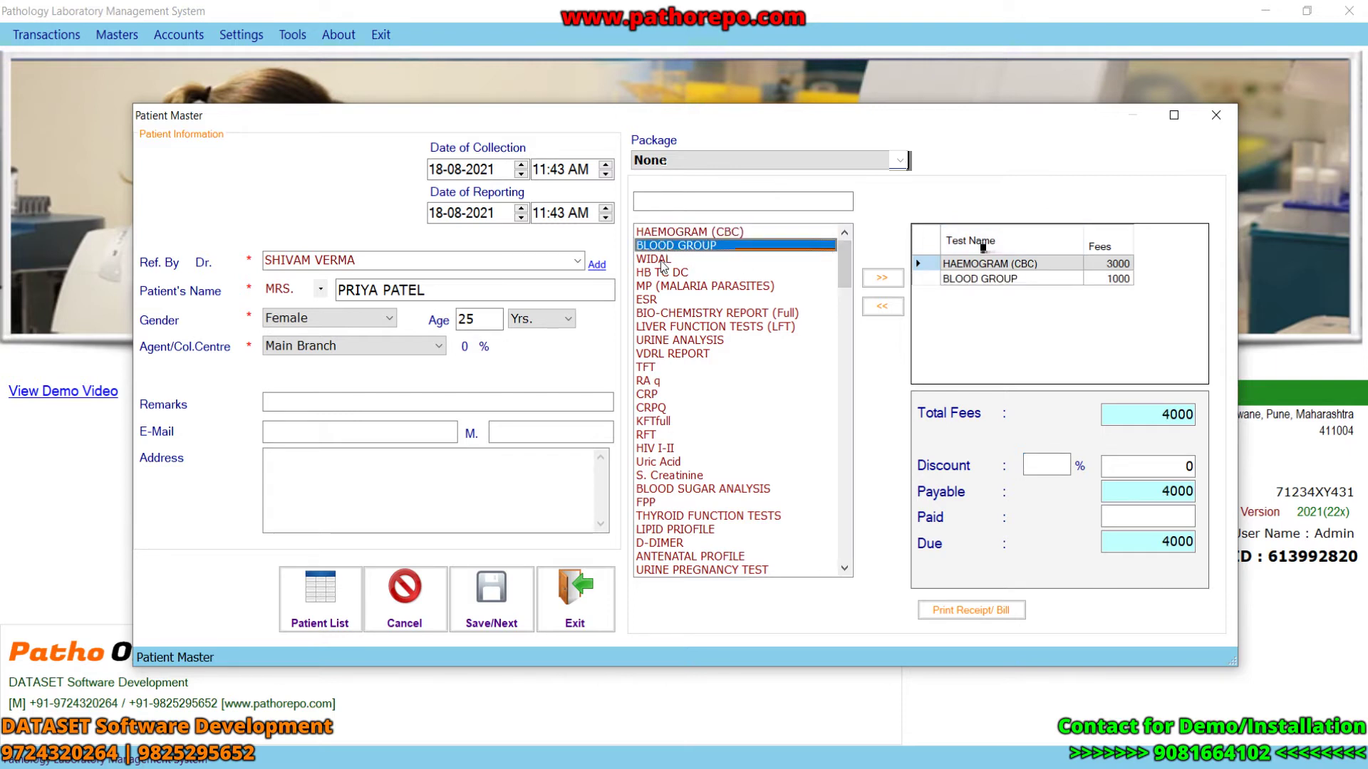
click(662, 259)
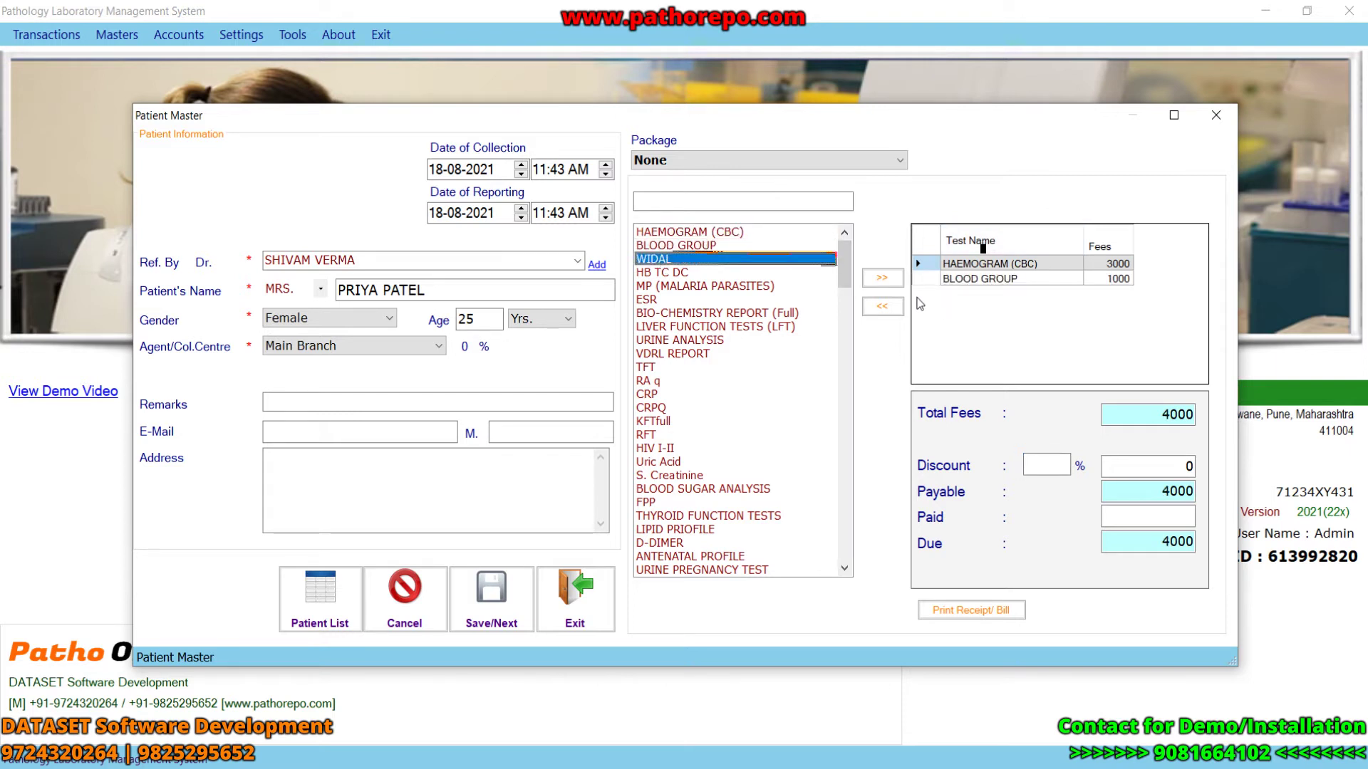
click(882, 277)
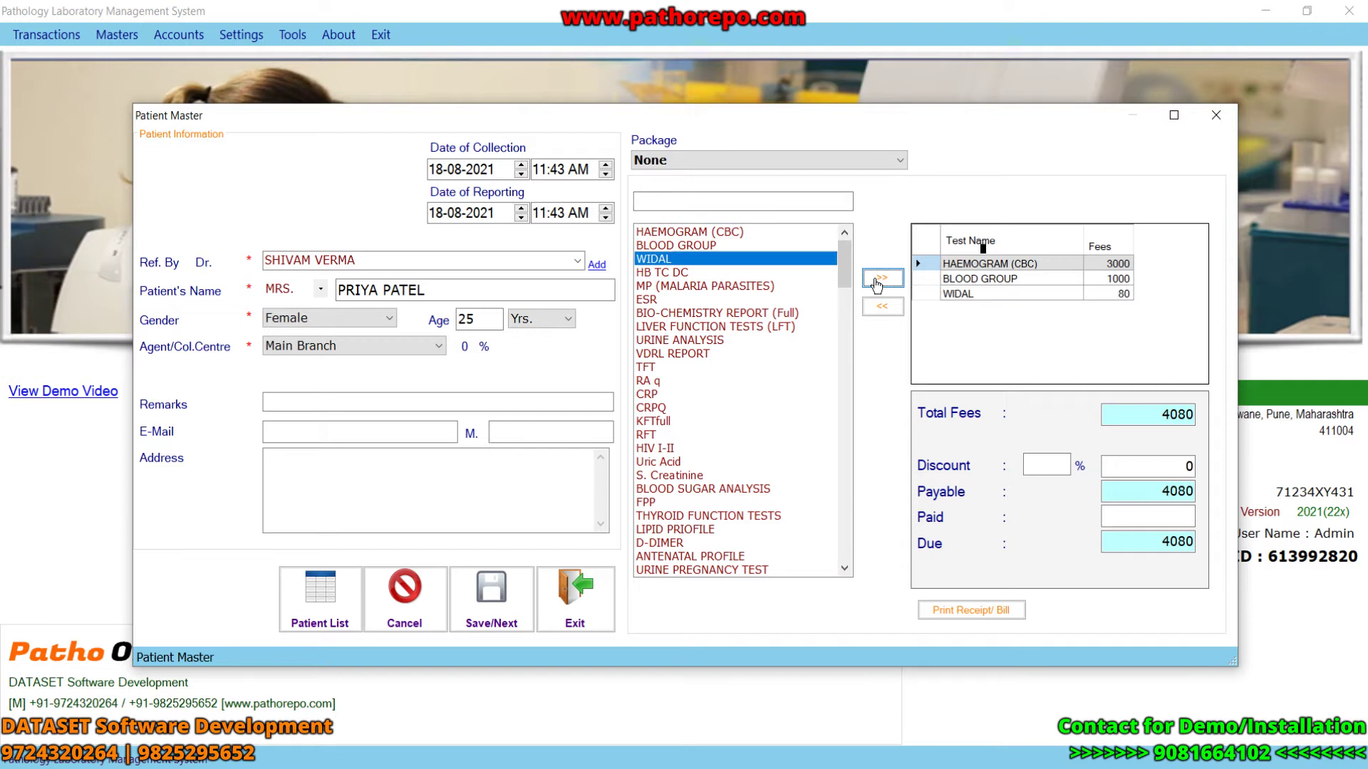
click(966, 295)
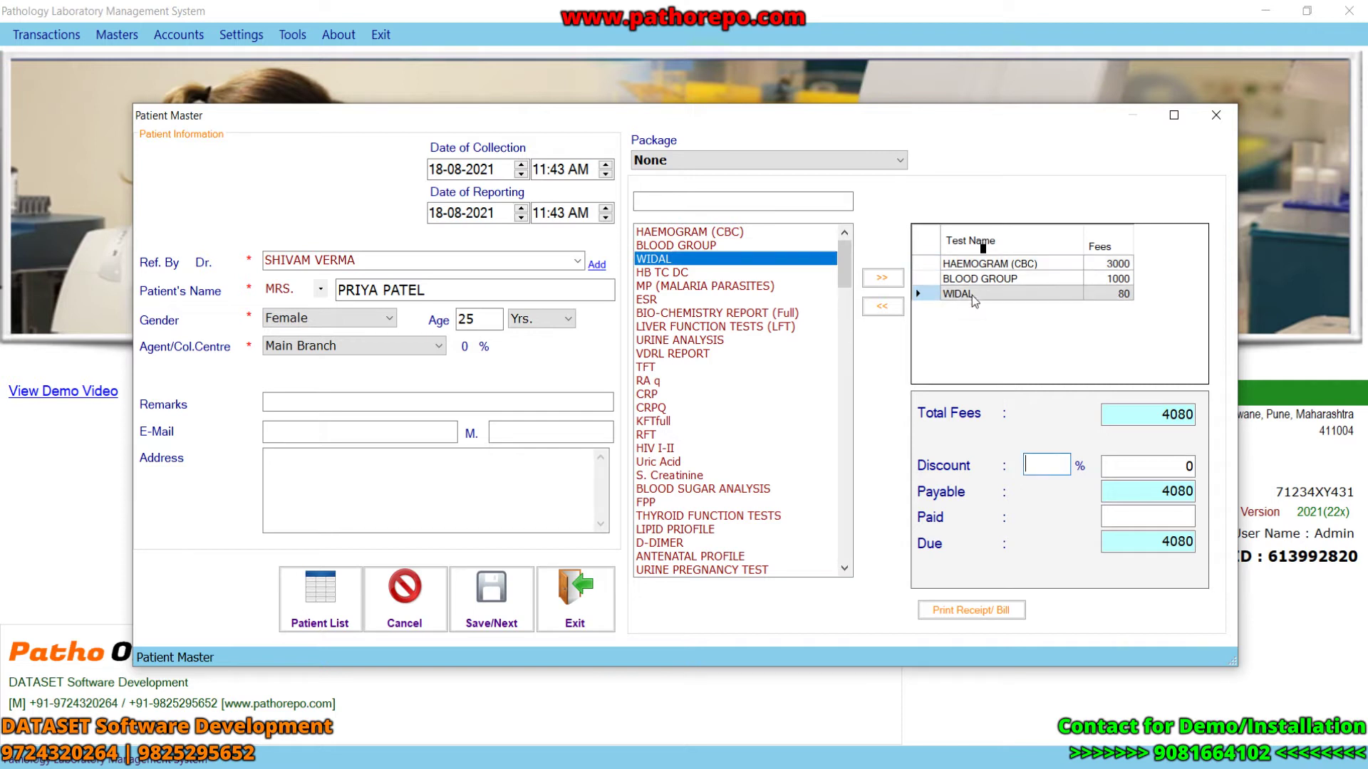
click(882, 308)
- Add WIDAL back and set fees to HAEMOGRAM (CBC) 200, BLOOD GROUP 400, WIDAL 100
click(879, 280)
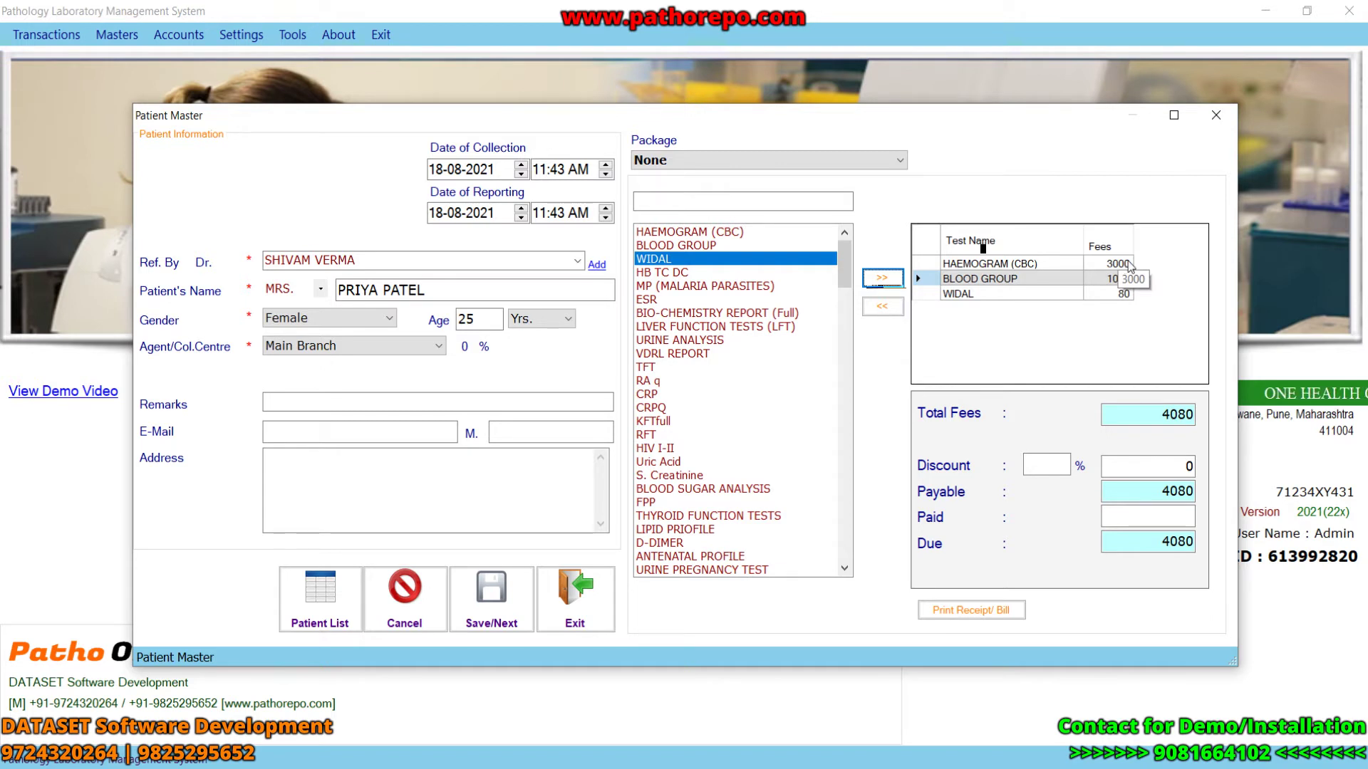
double_click(1124, 265)
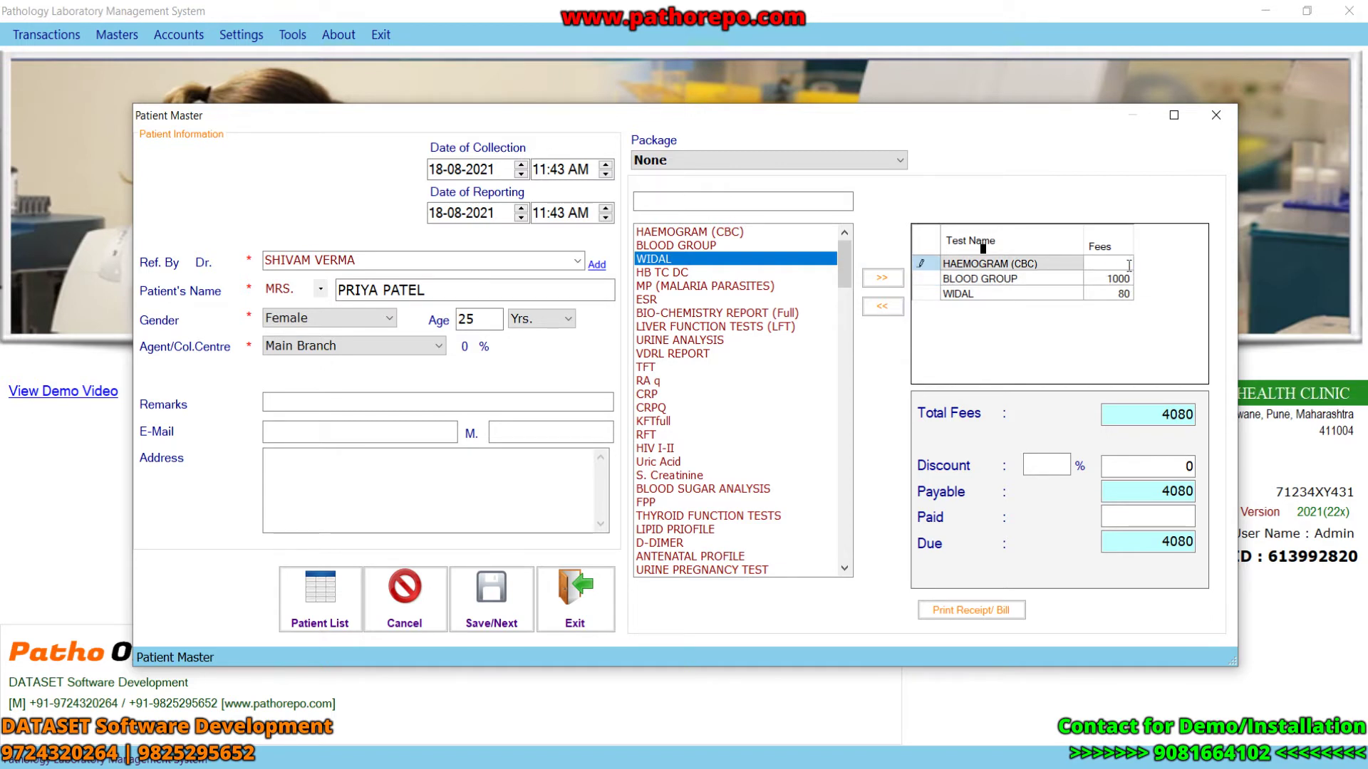
key(BackSpace)
key(BackSpace)
text(200)
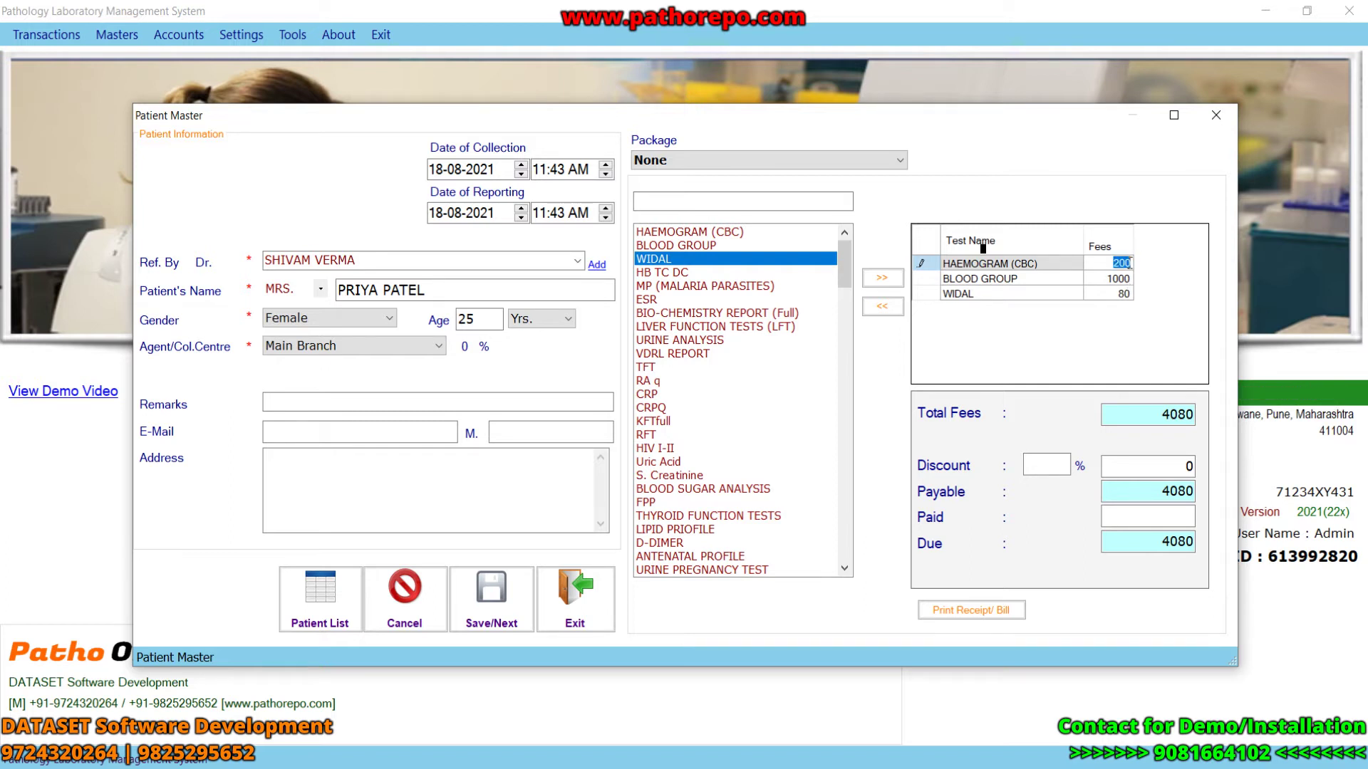
click(1131, 277)
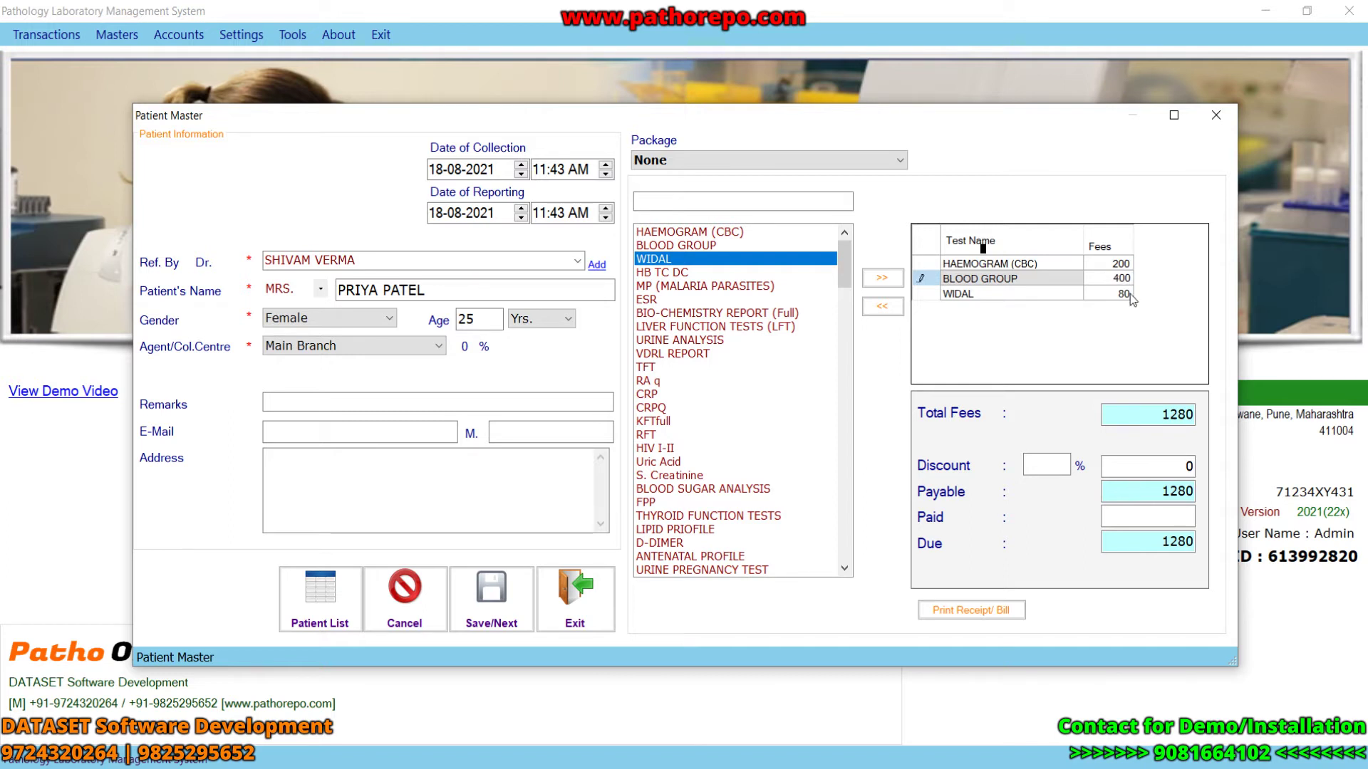
click(1131, 293)
text(8100)
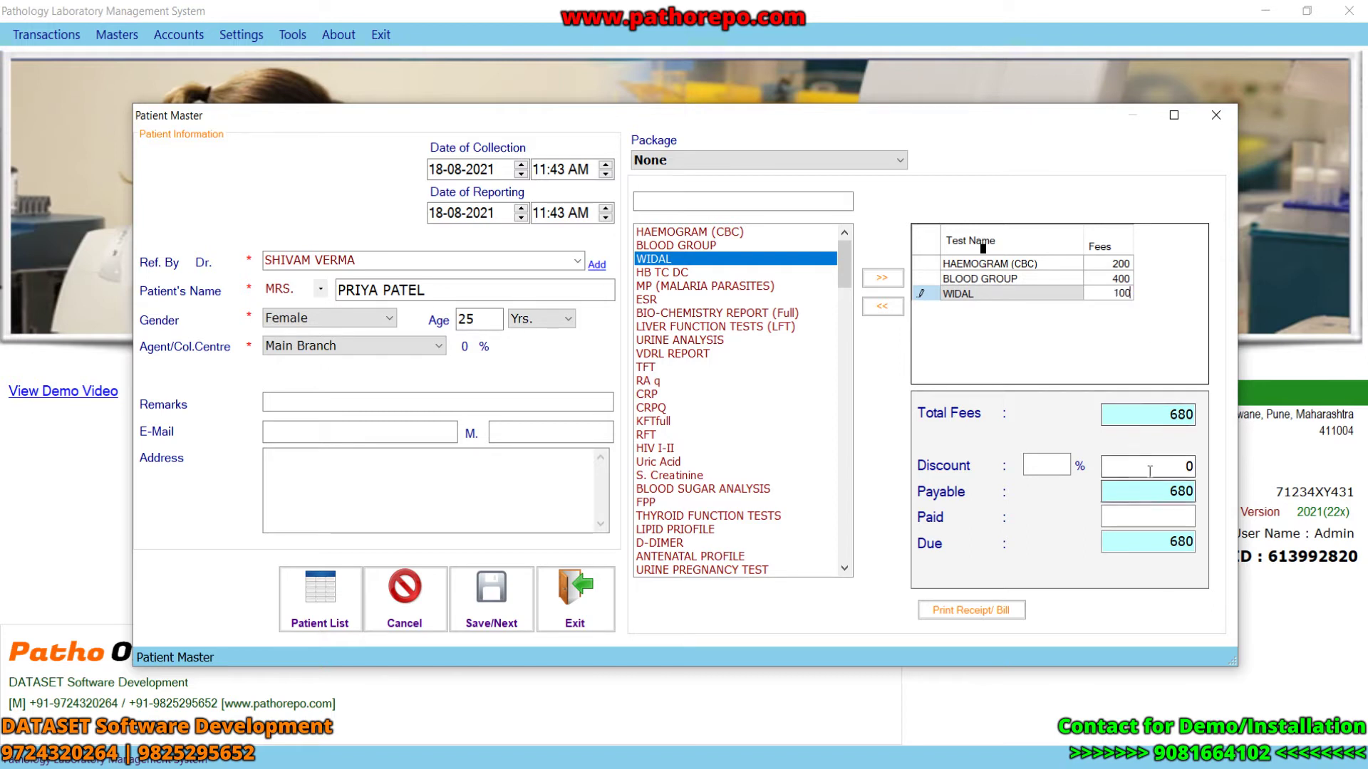
click(1168, 414)
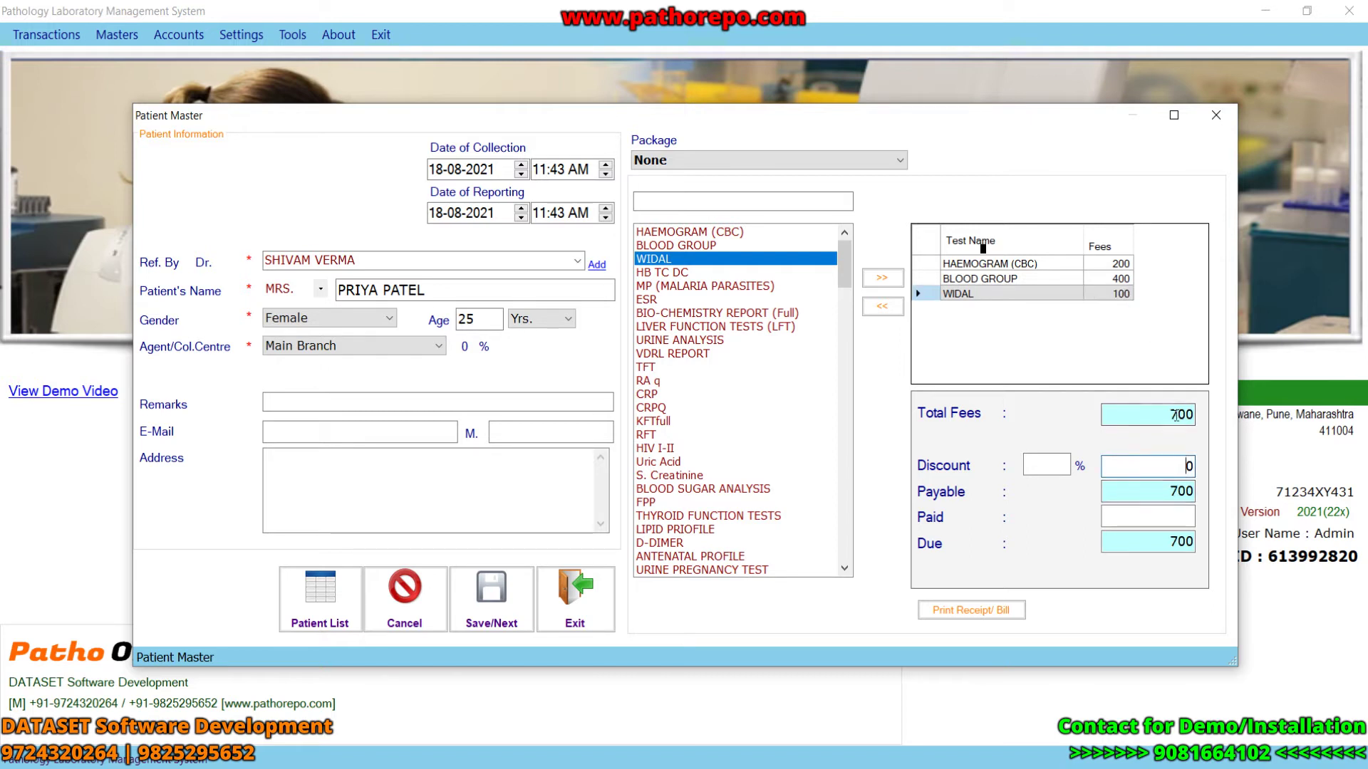
- Try a 10% discount on the 700 total, then clear it
drag(1167, 414, 1201, 413)
click(1053, 467)
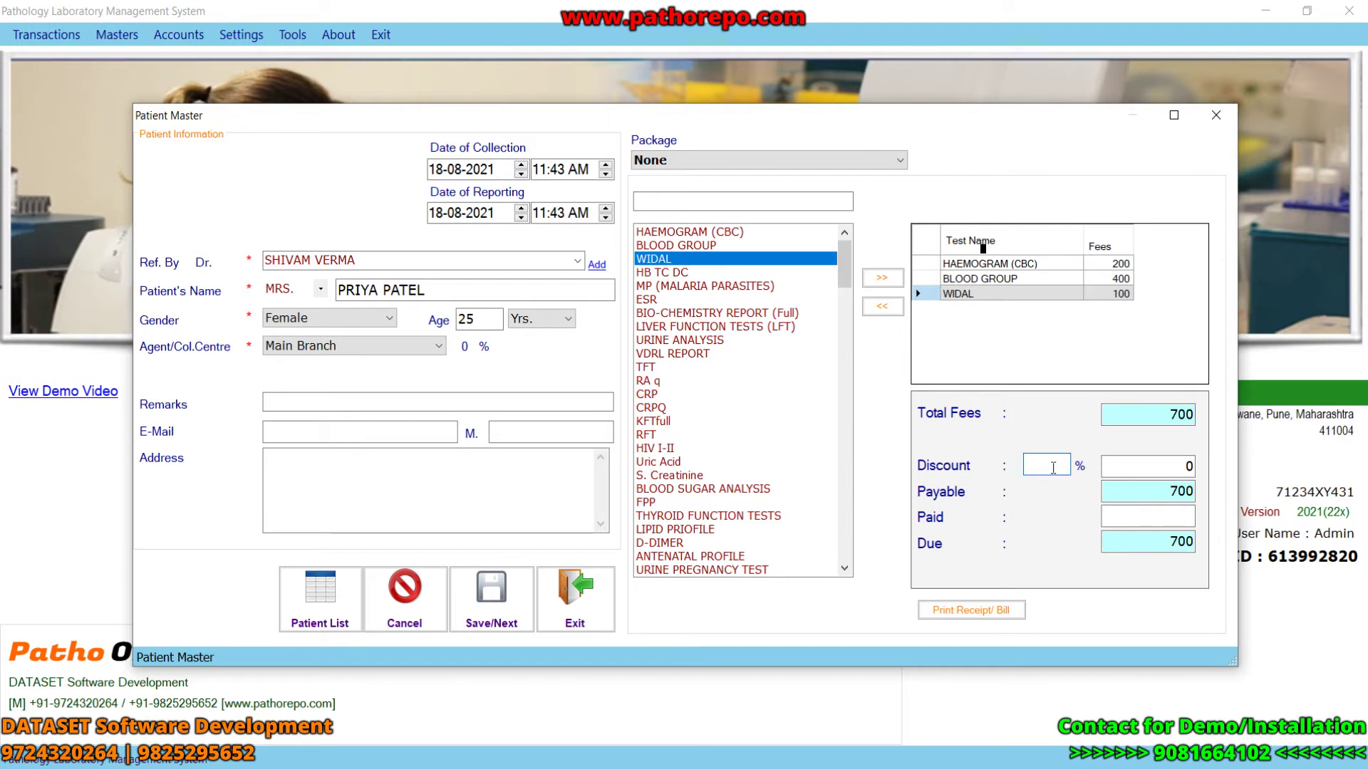
text(10)
key(BackSpace)
key(BackSpace)
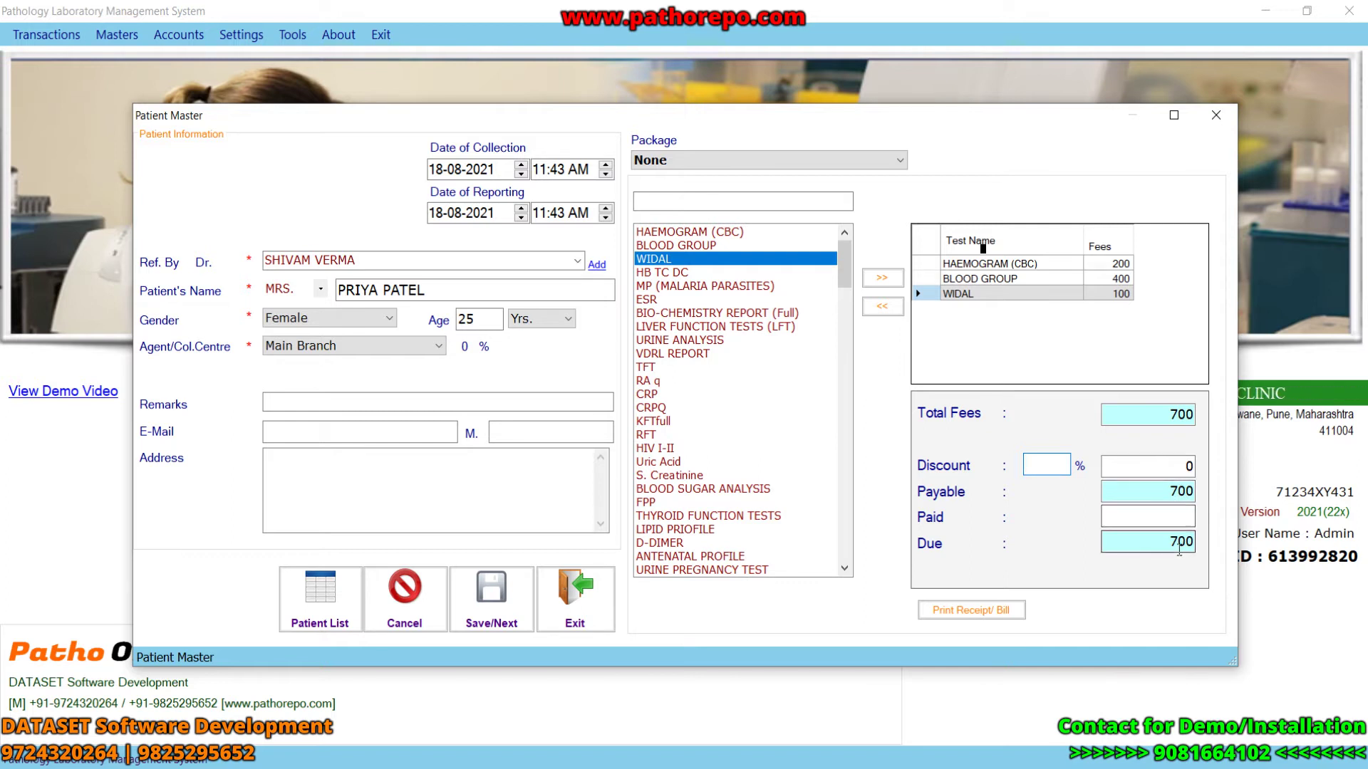
- Enter 400 as the amount paid, leaving 300 due
click(1159, 519)
text(400)
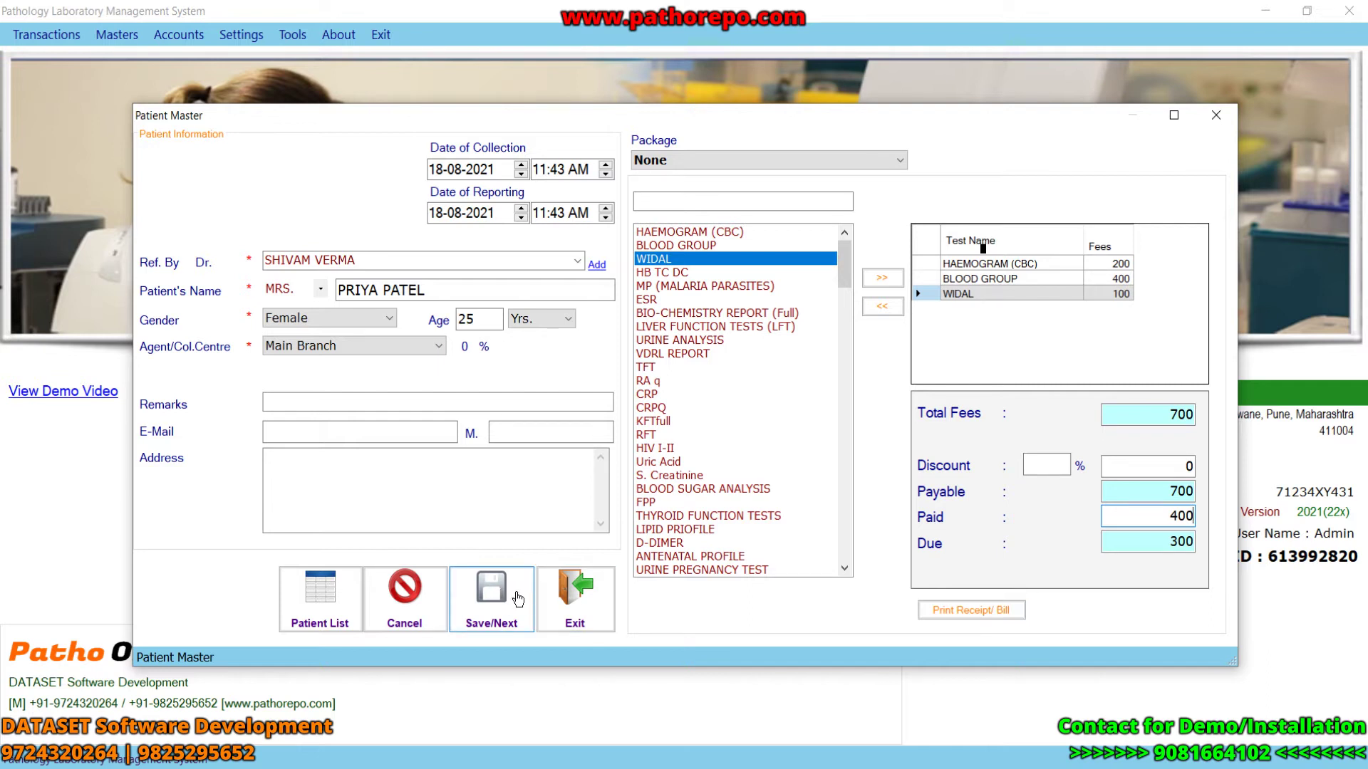
- Save bill 13 and review its receipt (700 payable, 400 paid, 300 due) before closing it
click(969, 612)
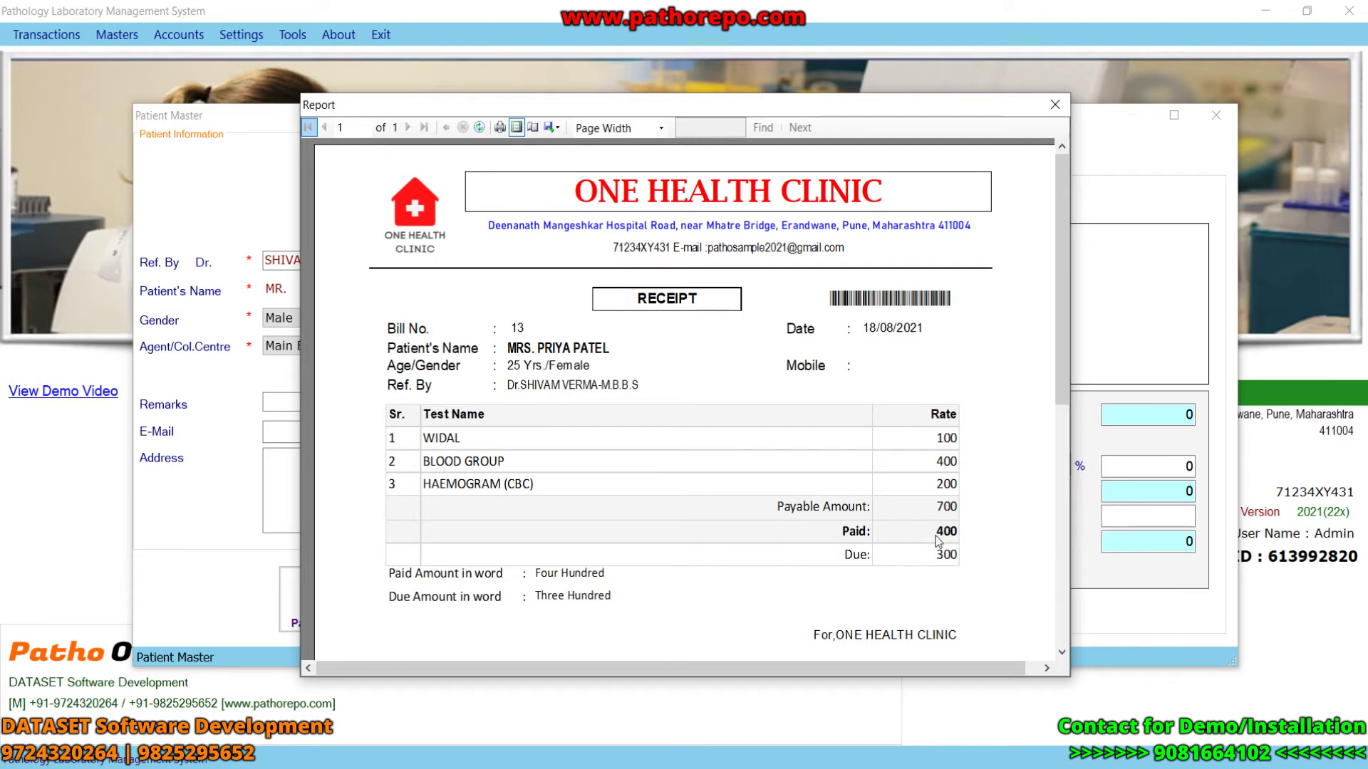
scroll(1053, 408, down, 5)
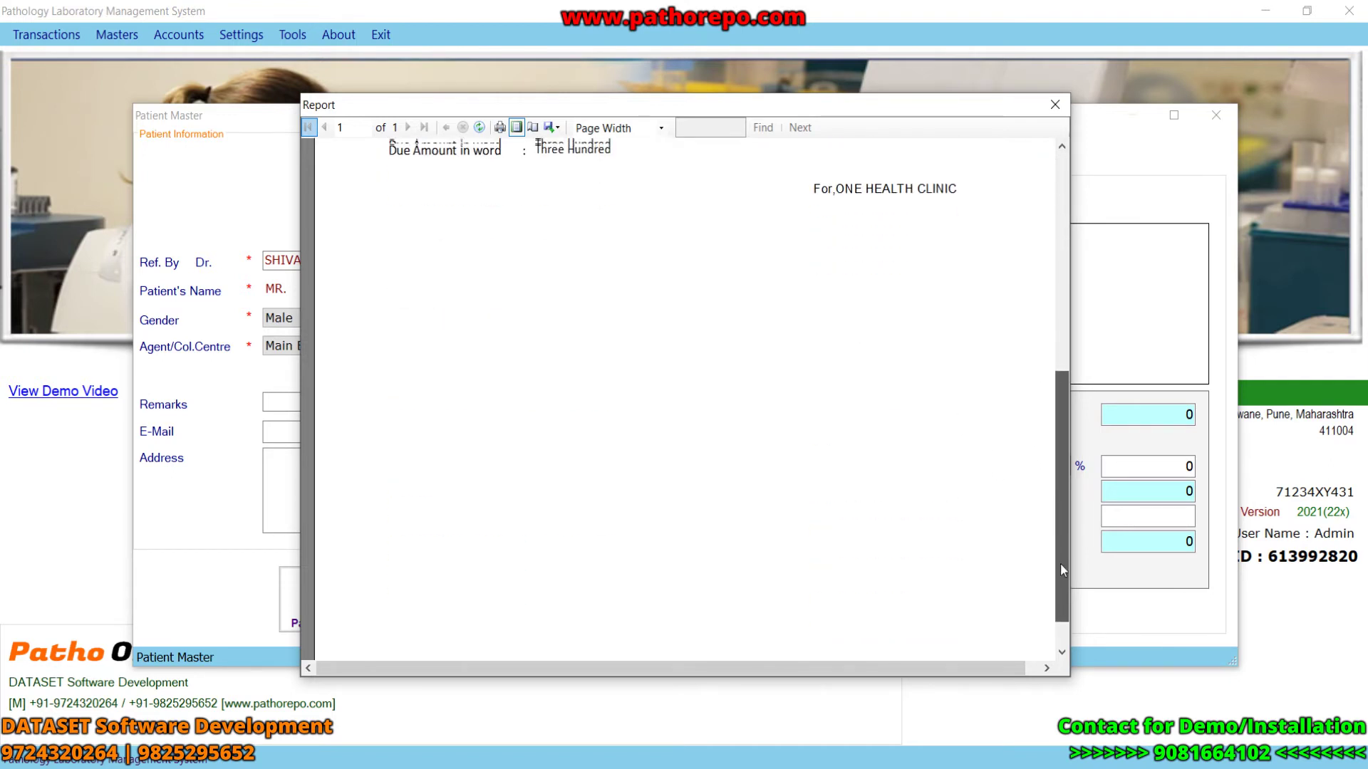
scroll(1057, 588, up, 5)
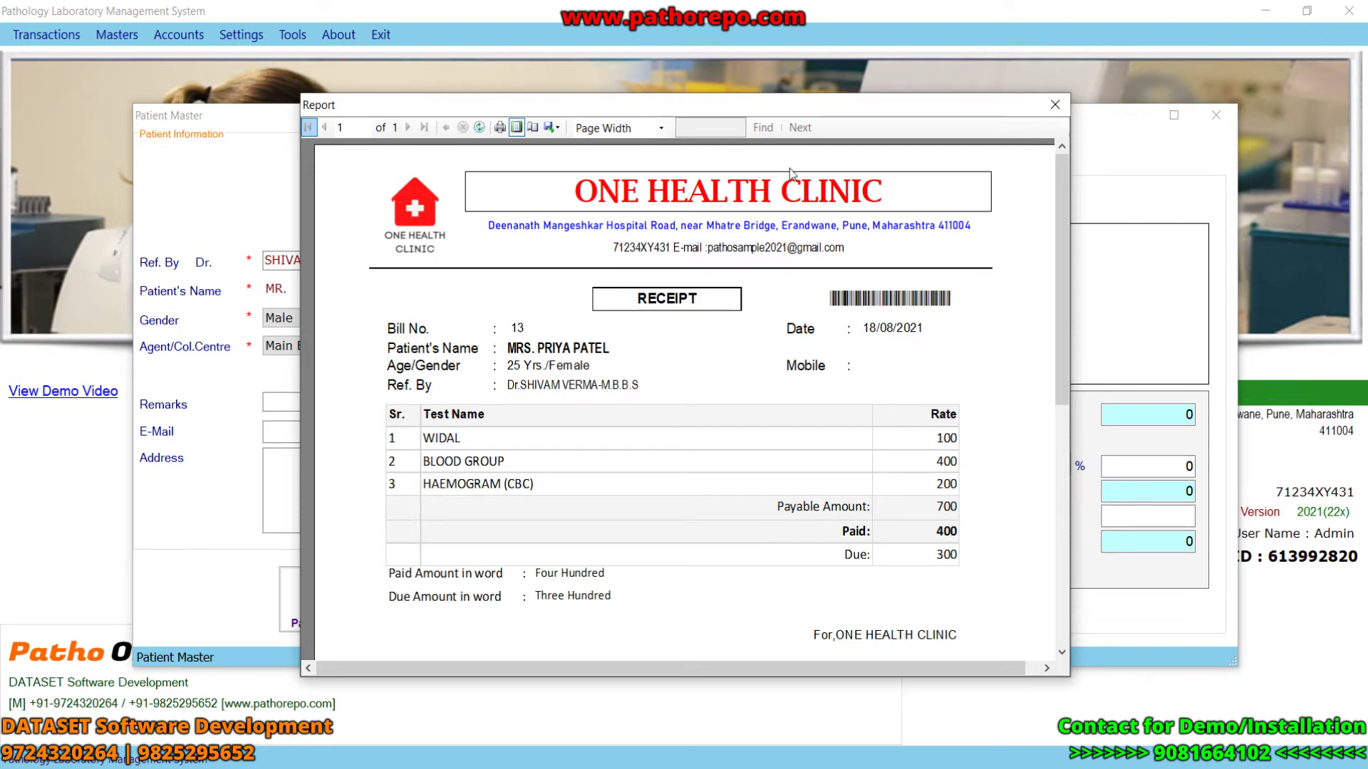
click(1056, 105)
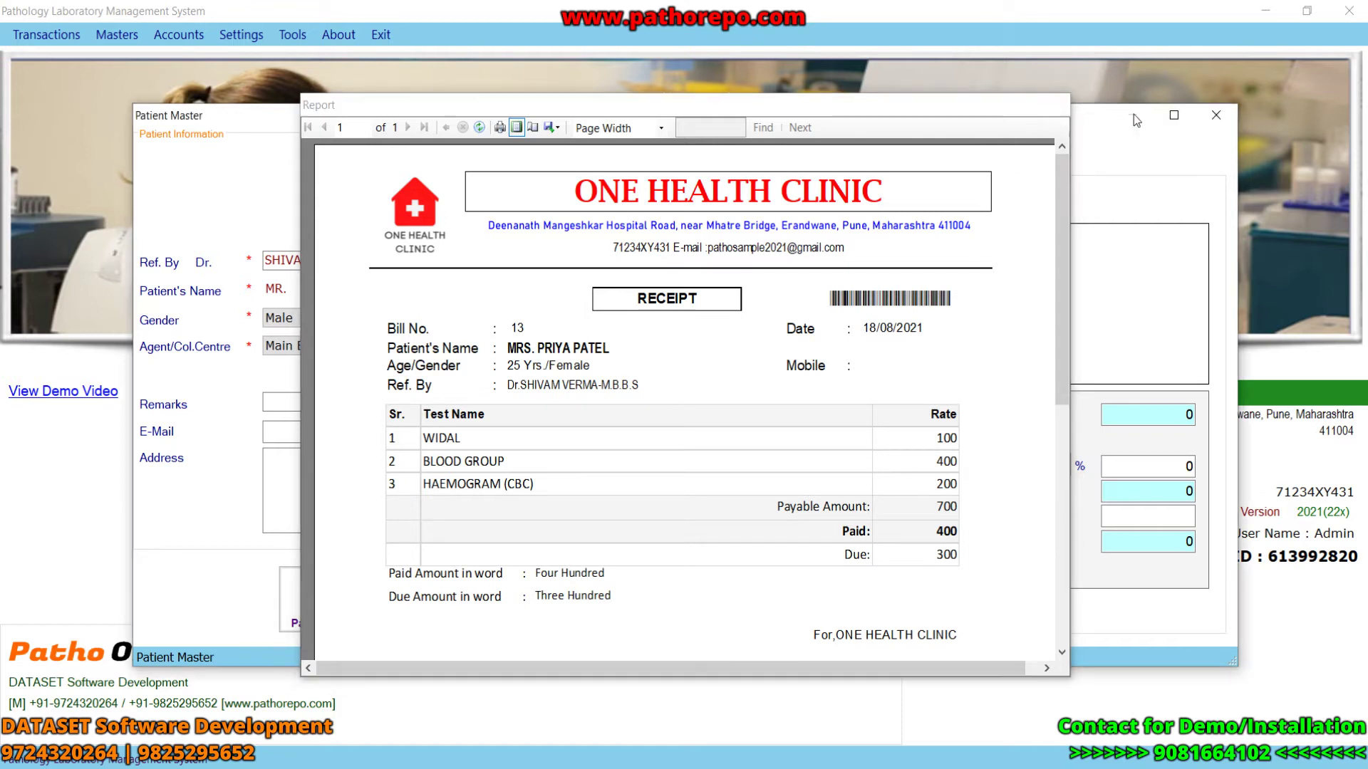
- Reopen Patient Entry and view the patient list showing the two 18-08-2021 bills
click(1207, 118)
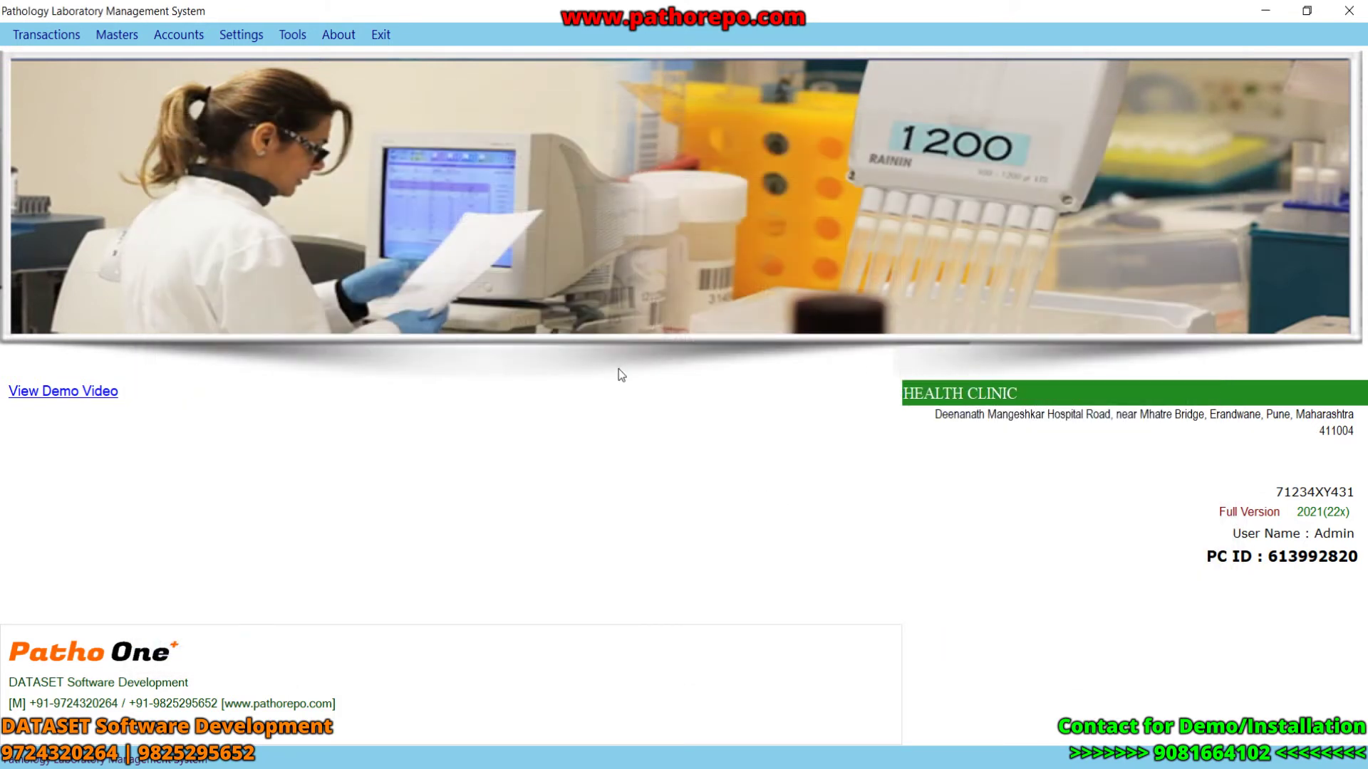
click(44, 39)
click(50, 52)
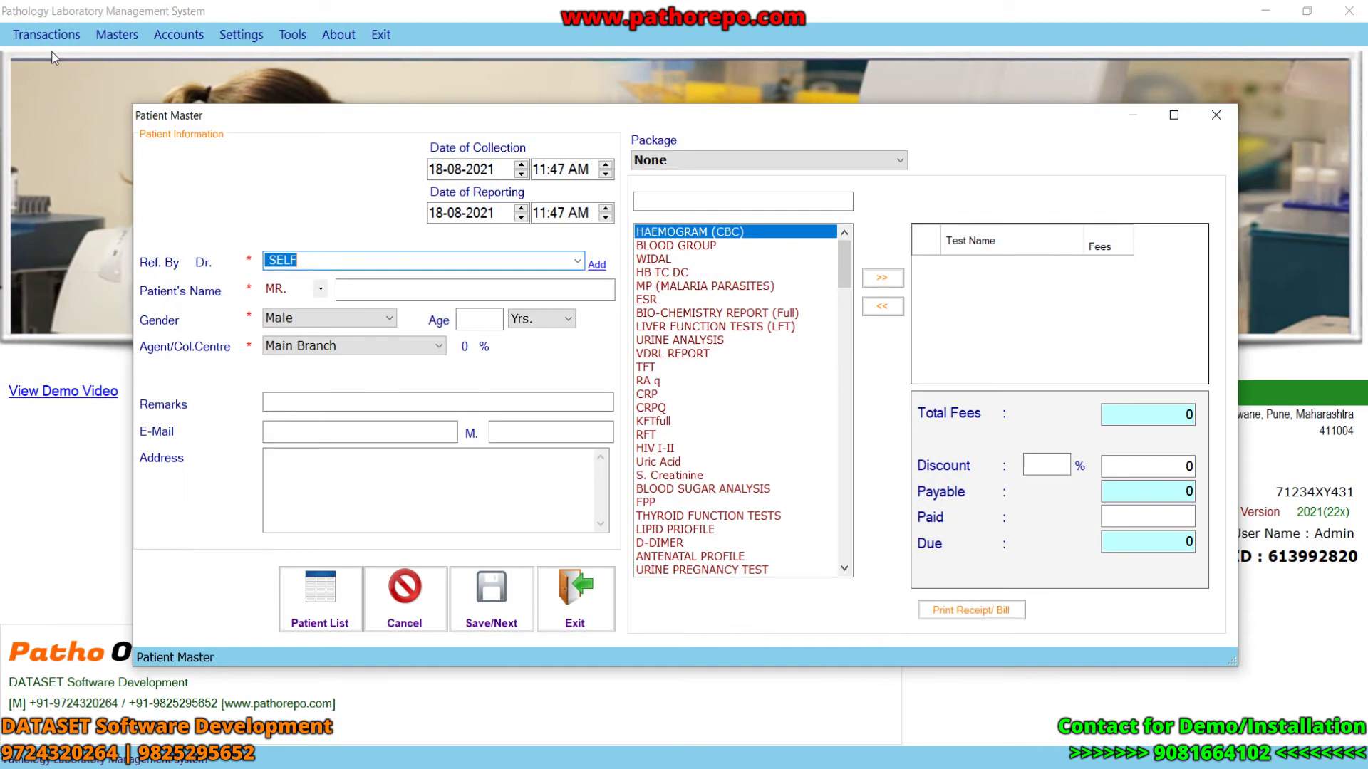
click(321, 600)
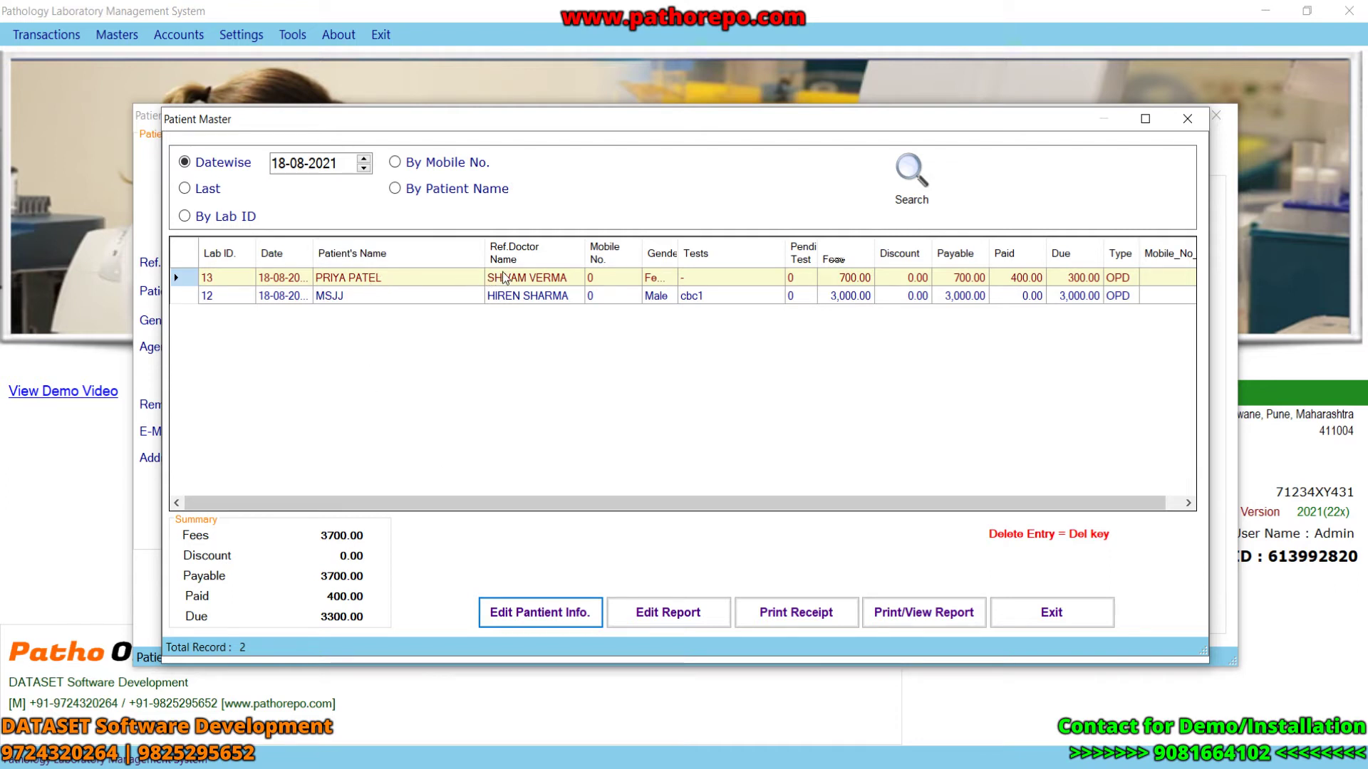
drag(570, 505, 792, 512)
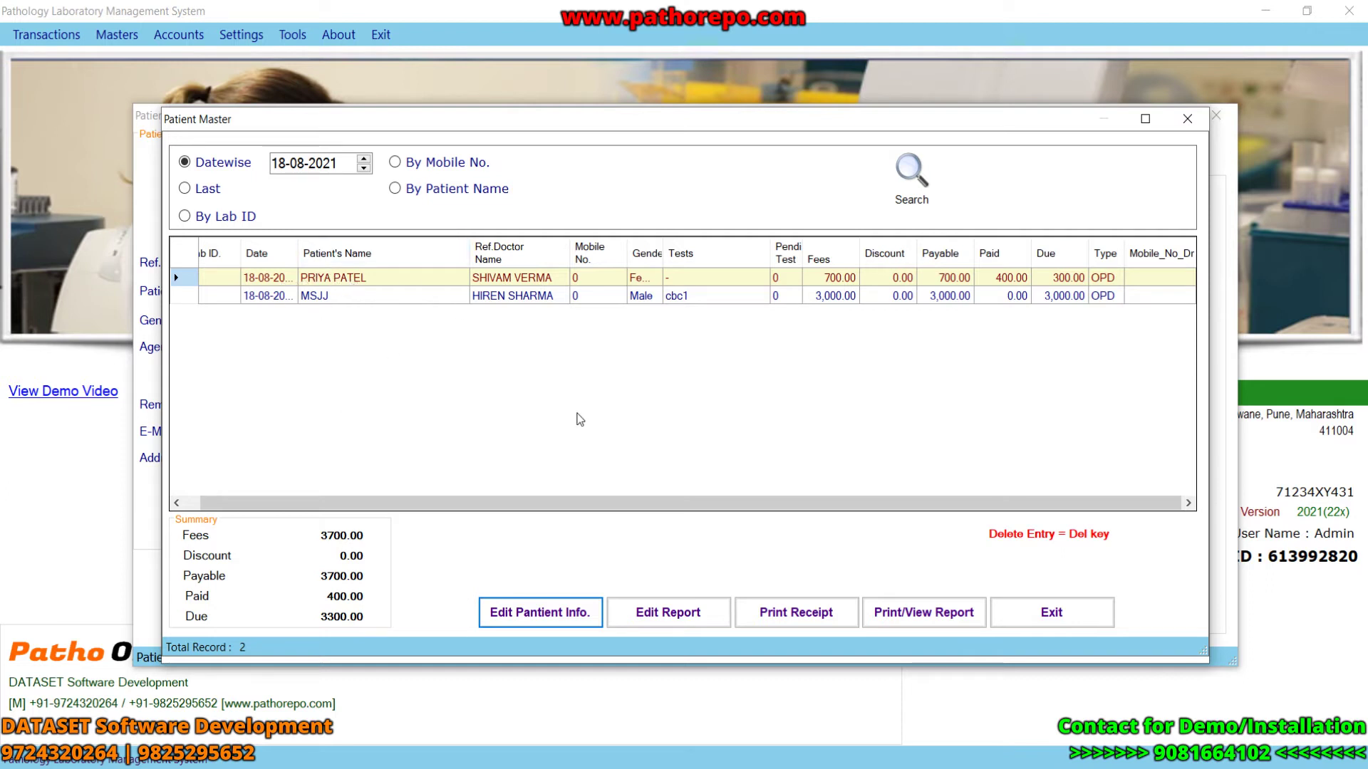
- Enter HAEMOGRAM (CBC) results for lab no. 13: haemoglobin 12 and Total R.B.C. 3
click(659, 615)
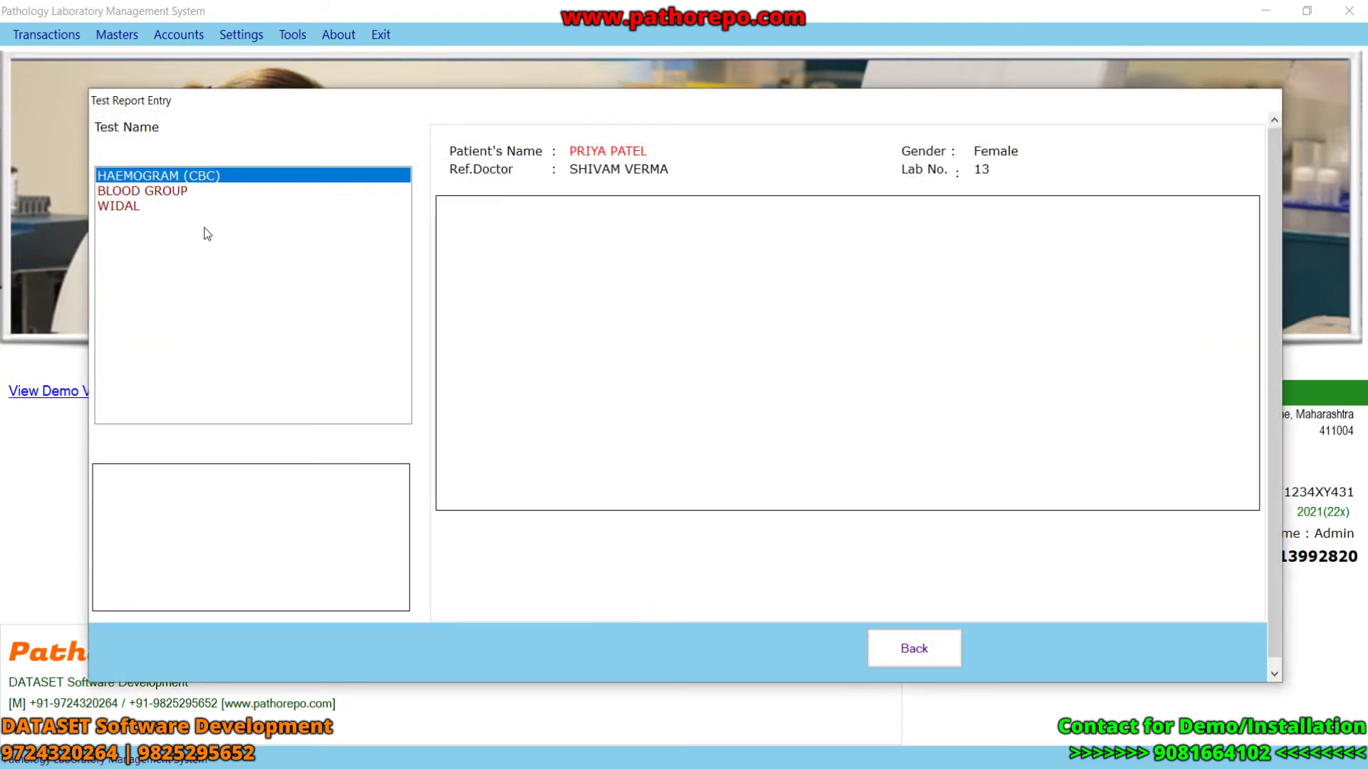
click(180, 177)
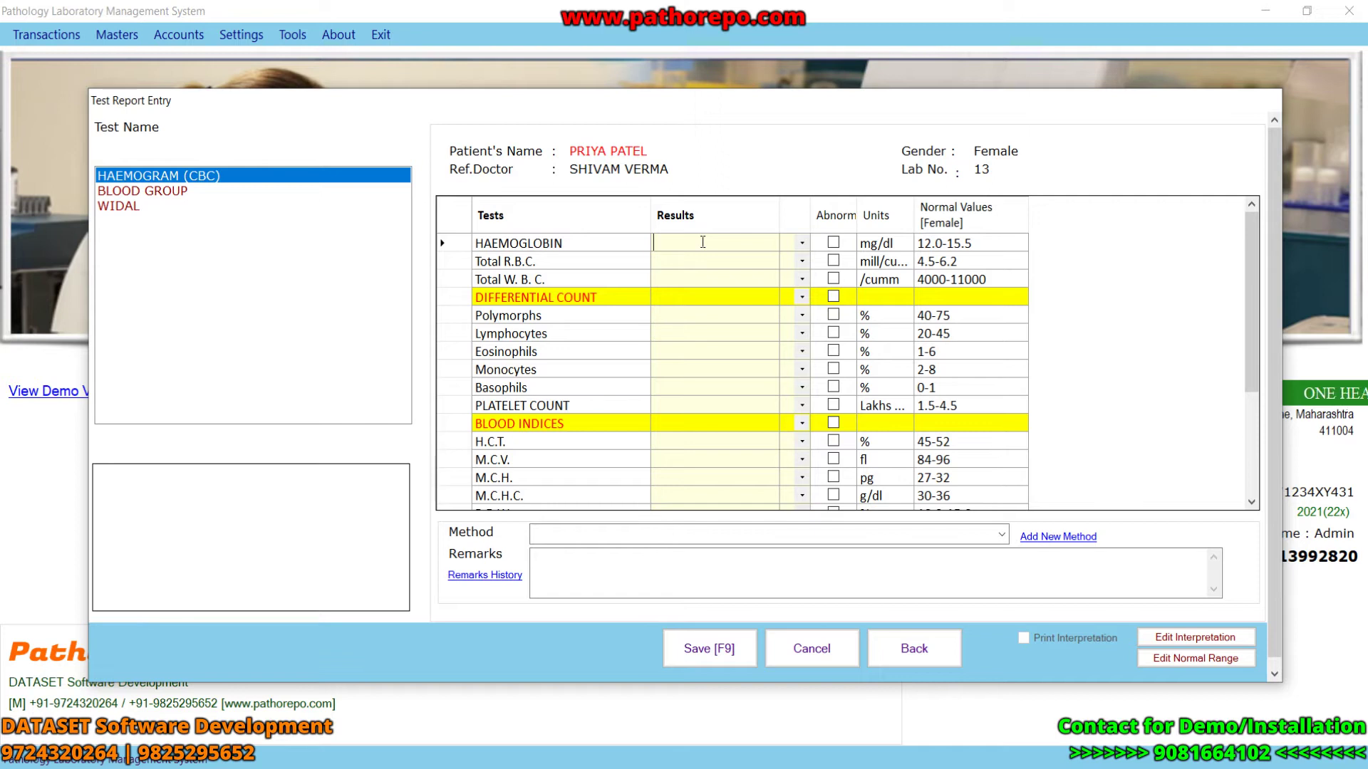
text(12)
click(712, 259)
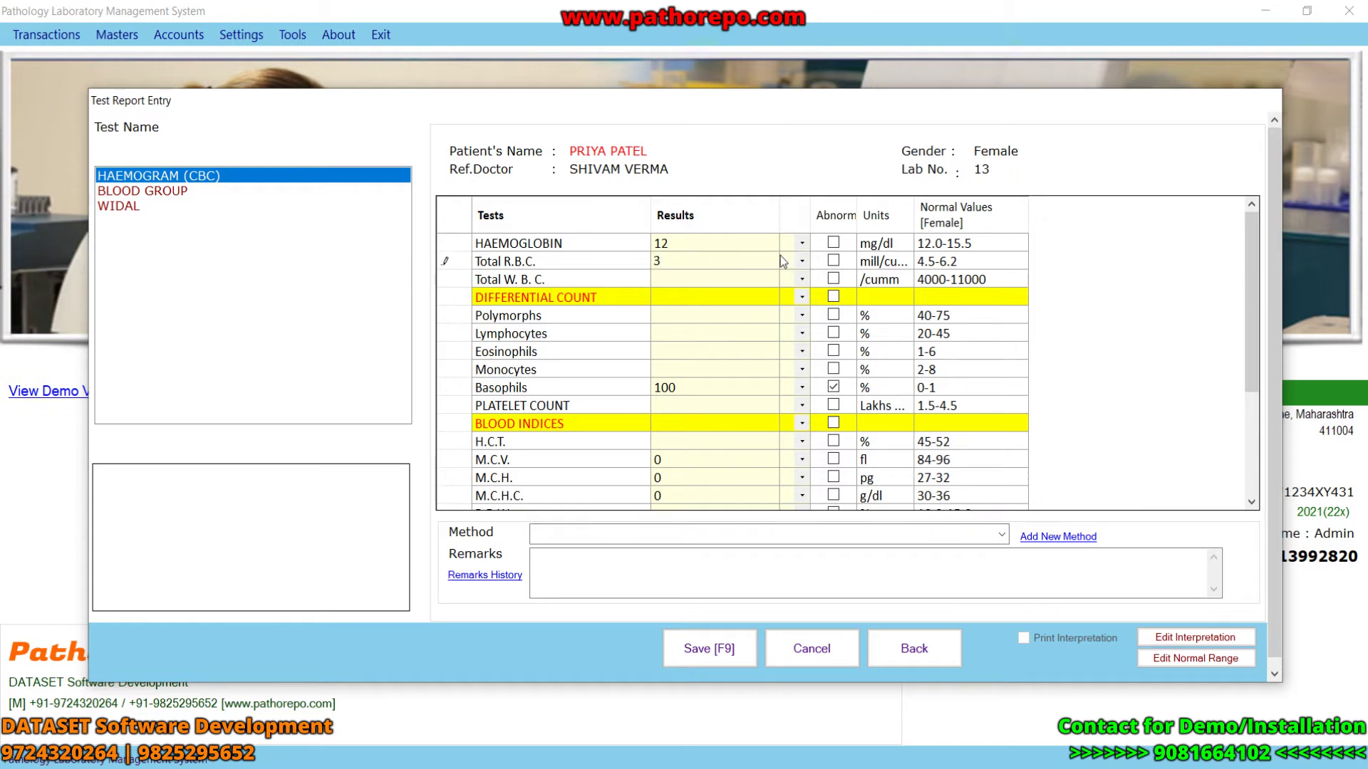
key(Return)
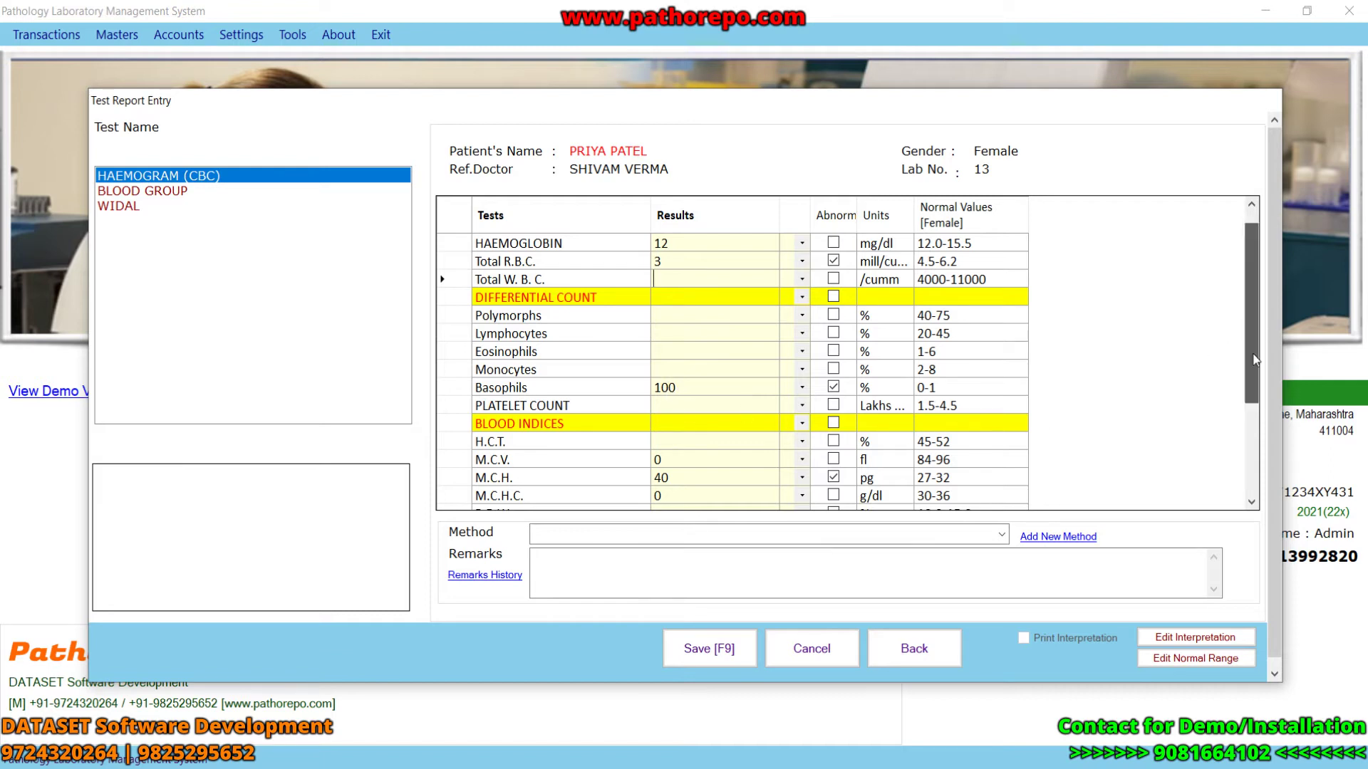
- Set the method to BY CARD PAN-BIO and type 'HSDHSHDSHDHS' in Remarks
scroll(1059, 470, down, 3)
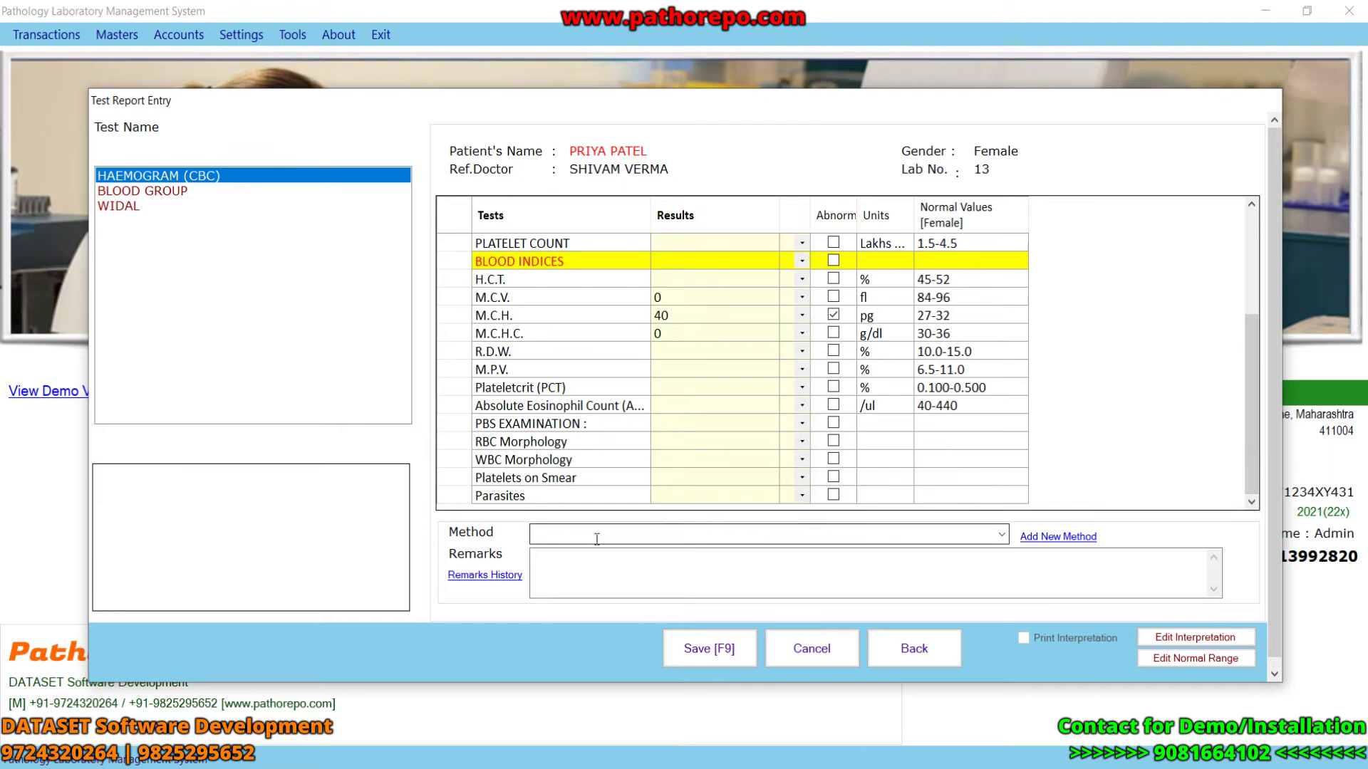
click(1002, 534)
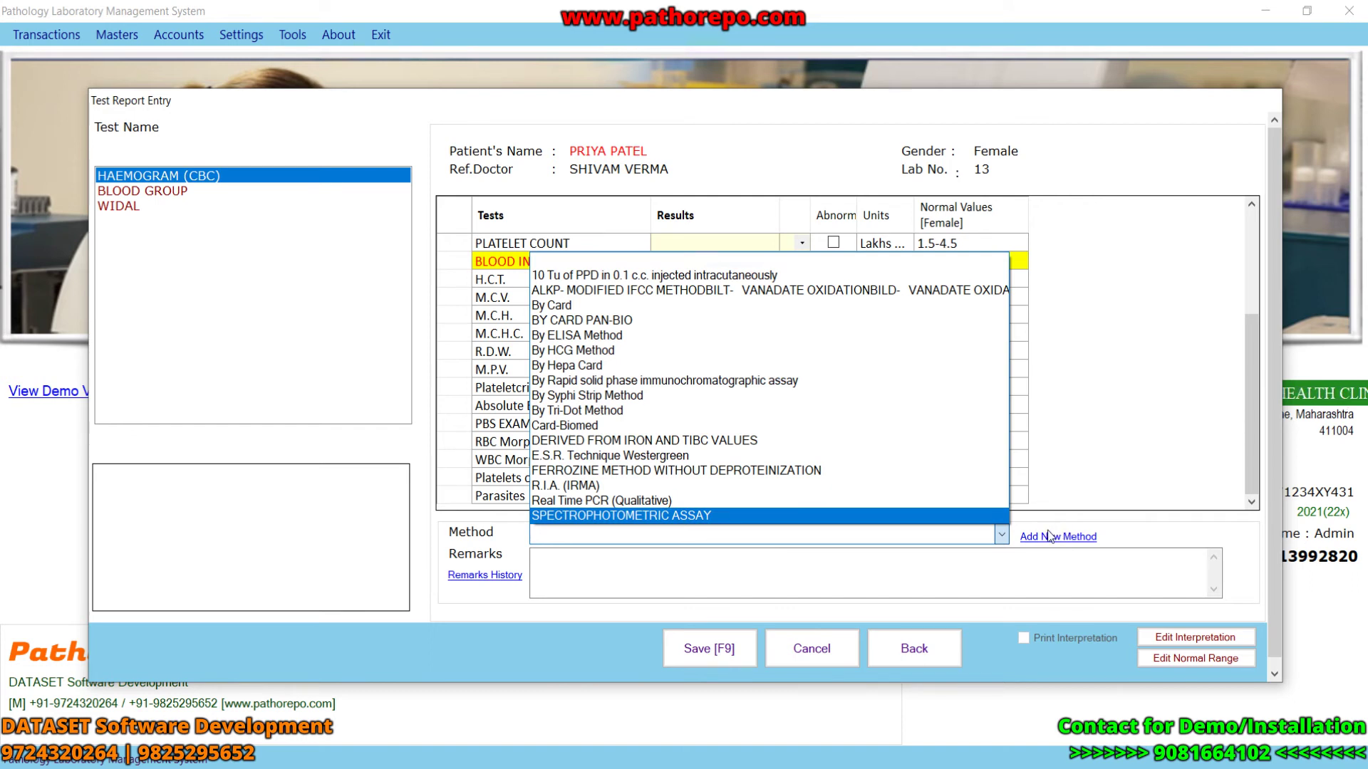
click(603, 322)
click(597, 574)
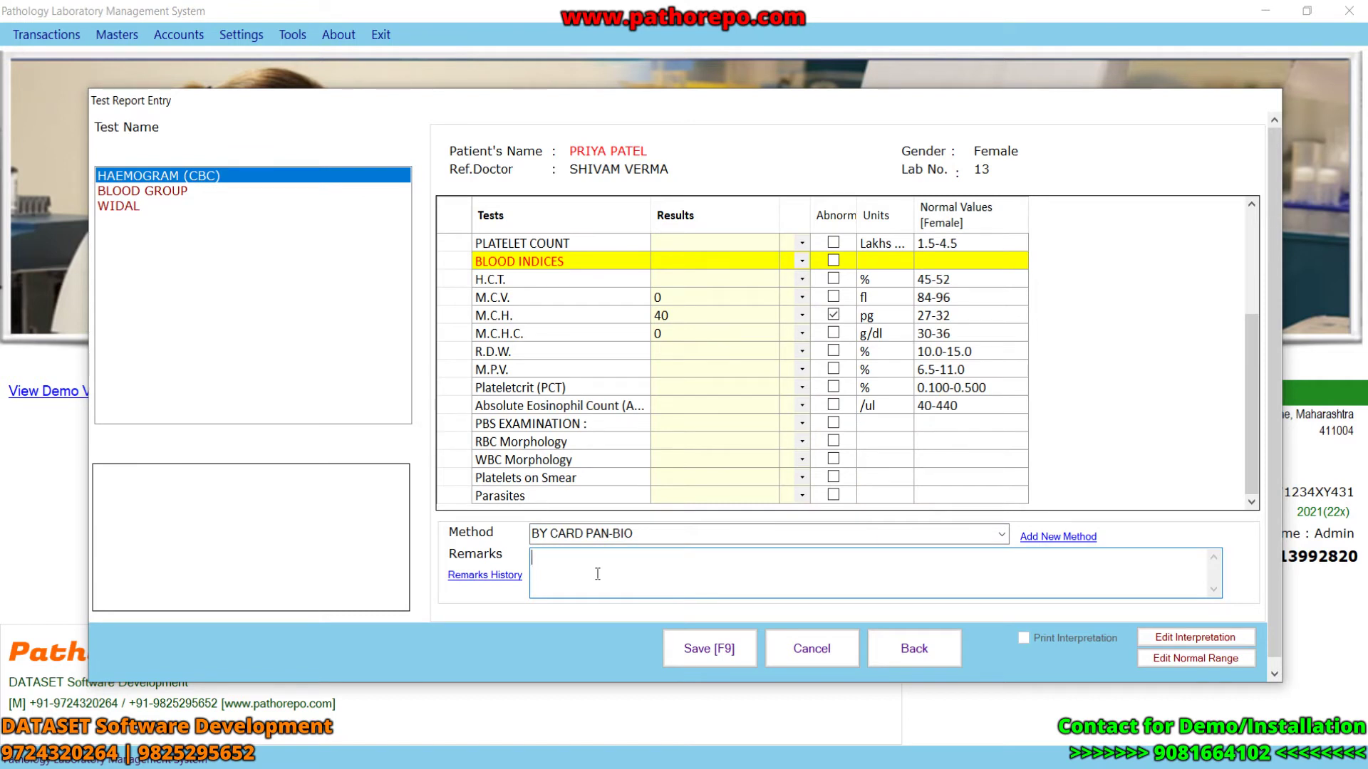
text(HSDHSHDSHDHS)
- Save the haemogram, then record BLOOD GROUP as ABO group B with Rho typing POSITIVE
click(718, 654)
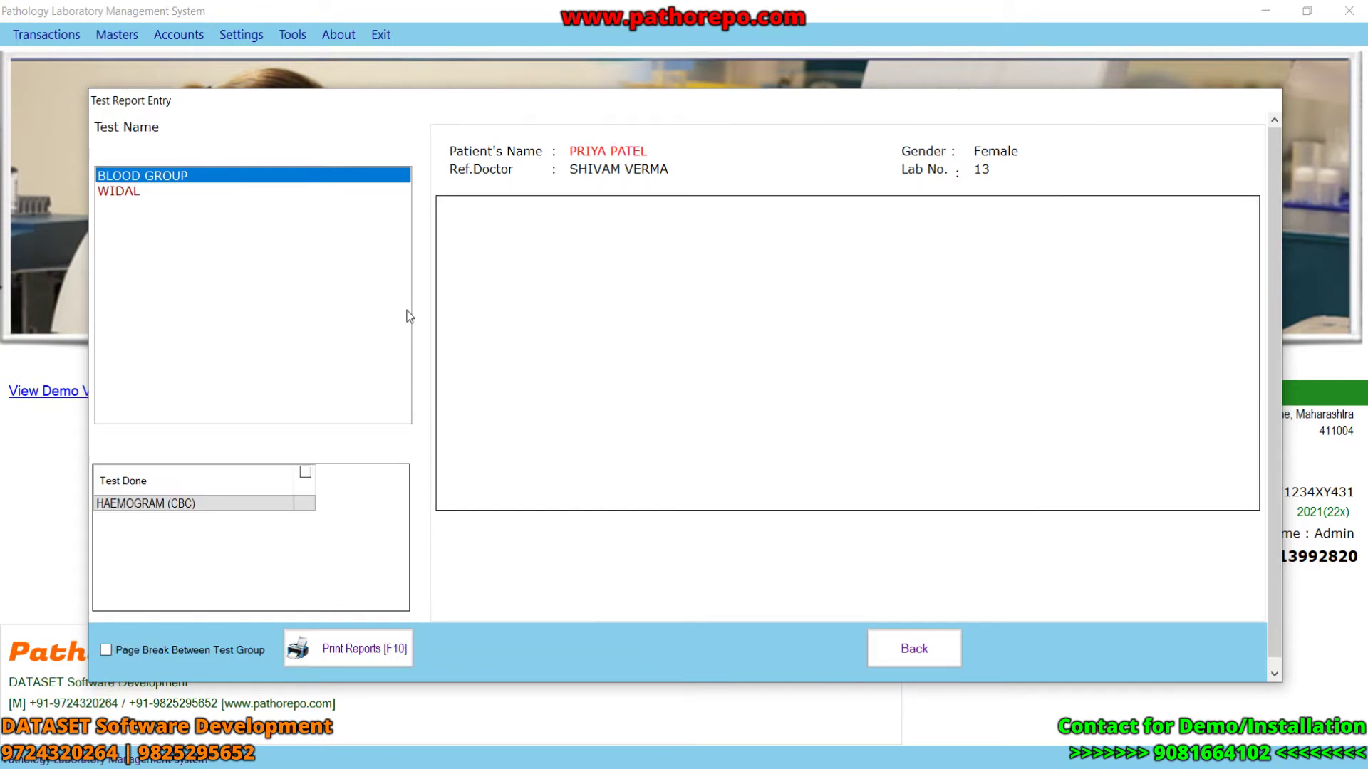
click(190, 175)
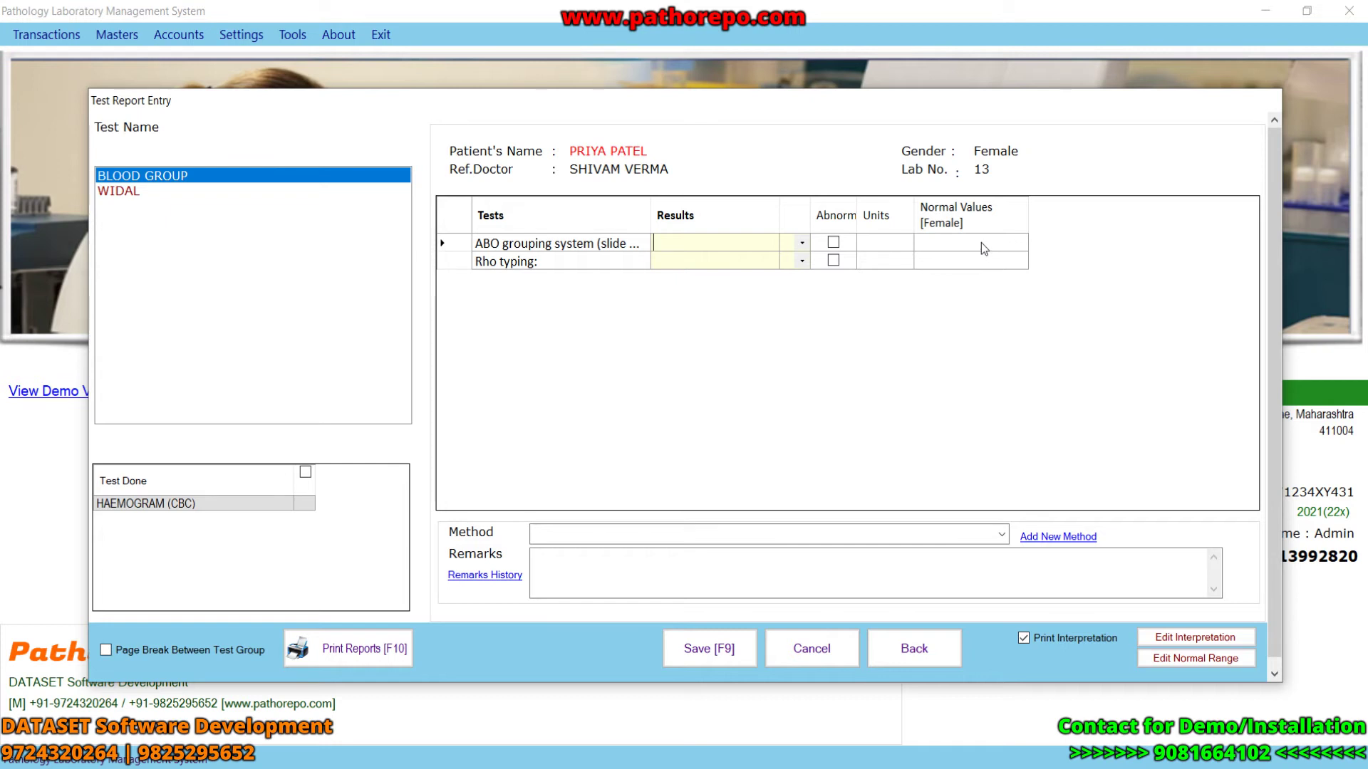
click(802, 243)
click(792, 283)
click(787, 261)
click(793, 261)
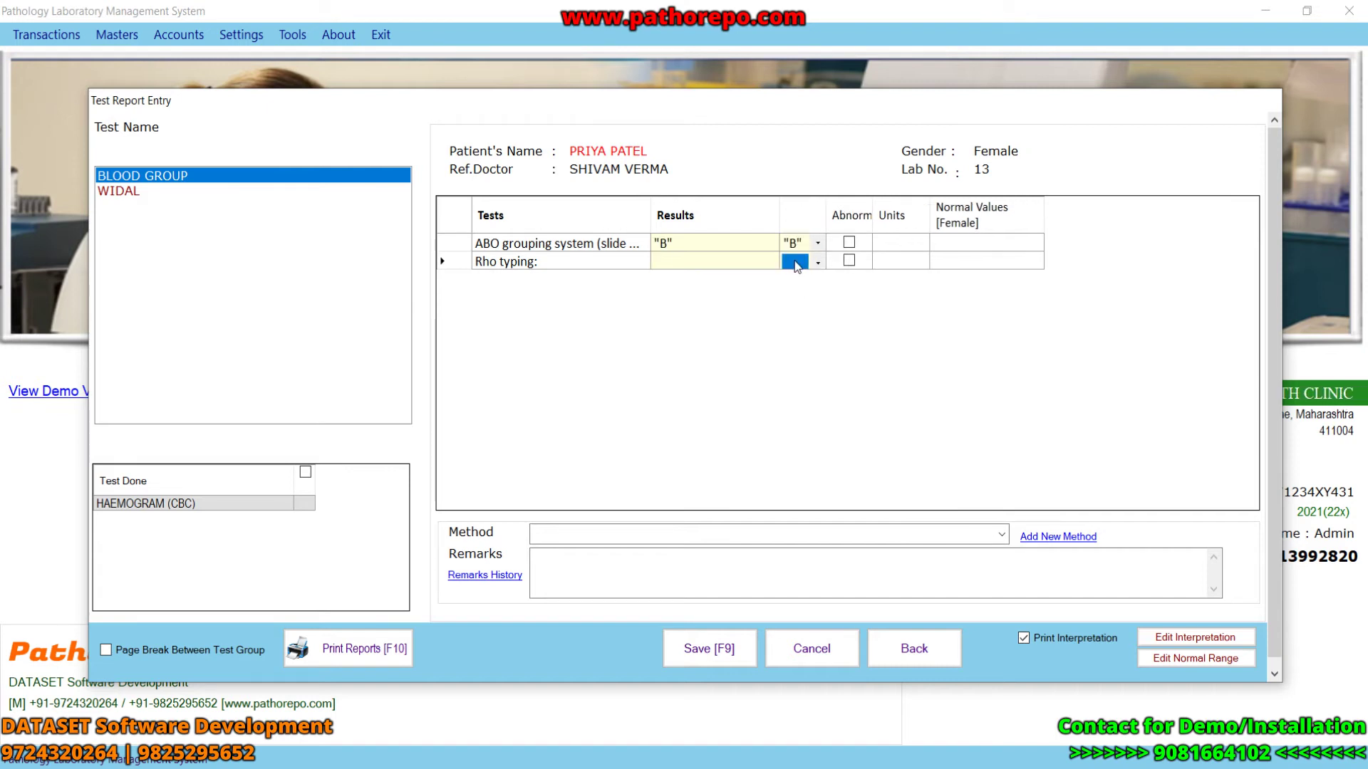
click(805, 284)
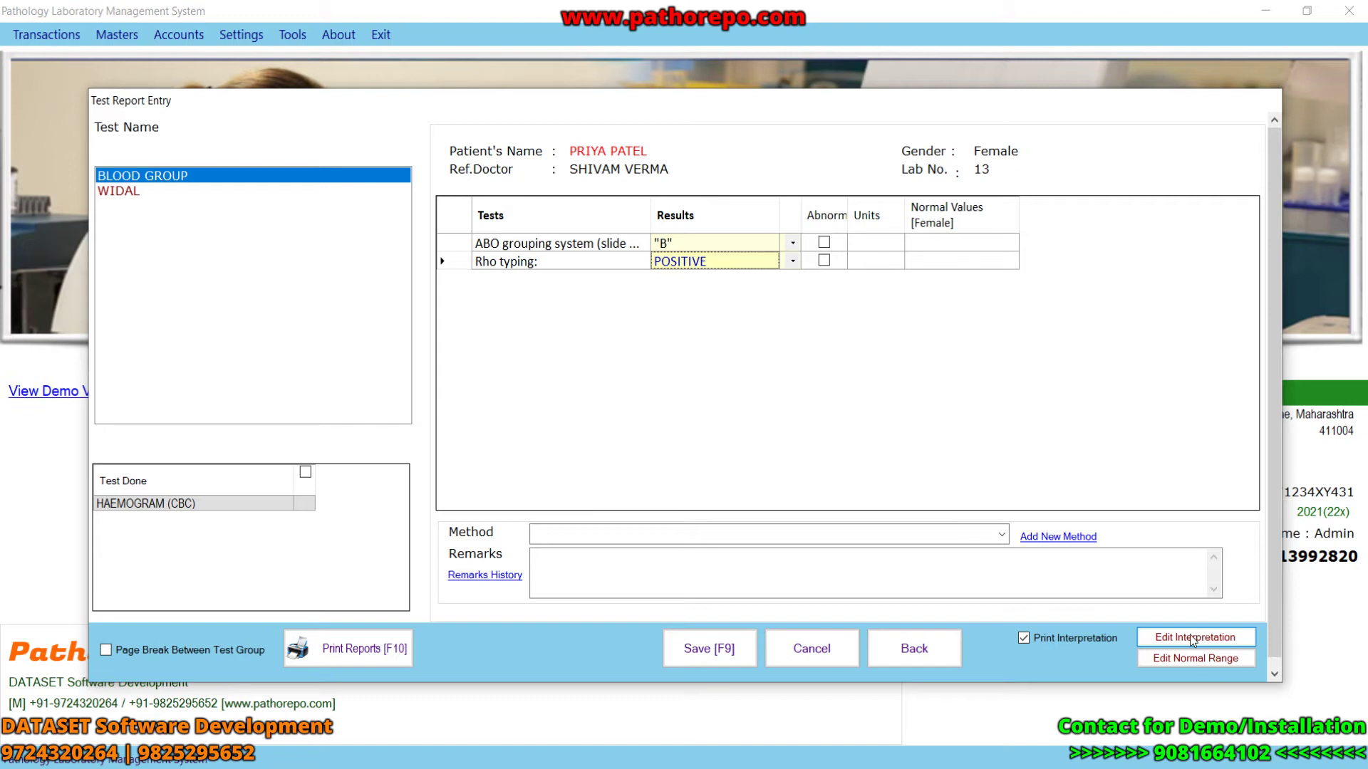
- Review the interpretation, keep Print Interpretation on, and save the BLOOD GROUP and WIDAL results
click(1182, 639)
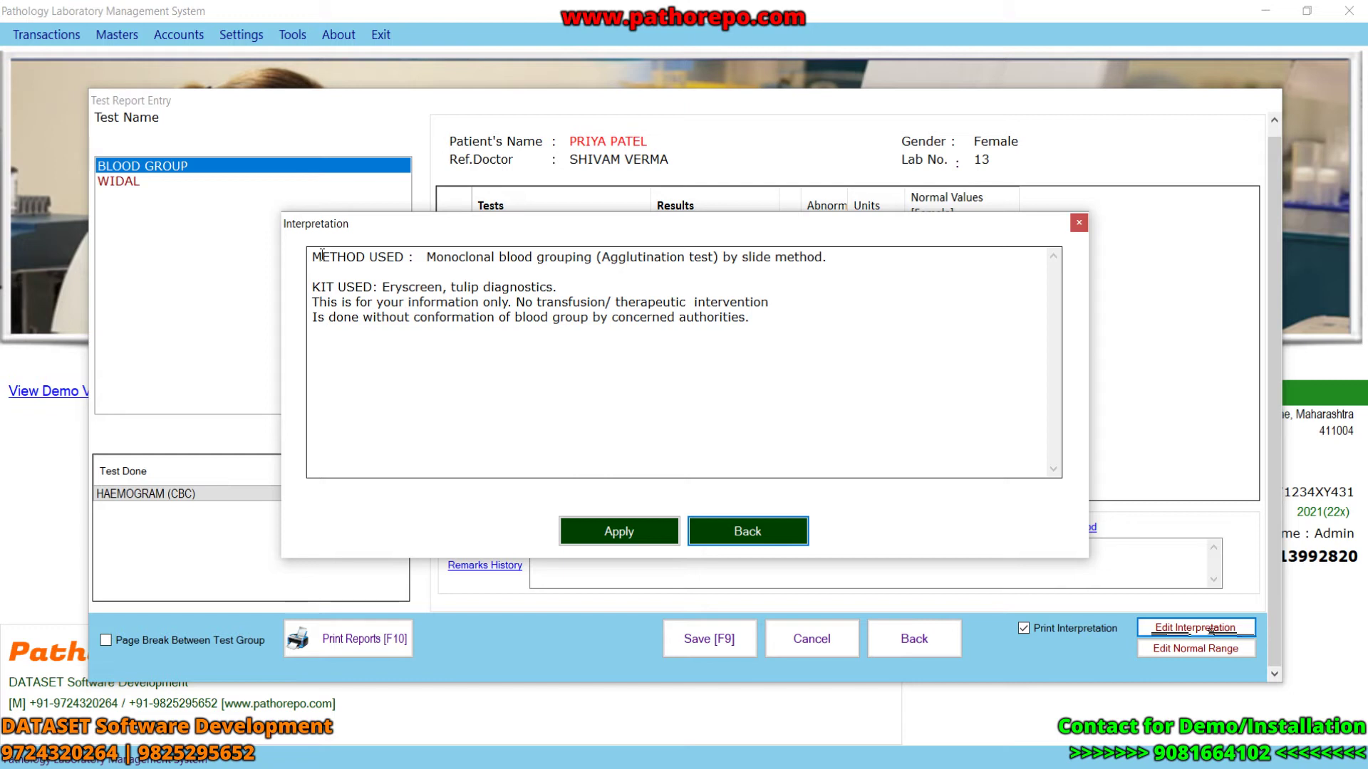
click(1079, 225)
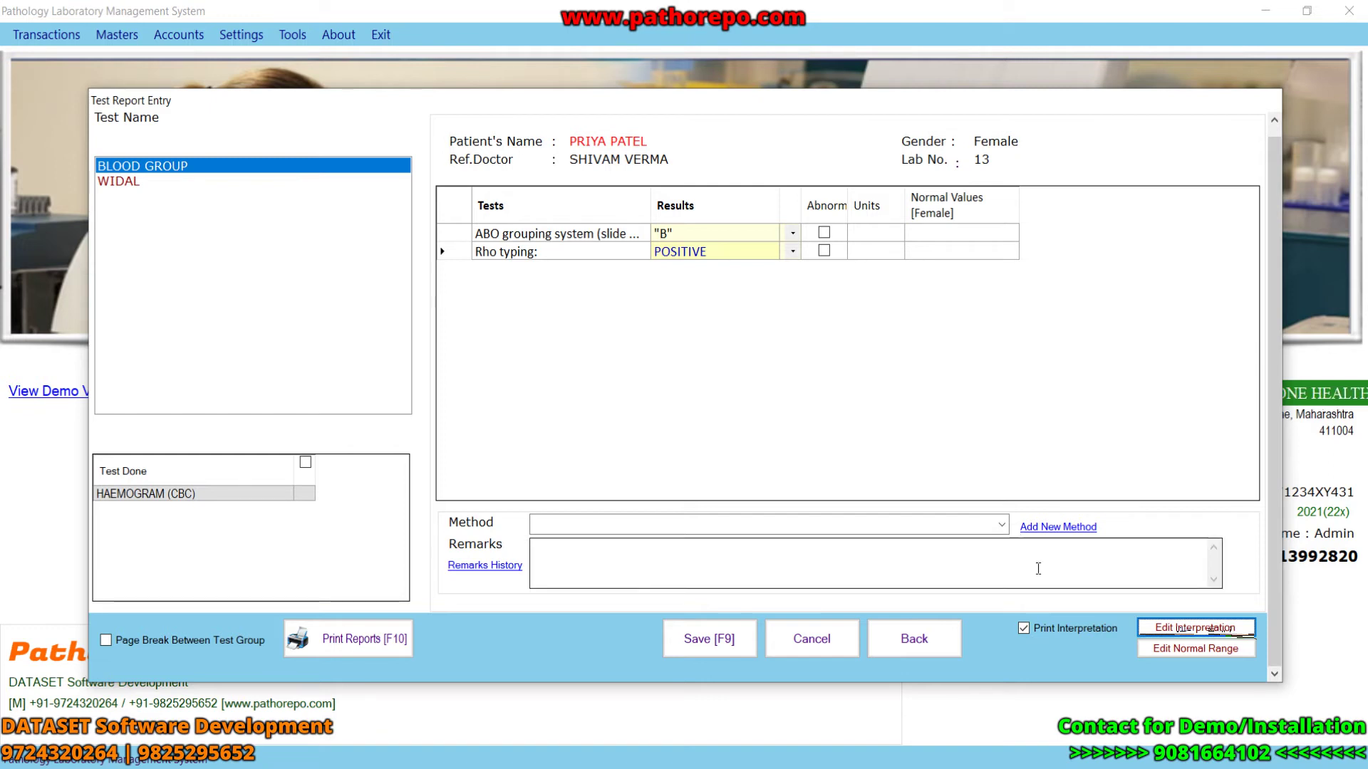
click(1024, 627)
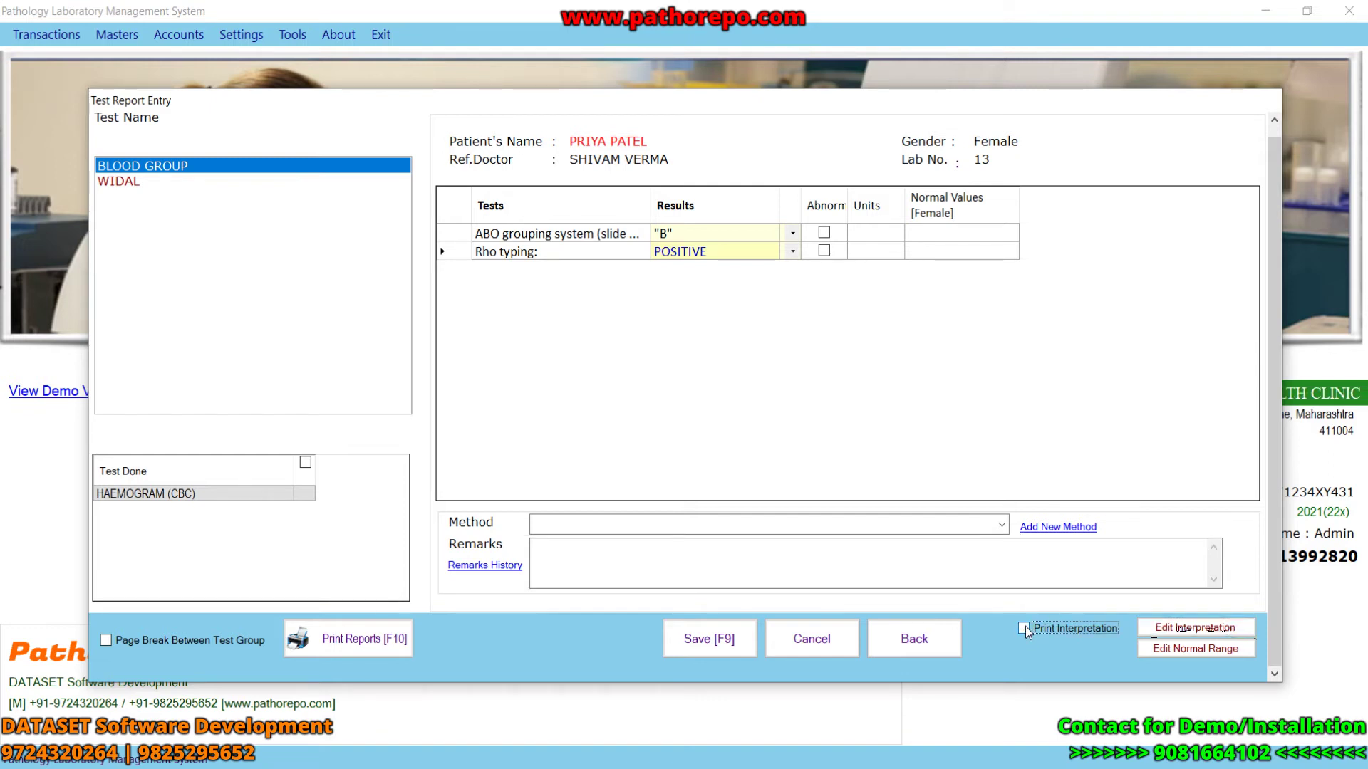
click(1025, 628)
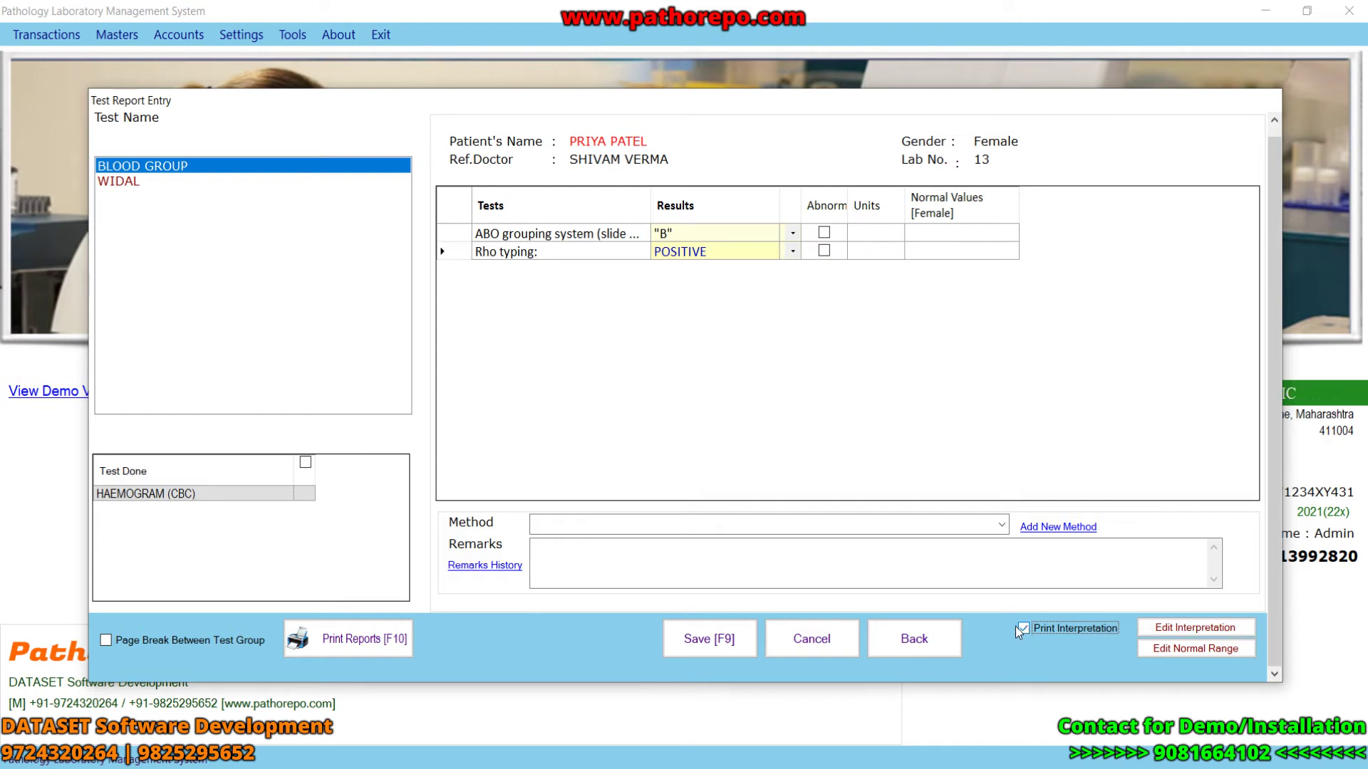
click(744, 645)
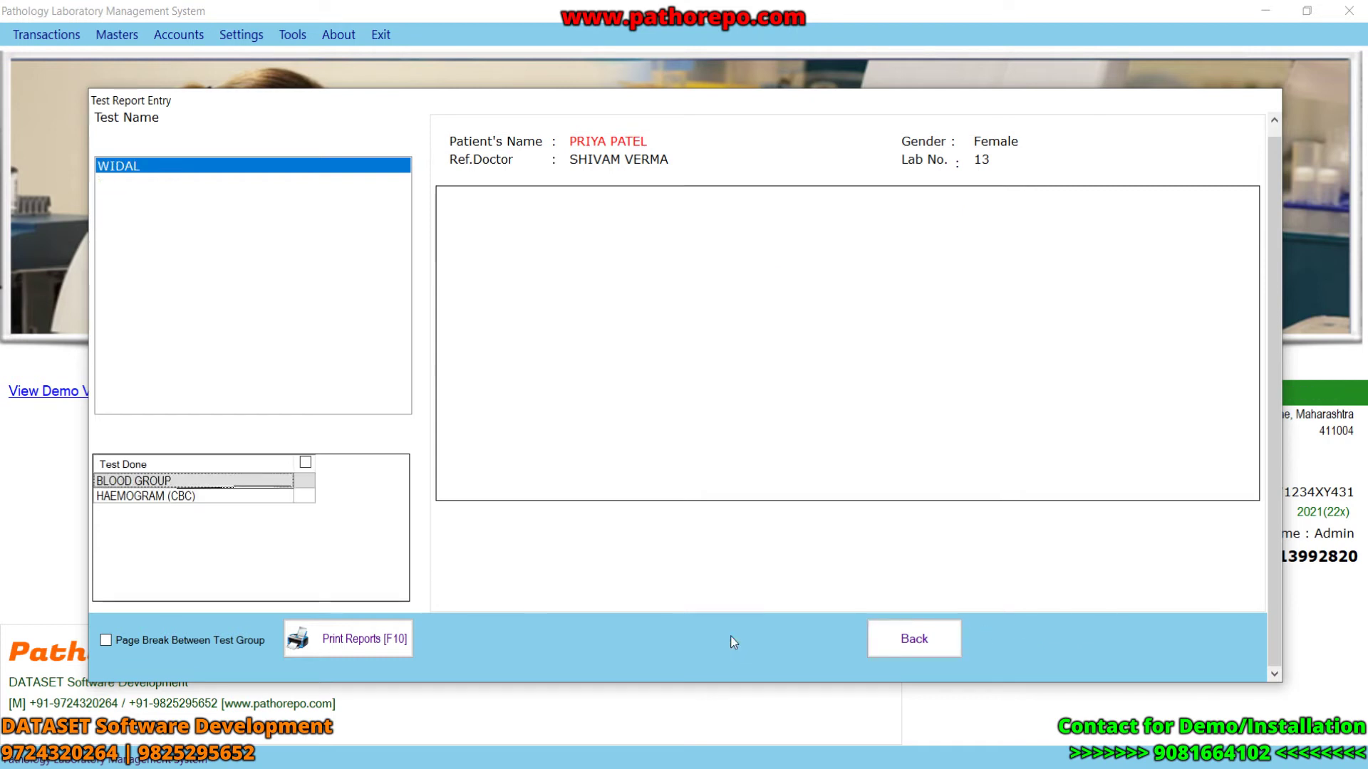
click(146, 165)
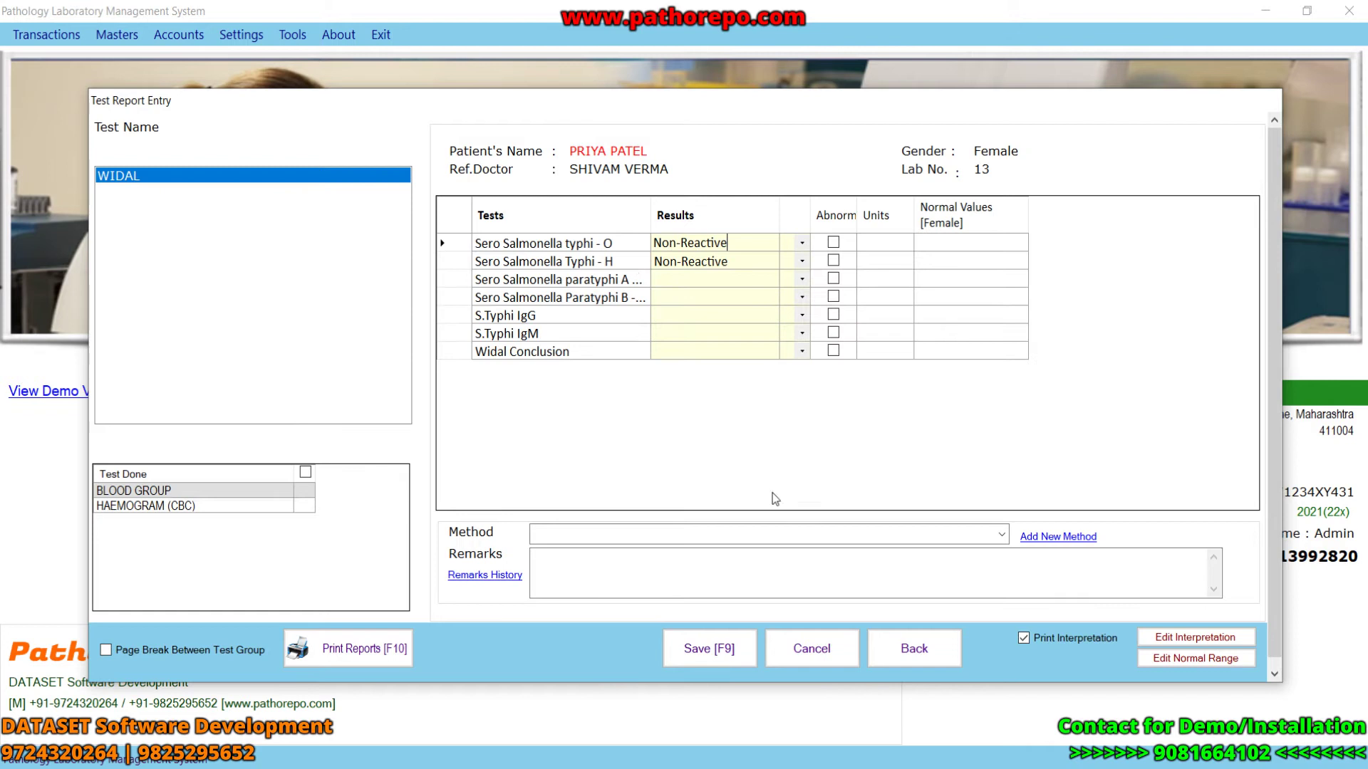
click(720, 646)
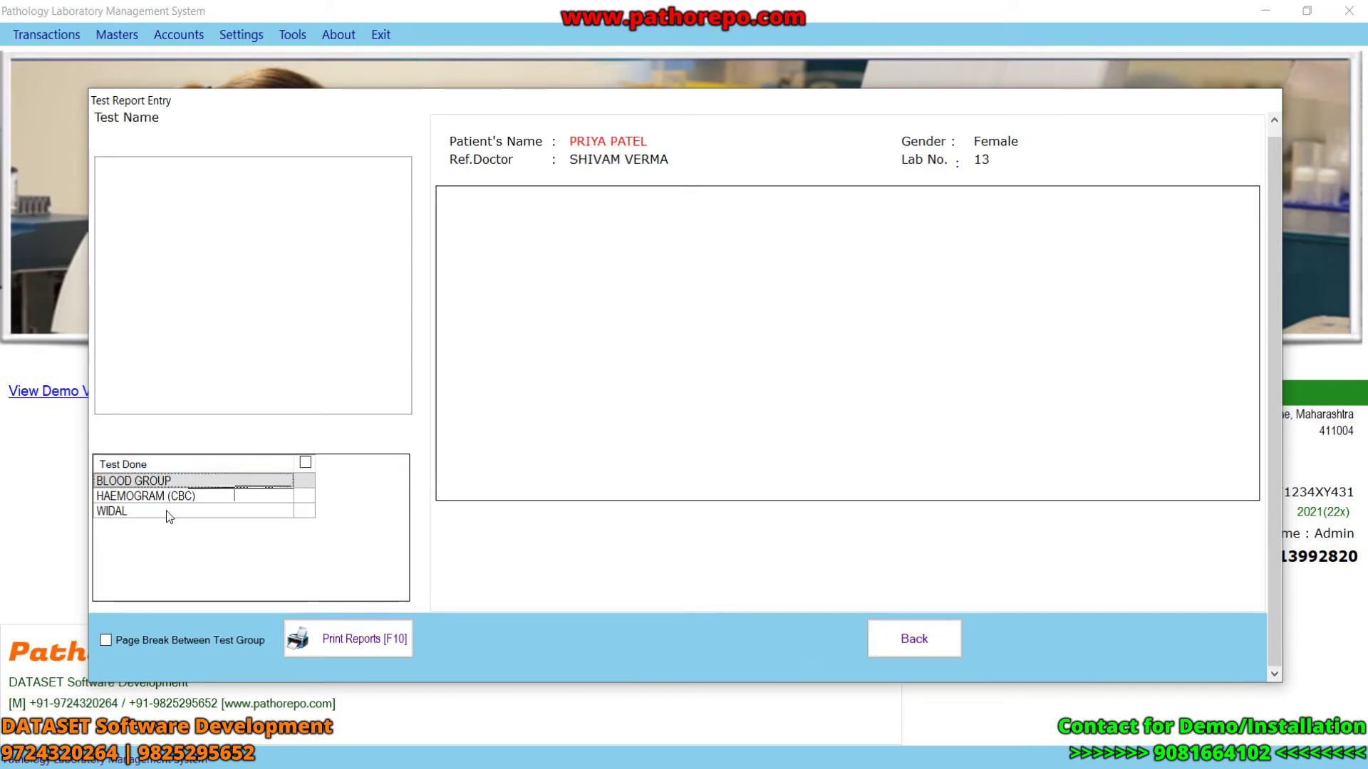
- Print the finished reports past the 'Test Report not done!' warning and scroll the two-page preview
click(307, 485)
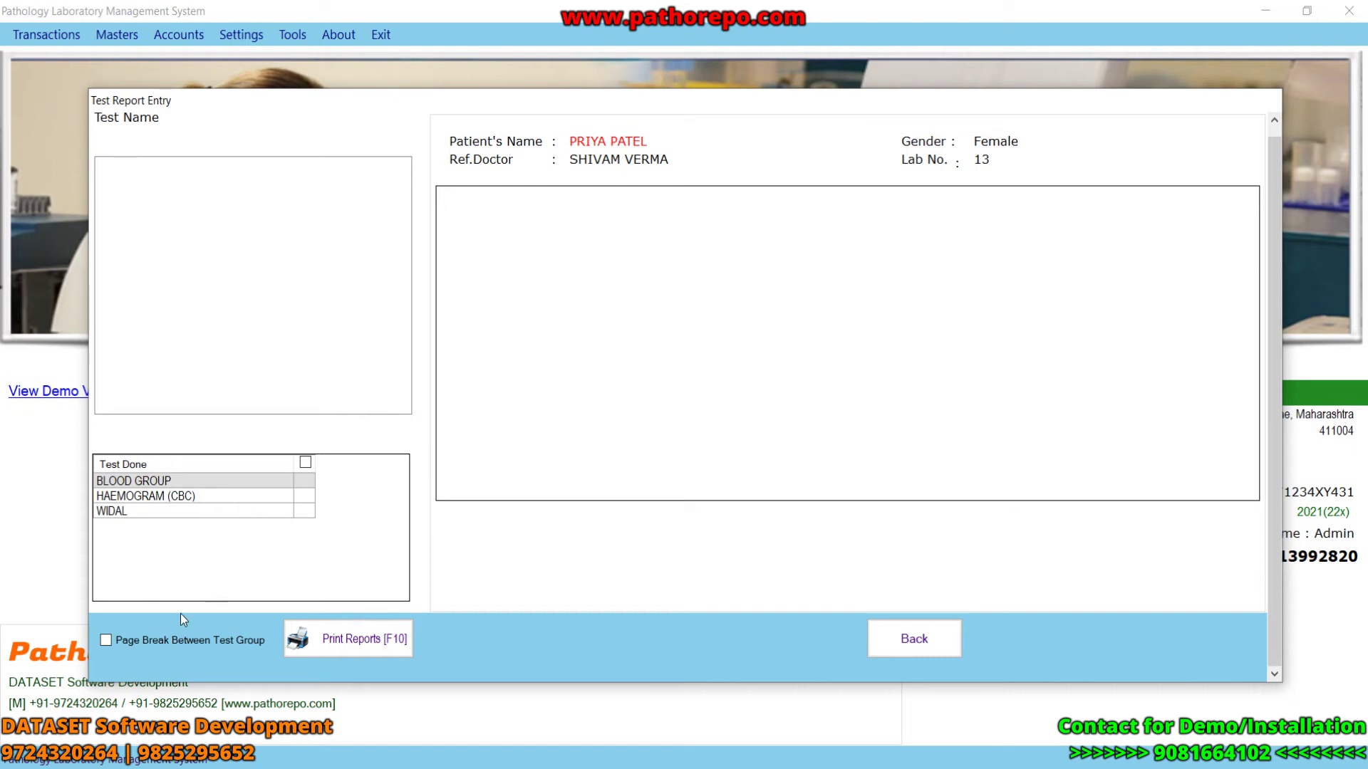
click(350, 646)
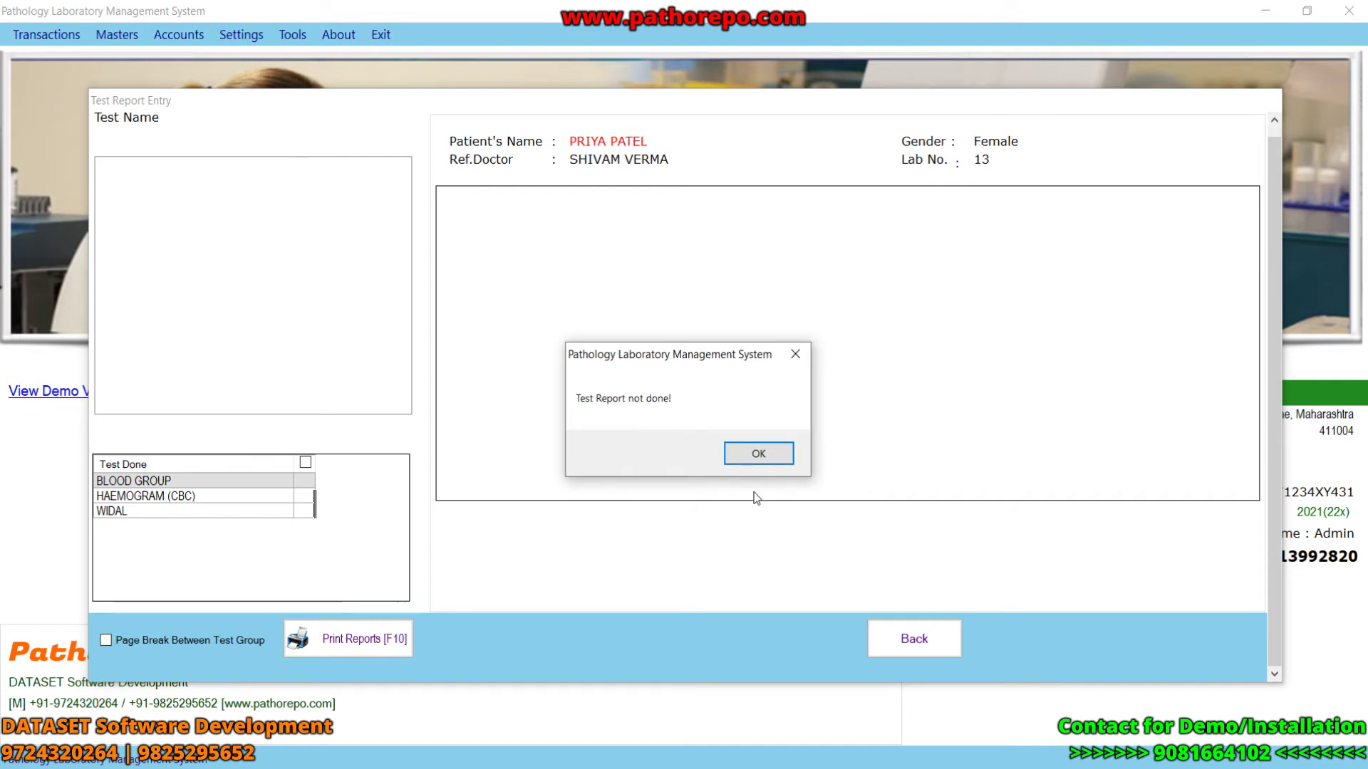
key(Return)
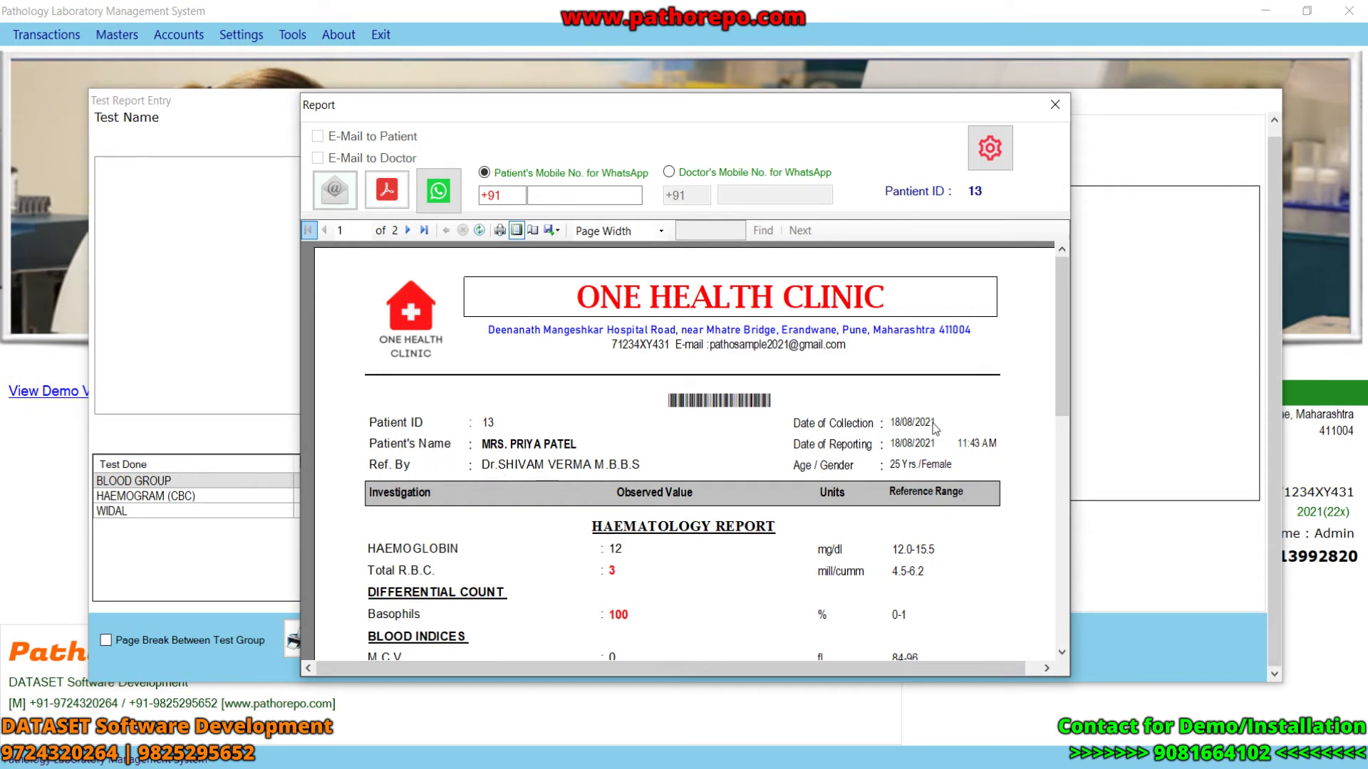
drag(1060, 366, 1062, 427)
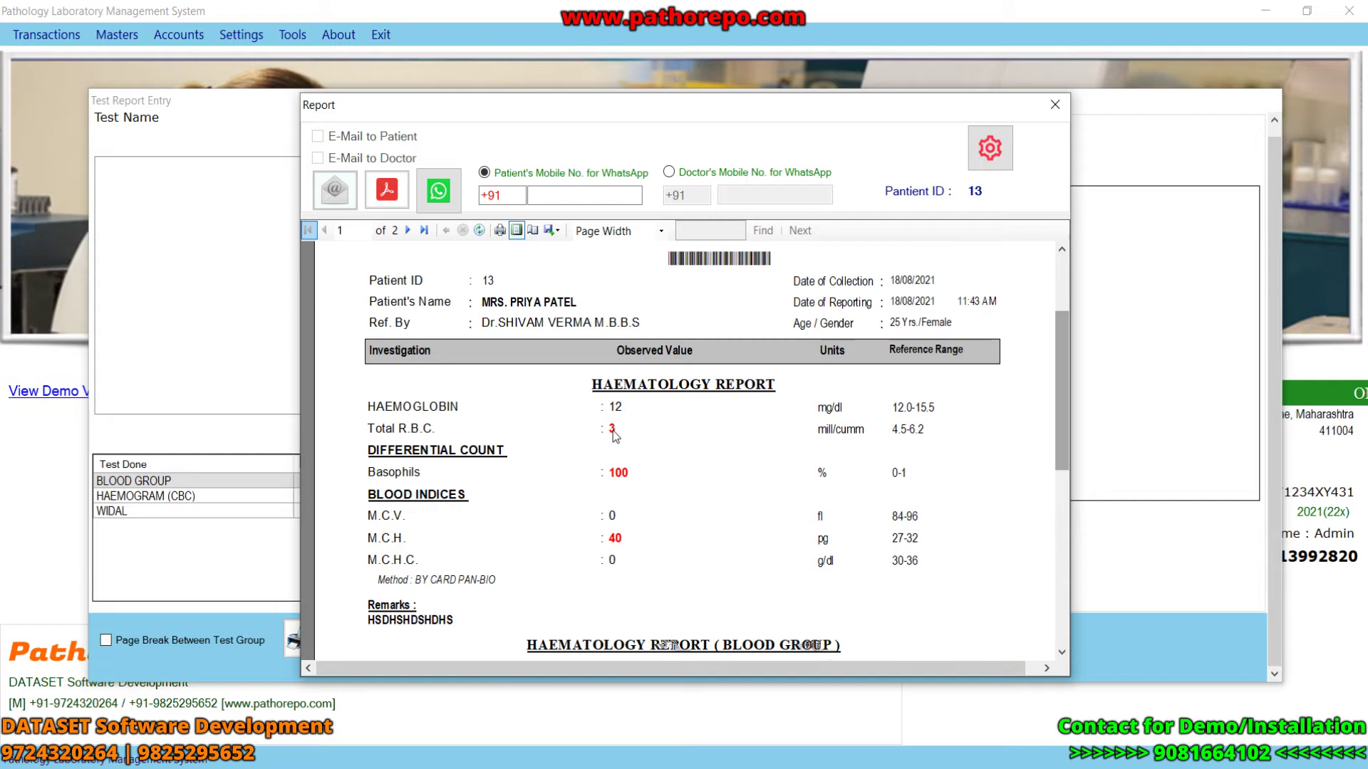
drag(1064, 408, 1072, 494)
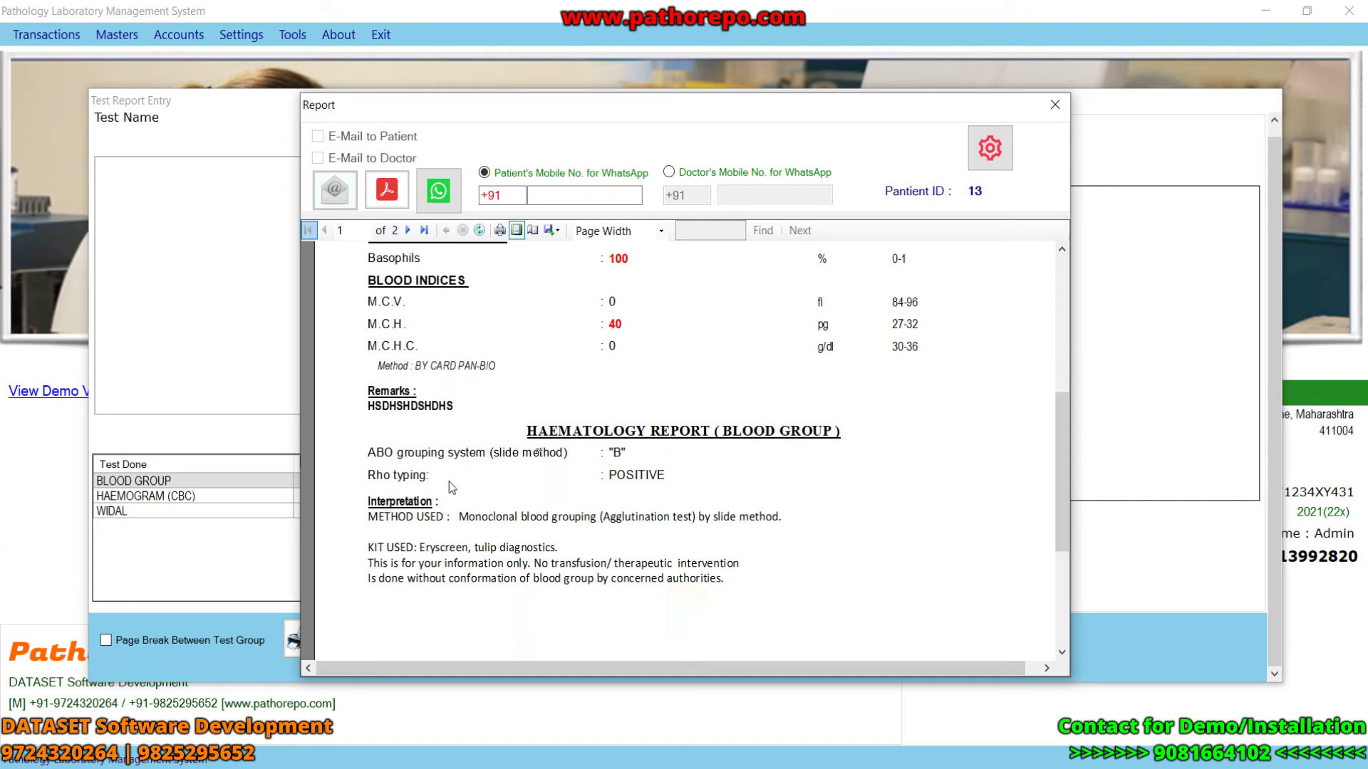
drag(1058, 507, 1059, 600)
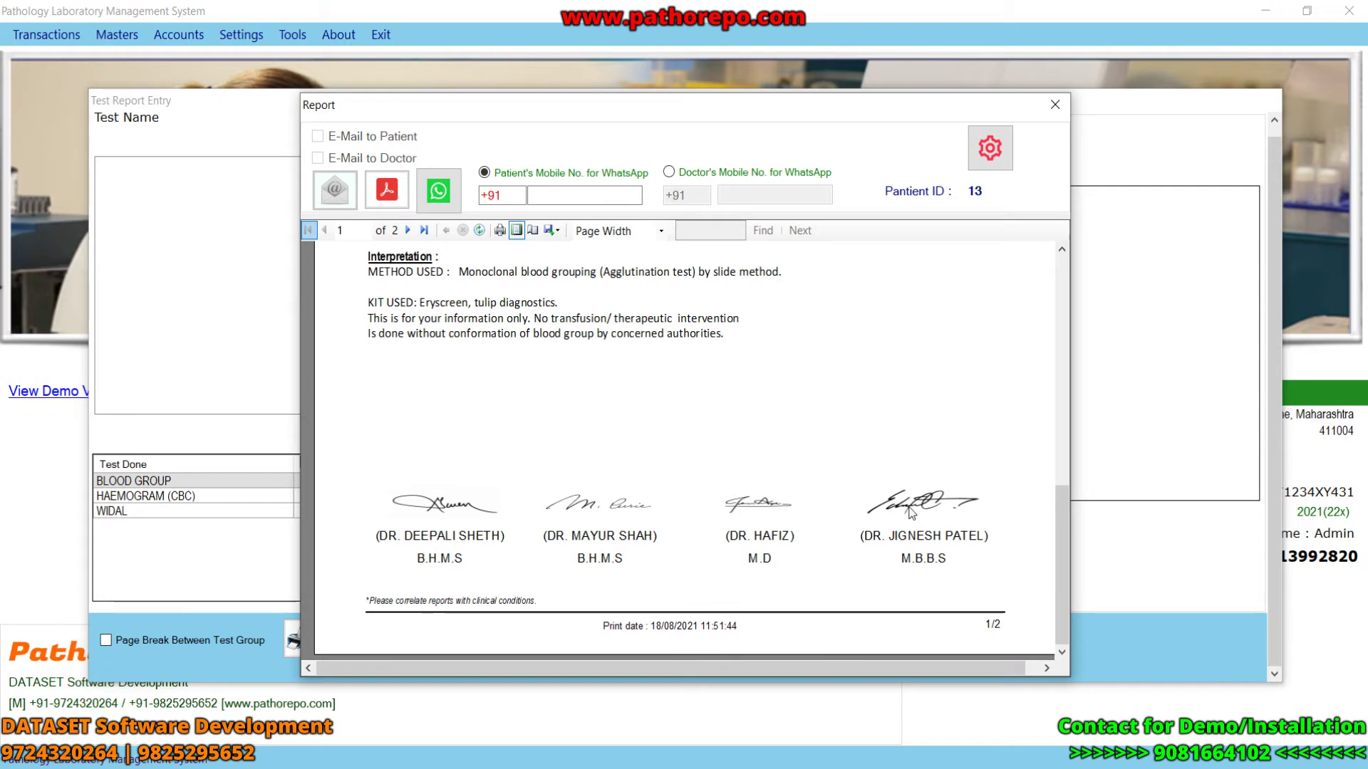
drag(1060, 545, 1060, 316)
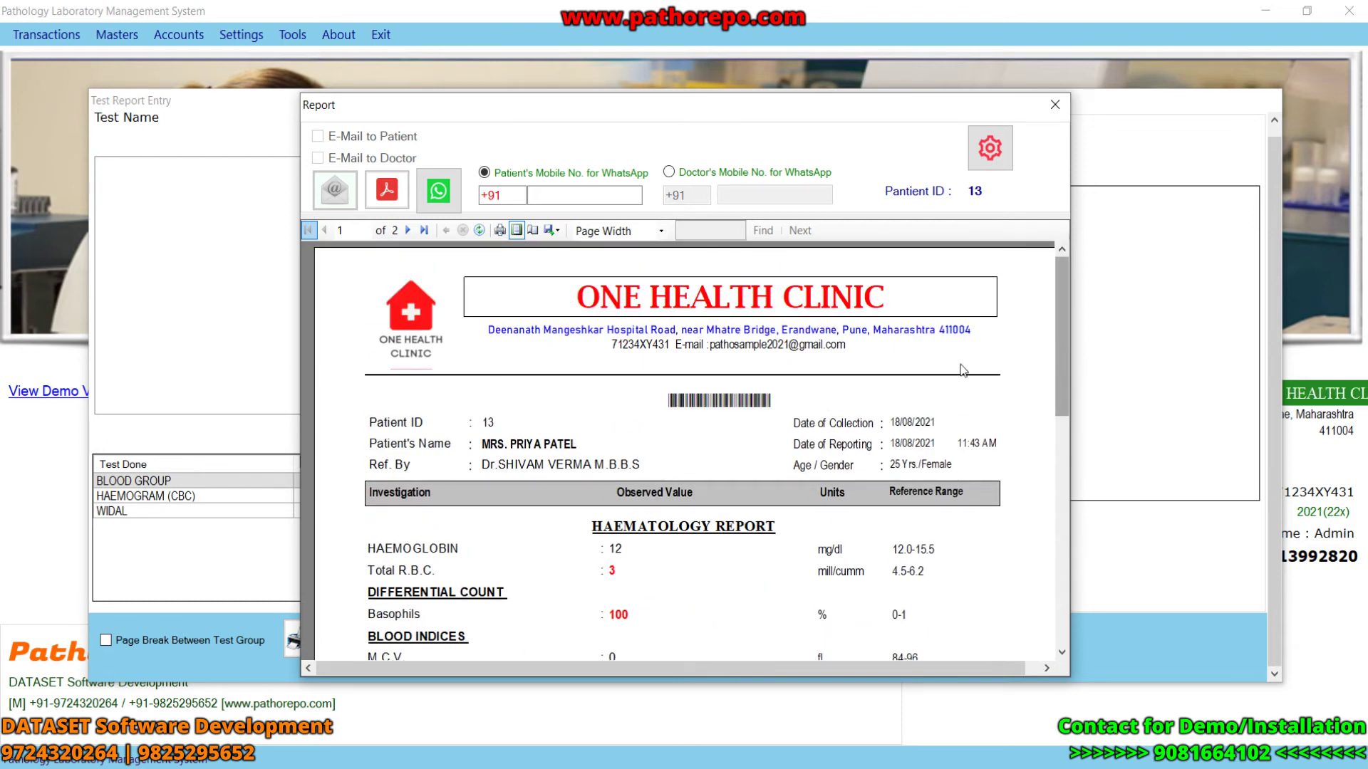
- Switch the report page setup to Preprinted Letter Head and apply it
click(990, 148)
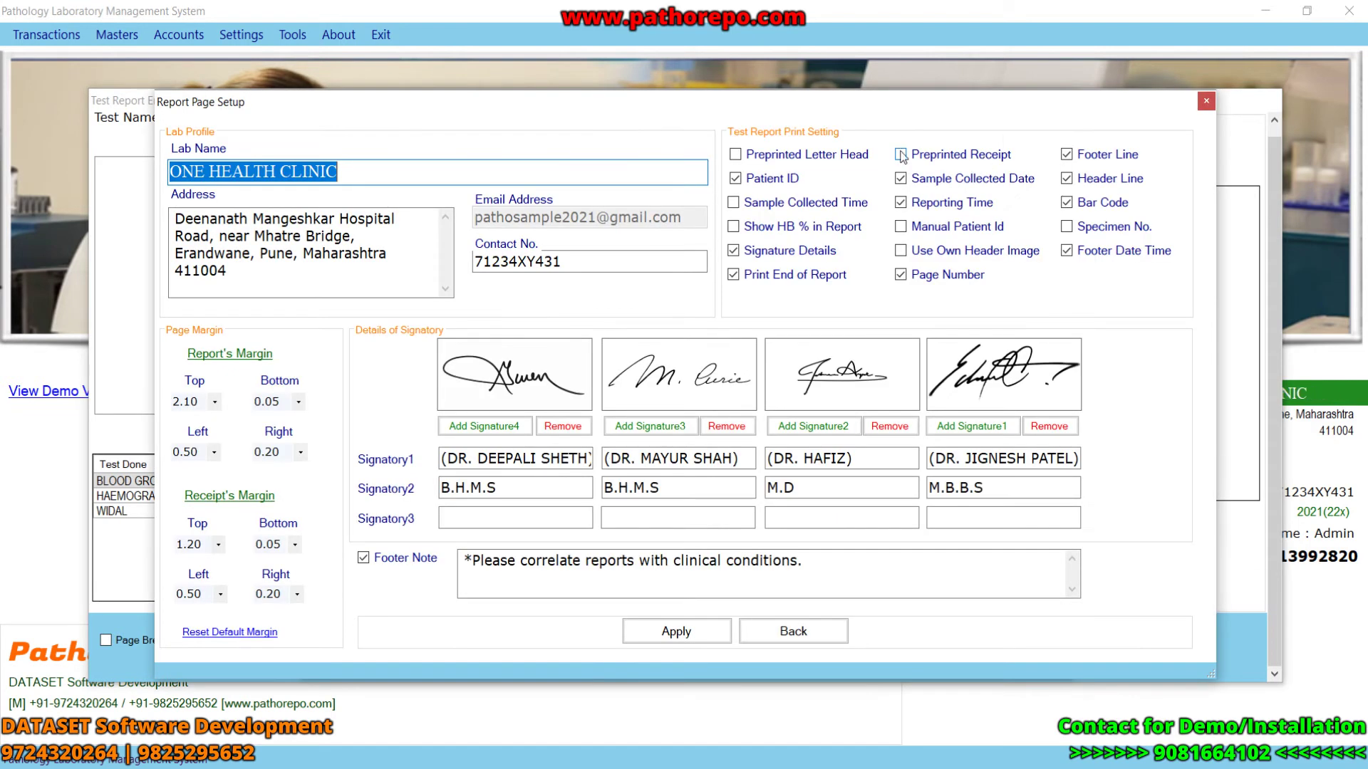
click(734, 155)
click(671, 634)
click(757, 461)
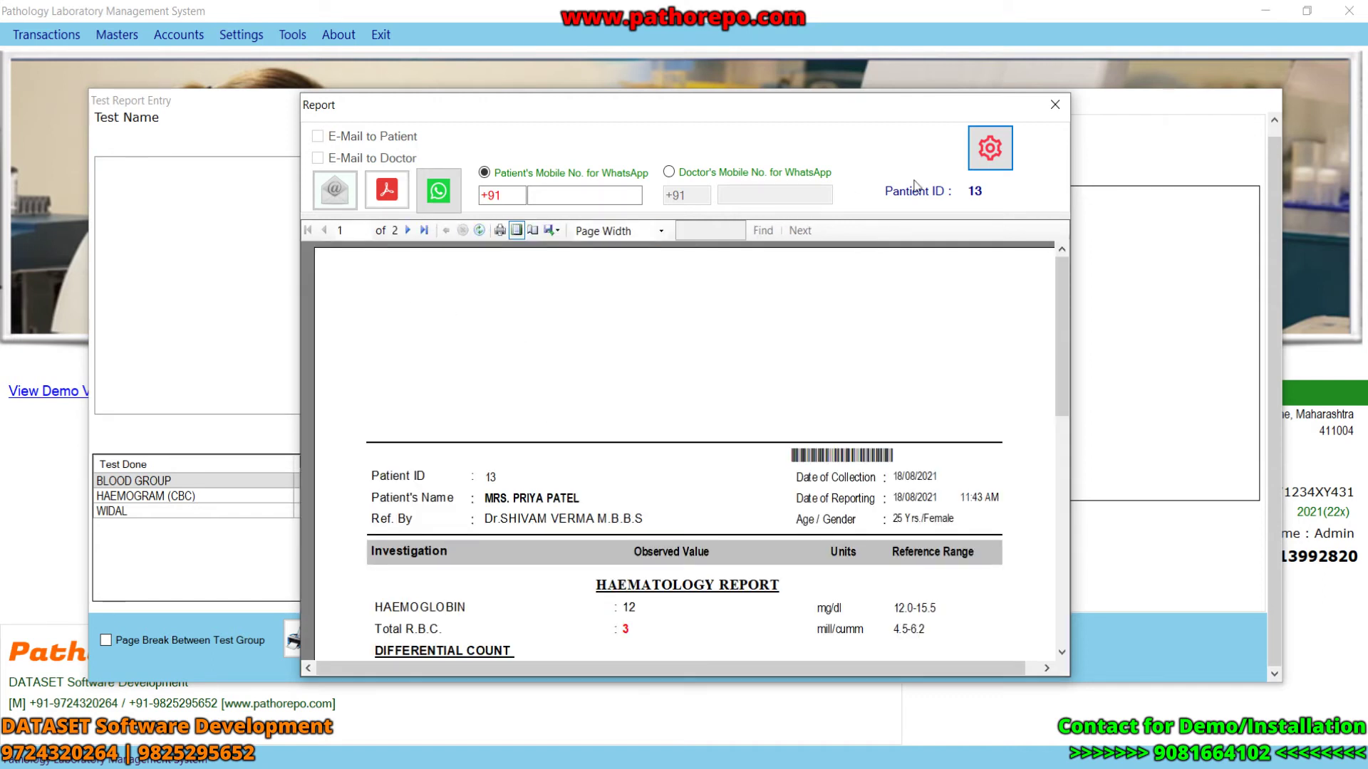
- Change the report's top margin from 2.10 to 1.60 and apply it
click(989, 148)
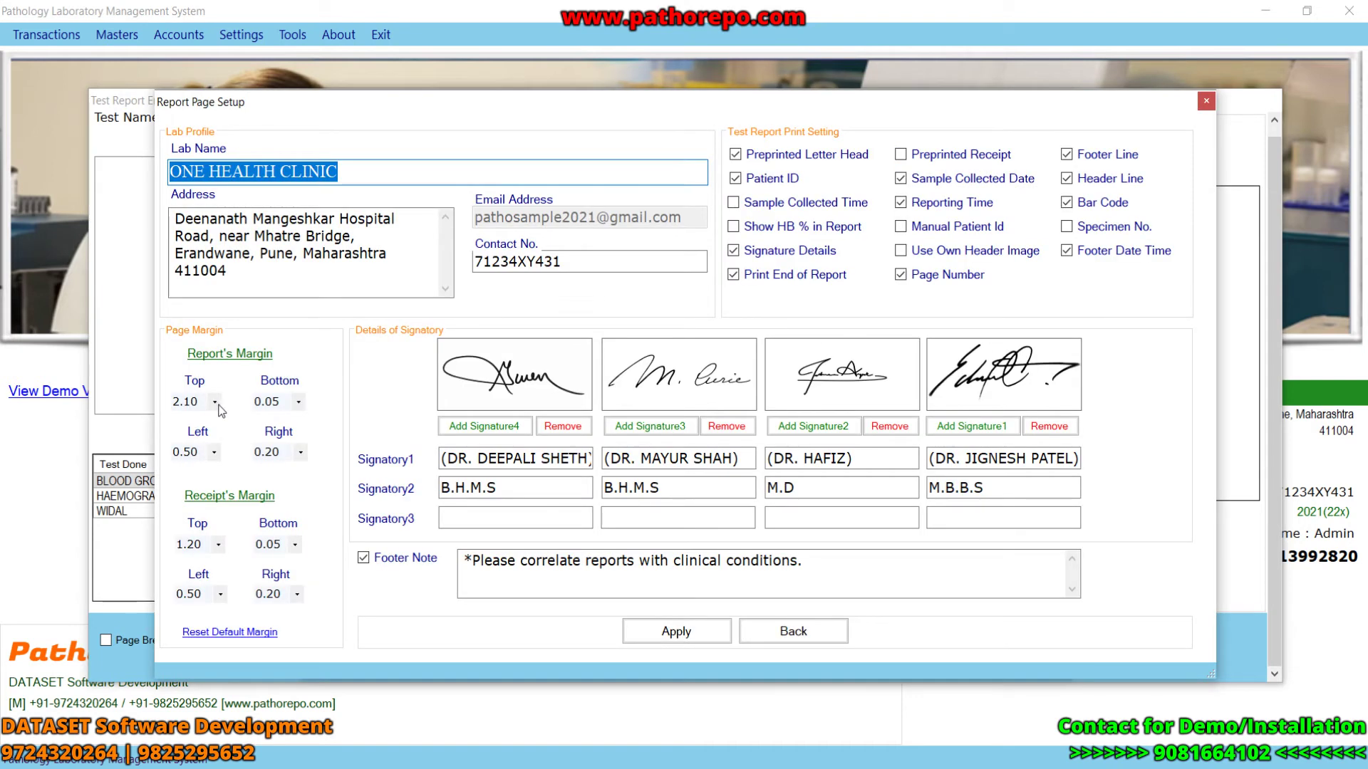
click(217, 403)
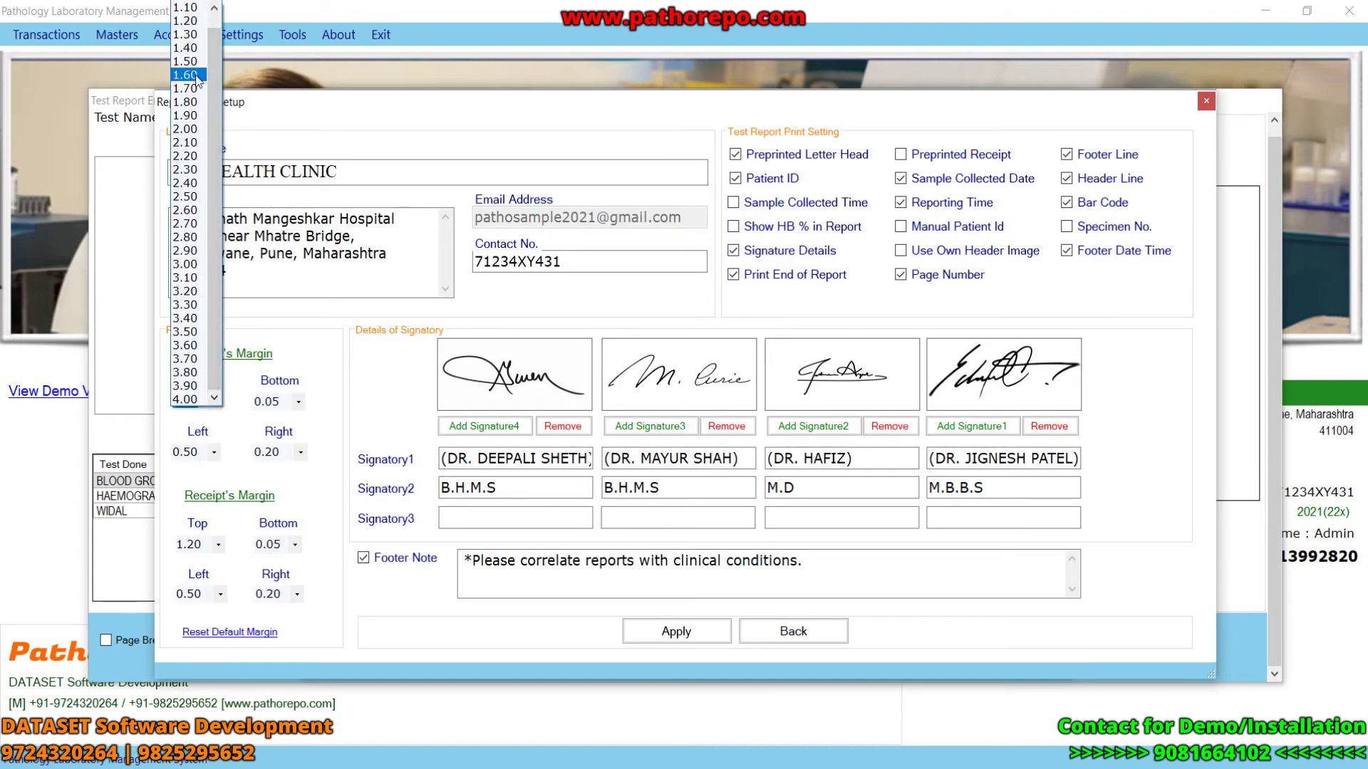
click(199, 87)
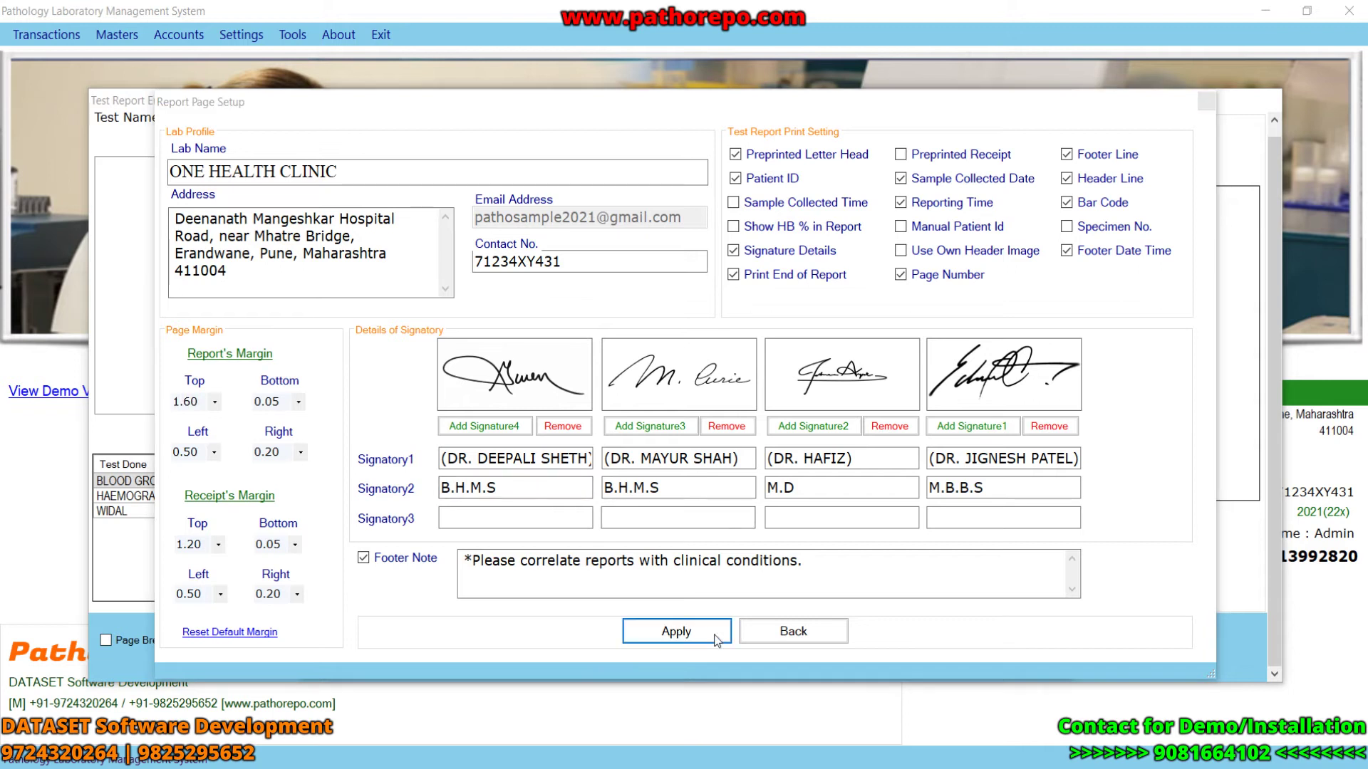
click(675, 631)
click(758, 460)
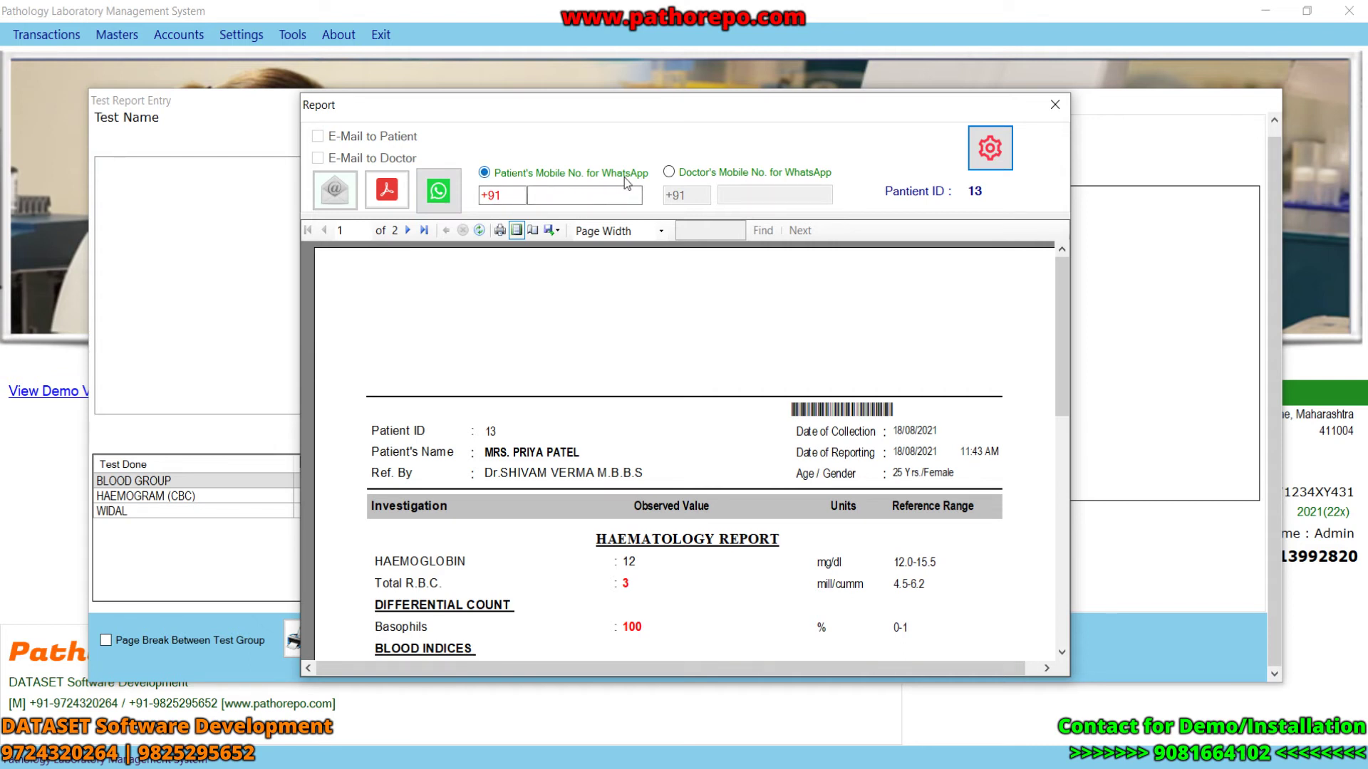
- Enter the patient's WhatsApp mobile number, export the report to PDF, and close the preview
click(574, 195)
text(5565)
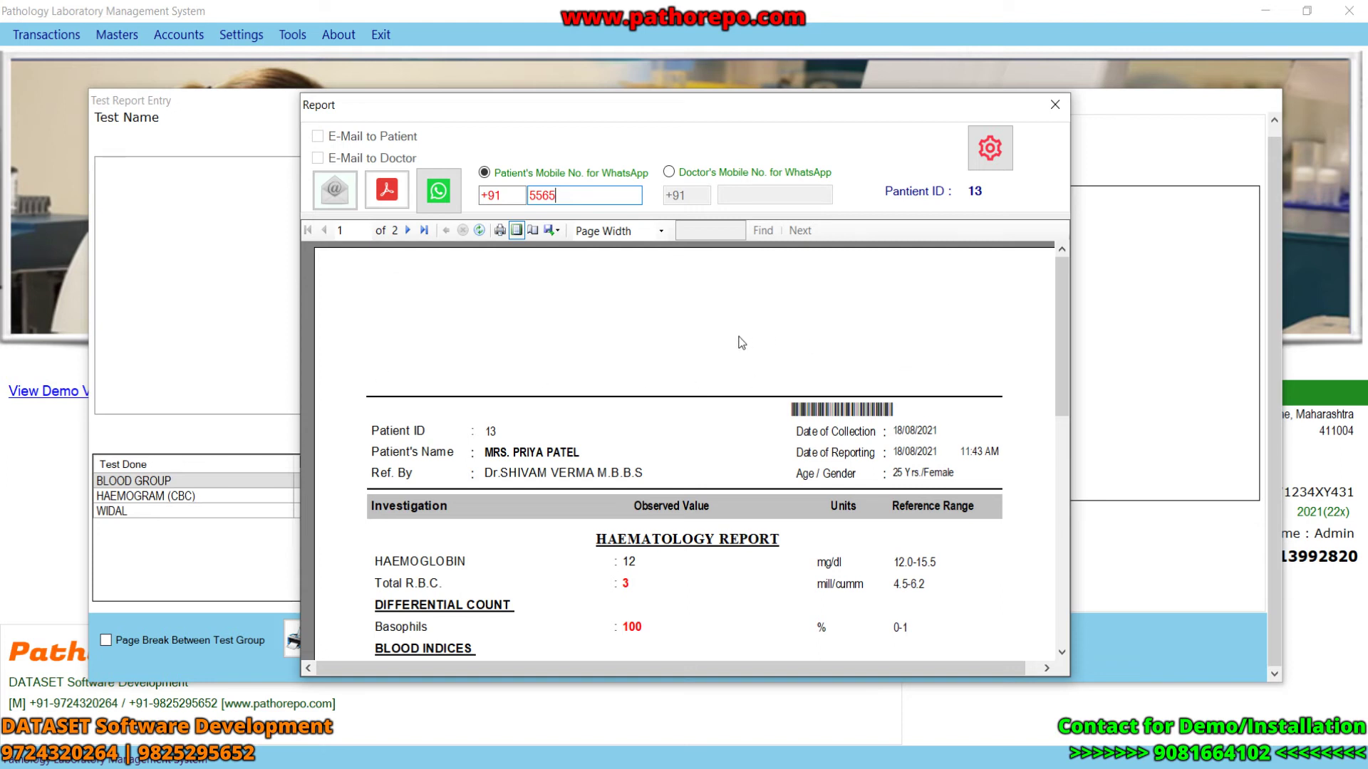
click(385, 201)
click(669, 458)
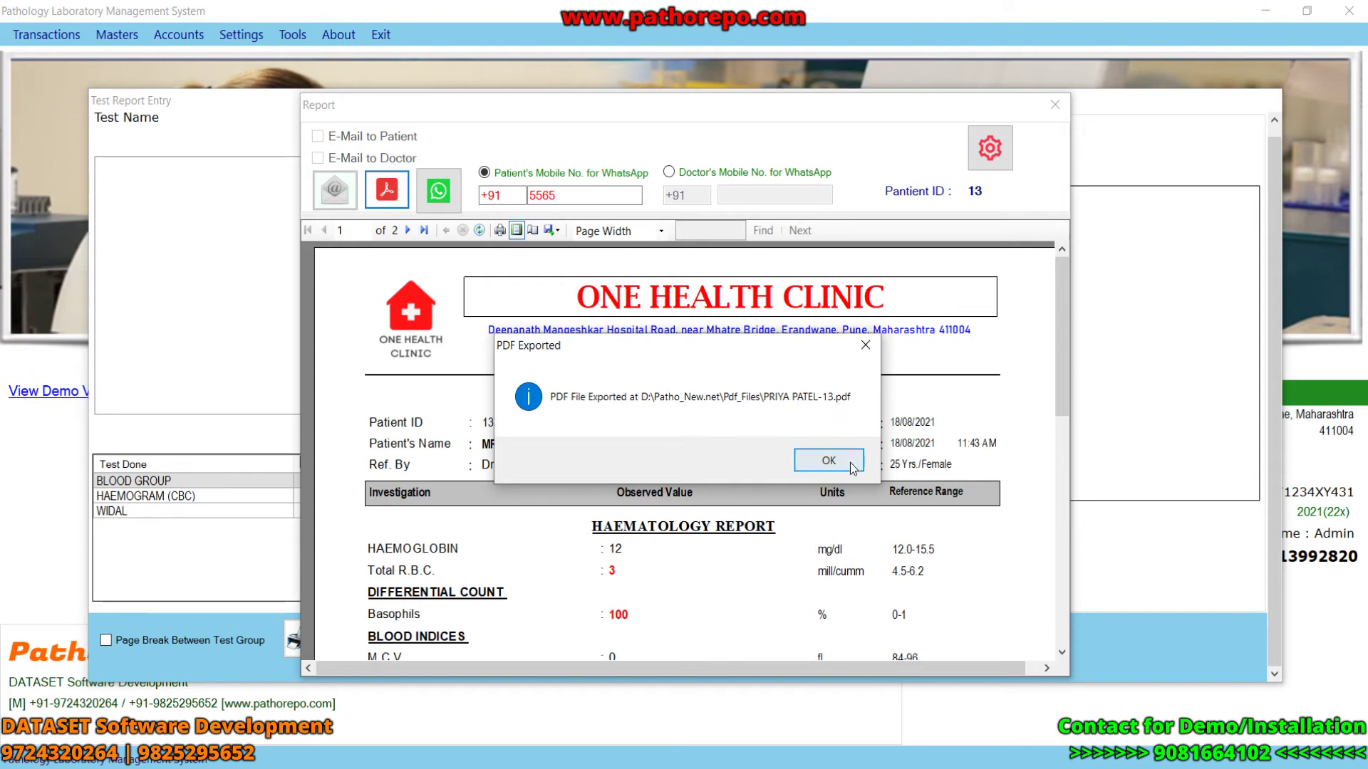
click(828, 461)
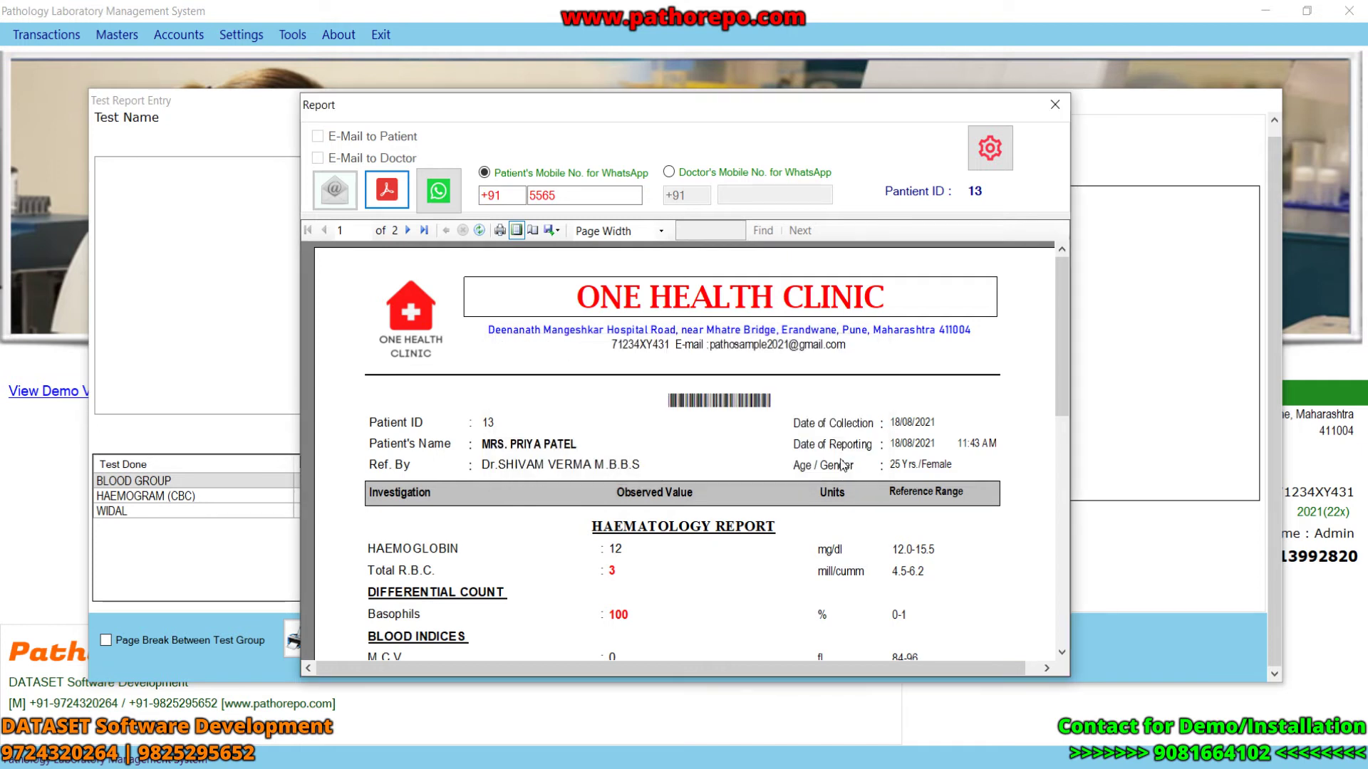
click(1054, 104)
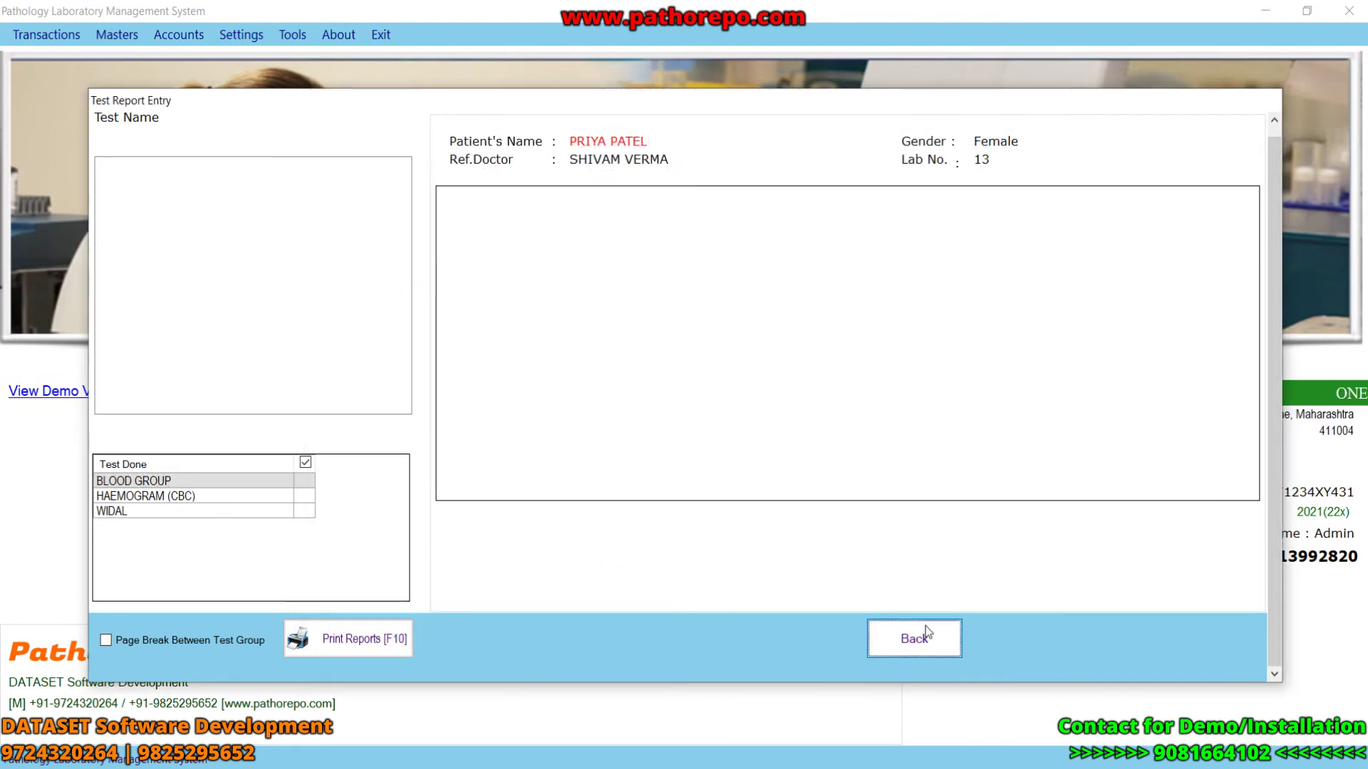
- Return to the main screen and generate the Day Book for 18/05/2021–18/08/2021
click(910, 635)
click(1011, 613)
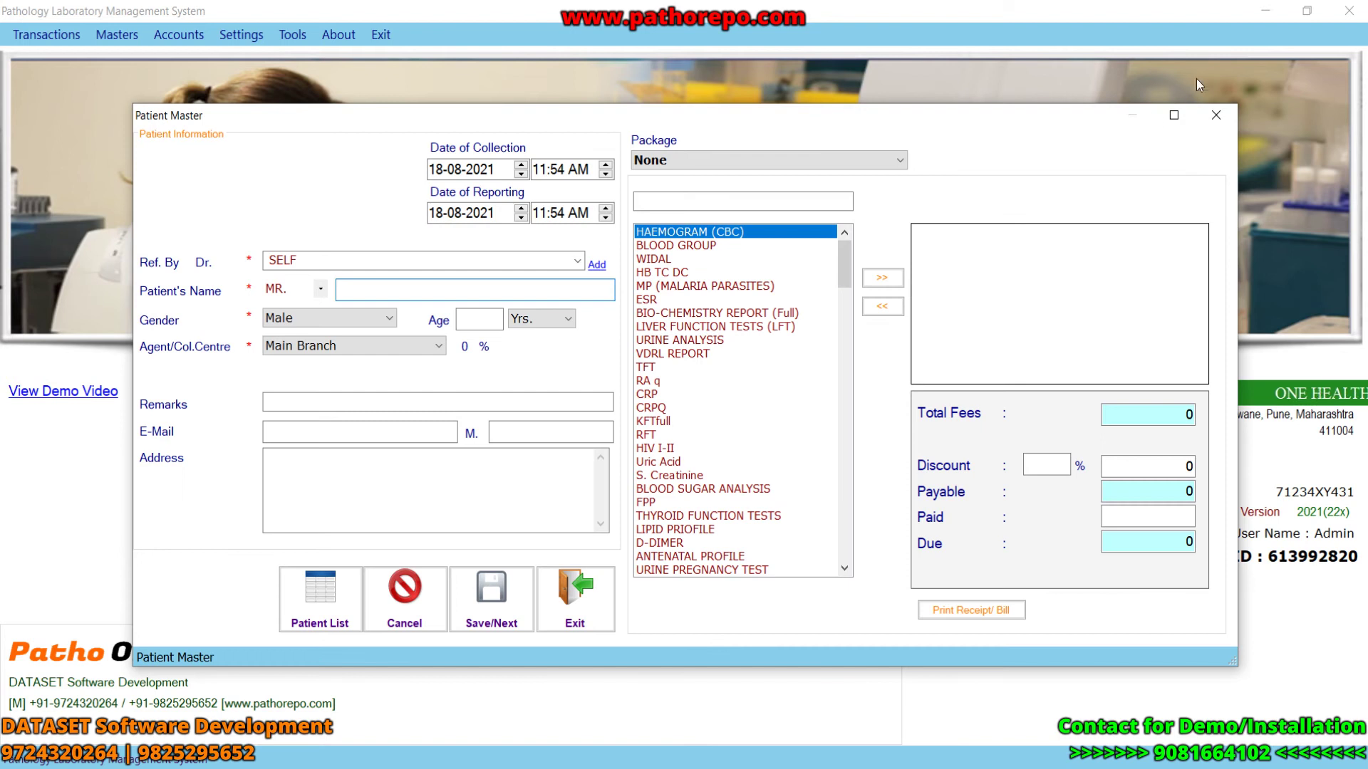
click(1216, 115)
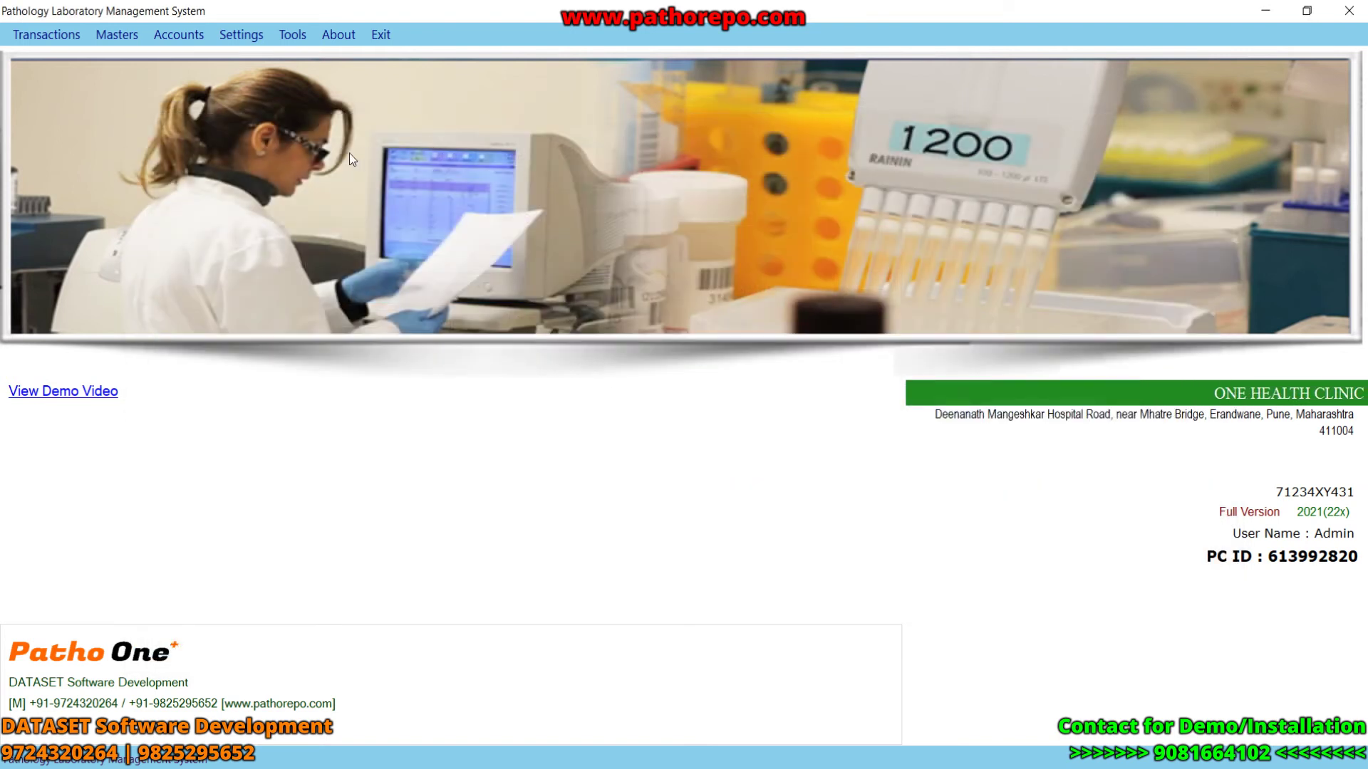
click(181, 39)
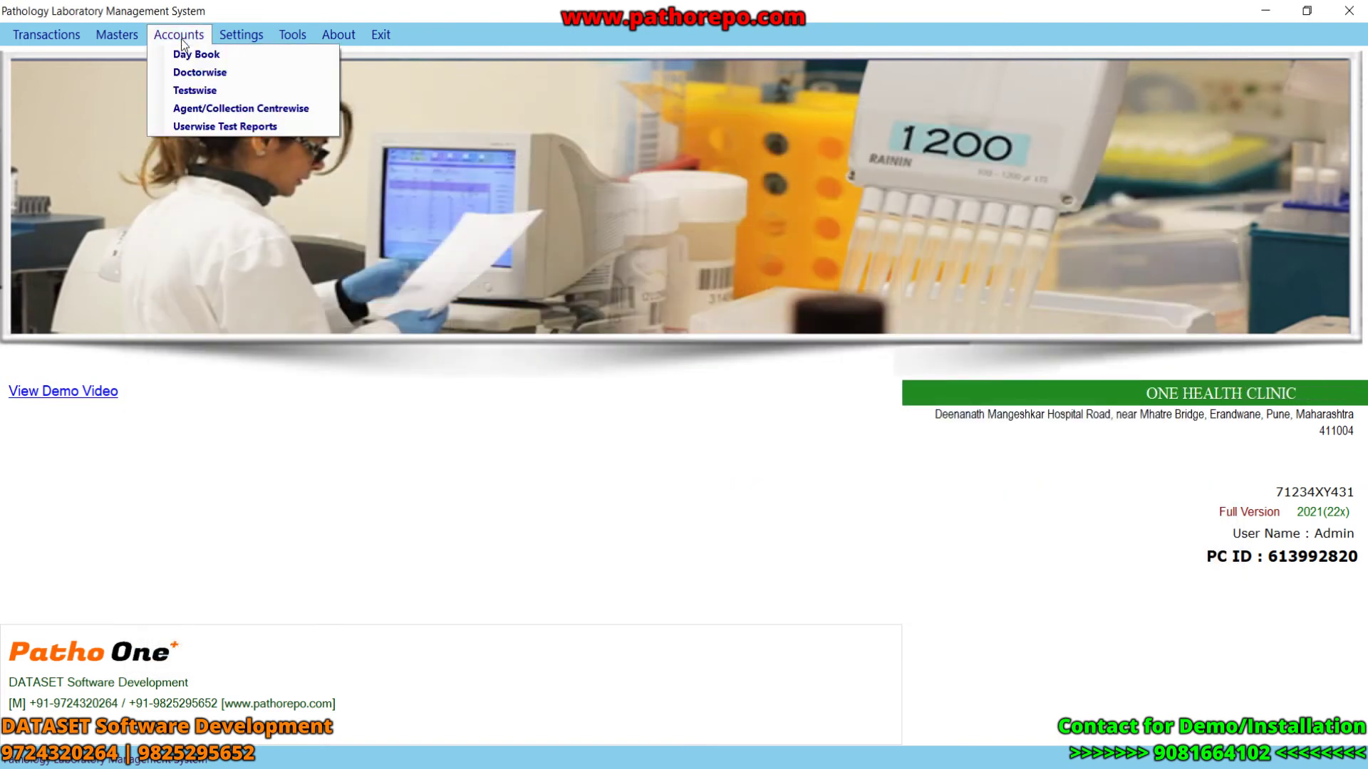
click(192, 52)
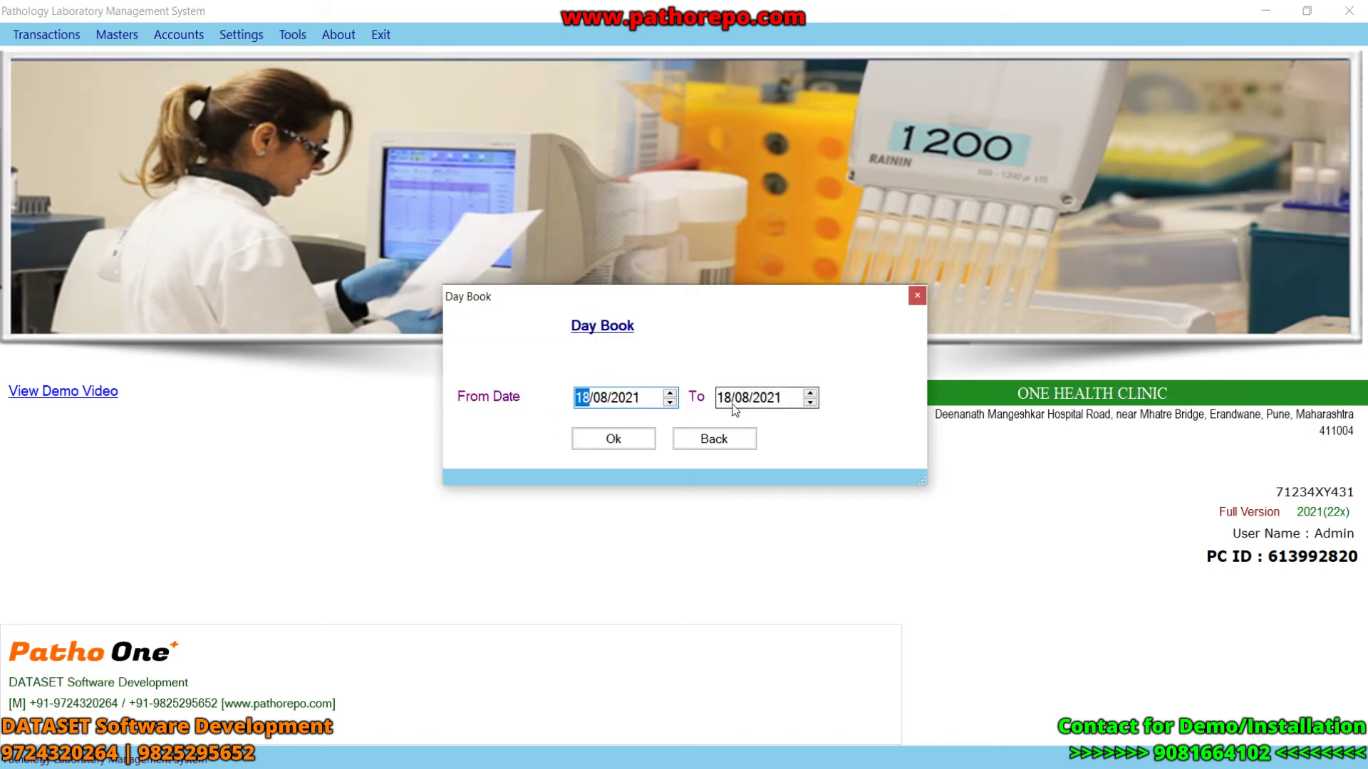
click(601, 437)
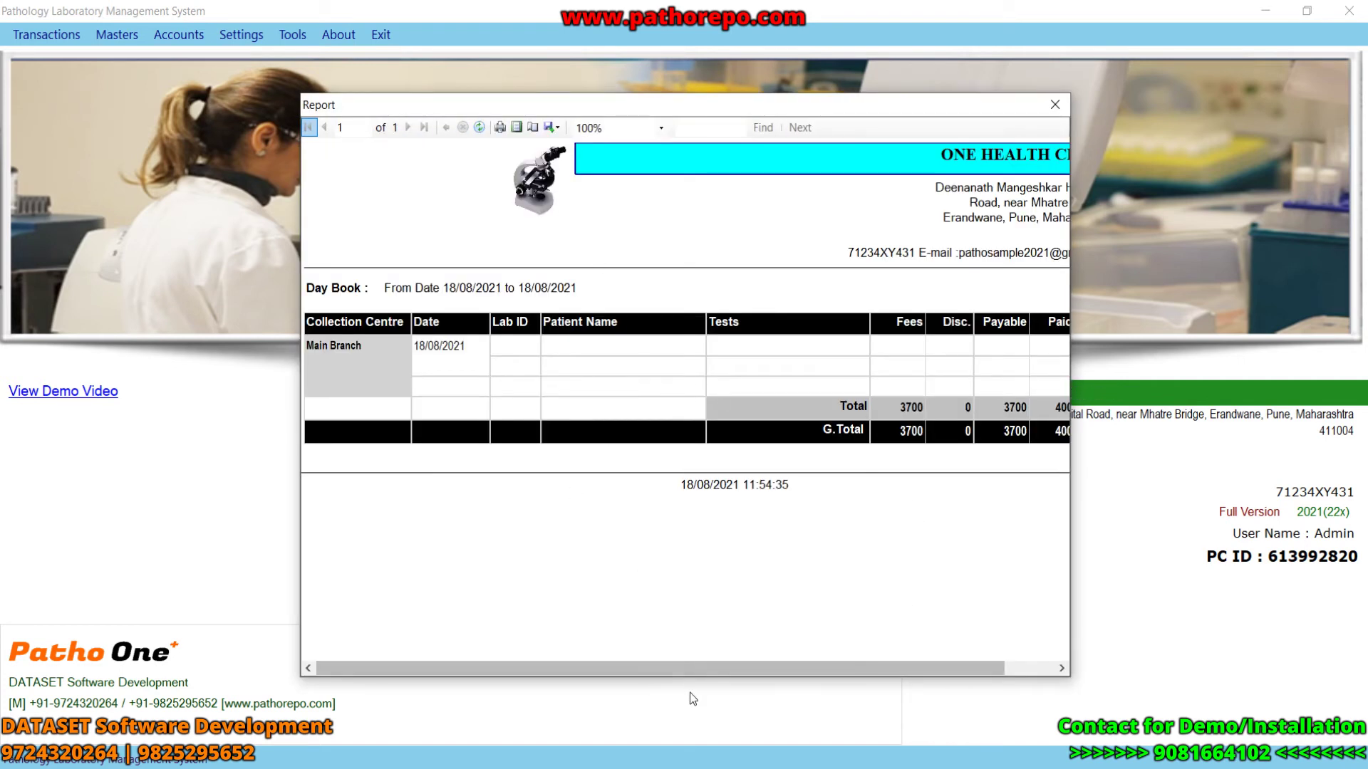
- Re-run the Day Book, review its 17495 payable and 10945 due, then close it
drag(689, 668, 824, 666)
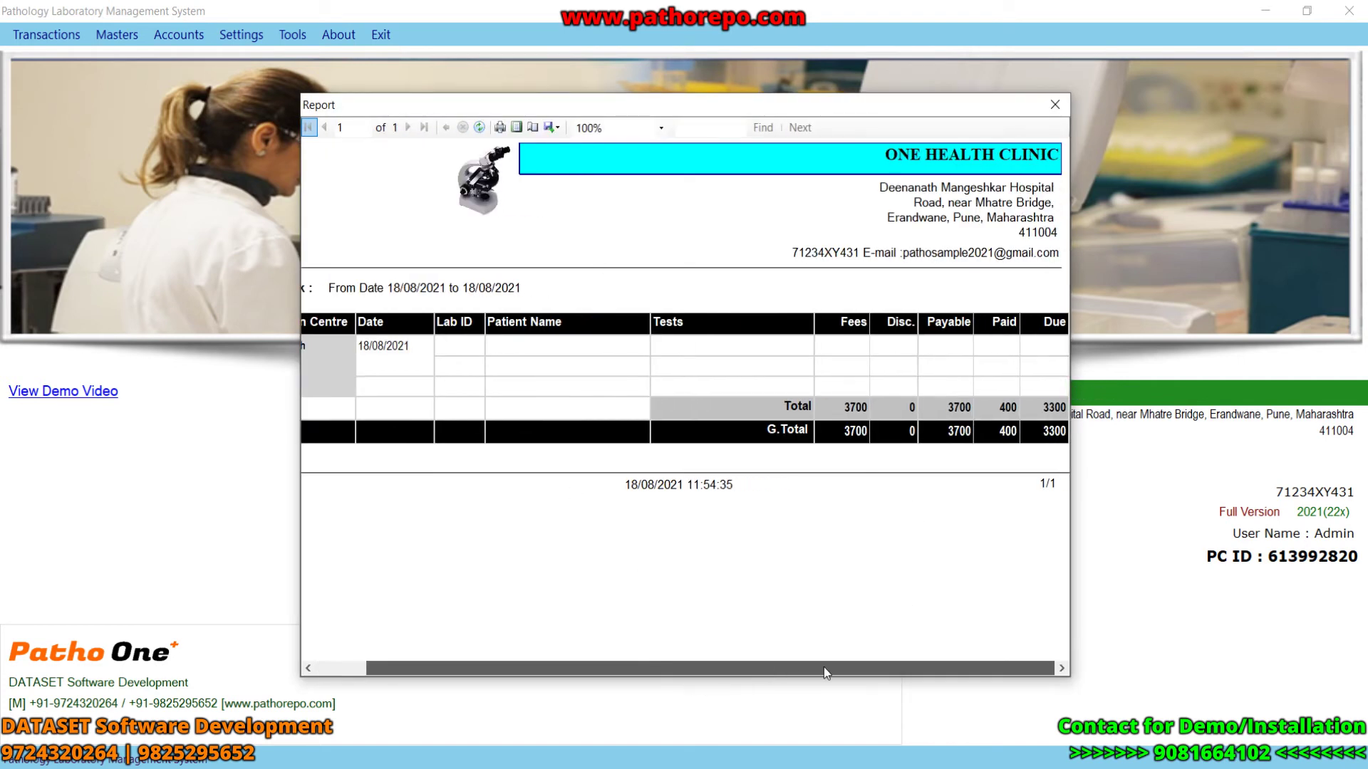
click(1055, 105)
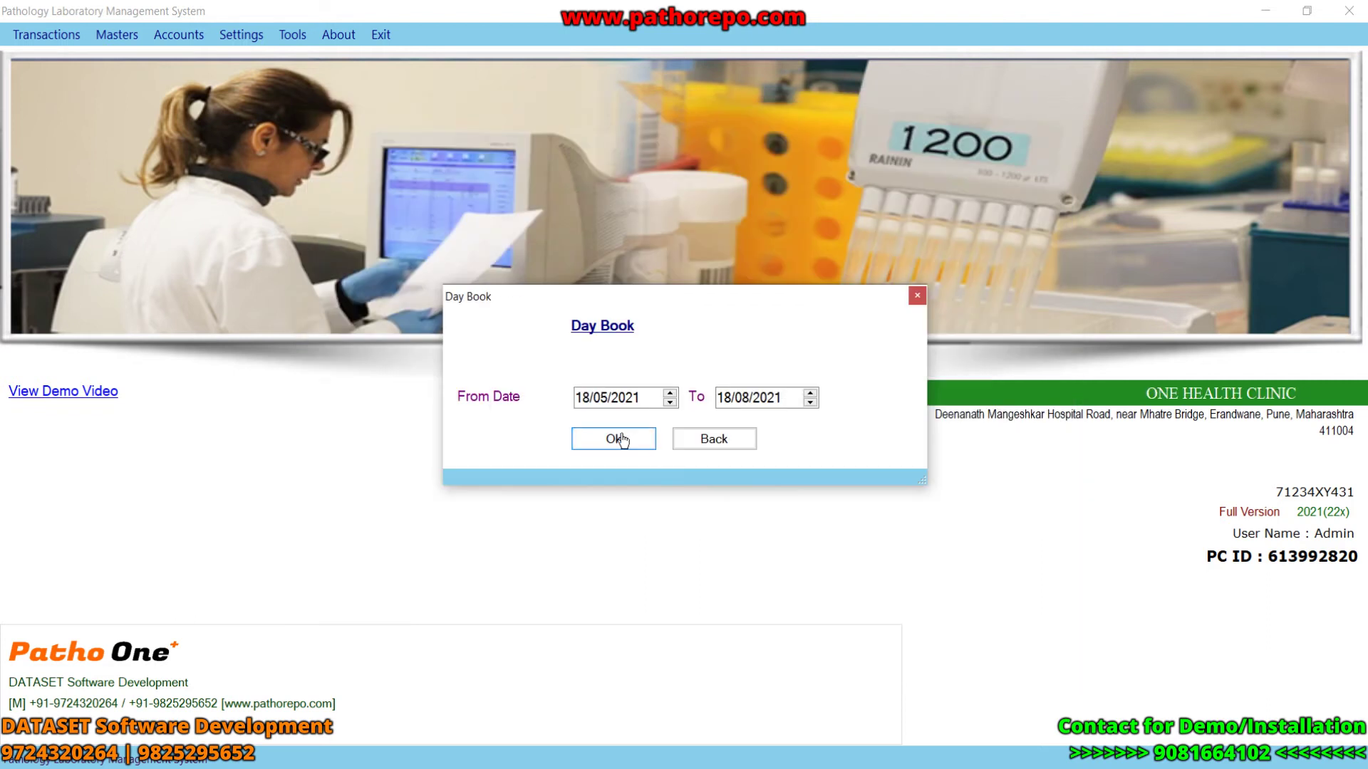
click(619, 437)
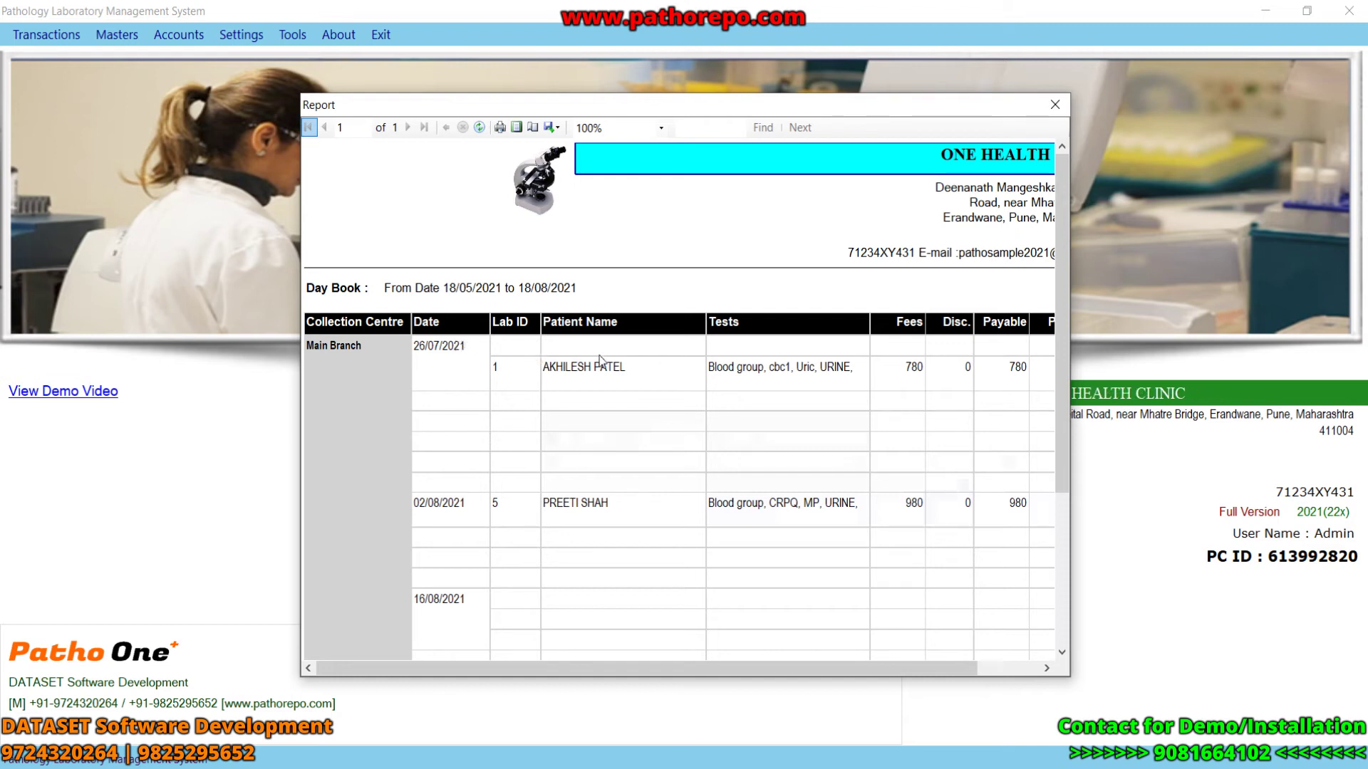
drag(1058, 374, 1060, 521)
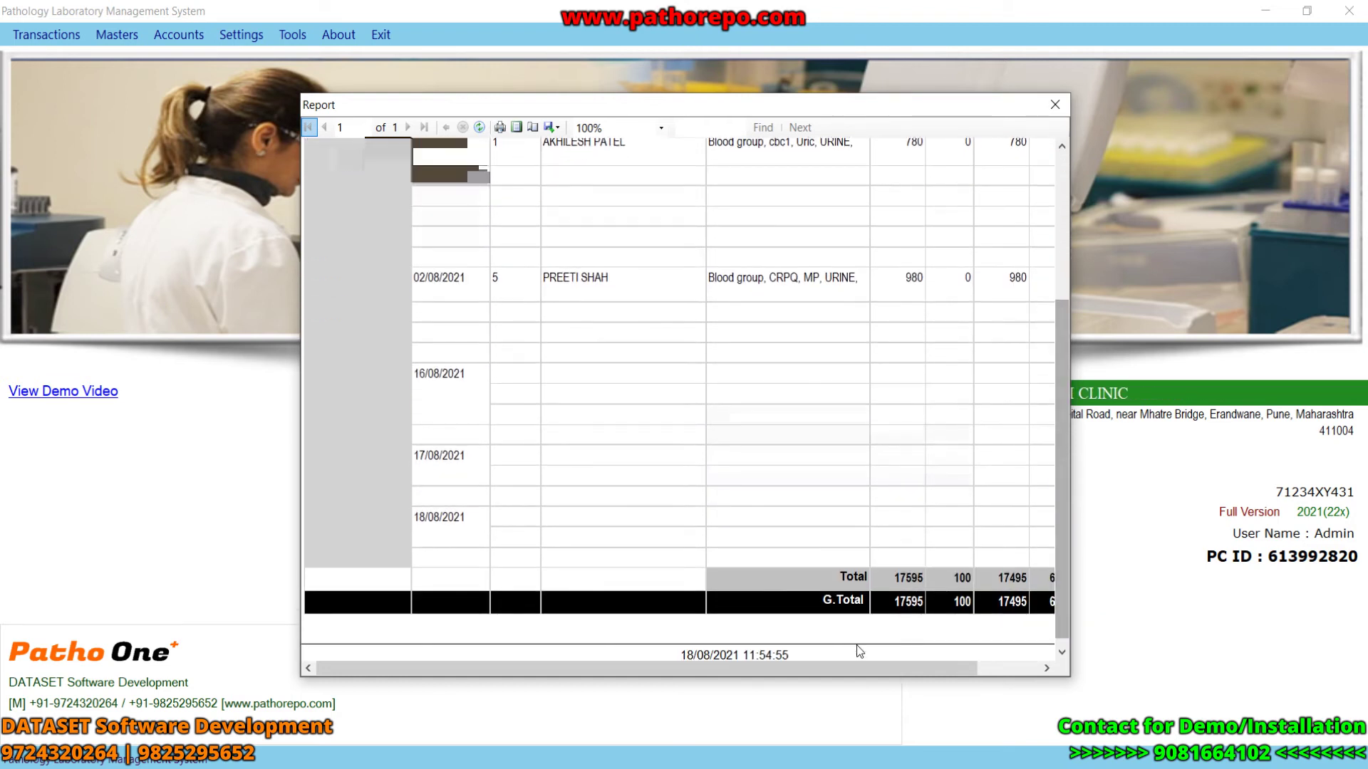
drag(819, 669, 973, 676)
drag(1054, 589, 1057, 438)
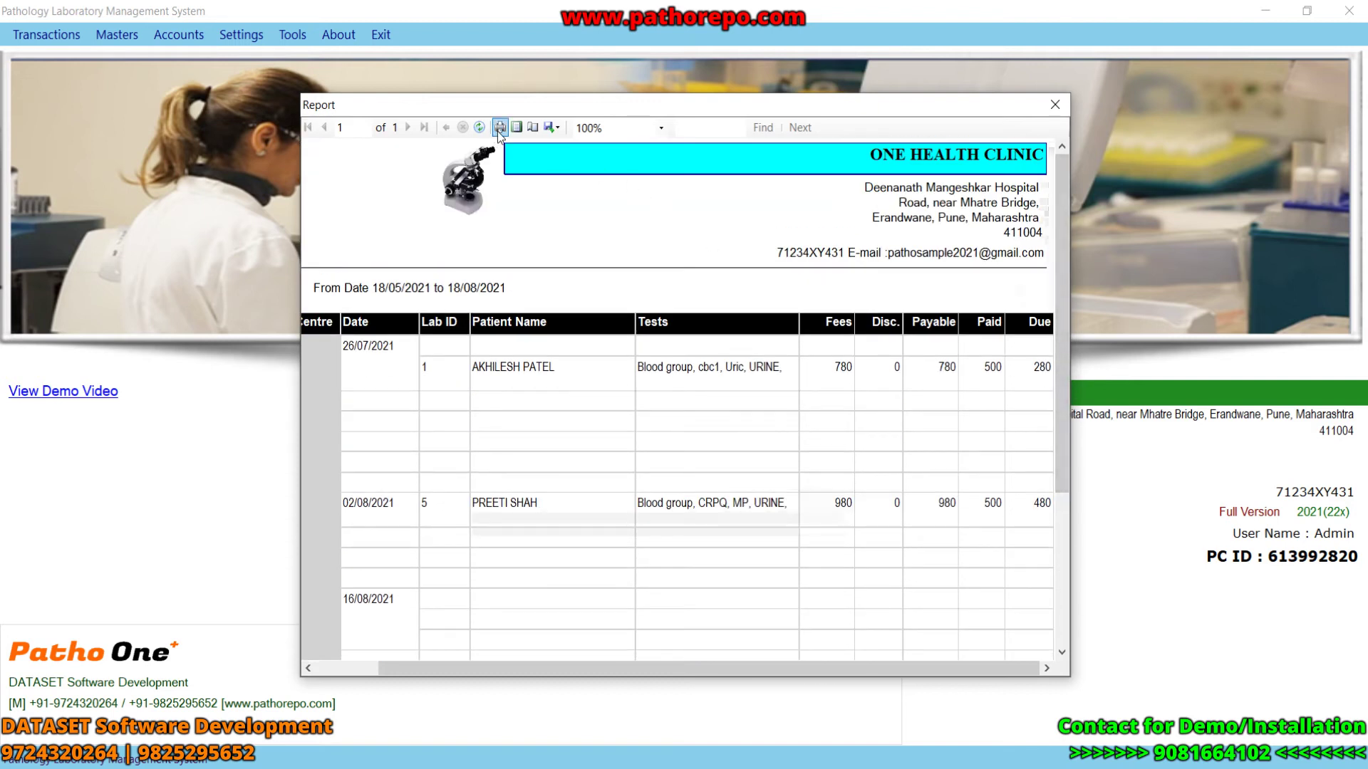
click(555, 129)
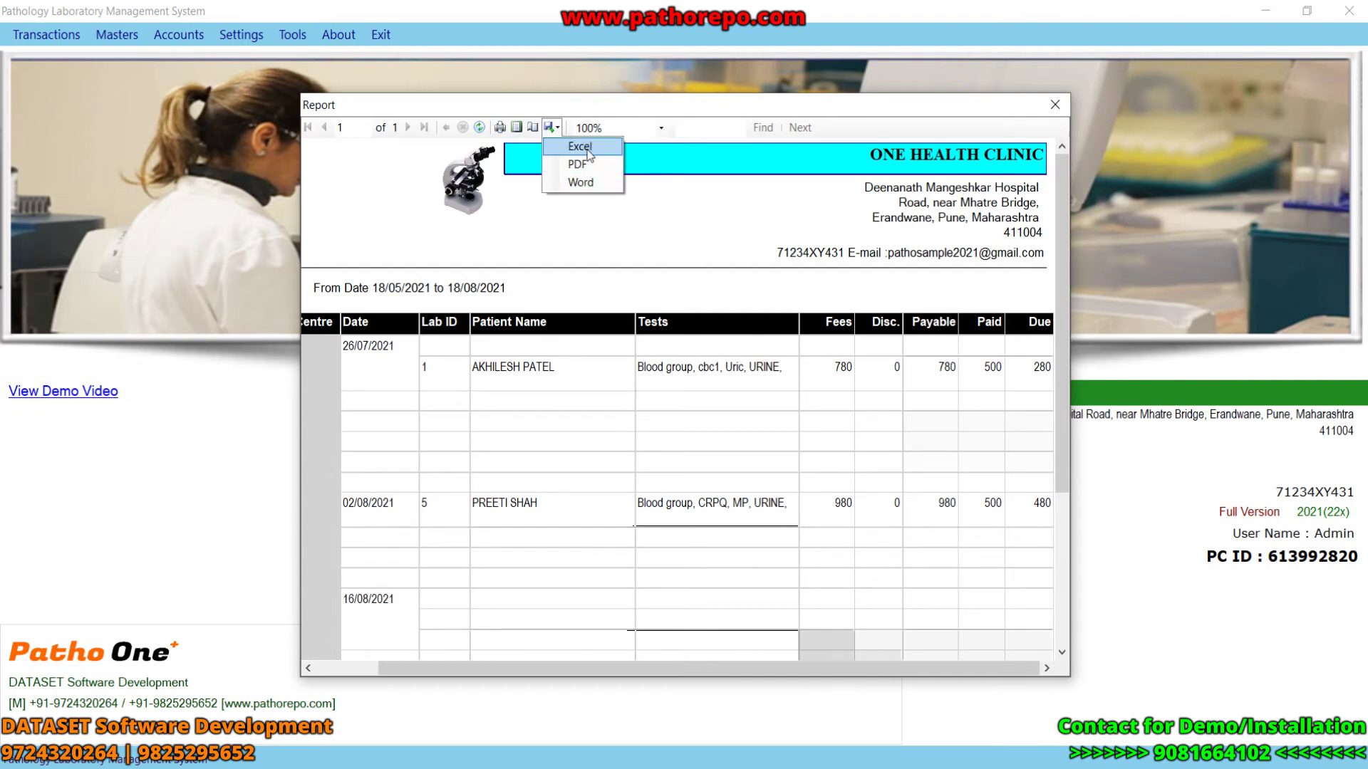
click(1055, 105)
click(1055, 105)
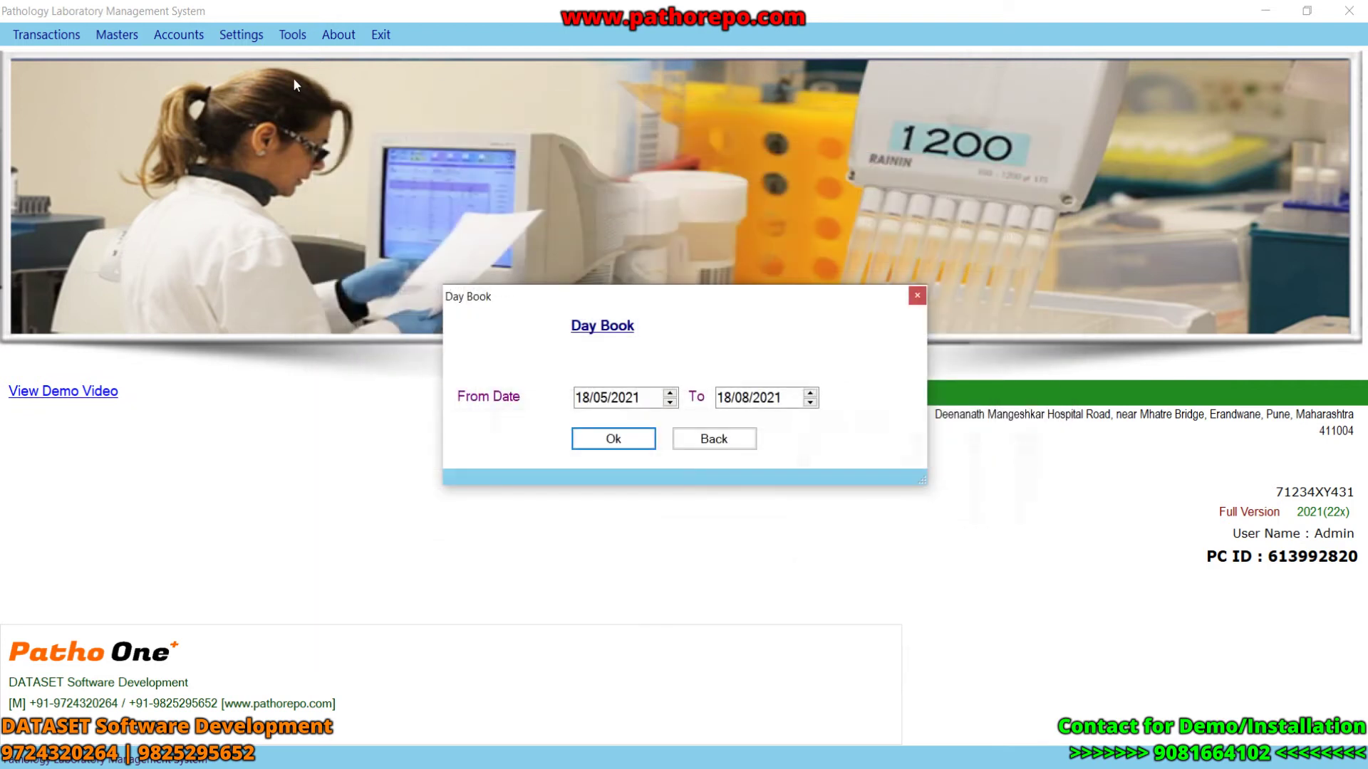
click(698, 440)
click(178, 35)
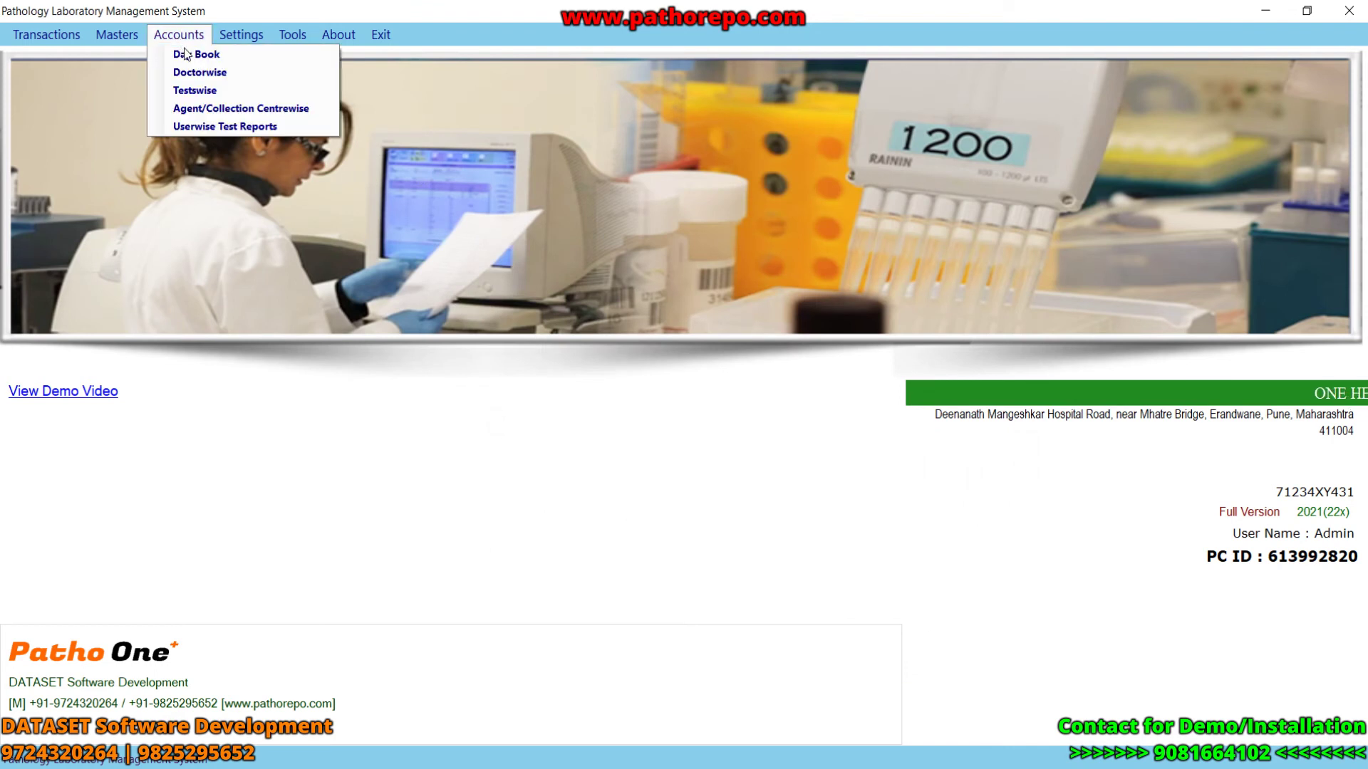
- Run the Doctorwise report for all doctors on 18/08/2021, check the 3700 total, then close it
click(196, 67)
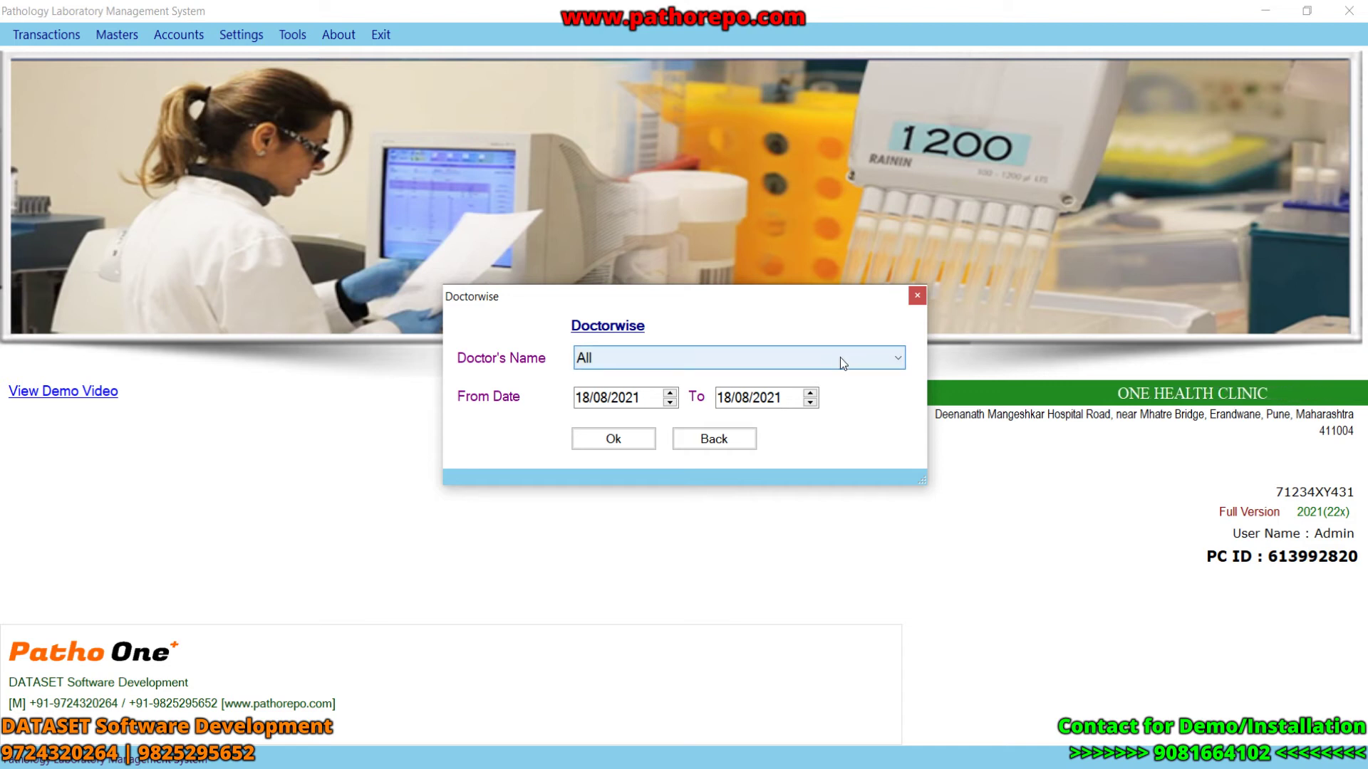
click(865, 365)
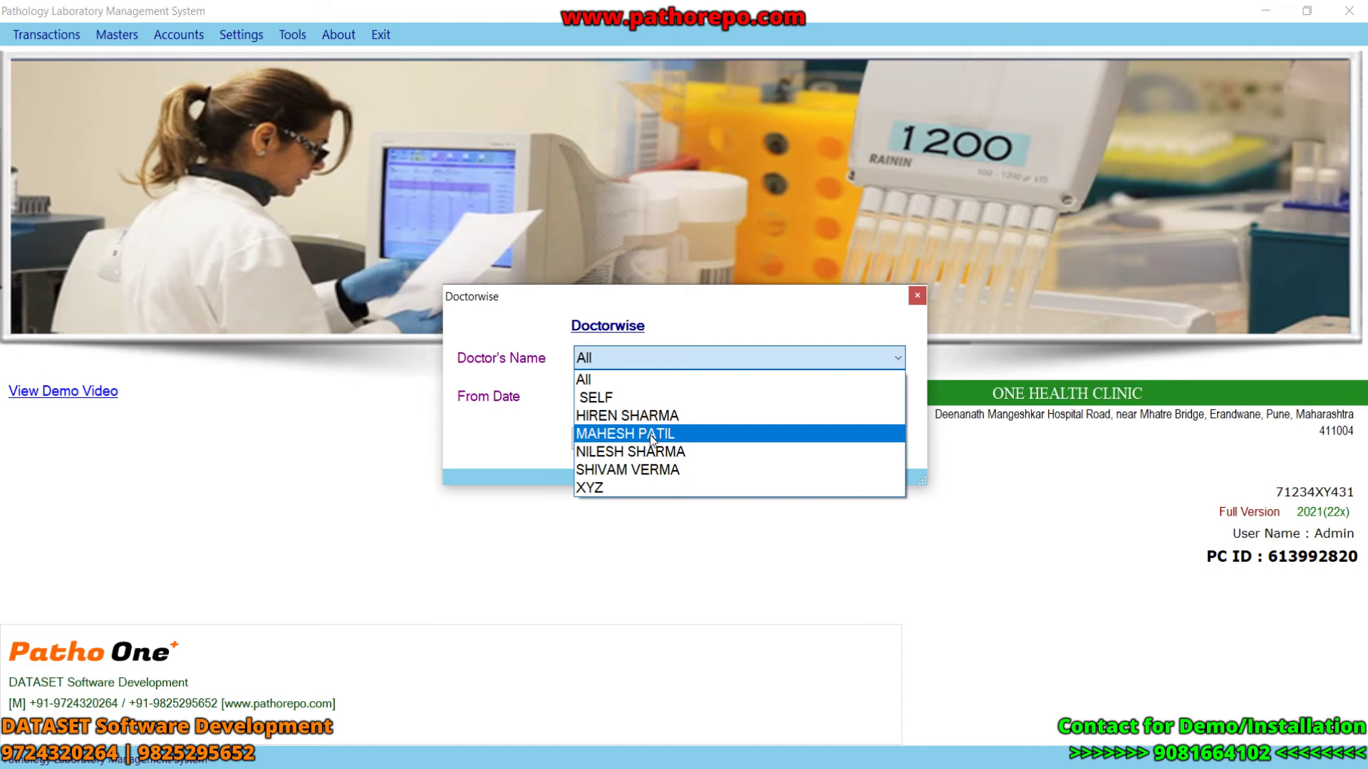
click(619, 380)
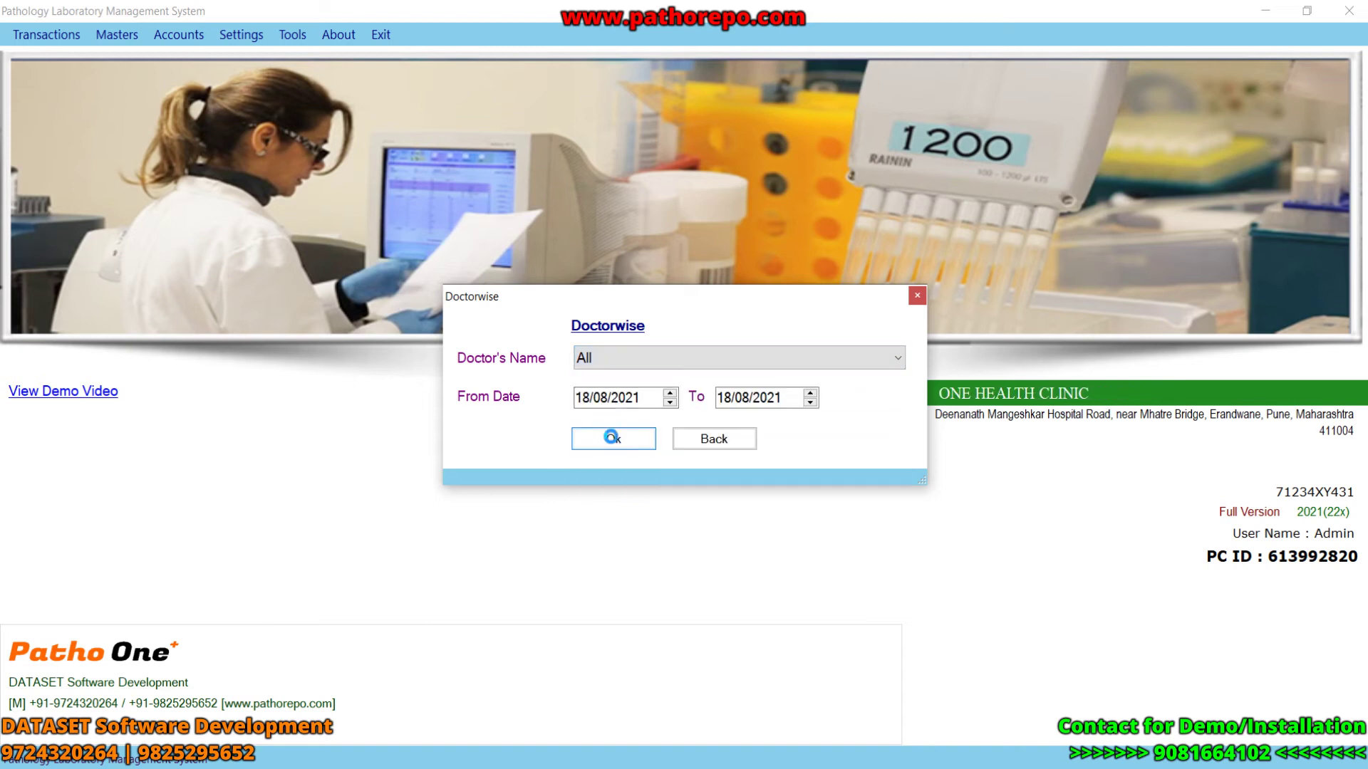
click(612, 440)
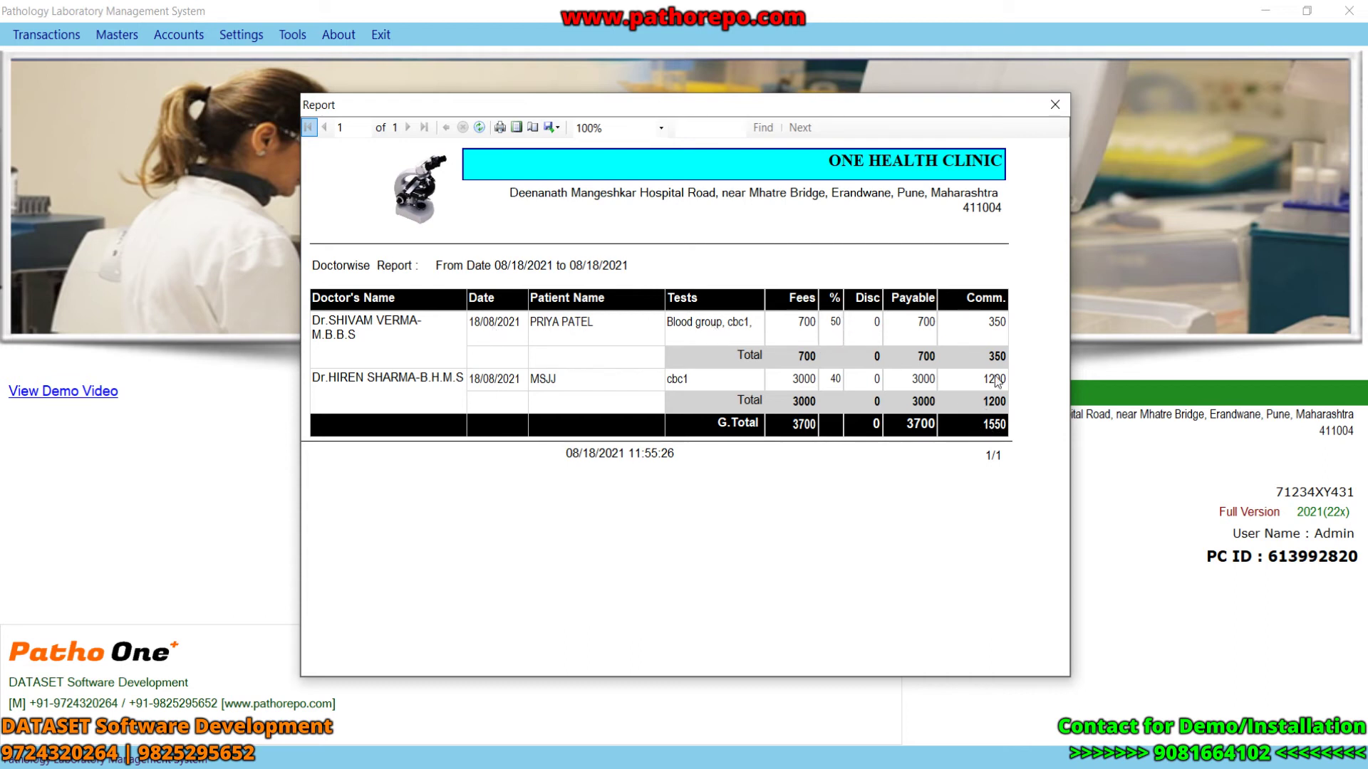
click(1055, 105)
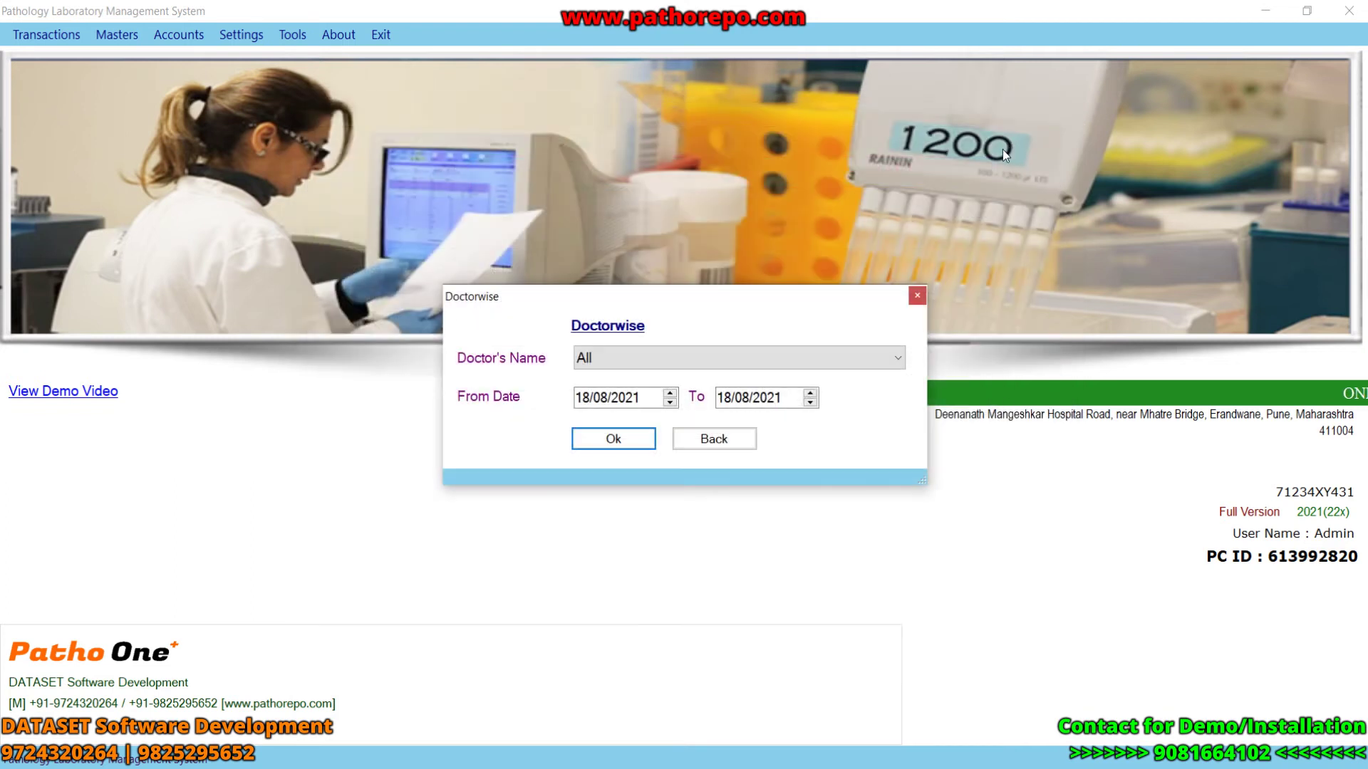
key(Escape)
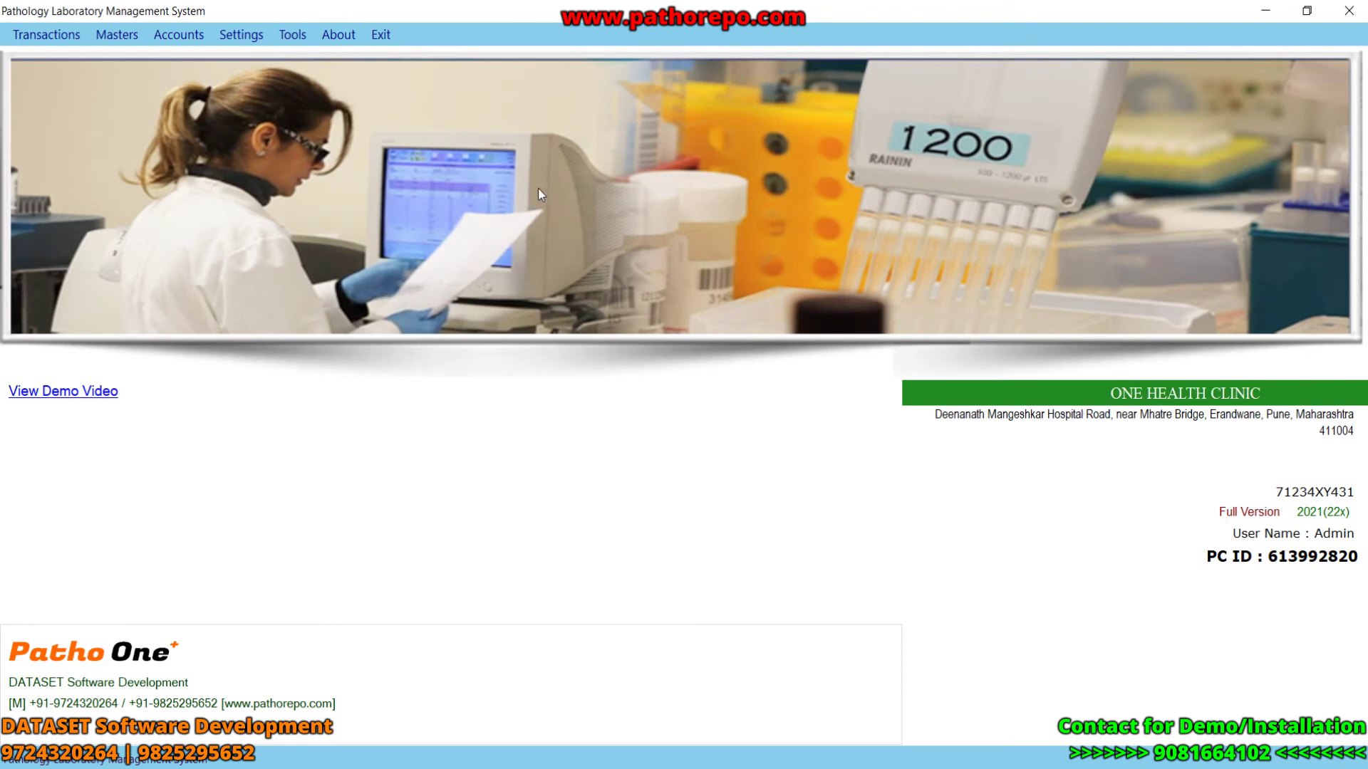
- Generate the Testwise report from 18/06/2021 to 18/08/2021, review both pages, then close it
click(190, 40)
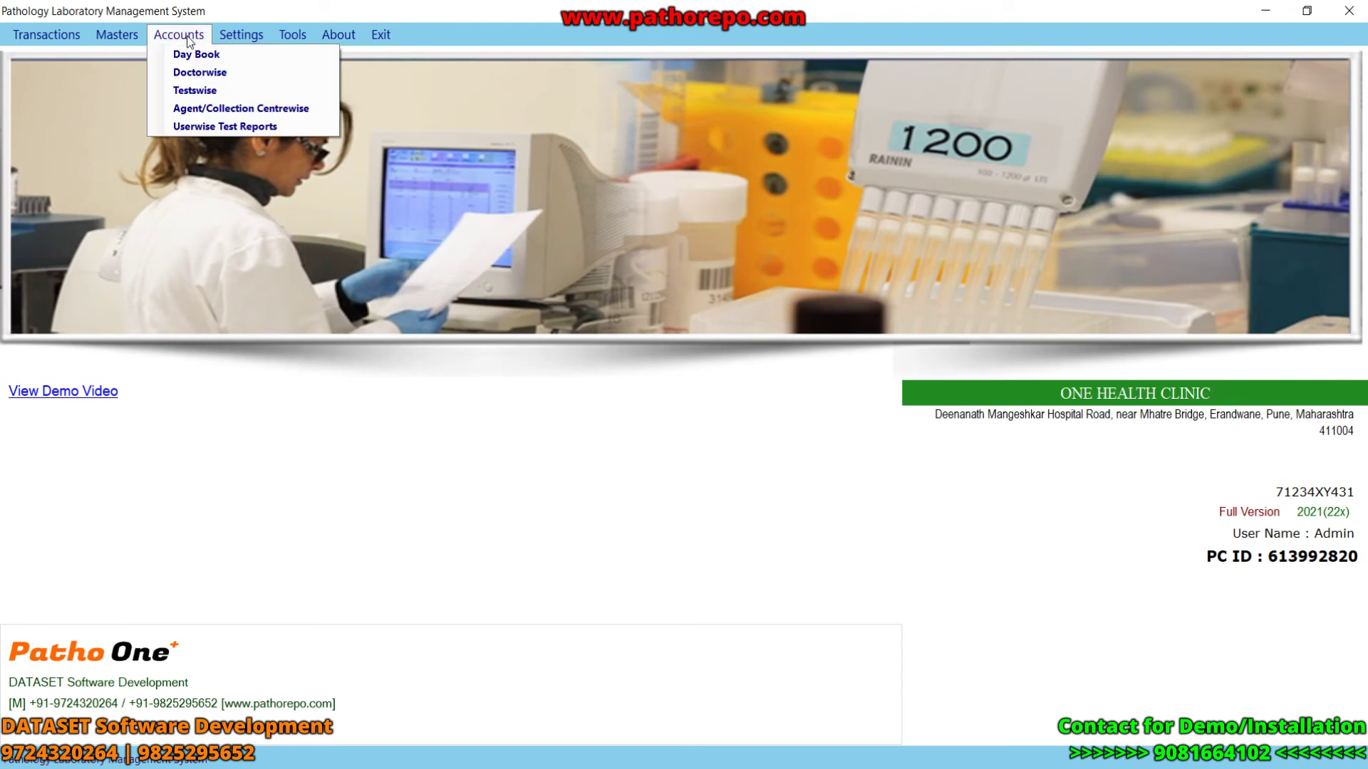
click(207, 90)
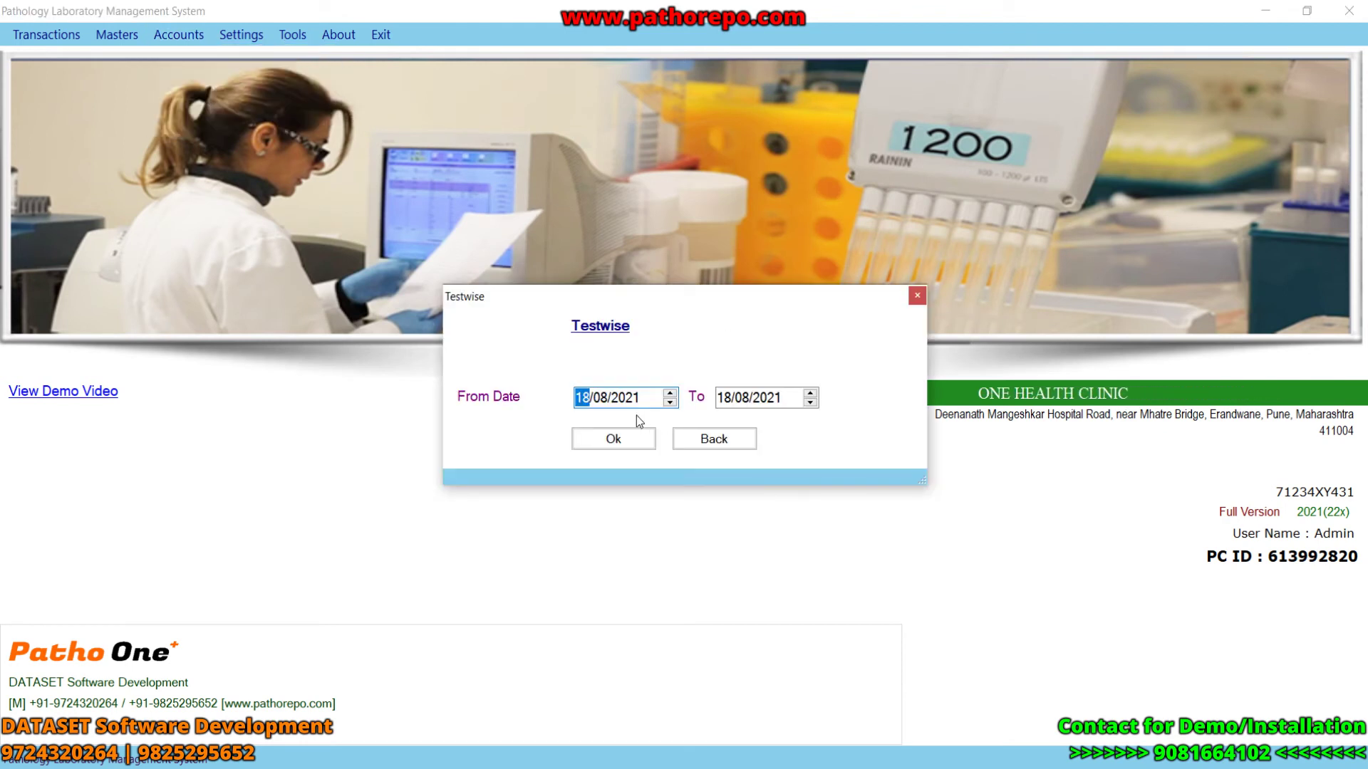
click(600, 399)
click(603, 434)
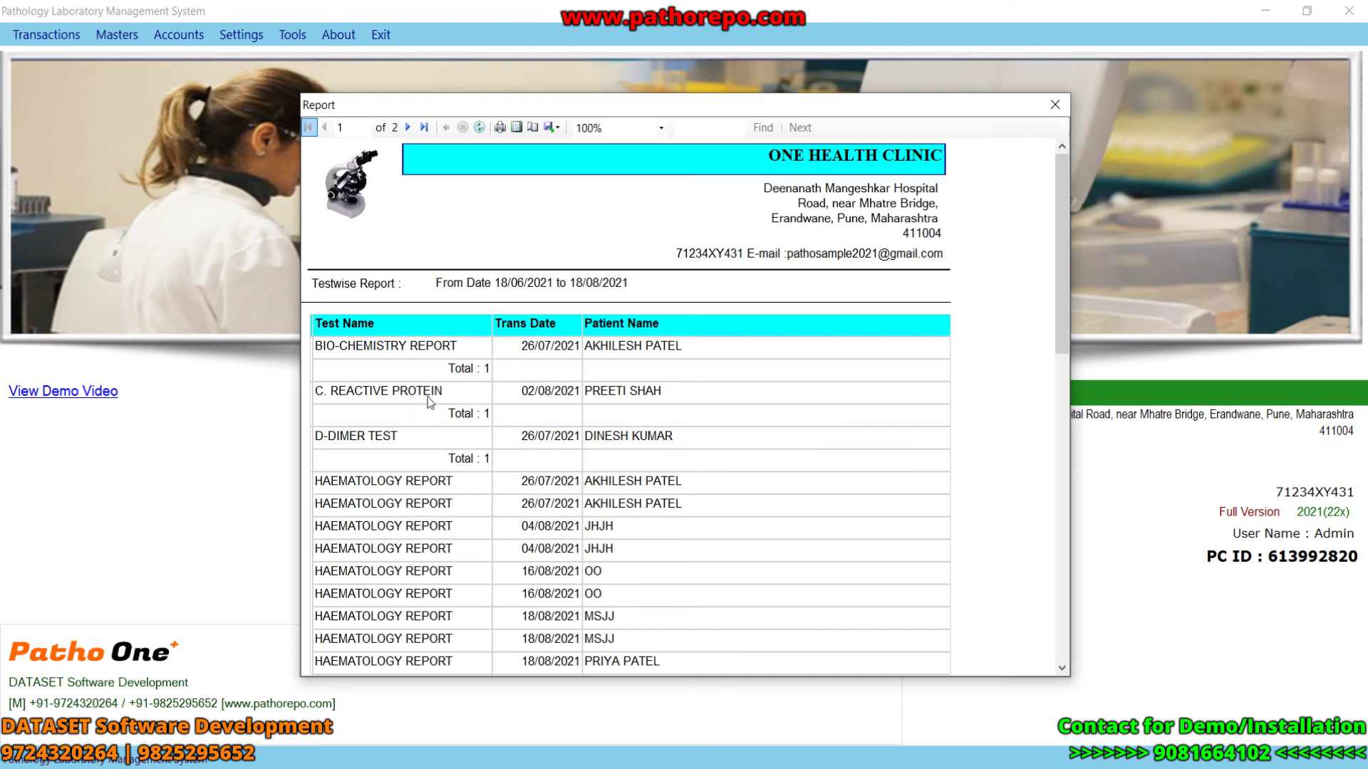
drag(1061, 345, 1102, 656)
scroll(727, 558, down, 3)
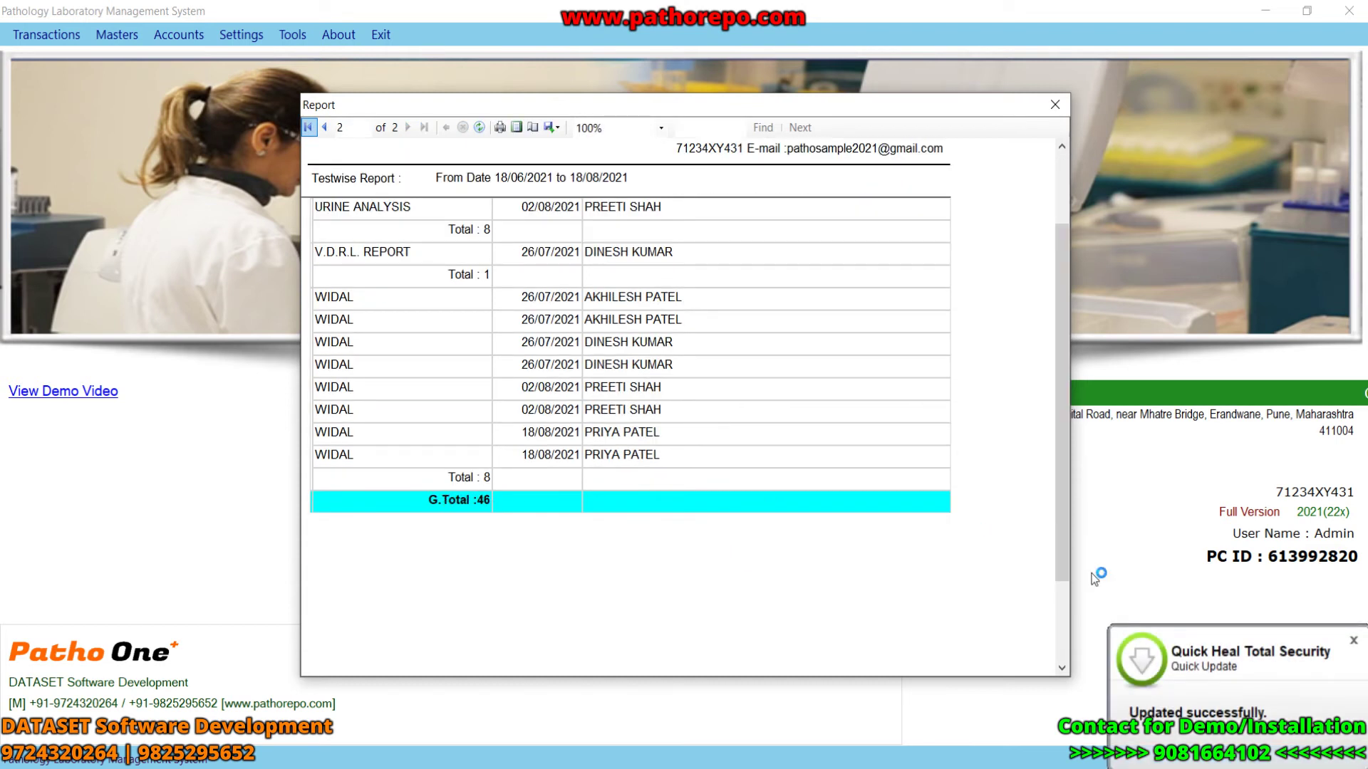
click(1354, 640)
click(1055, 105)
click(706, 428)
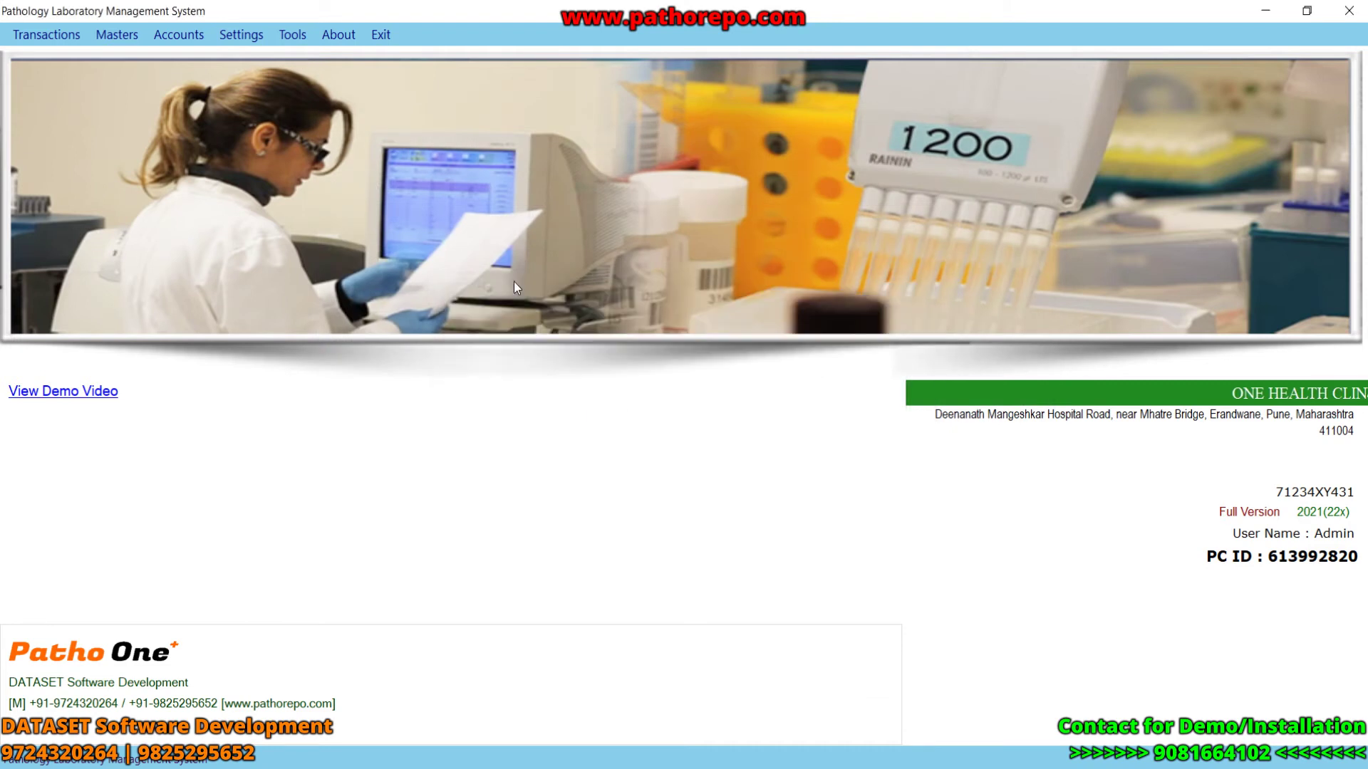
- Generate and review the Agent/Collection Centrewise report for 18/08/2021, then close it
click(172, 37)
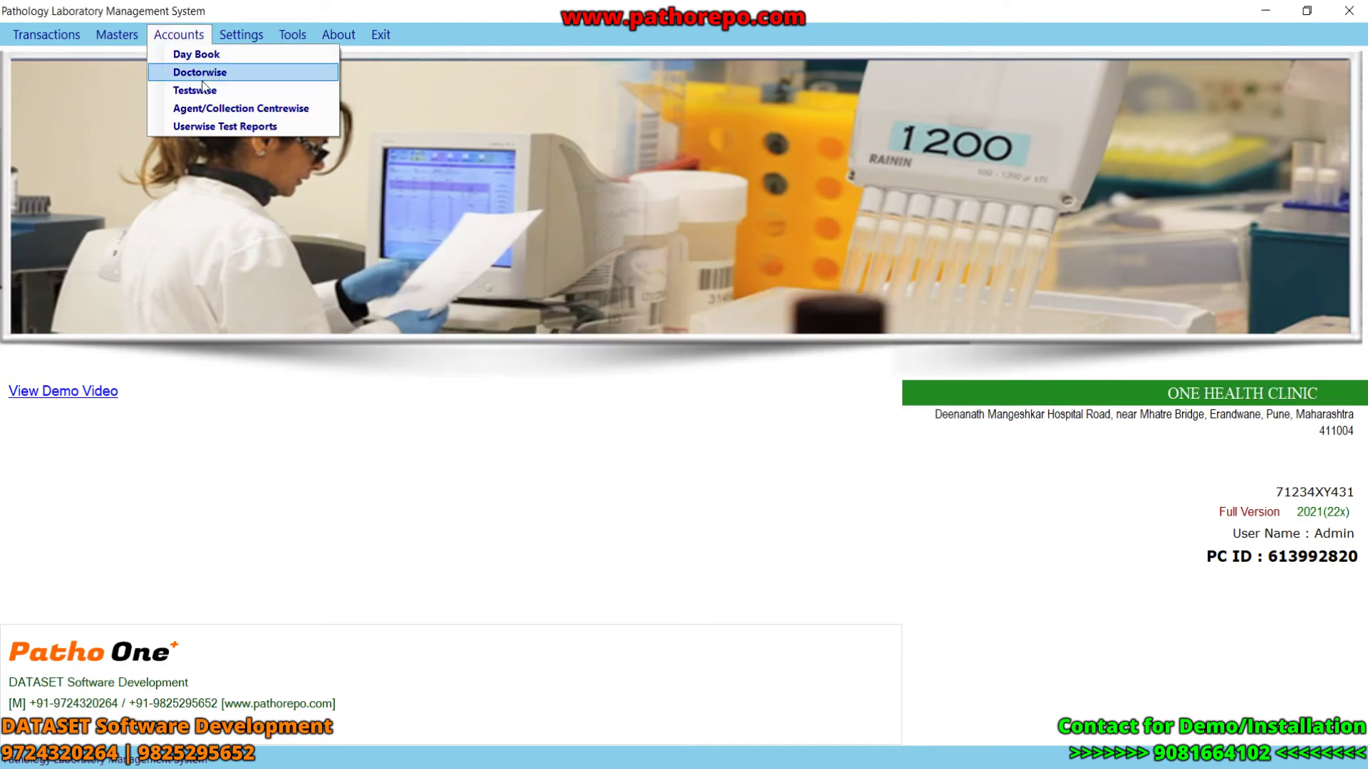
click(245, 114)
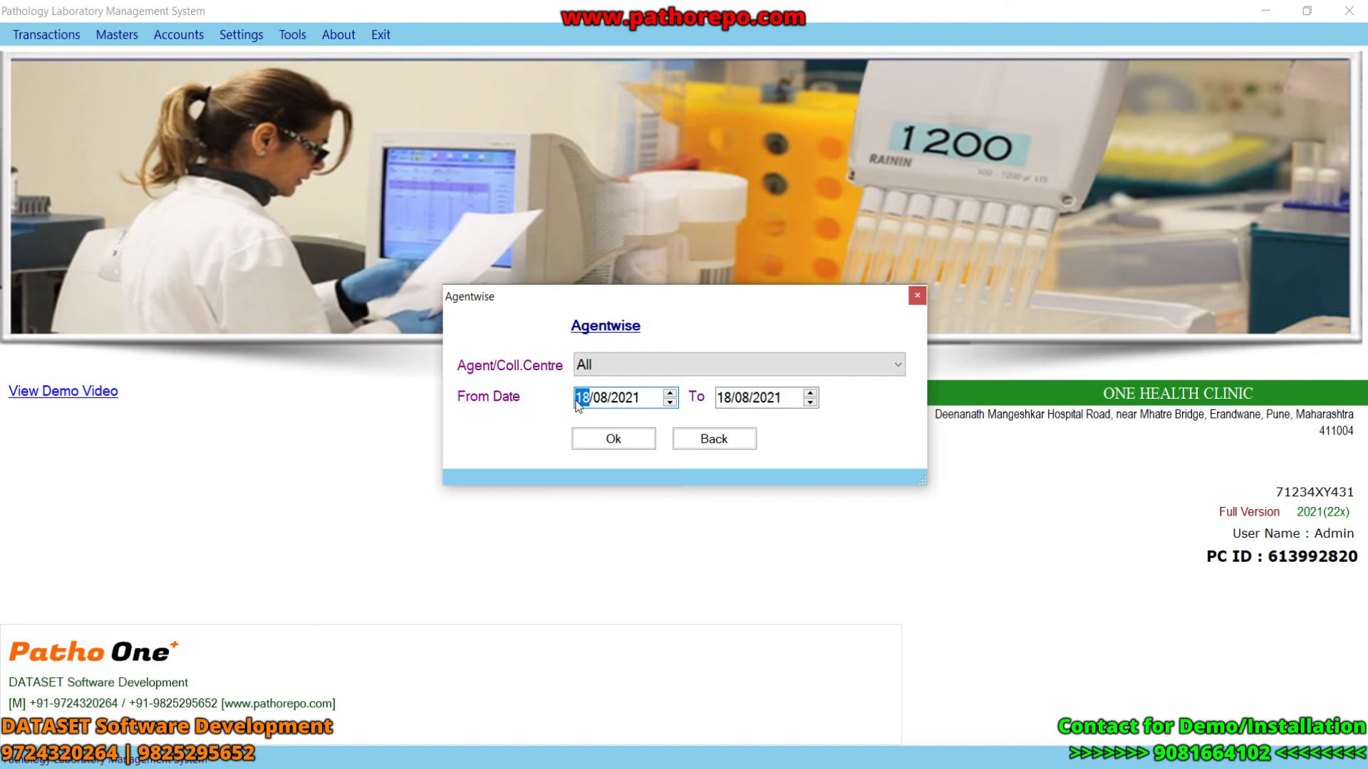
click(617, 439)
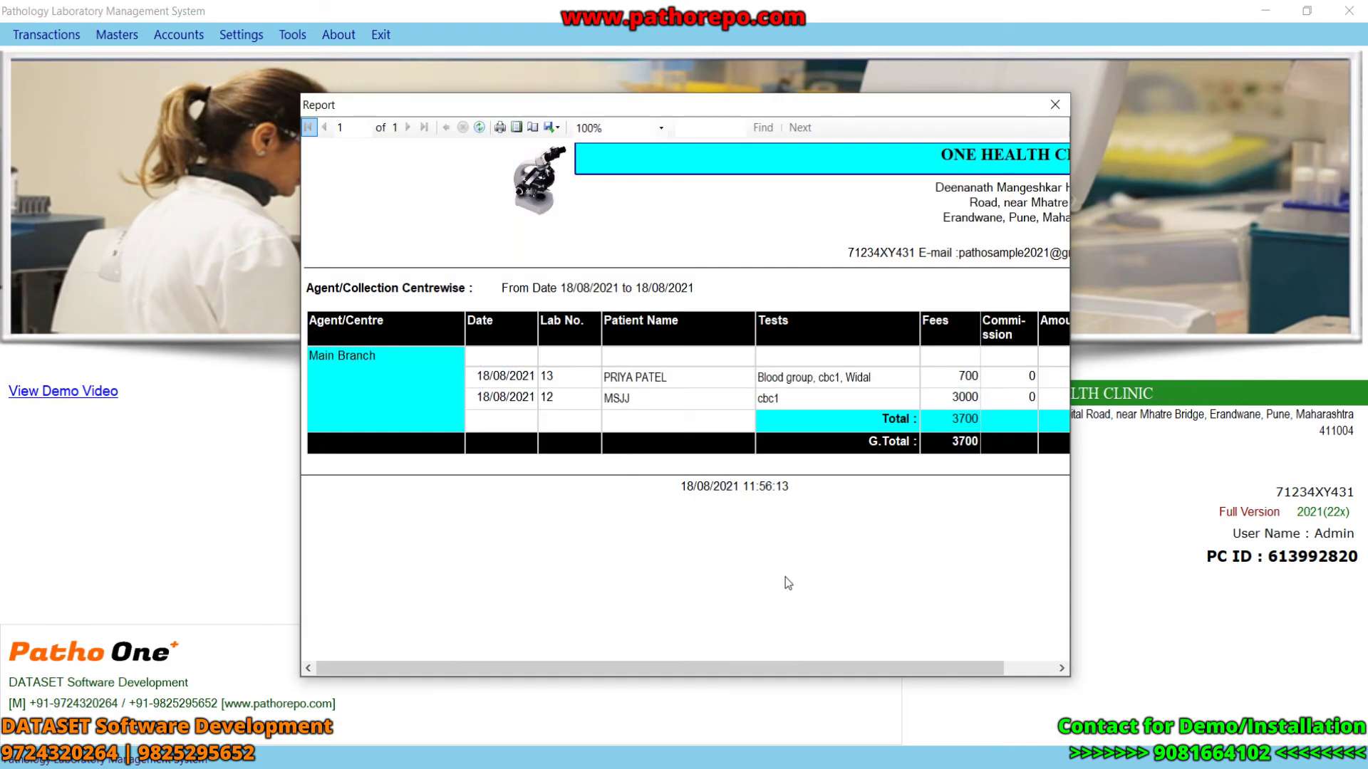
drag(804, 664, 854, 664)
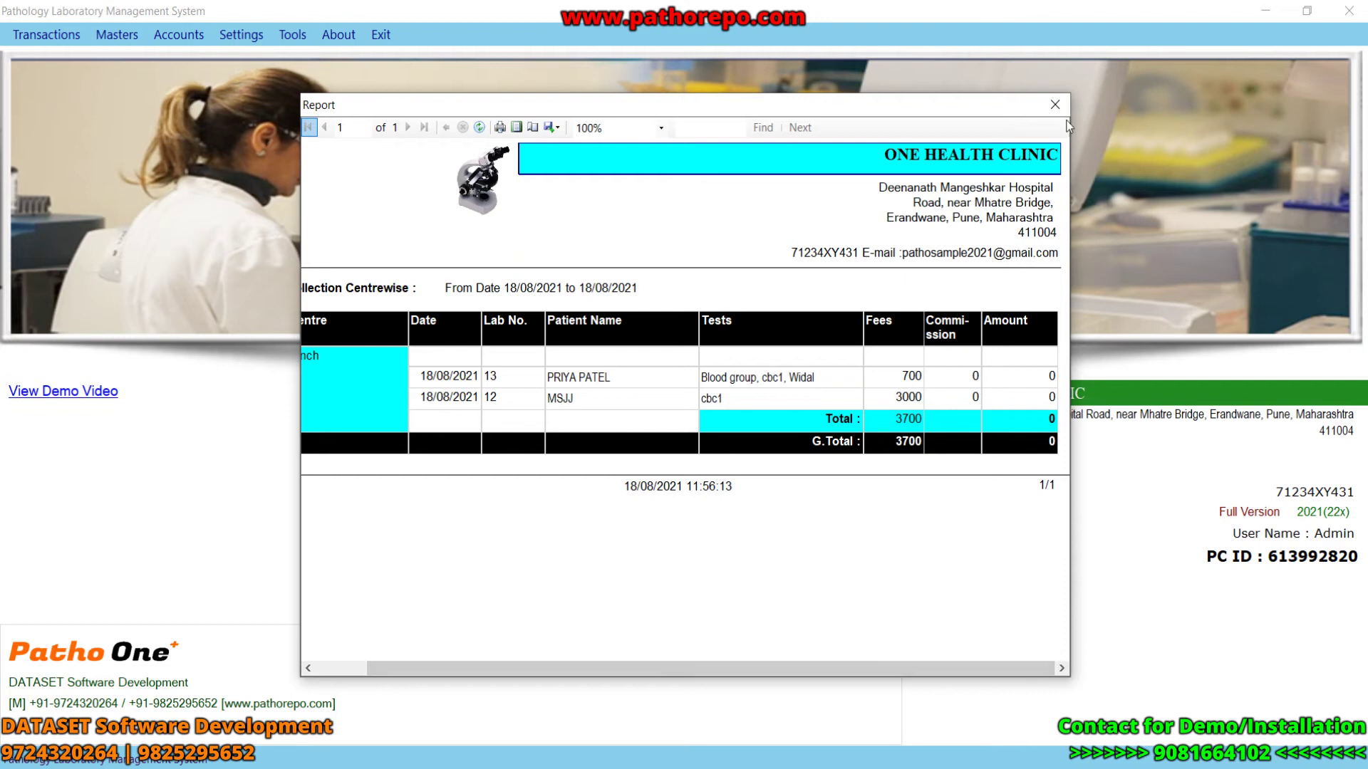
click(1055, 105)
click(715, 438)
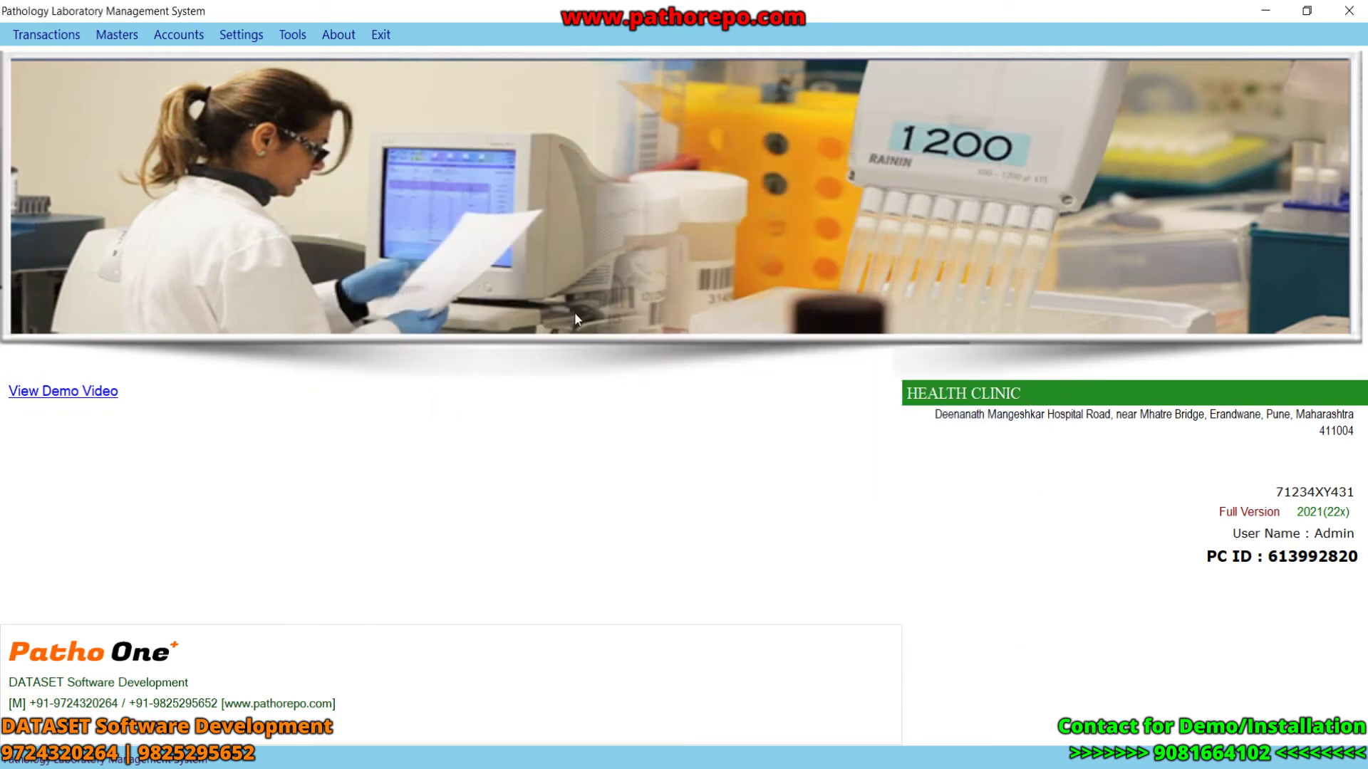
- Open the Userwise Test Reports dialog, check the user list (Admin, User1), and close it
click(178, 34)
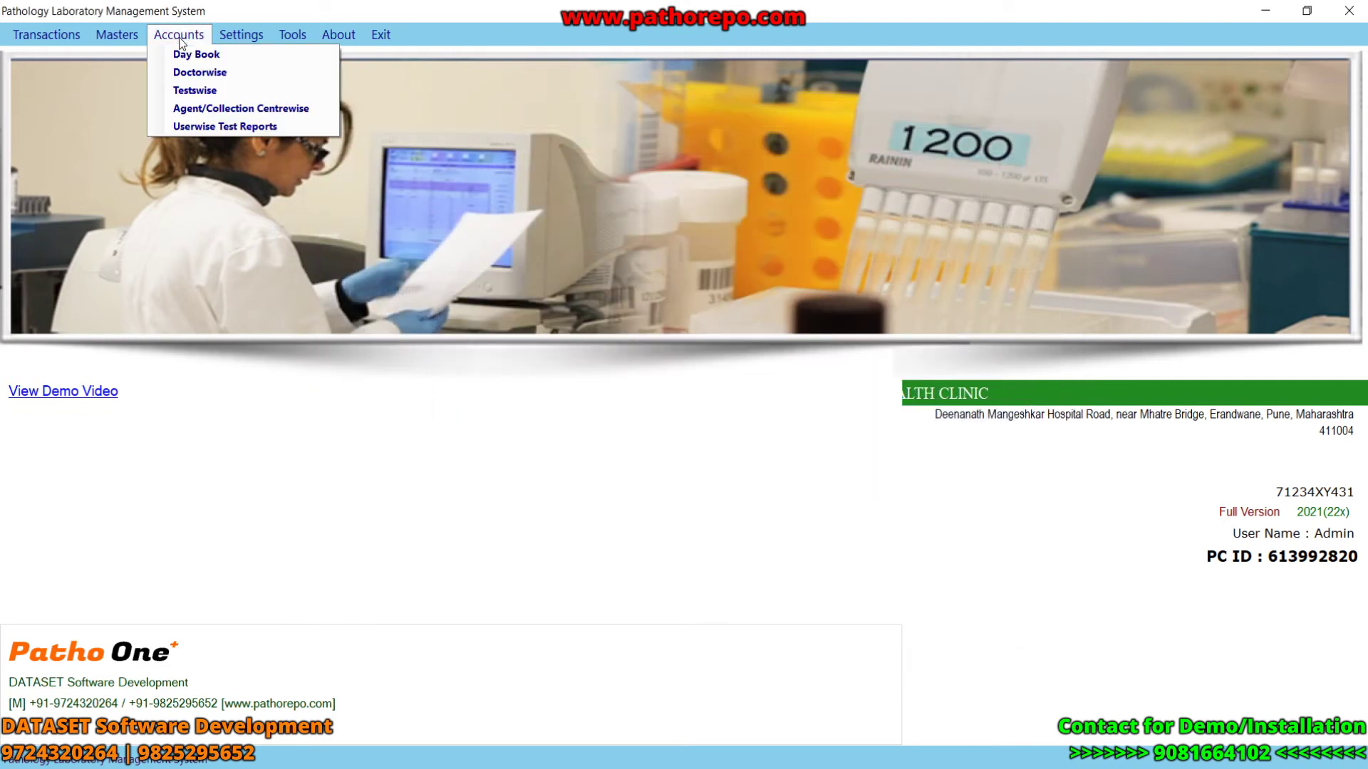
click(211, 127)
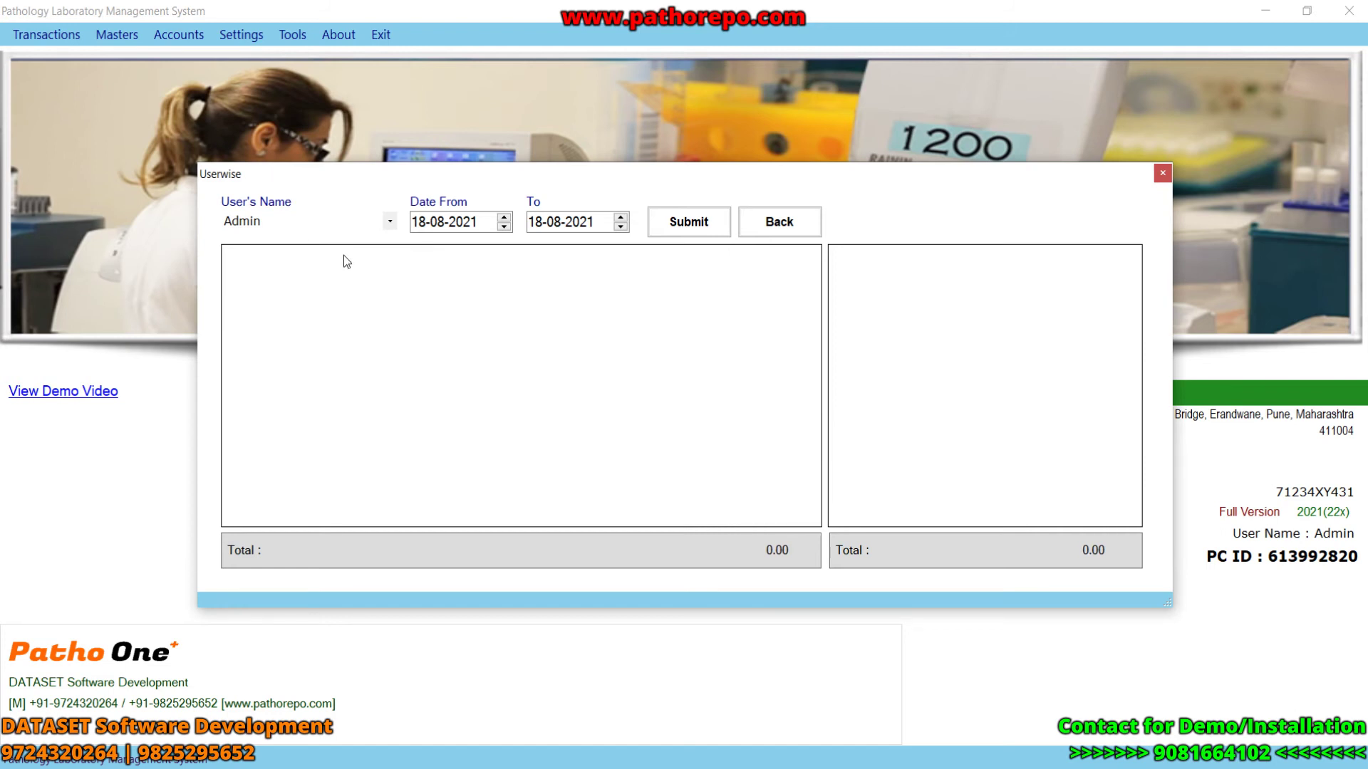
click(390, 221)
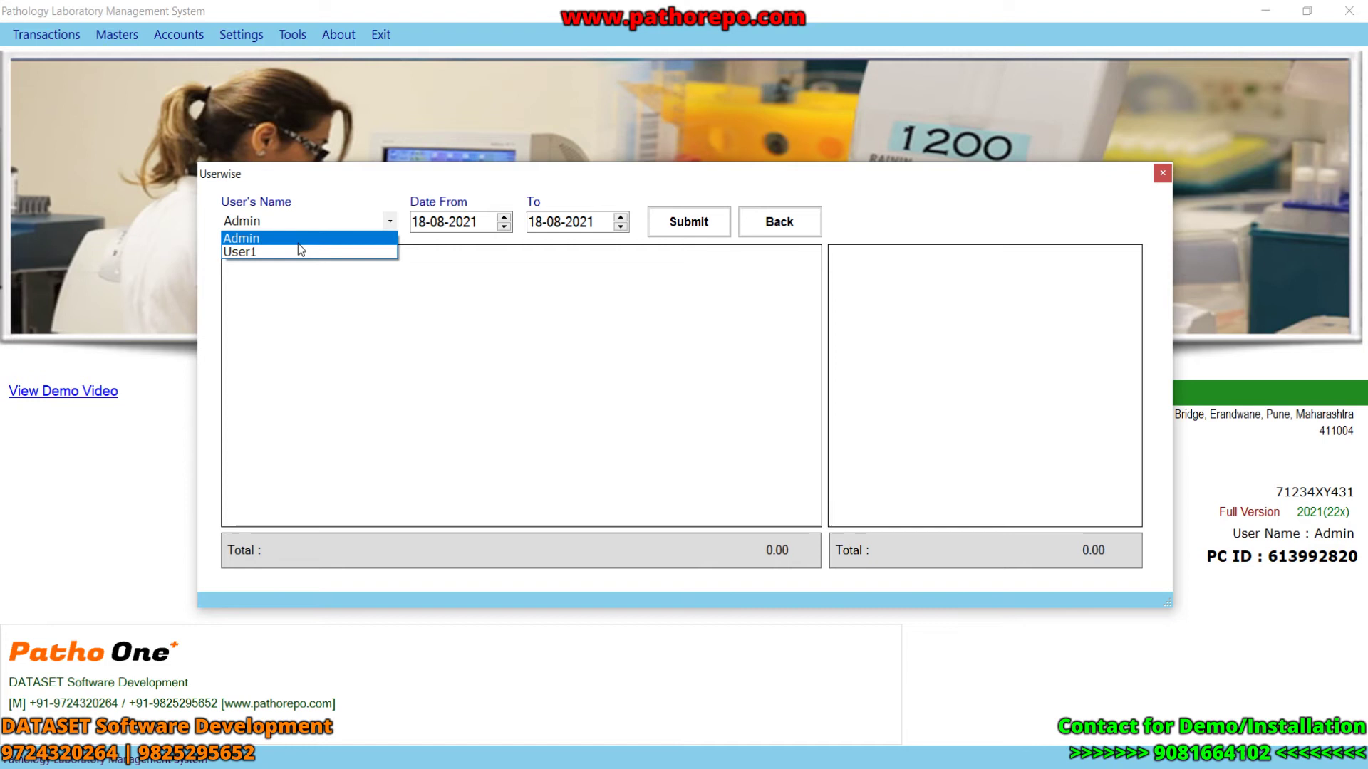
click(296, 242)
click(1162, 174)
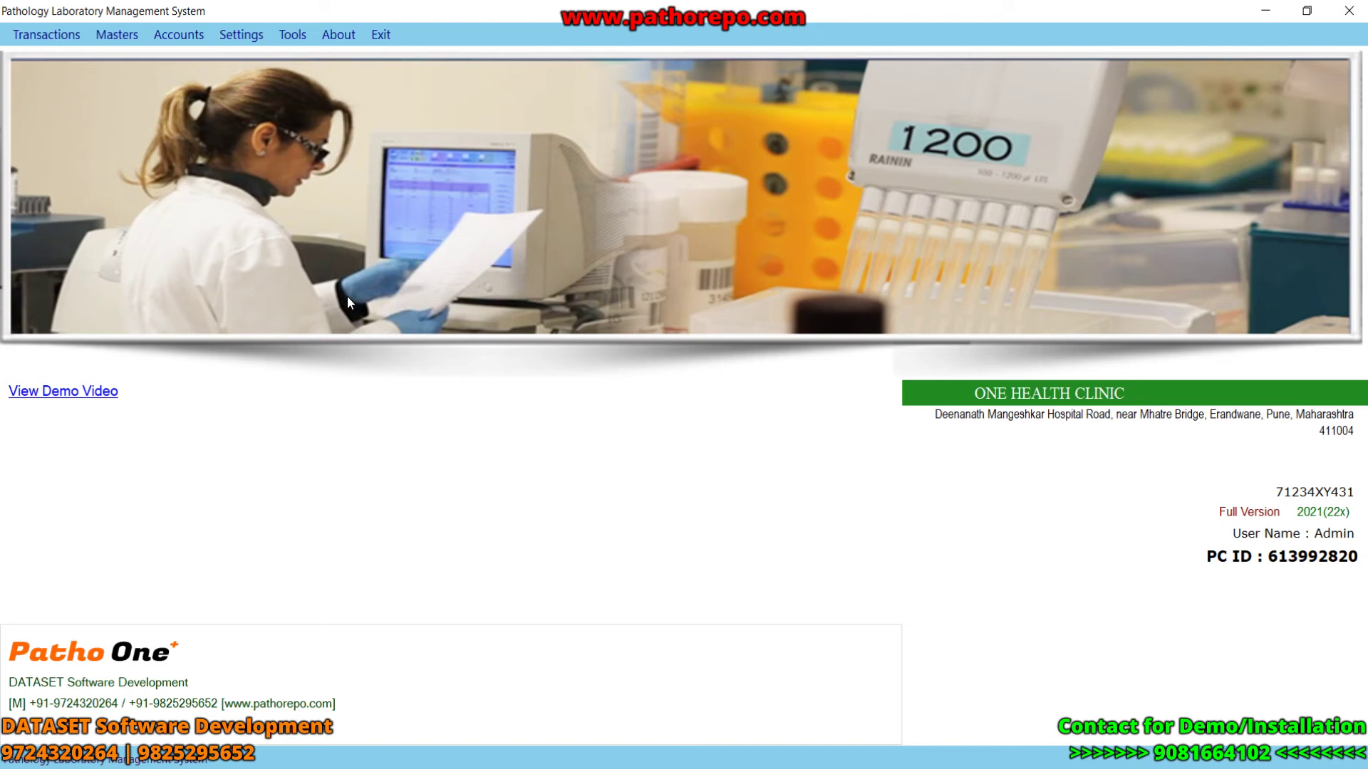
- Update lab ID 13's patient entry to 700 paid and save it
click(34, 35)
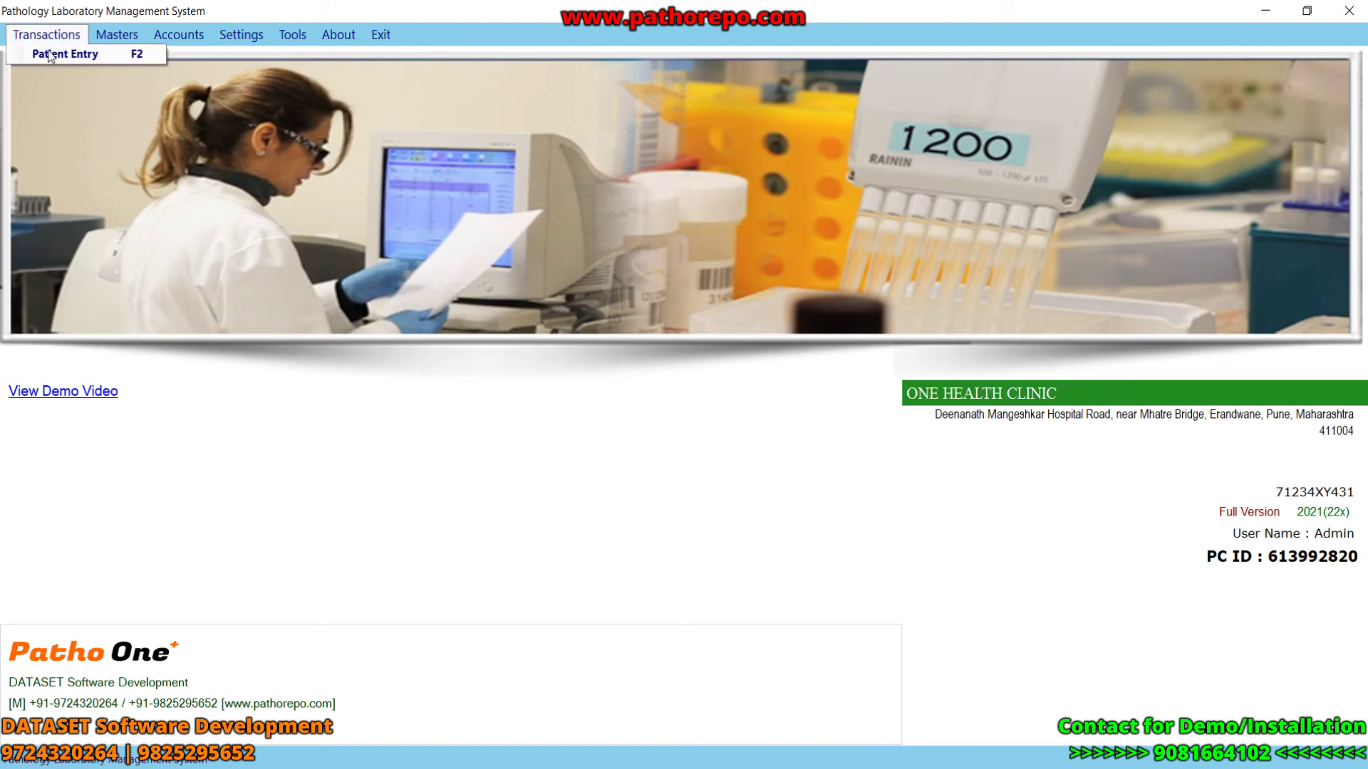
click(57, 54)
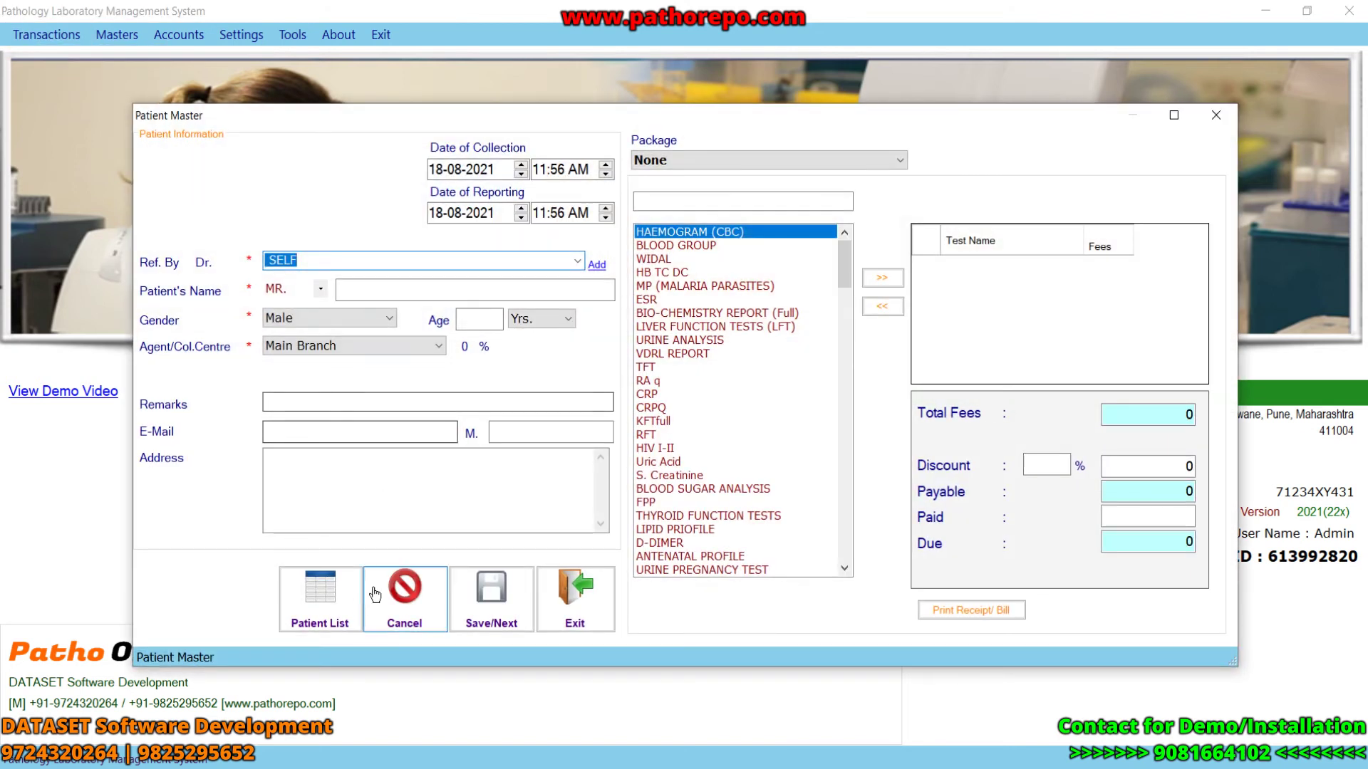
click(332, 589)
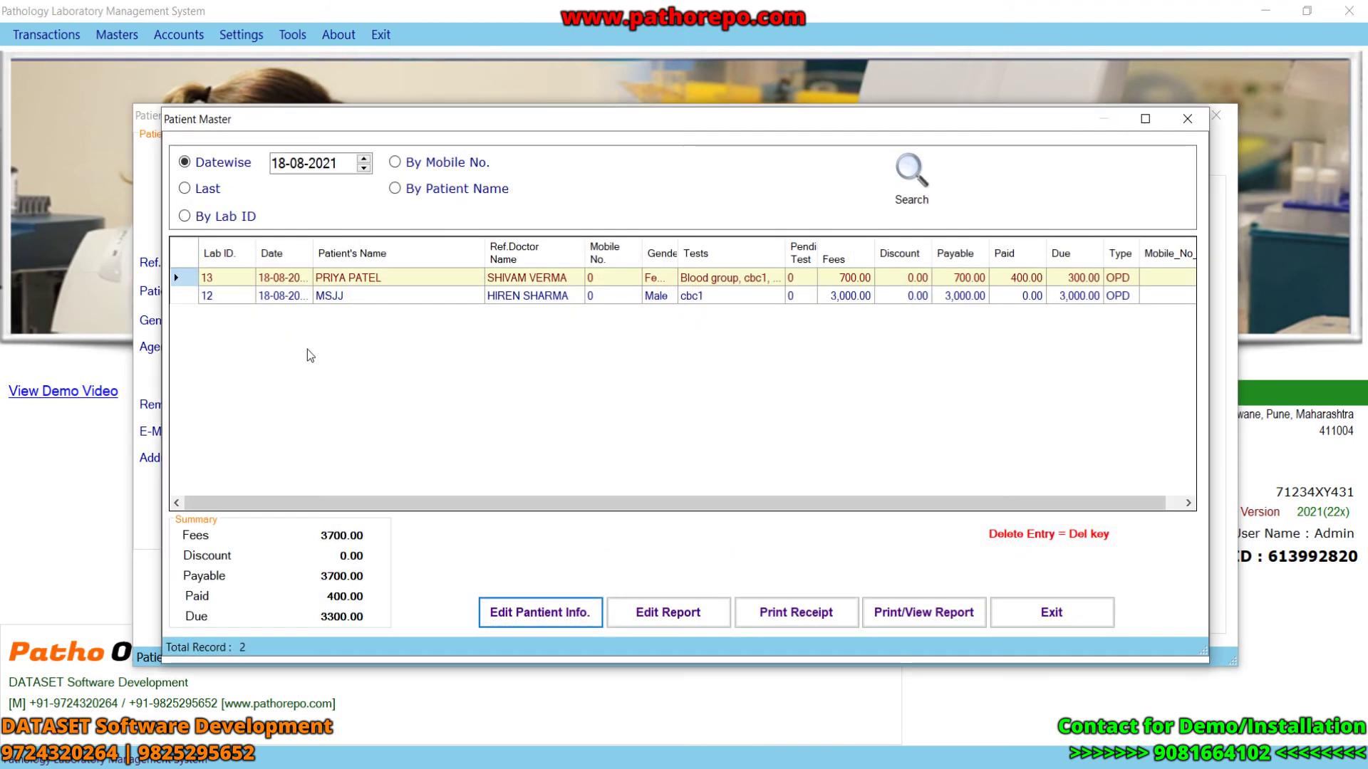
click(553, 614)
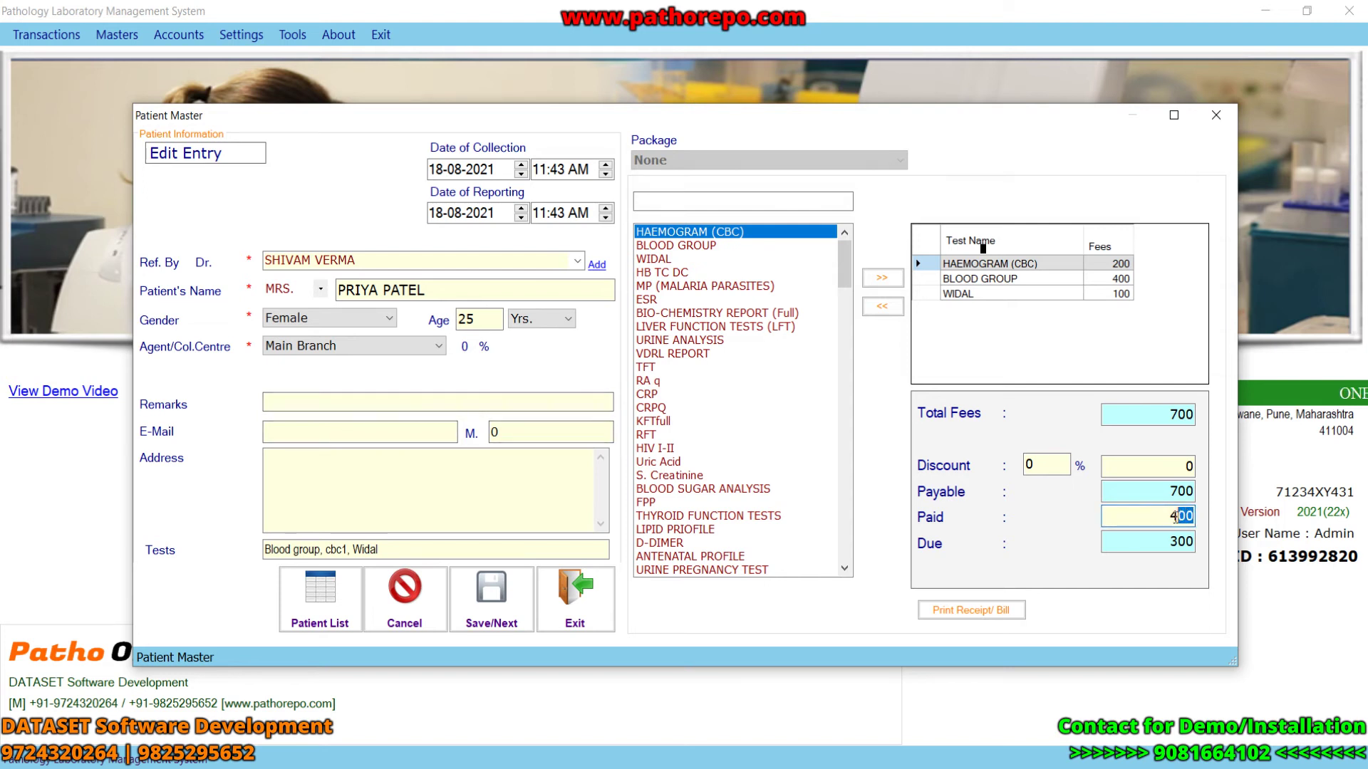
key(BackSpace)
text(700)
click(492, 597)
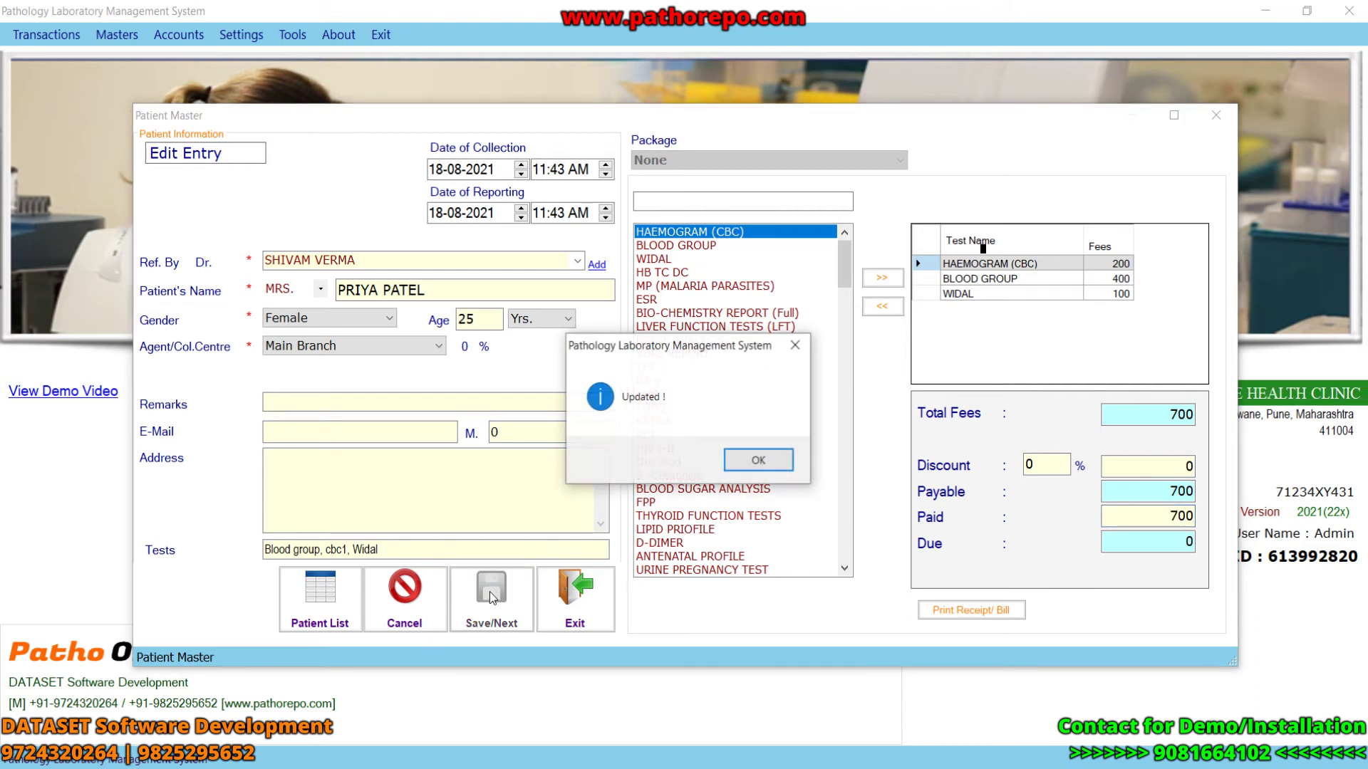
click(758, 461)
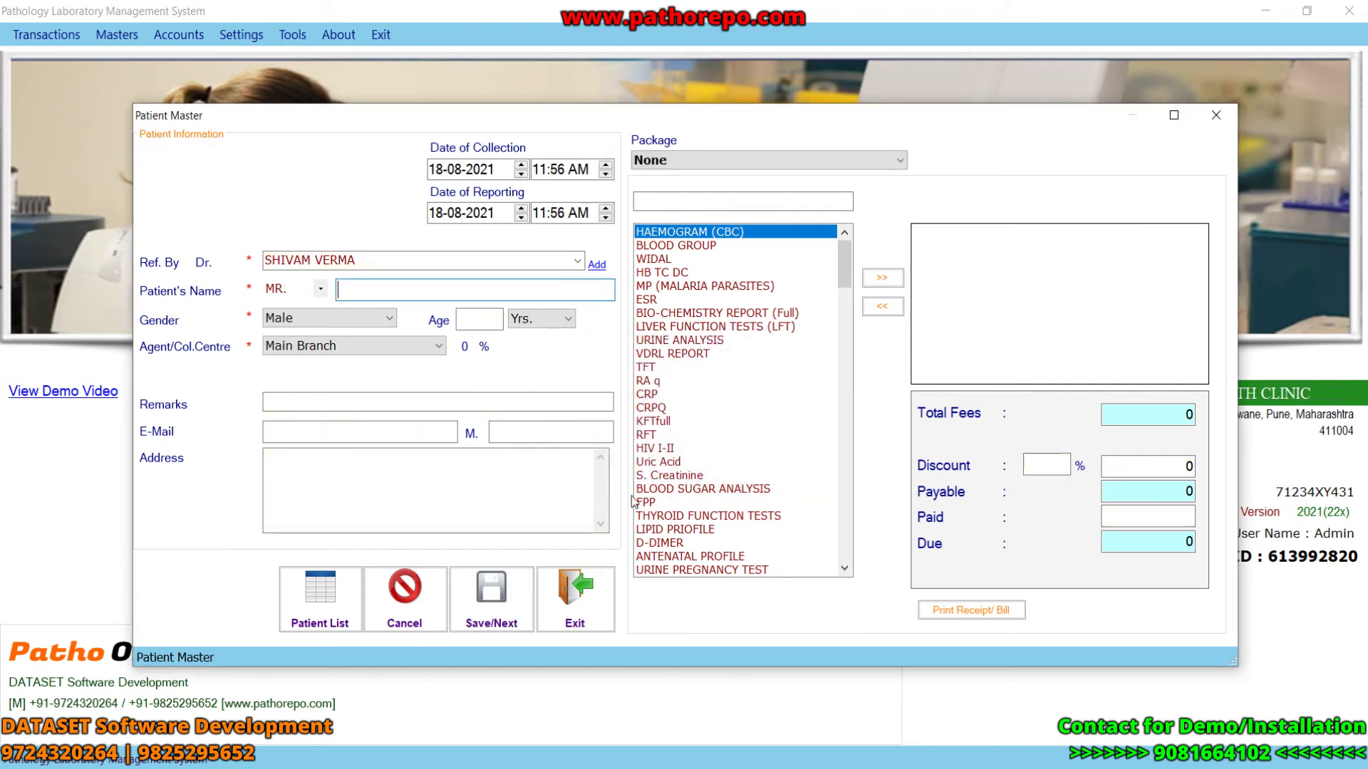
- Check the saved patient list, then close it and the patient entry form
click(309, 593)
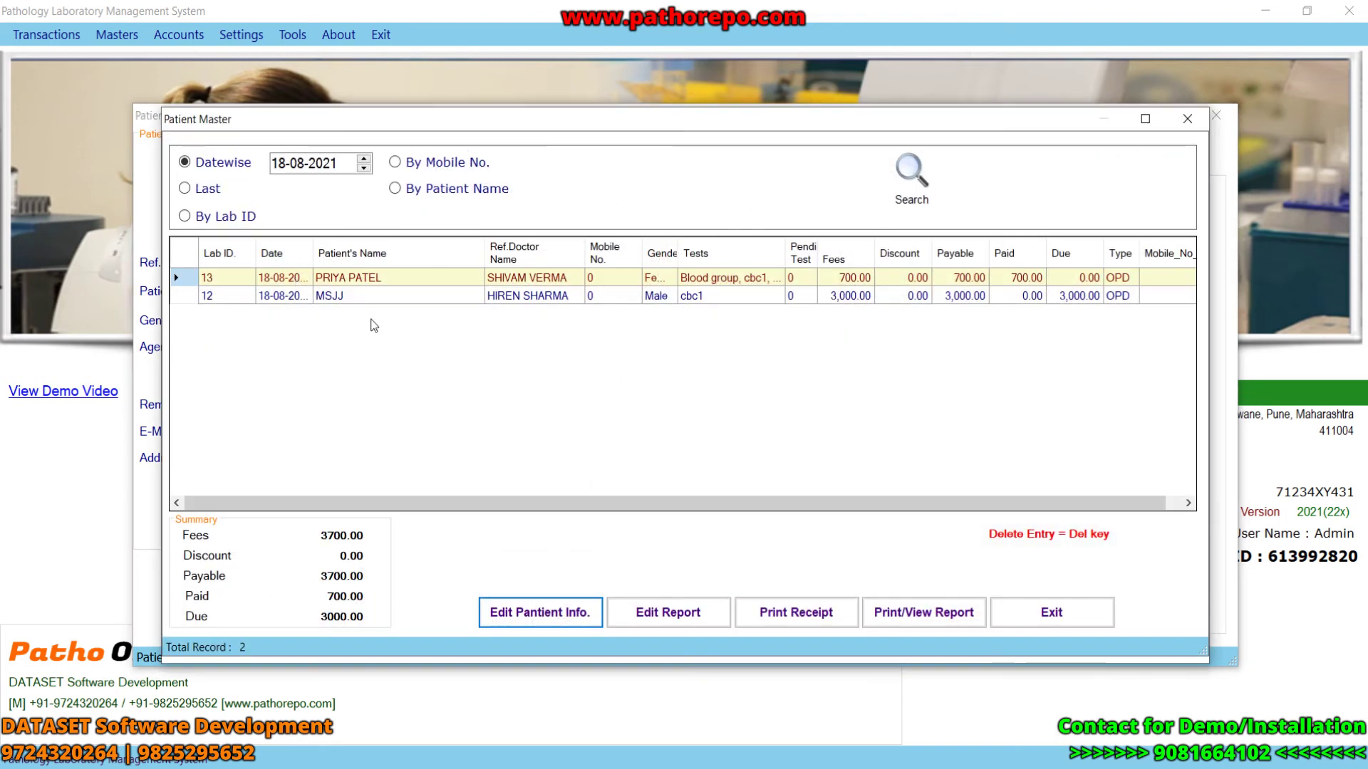
drag(593, 509, 608, 509)
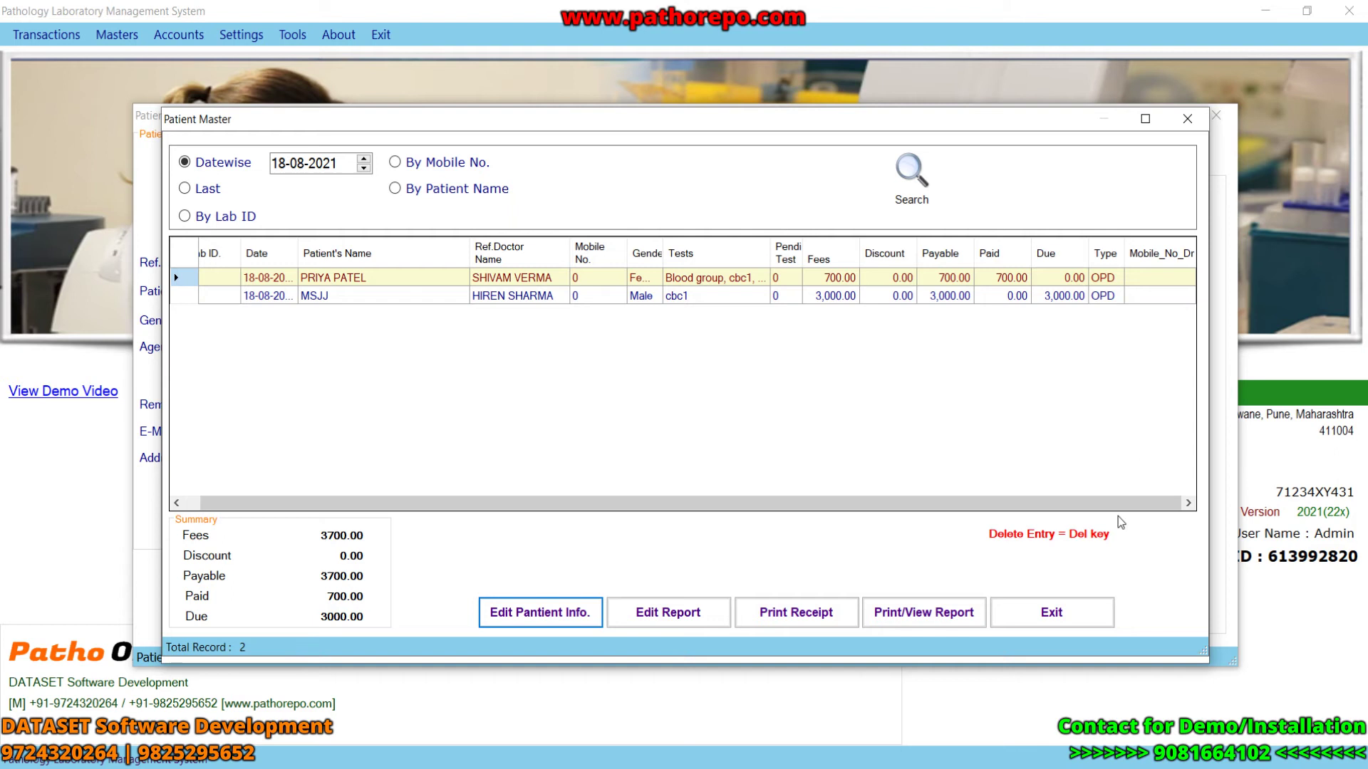
click(1053, 612)
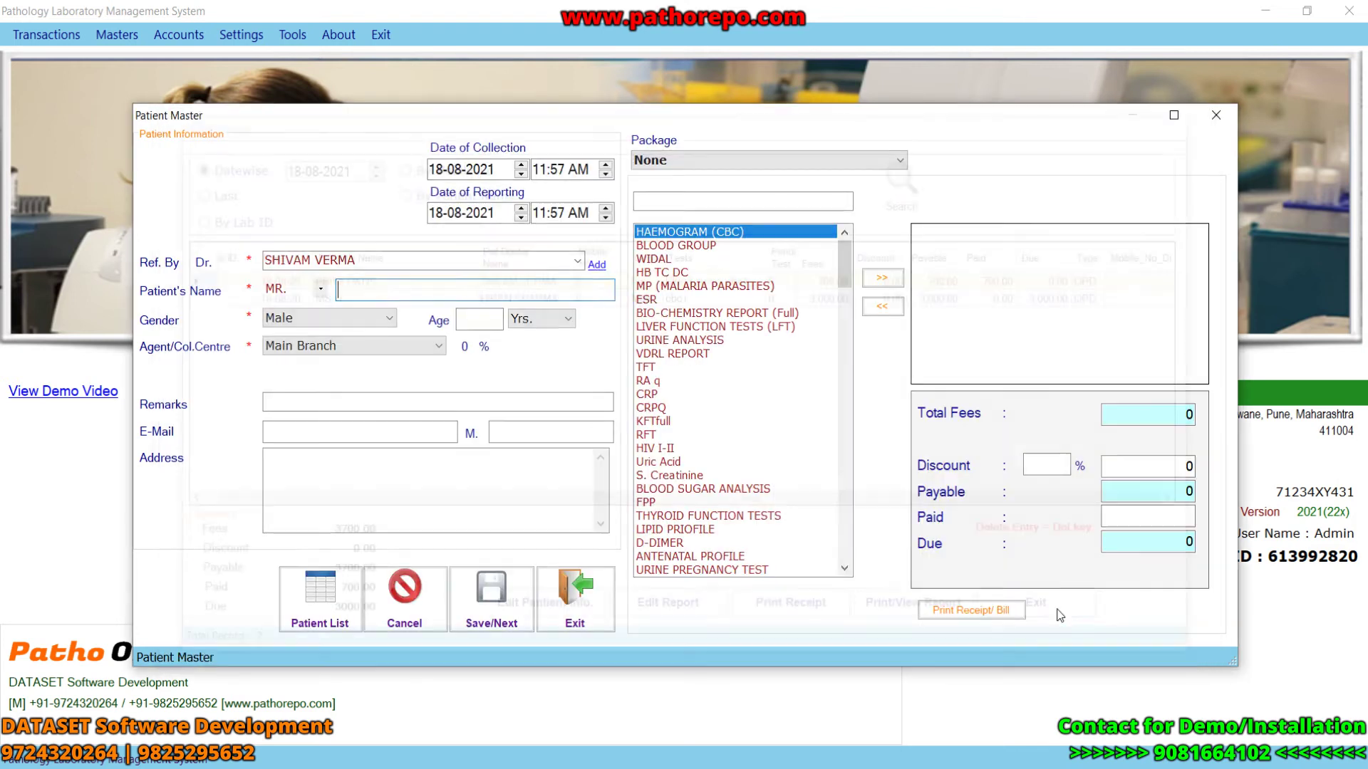
click(1216, 115)
key(alt+s)
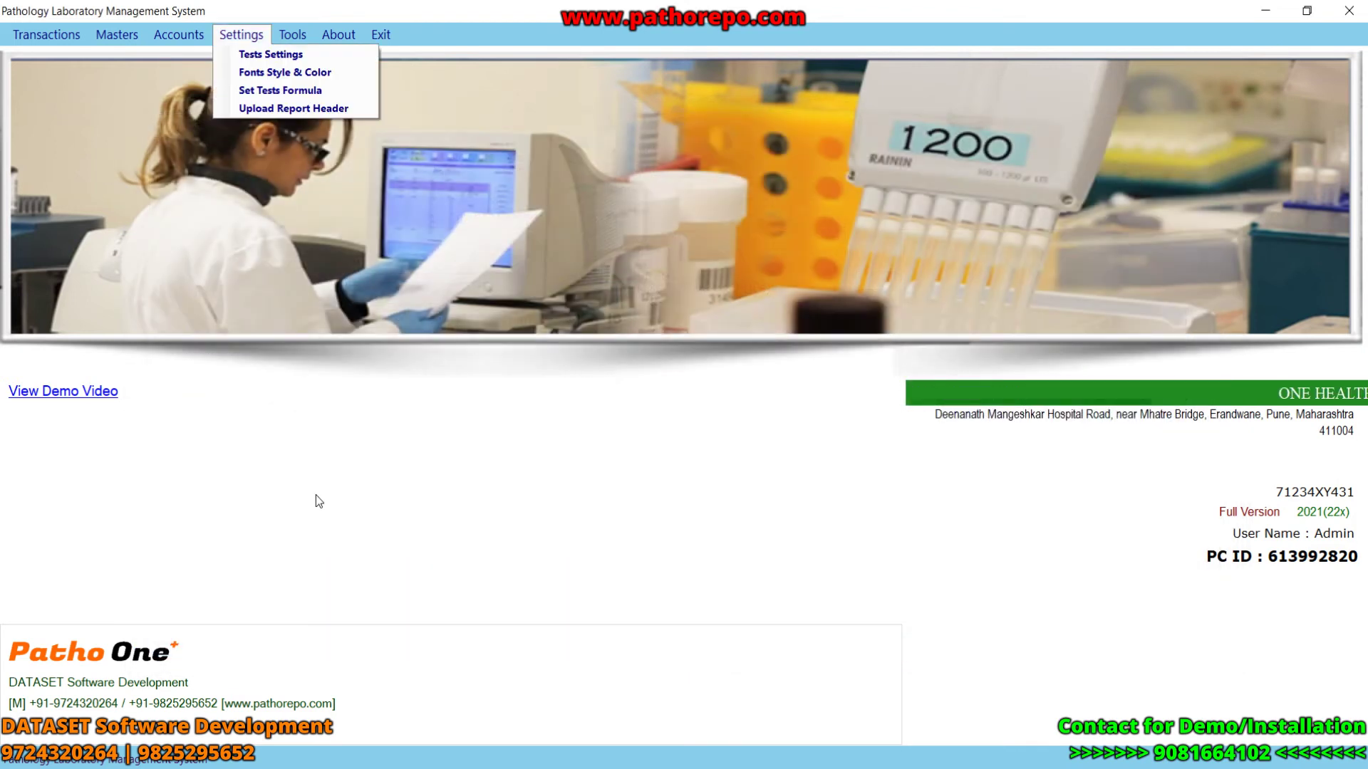
- Open Tests Settings from the Settings menu
key(Escape)
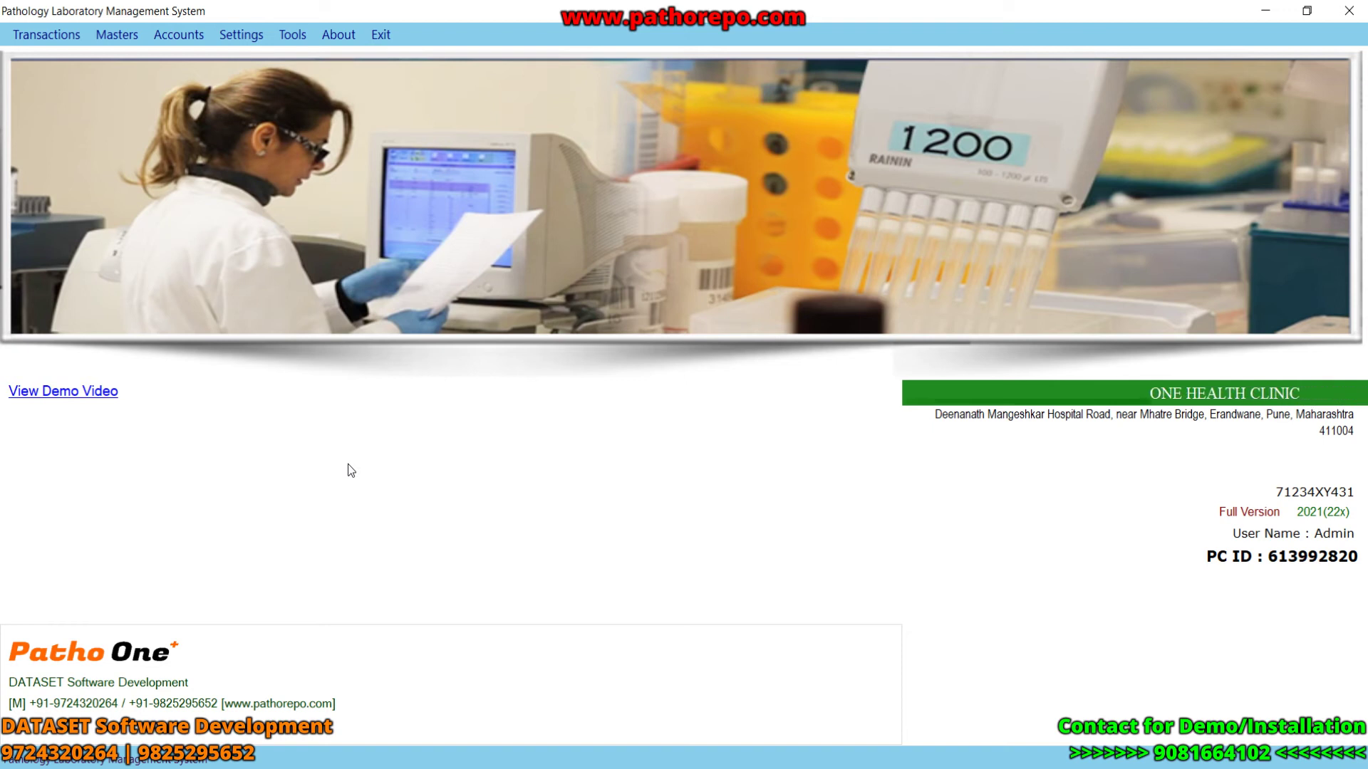
click(254, 37)
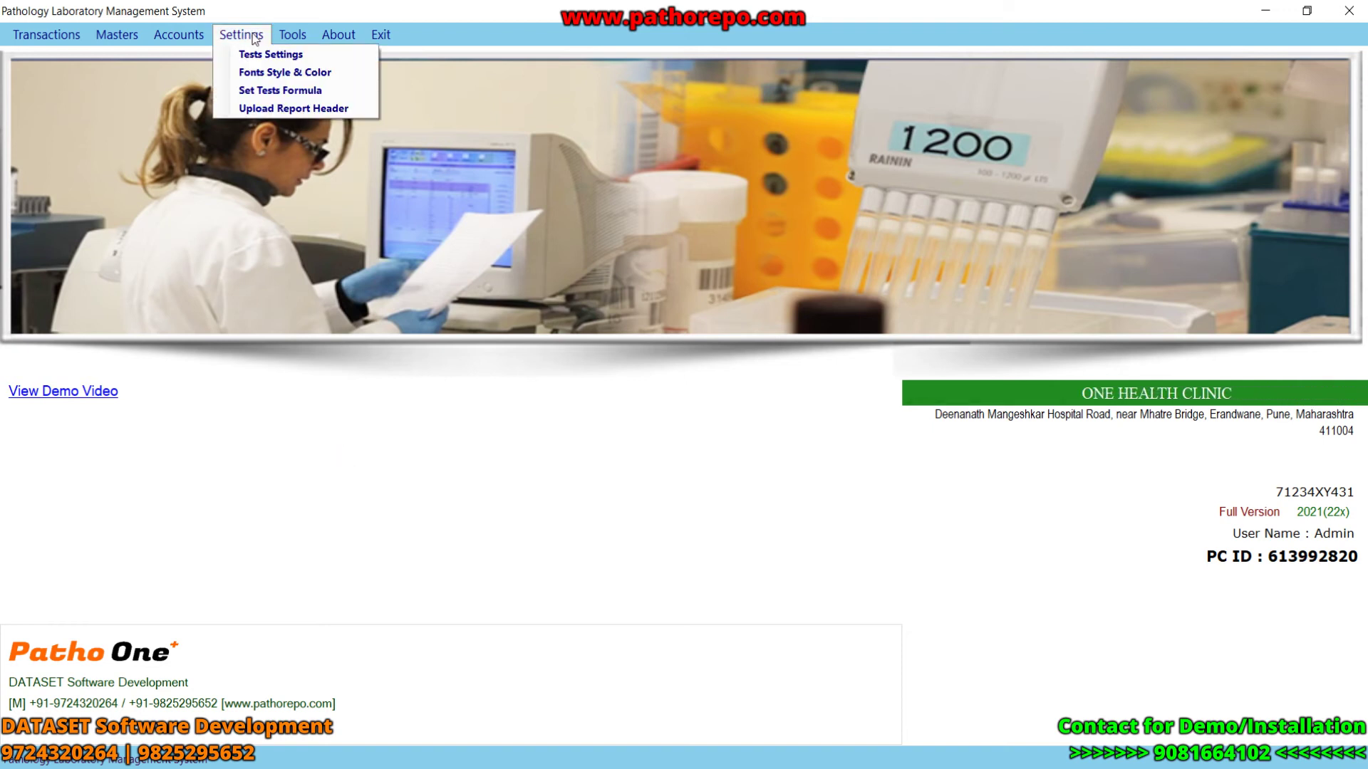
click(285, 56)
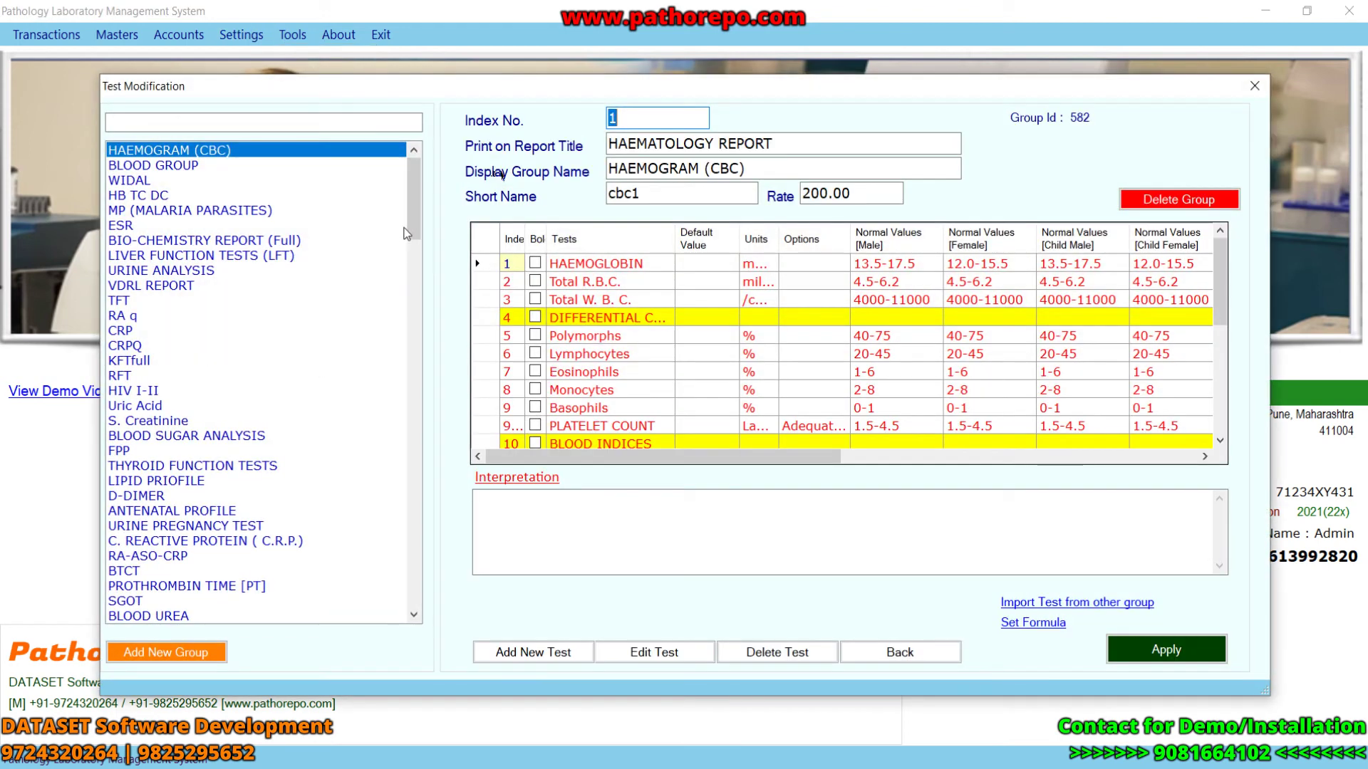
drag(413, 214, 436, 188)
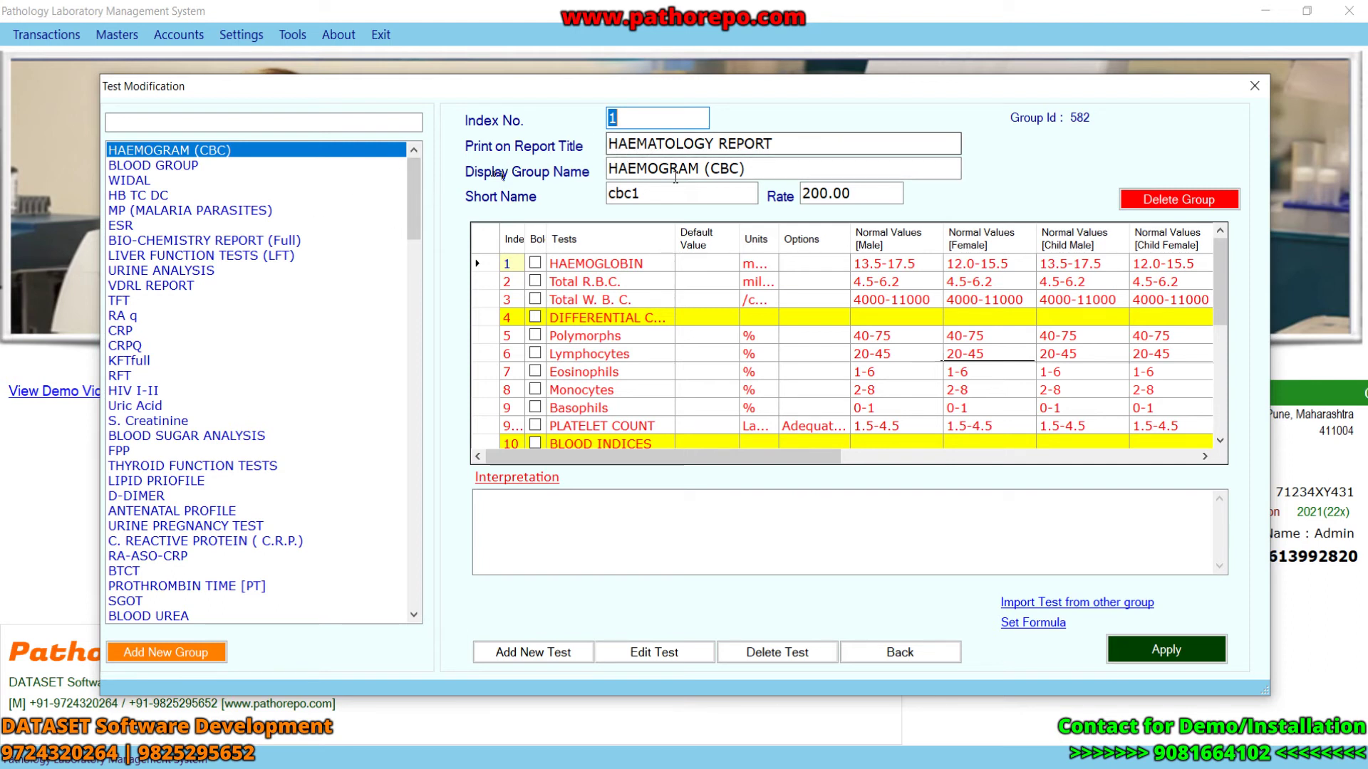
- Change the HAEMOGRAM (CBC) rate from 200 to 300 and select the Total R.B.C. row
click(825, 194)
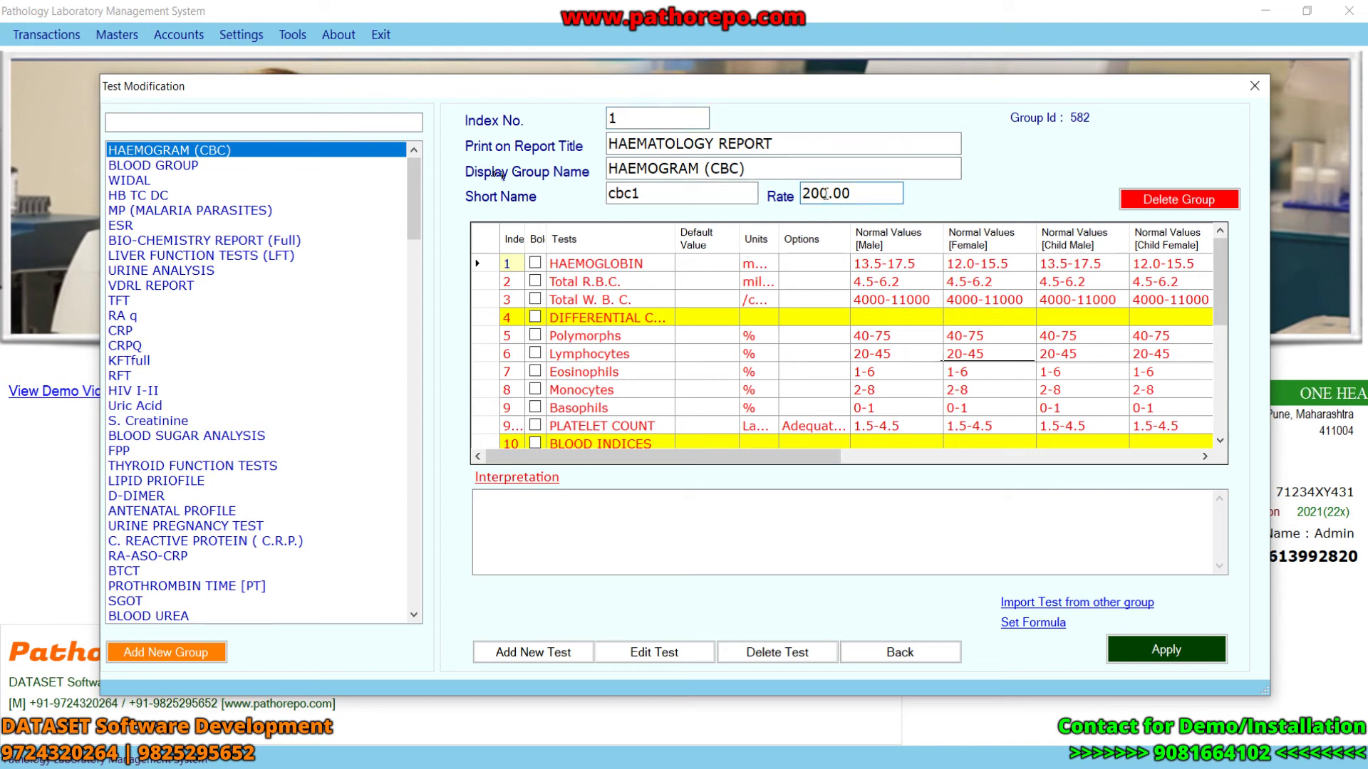
key(BackSpace)
key(BackSpace)
text(300)
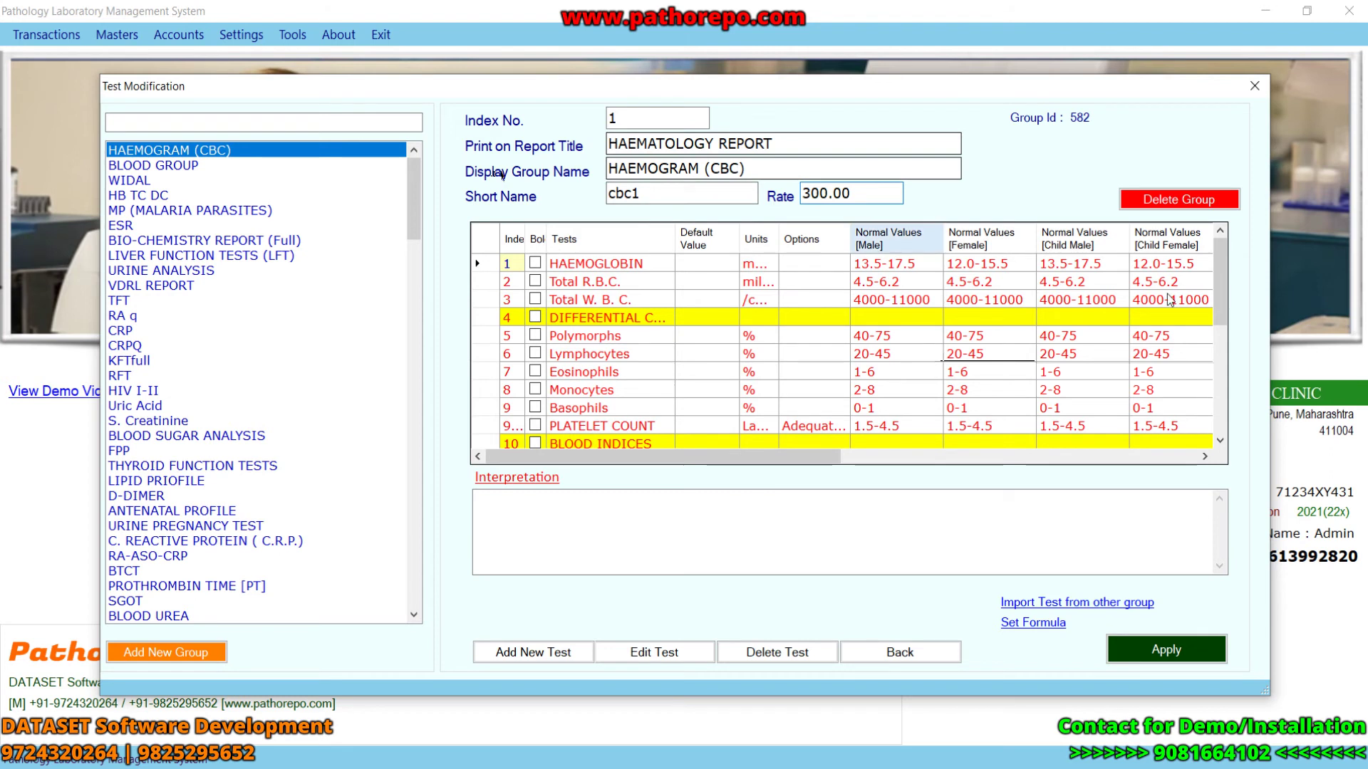
mouse_move(1224, 296)
mouse_down()
mouse_move(1226, 408)
mouse_move(1226, 310)
mouse_up()
click(575, 267)
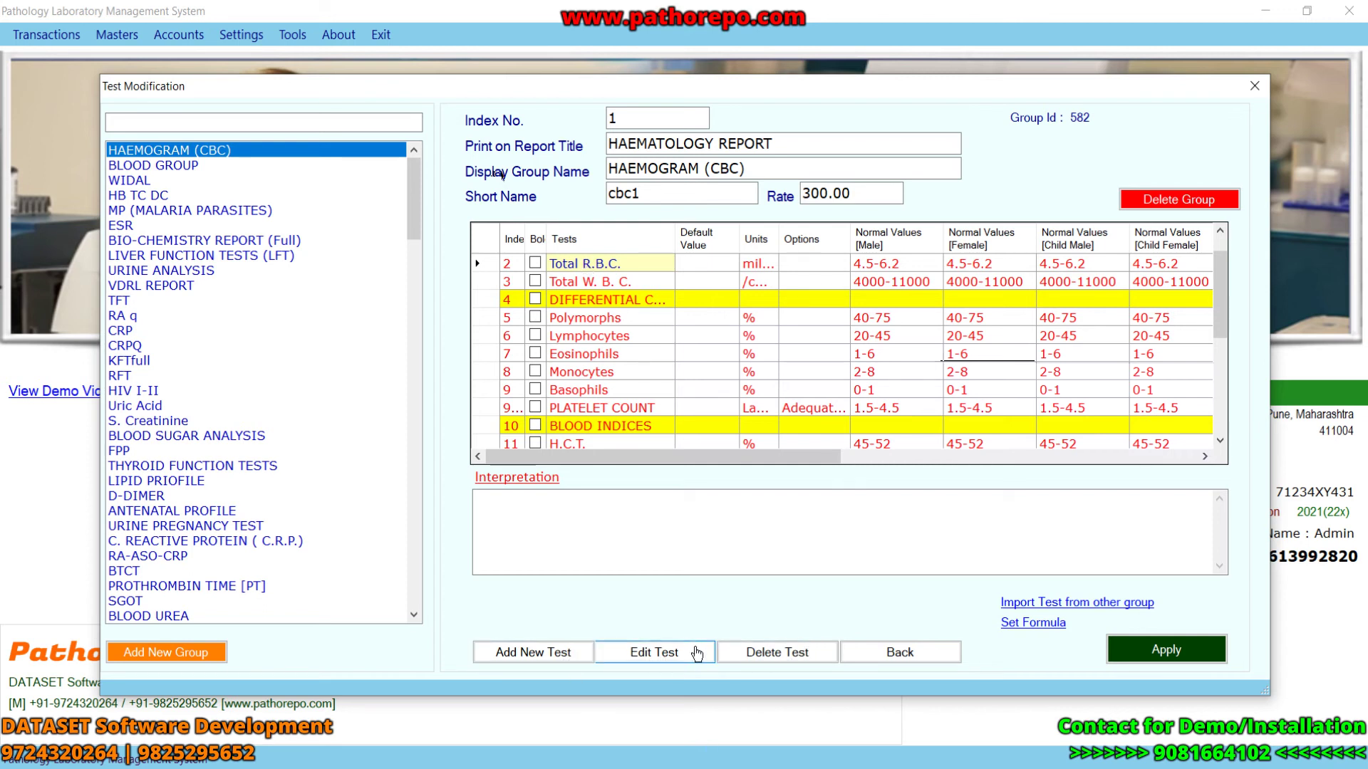
- Inspect the Total R.B.C. test in Edit Row and close it unchanged
click(696, 653)
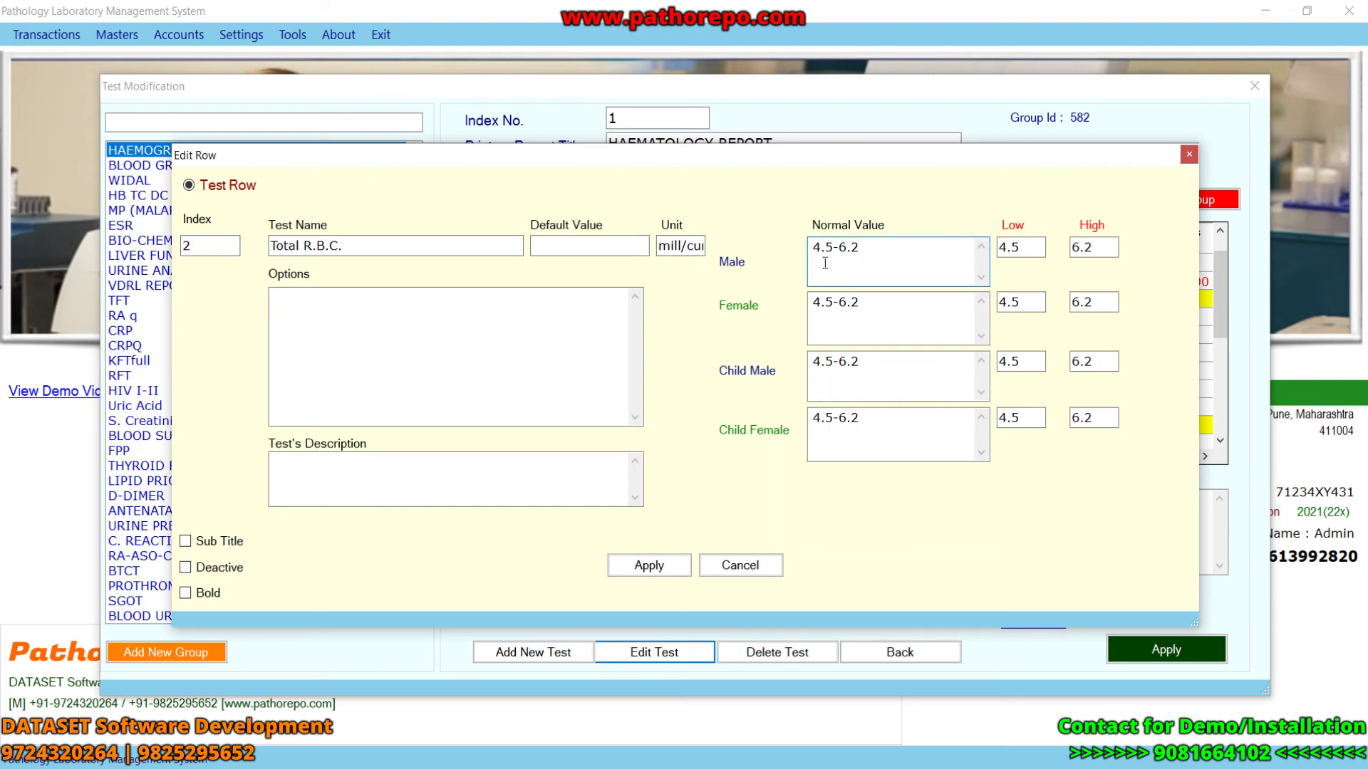
click(397, 479)
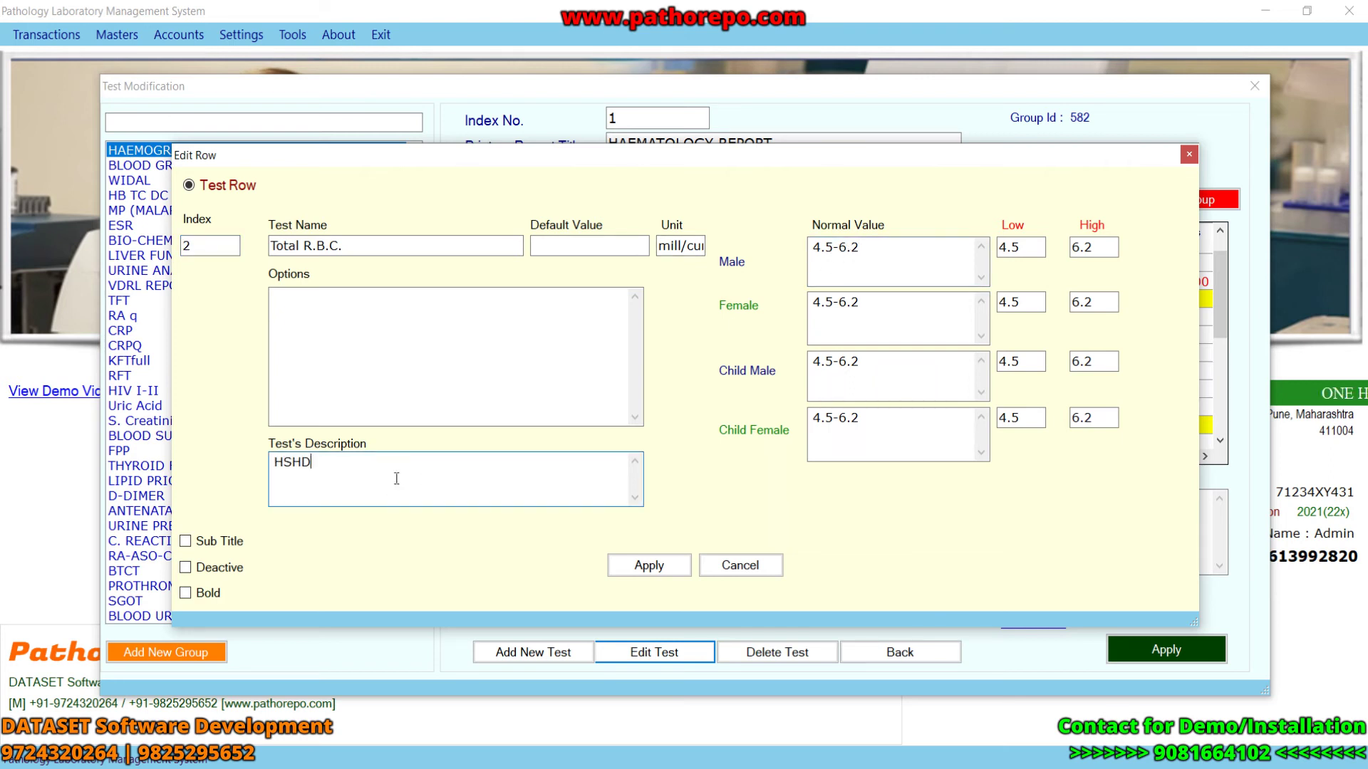
key(BackSpace)
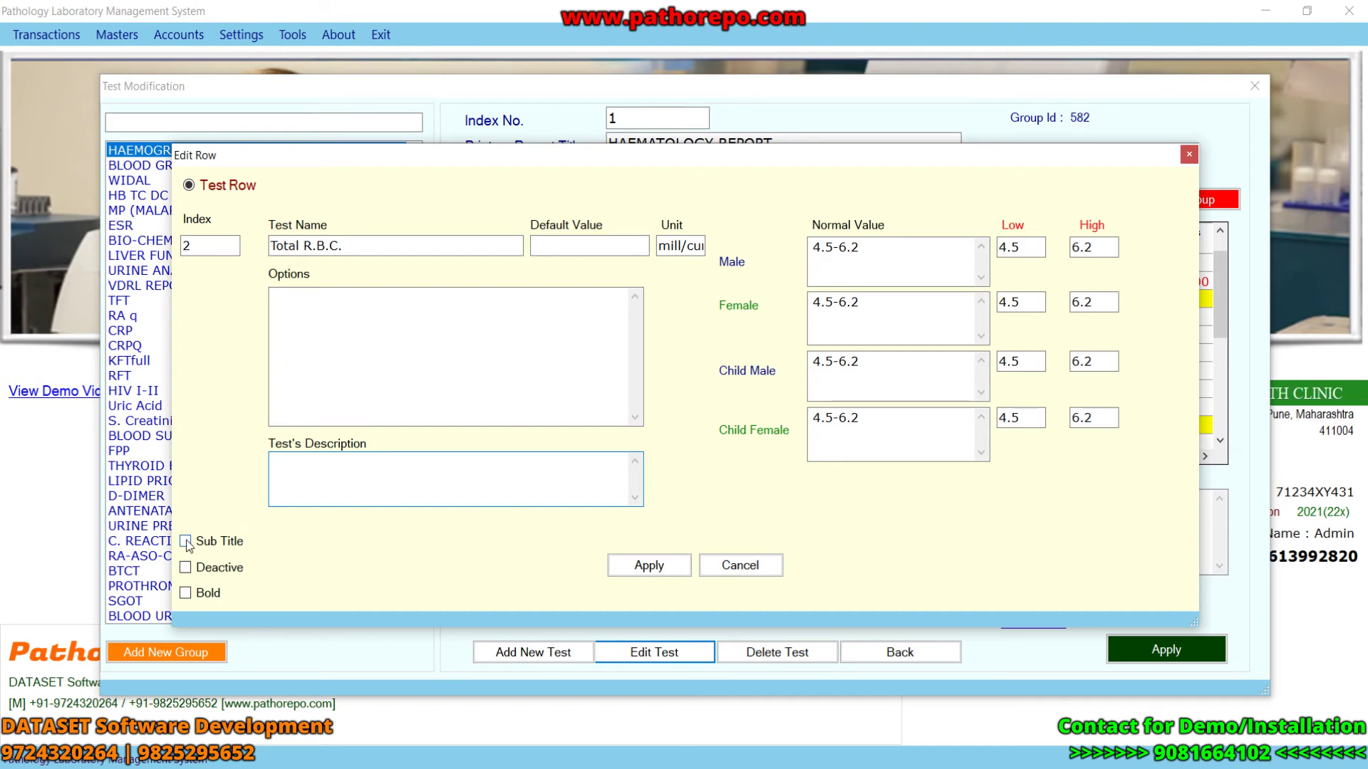
click(1186, 154)
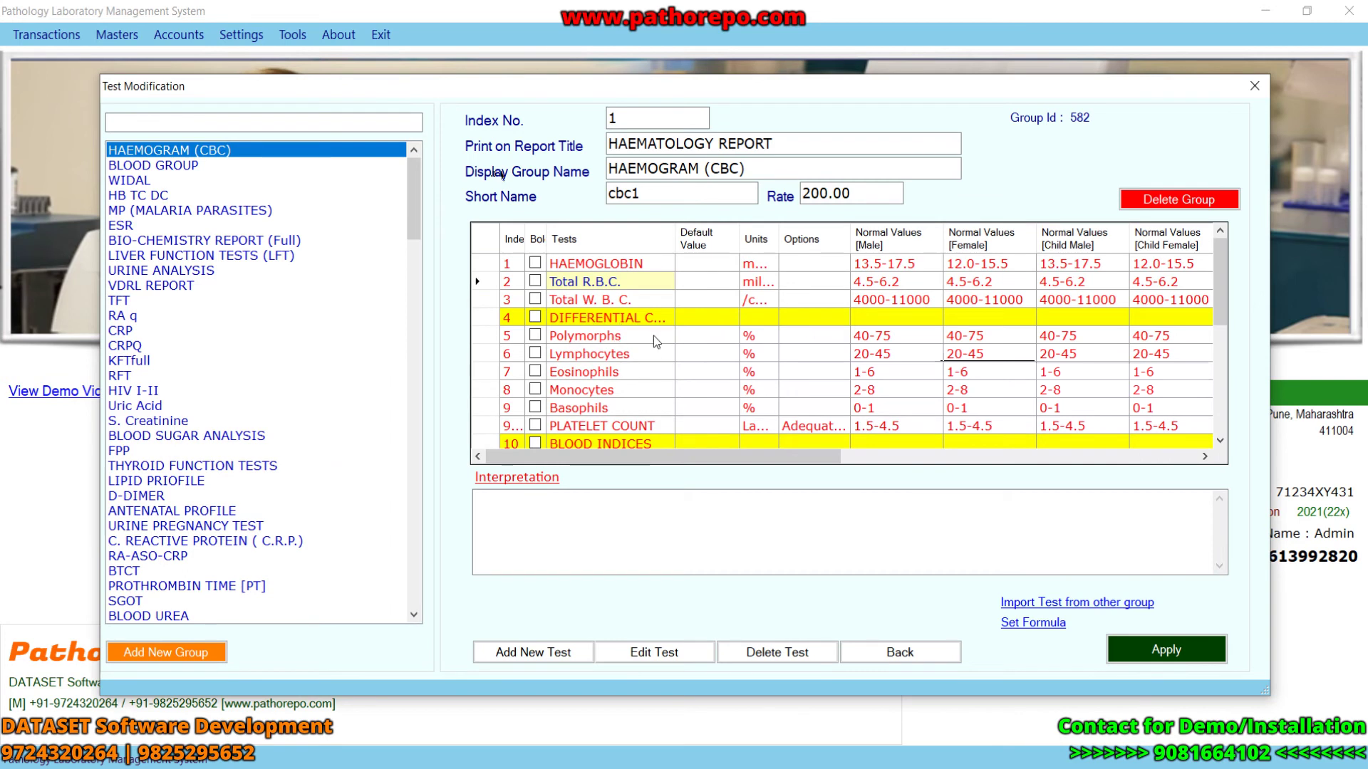
- Display the BLOOD GROUP group and inspect its ABO grouping test without changes
click(533, 534)
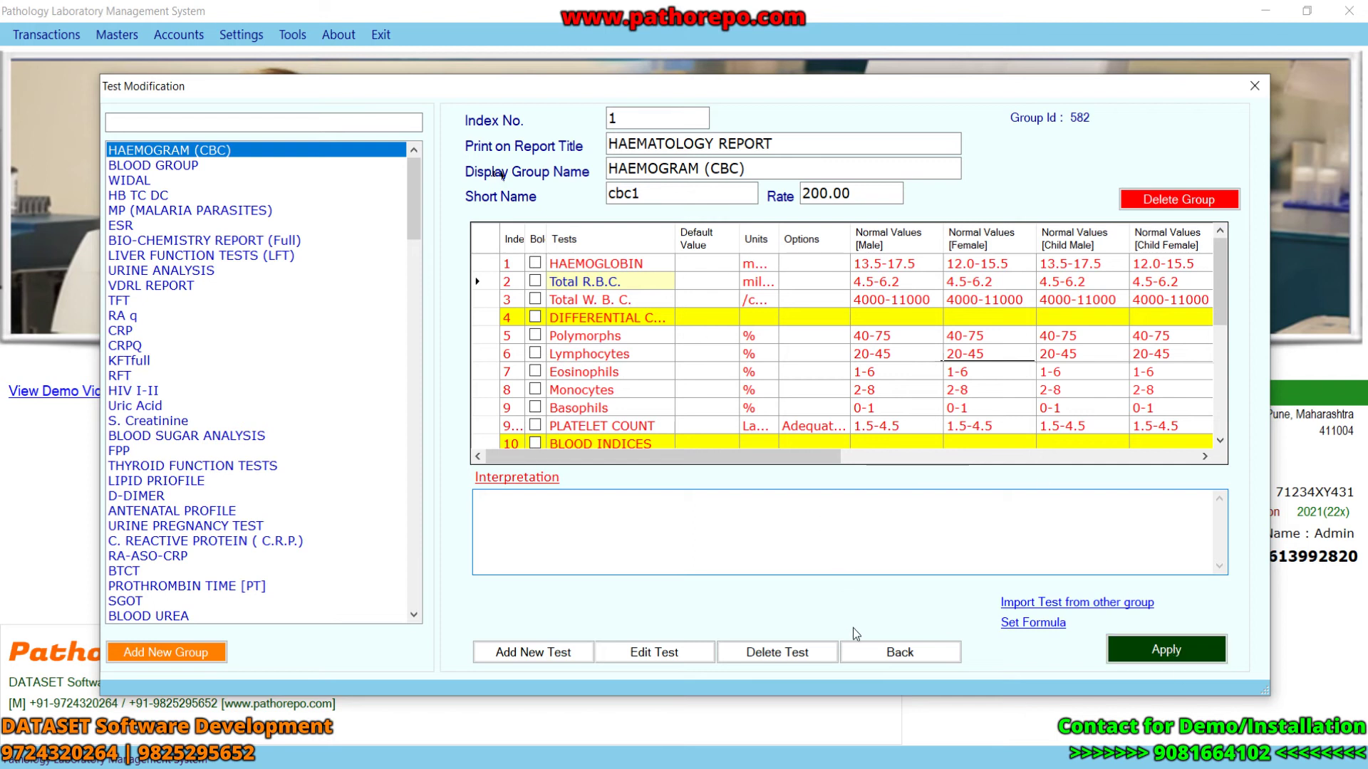
click(134, 165)
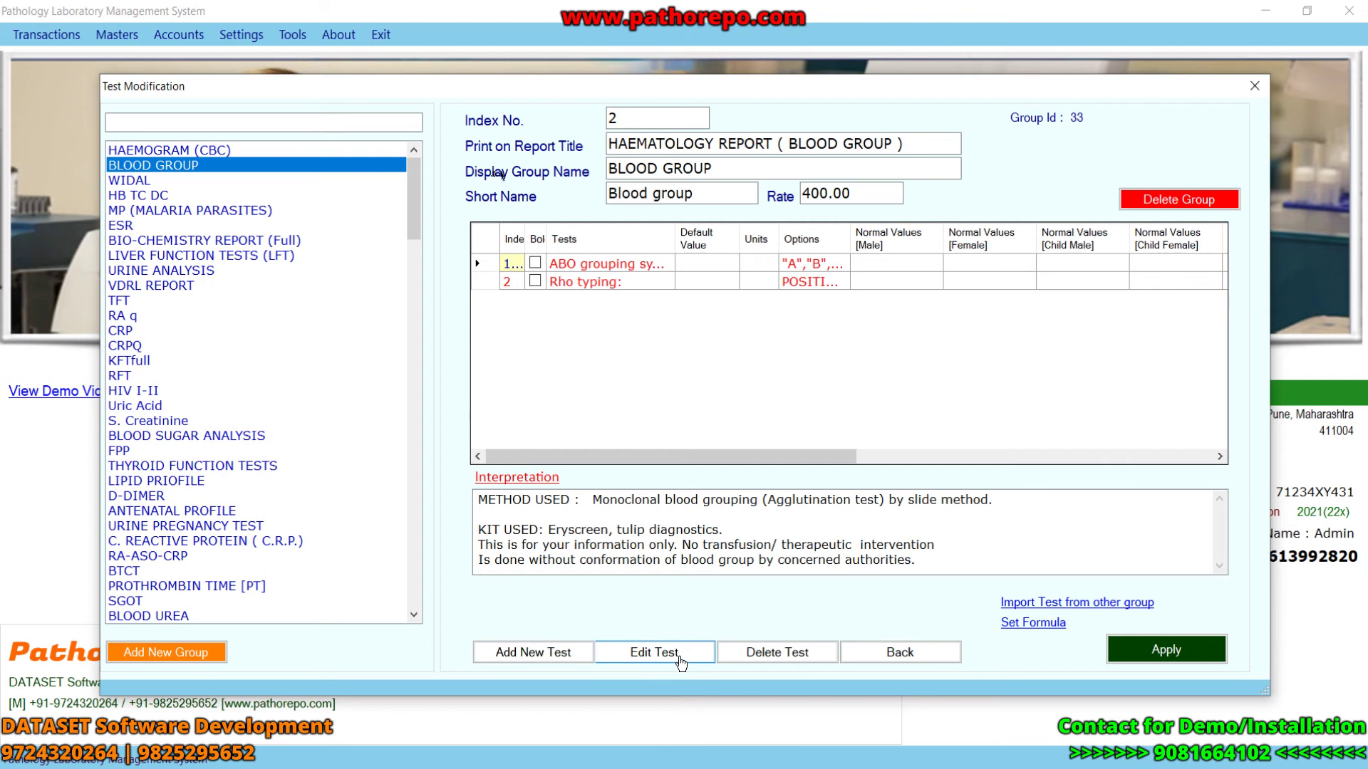
click(680, 653)
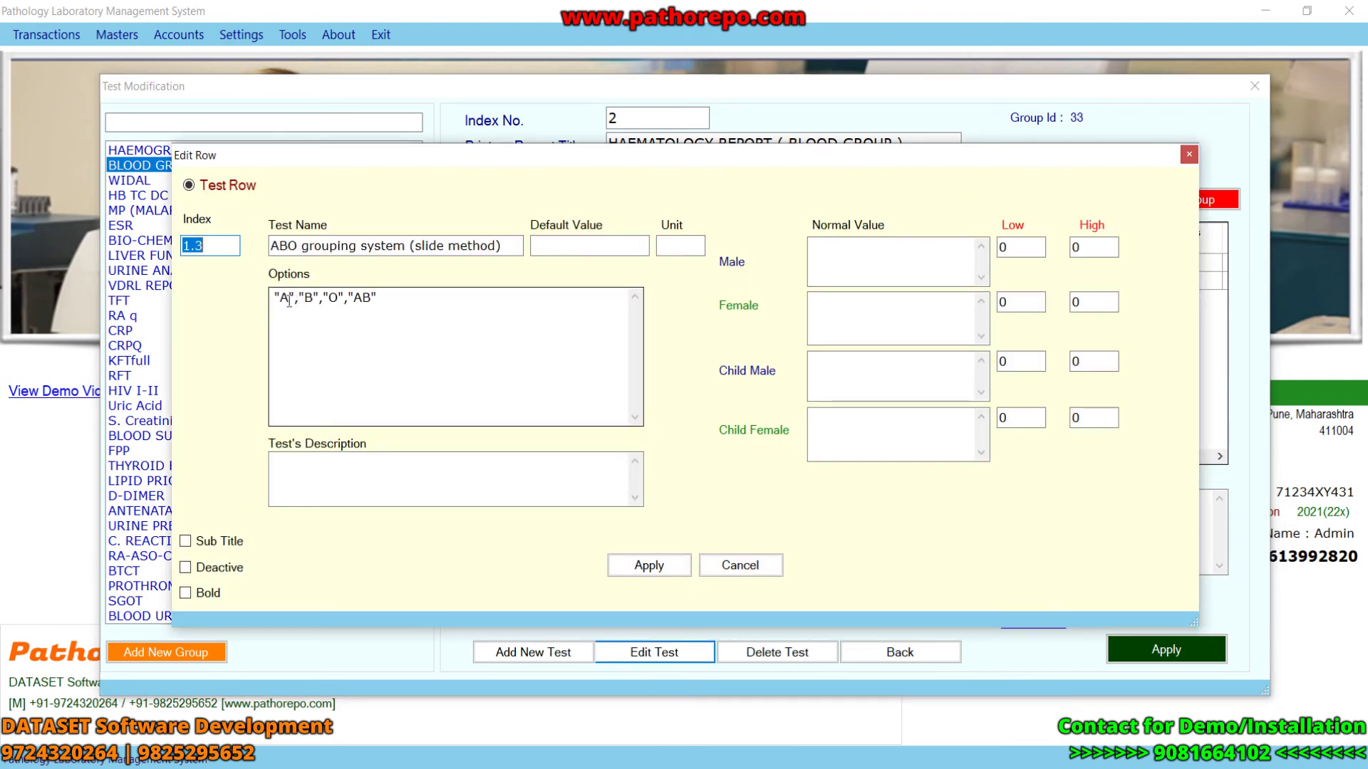
drag(276, 300, 288, 302)
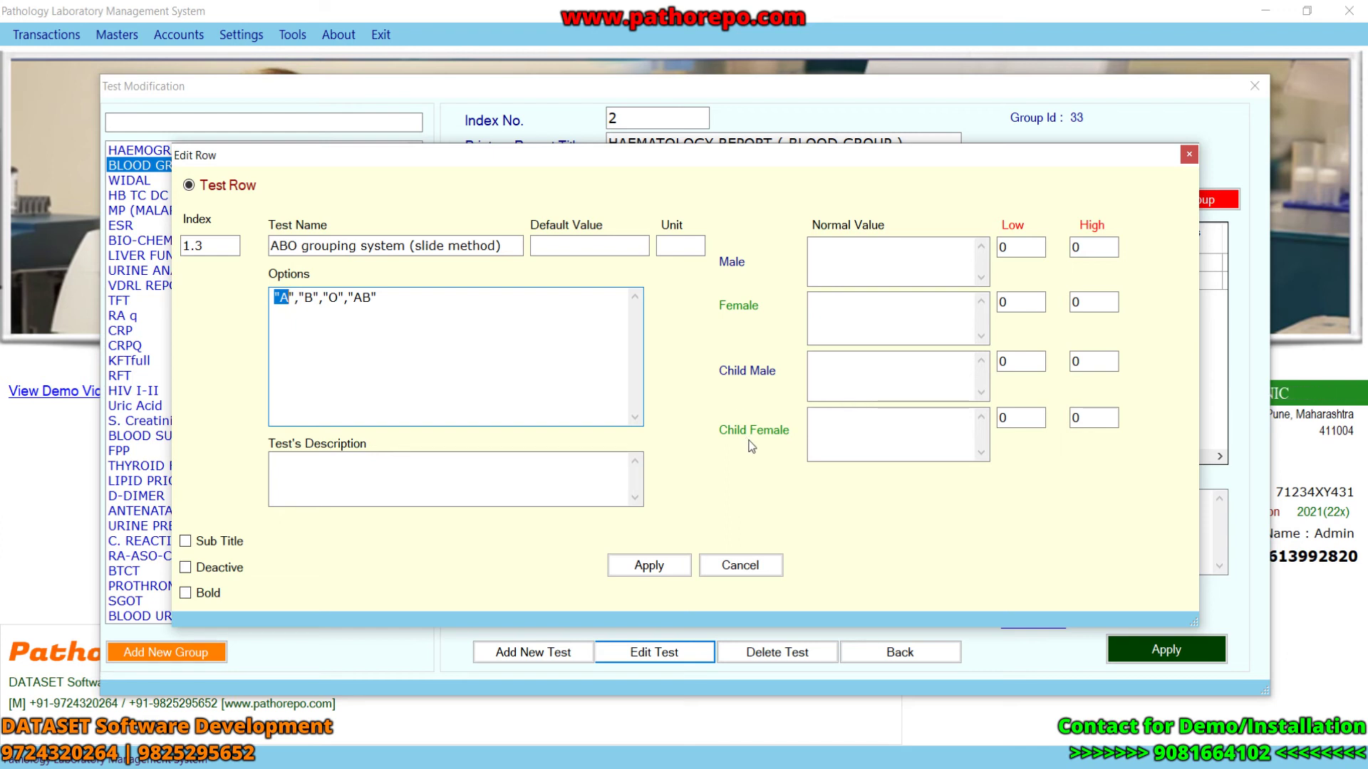
click(1187, 156)
drag(412, 228, 453, 187)
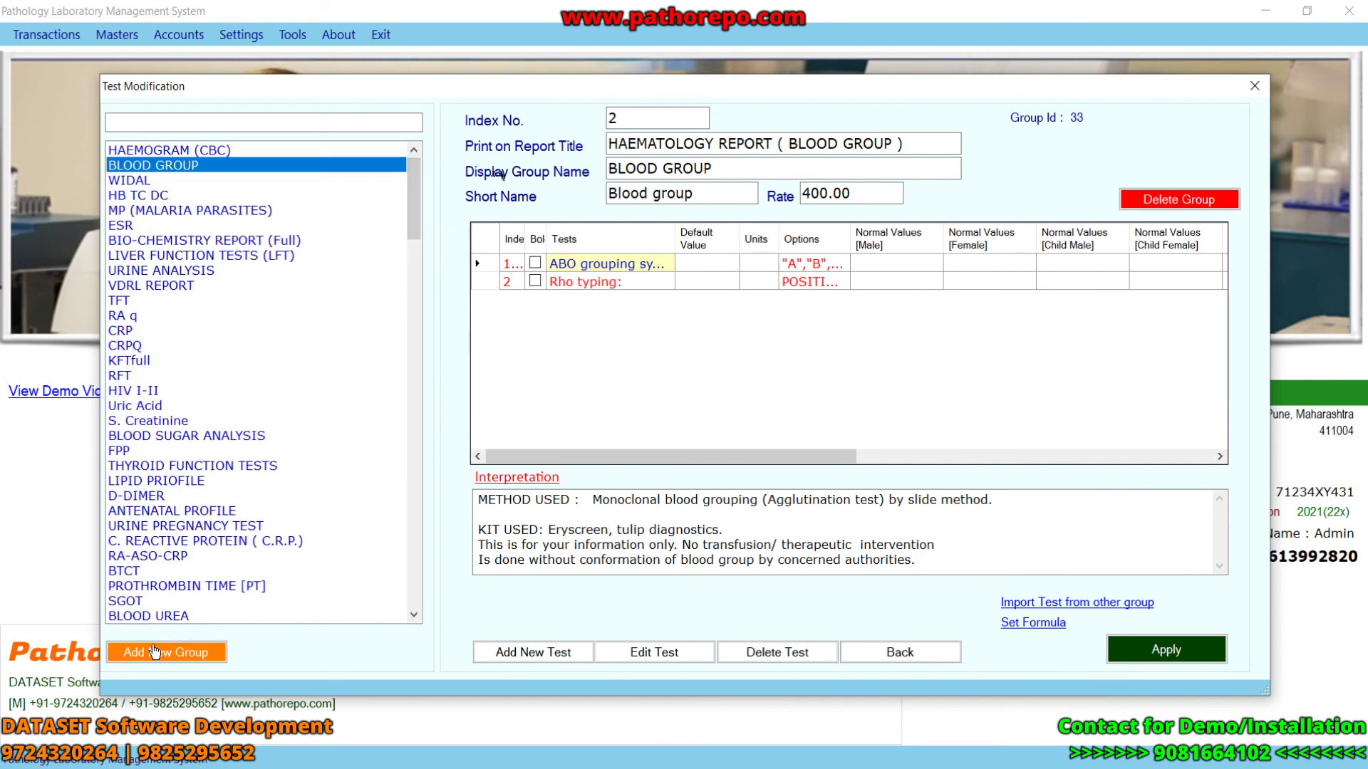
- Save new group CORONA with index 1.4, report title COVID, short name VOVID, rate 400
click(163, 665)
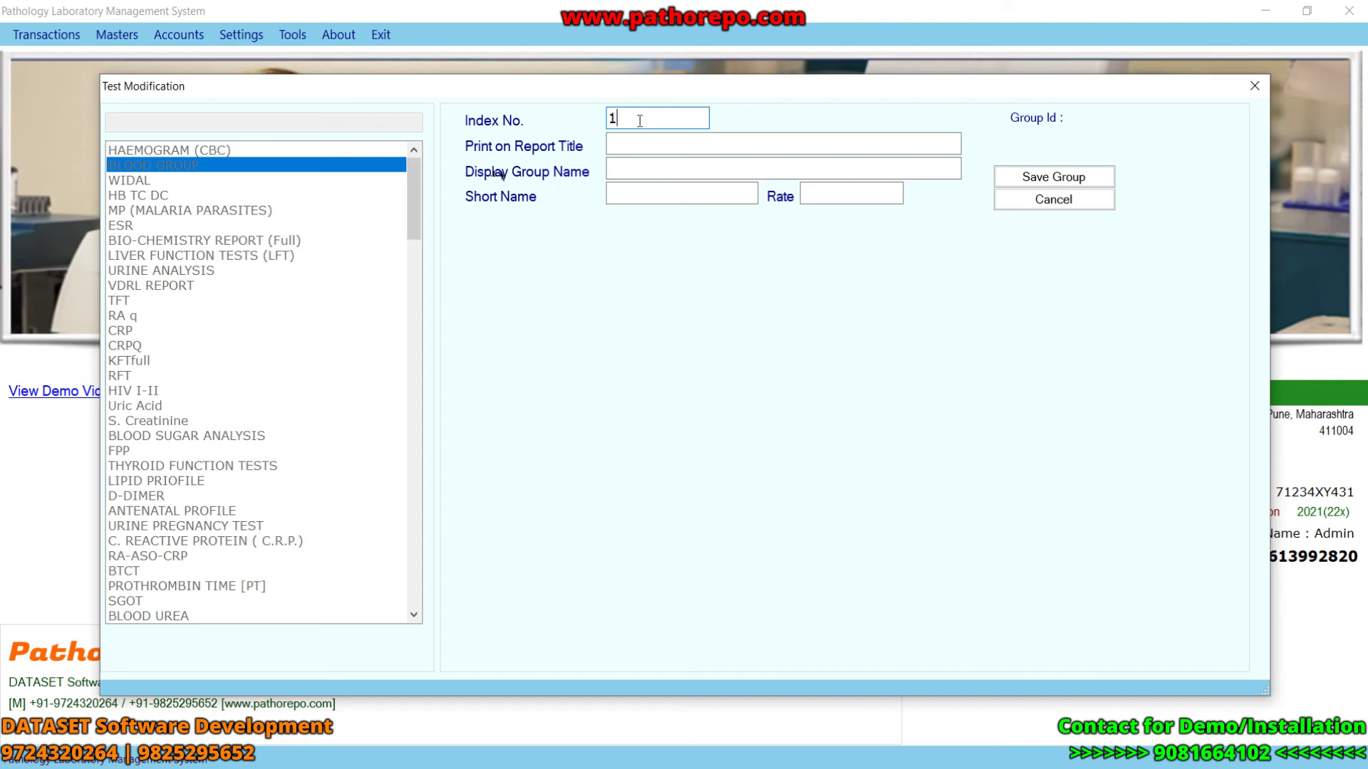
click(641, 143)
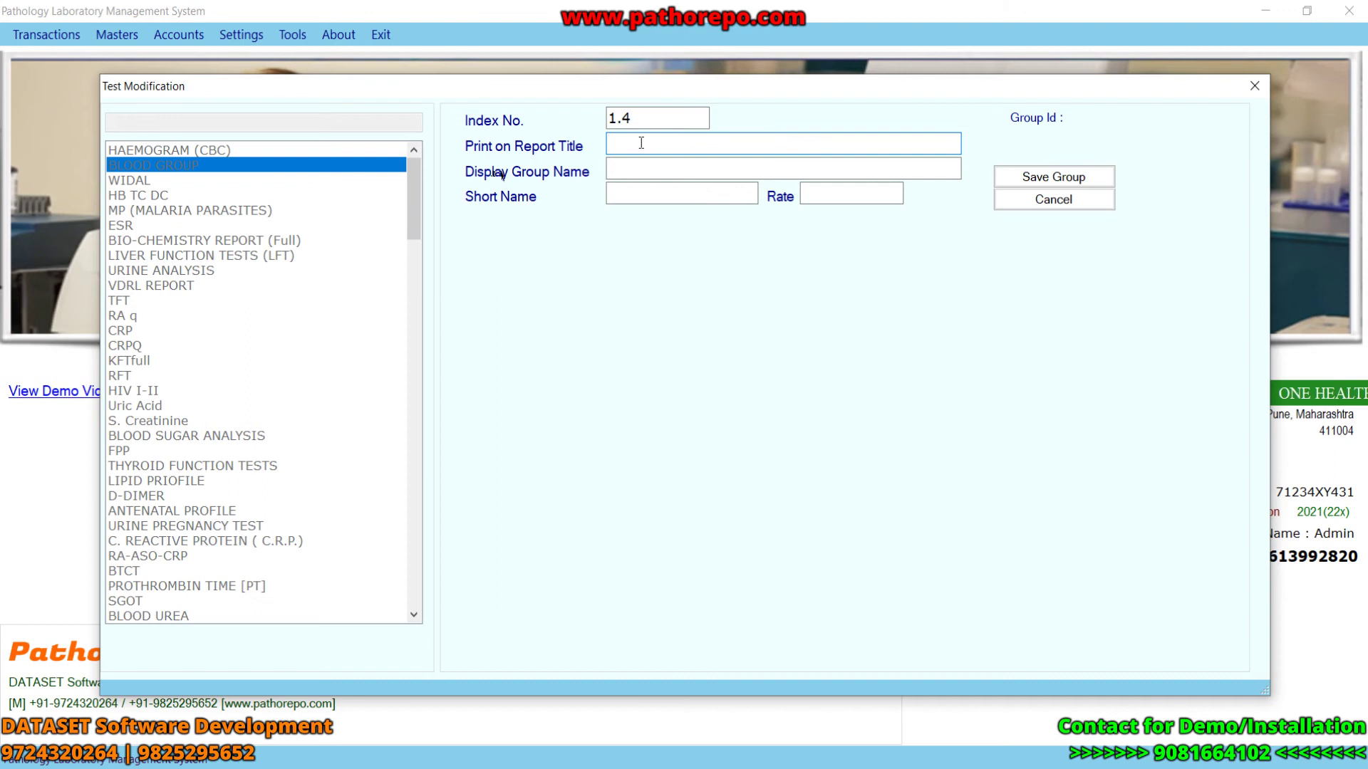
text(COVID)
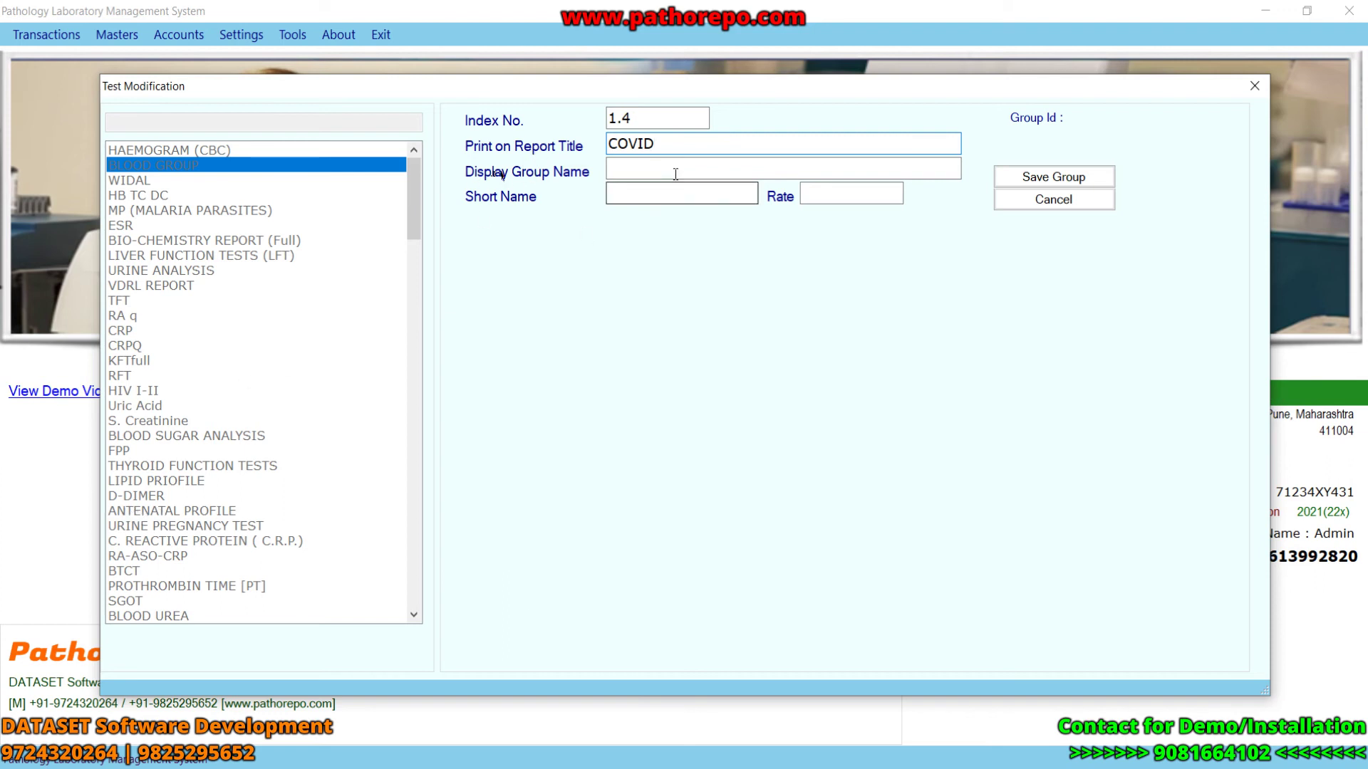
click(631, 166)
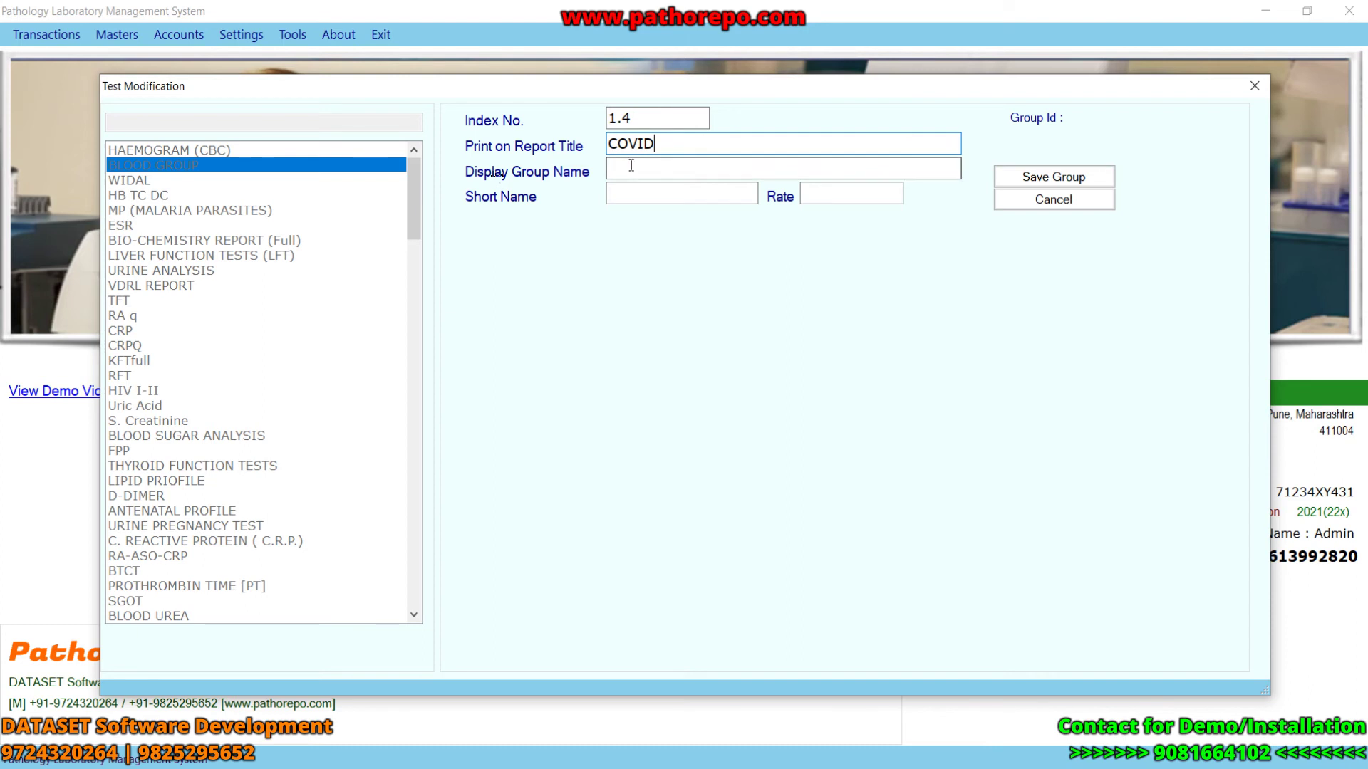
text(CORONA)
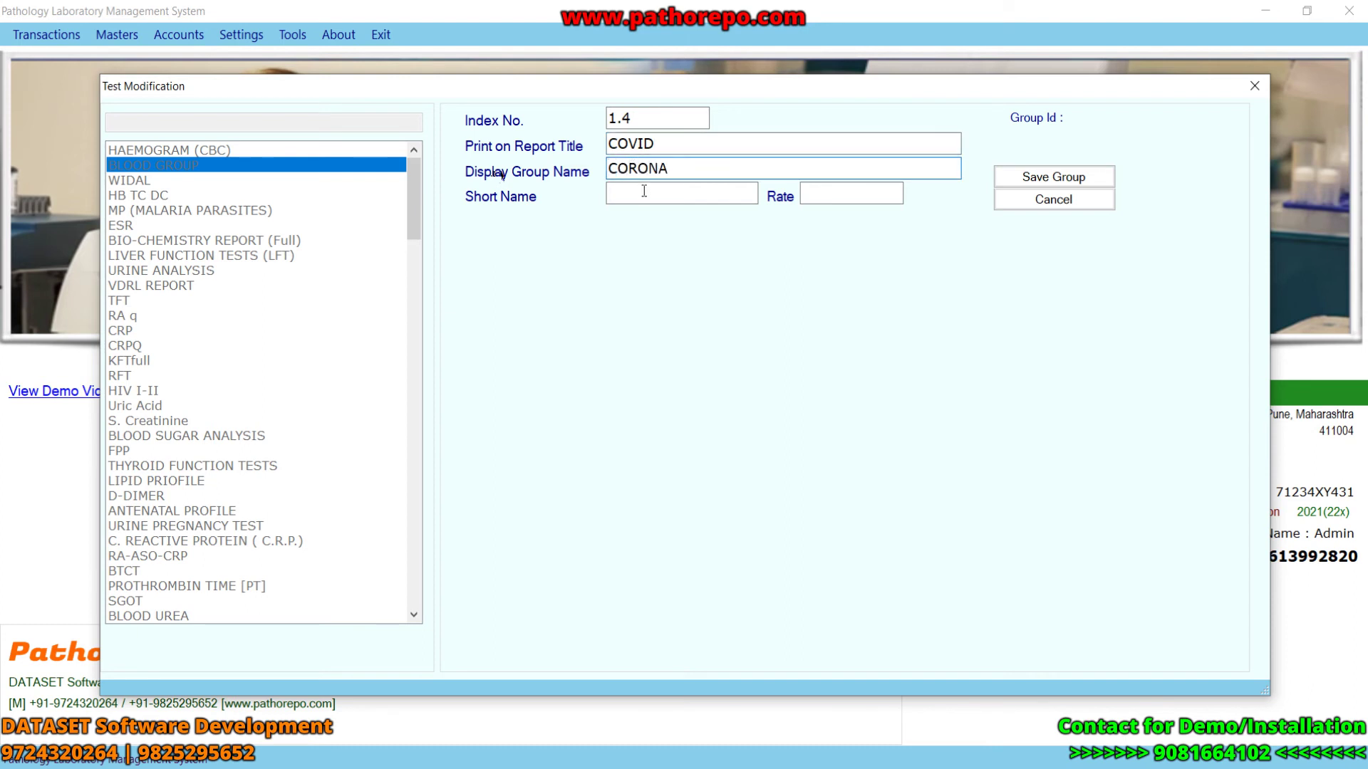
click(644, 192)
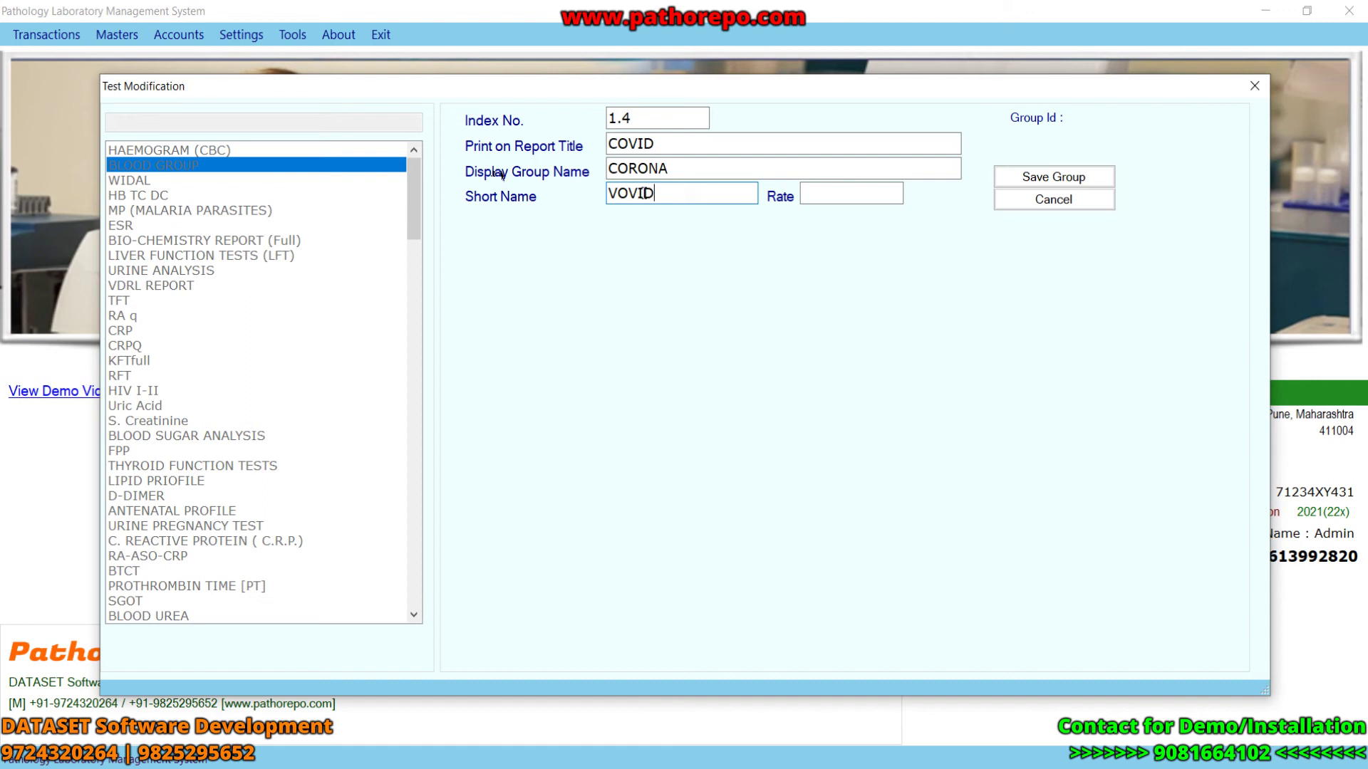
click(848, 191)
click(1016, 177)
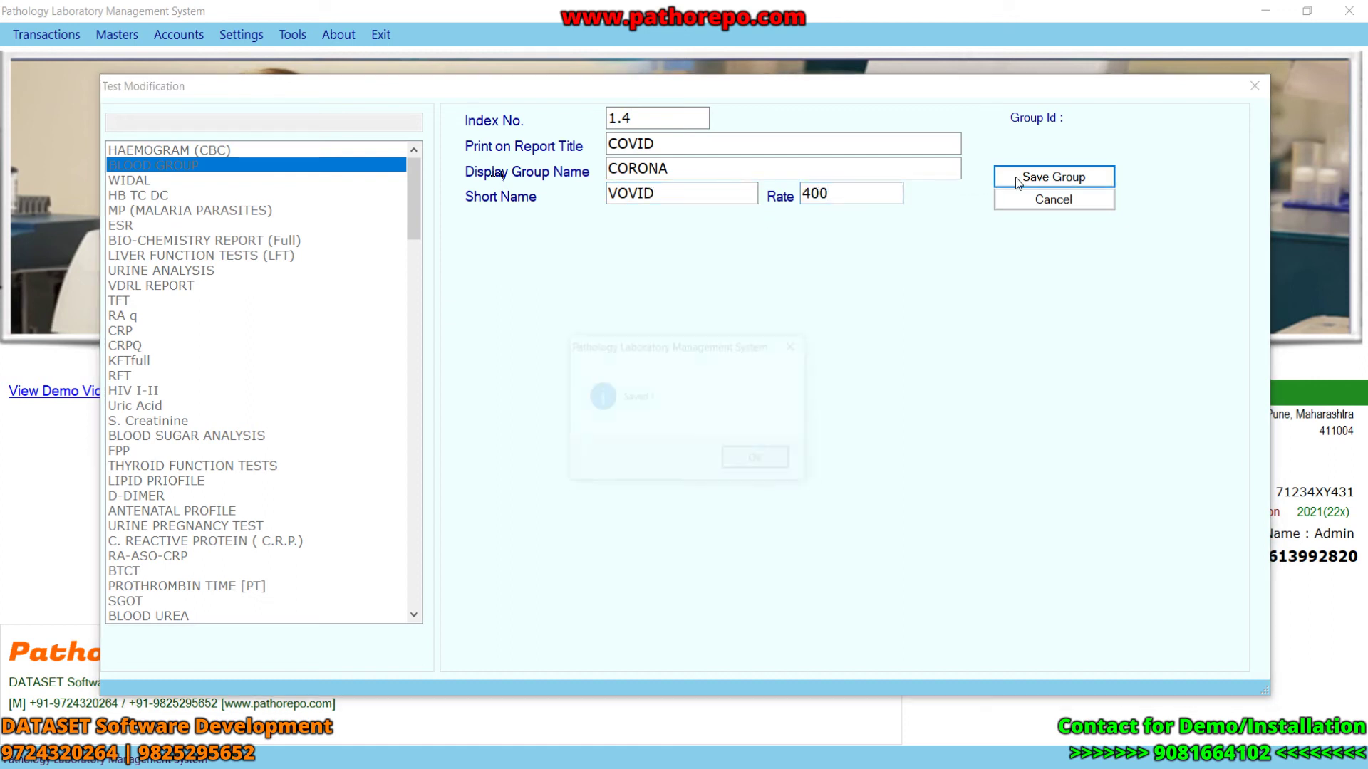
click(757, 463)
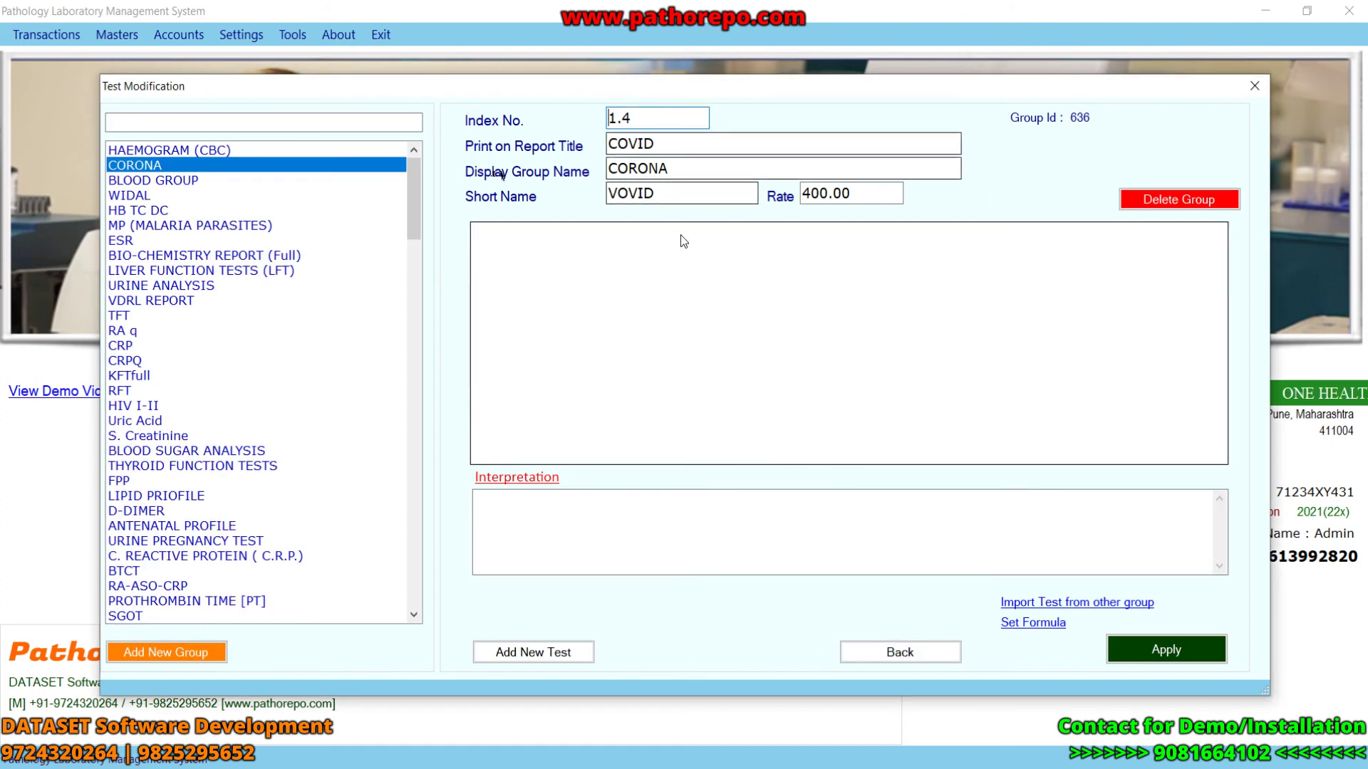
- Add test XYZ to CORONA with options 'POSITIVE, NEGATIVE' and apply it
click(536, 654)
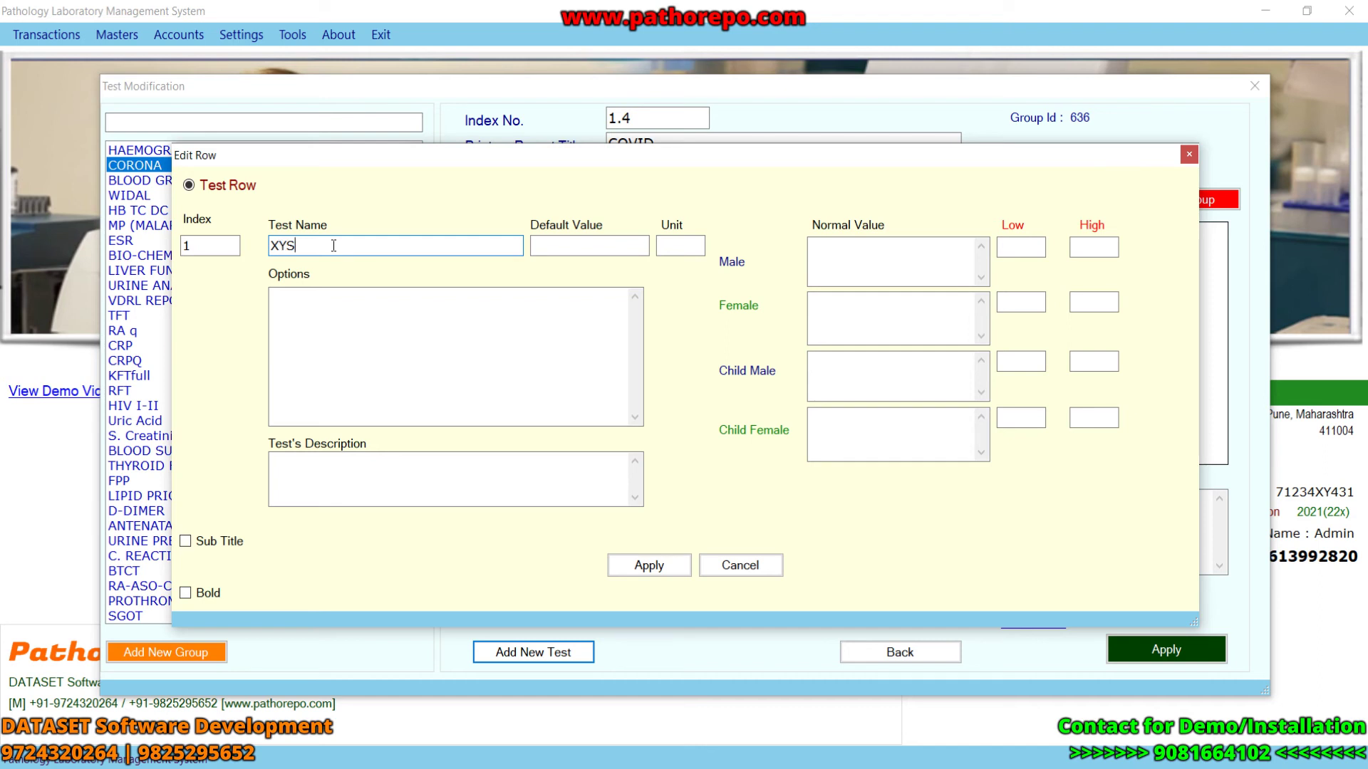
click(682, 247)
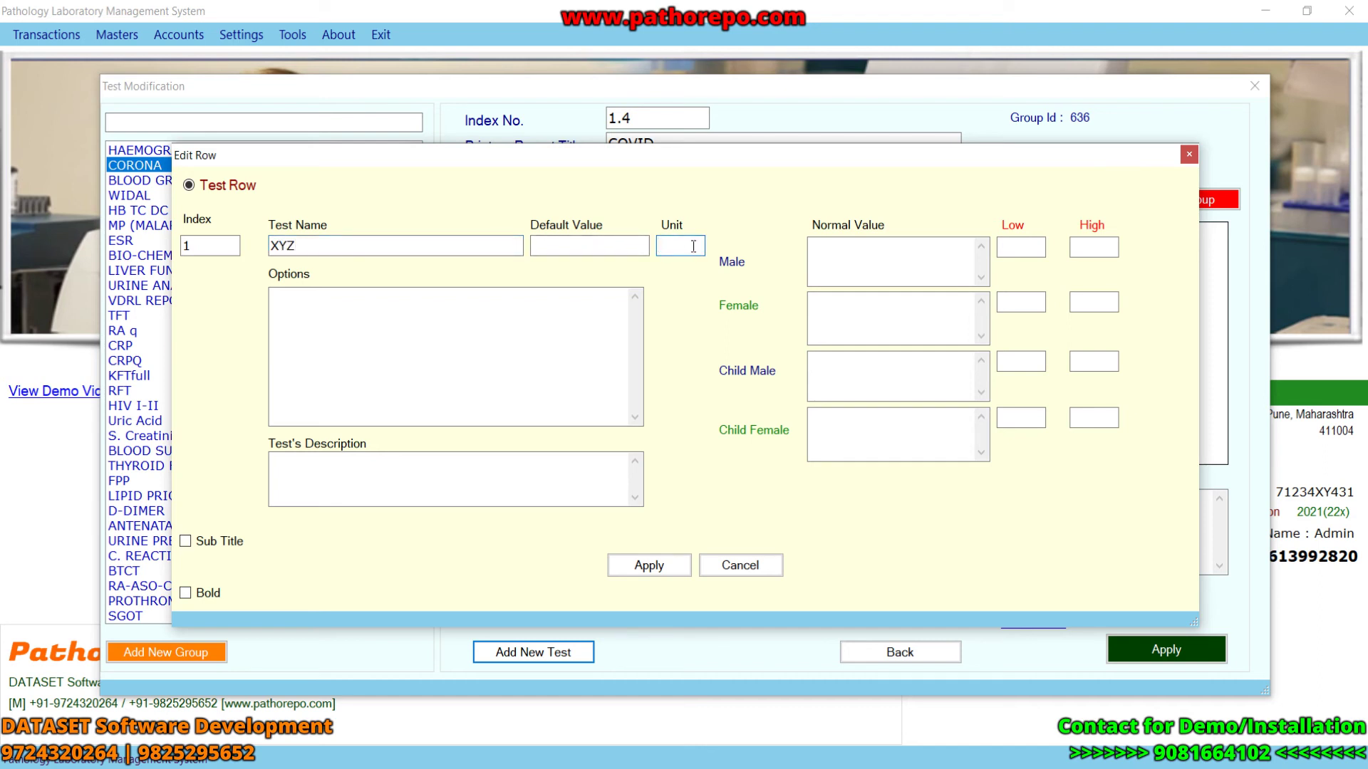
click(824, 257)
click(563, 307)
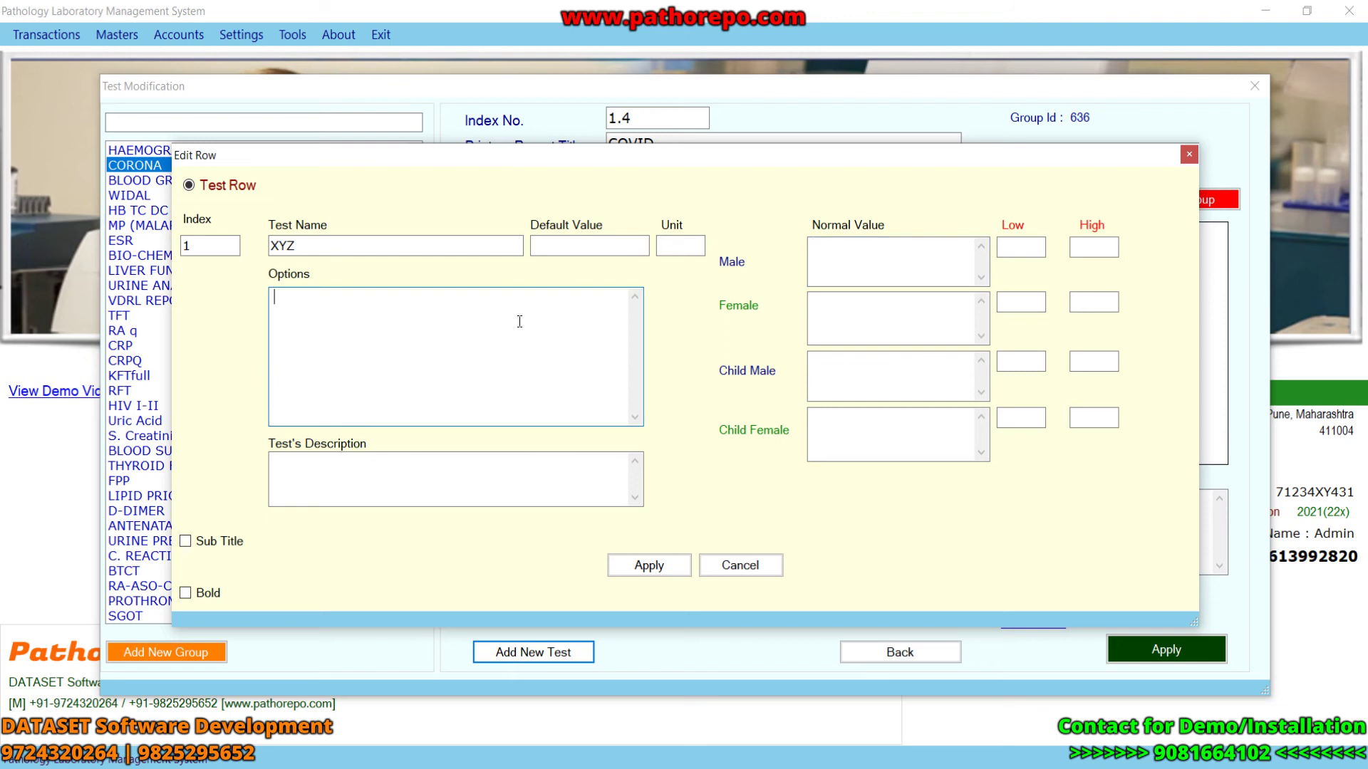
text(POSITIVE, NEGATIVE)
click(301, 472)
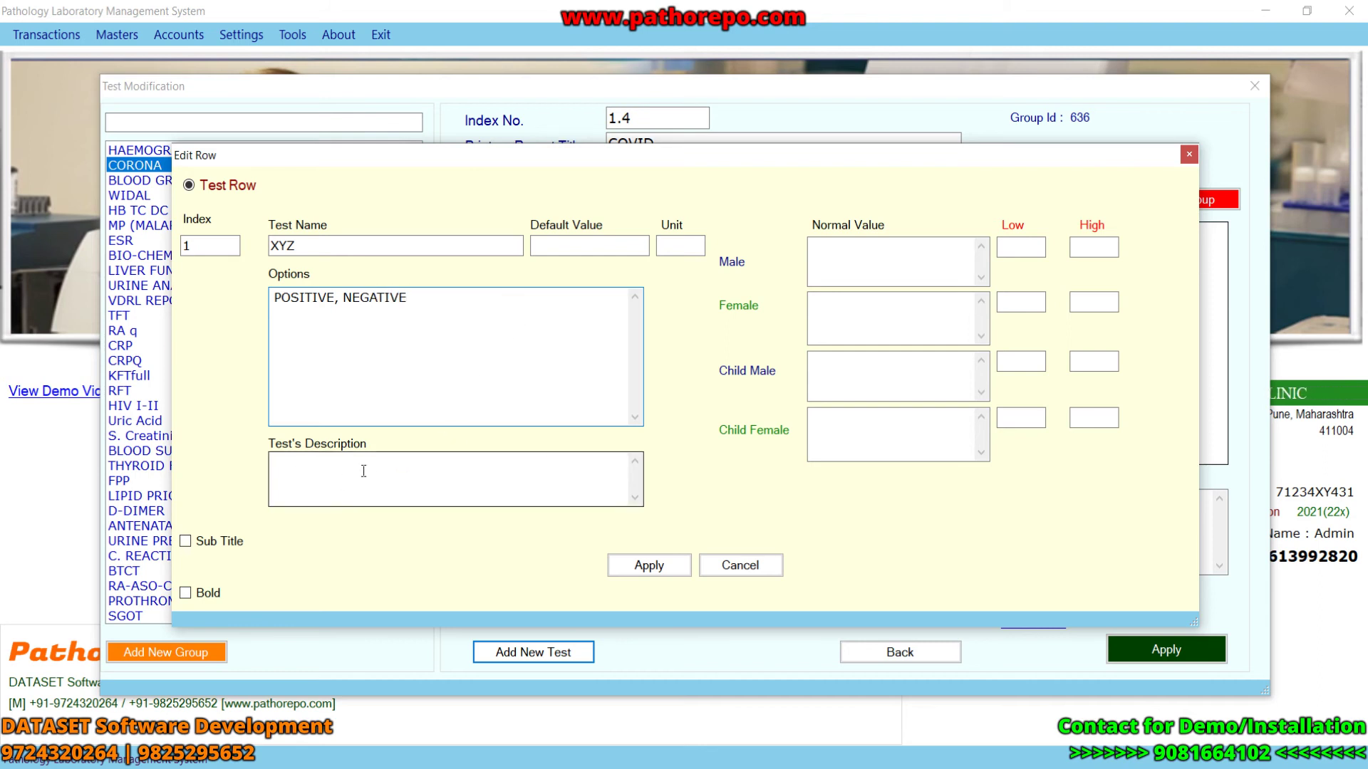
click(647, 567)
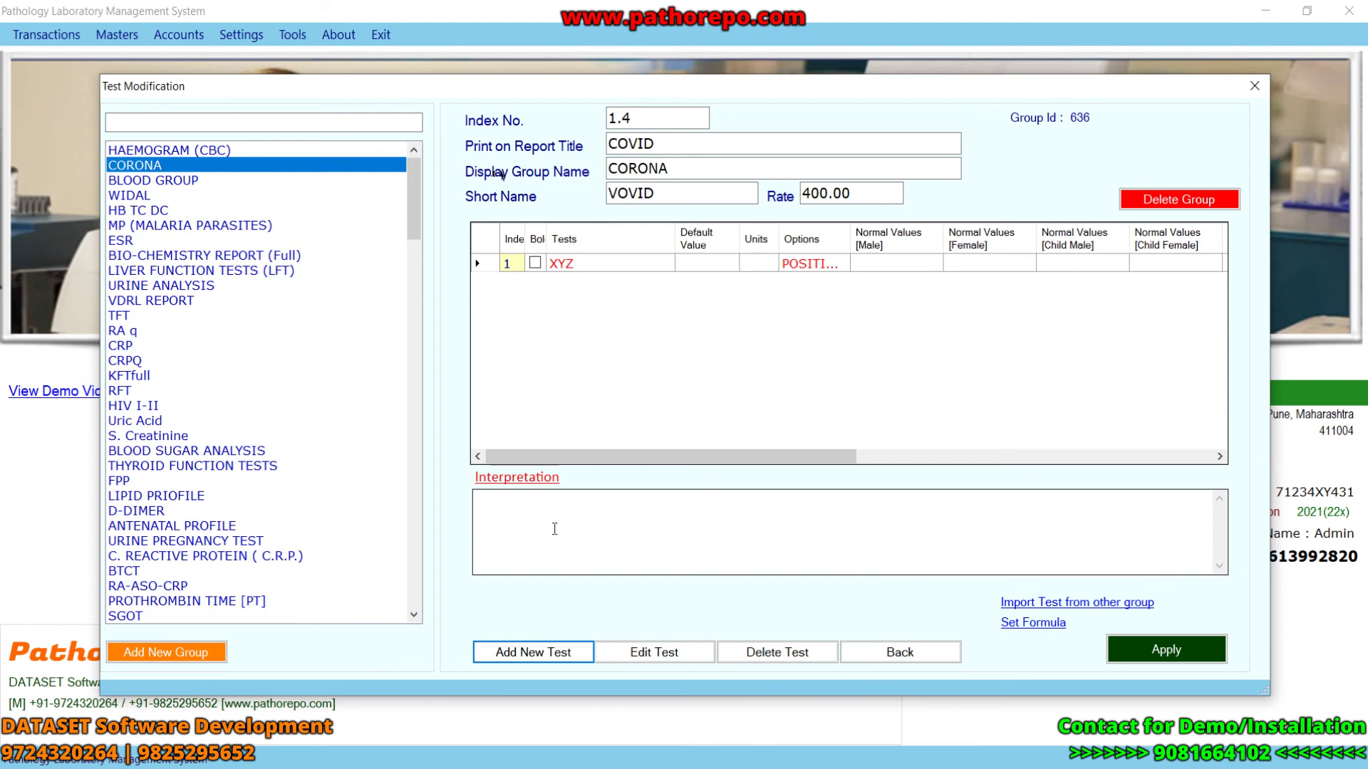
- Enter interpretation text for the group, then display the VDRL REPORT group
click(506, 525)
text(SDE)
key(BackSpace)
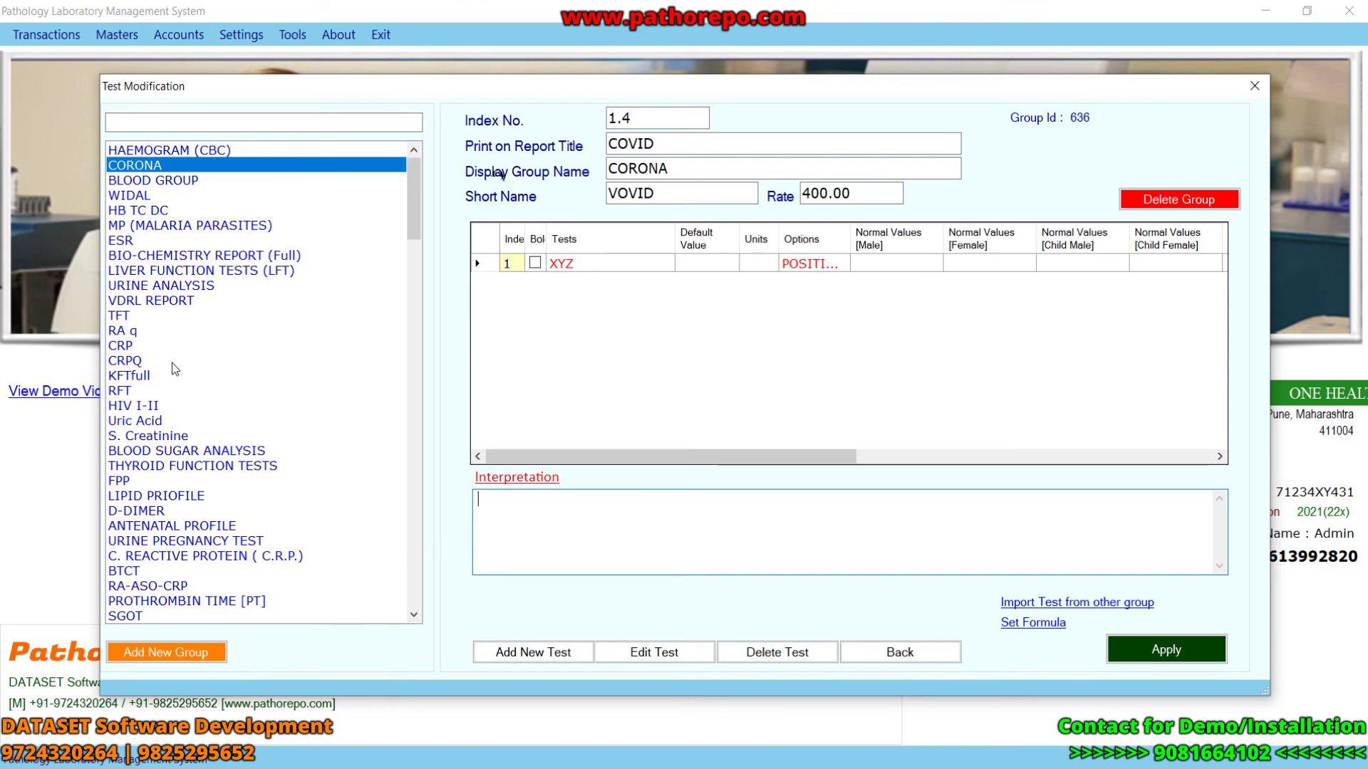
click(171, 302)
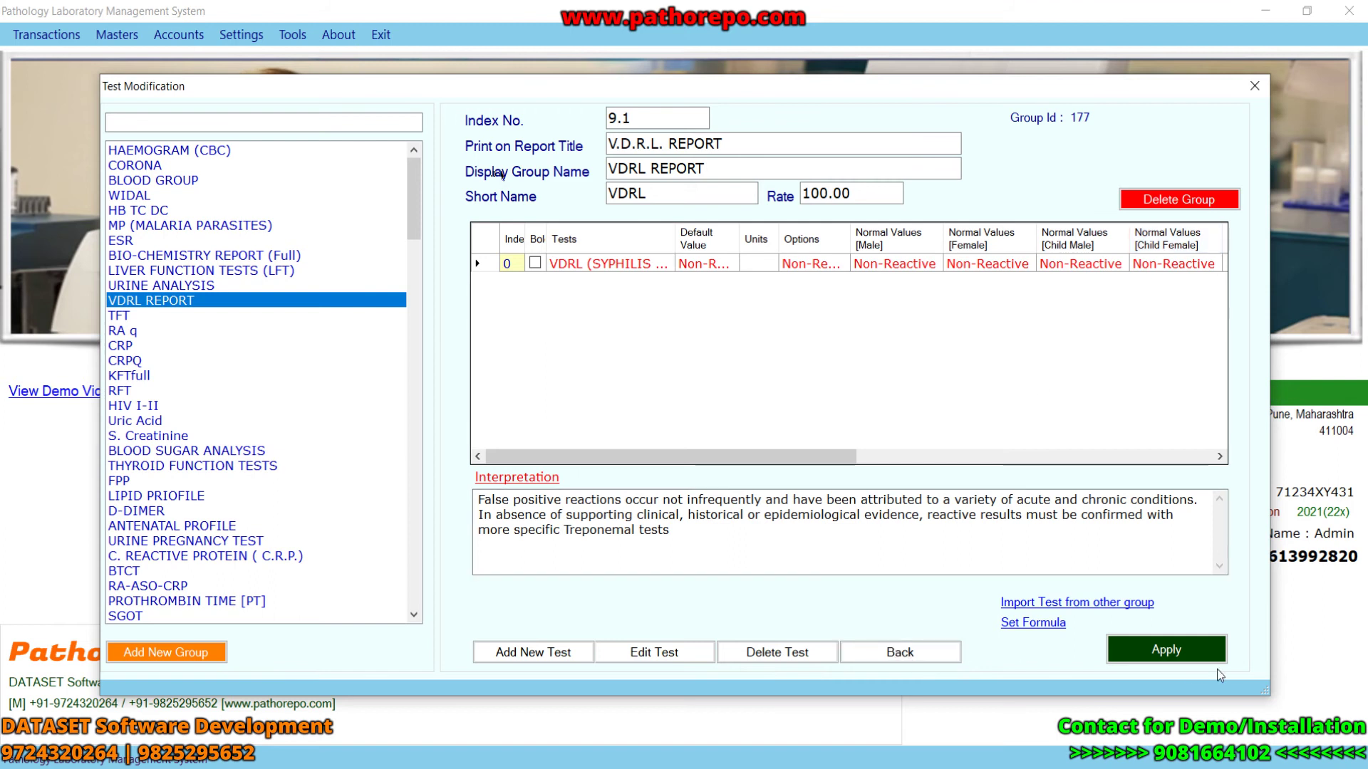
- Review the lab name, Address, Test Title and Test Name font settings in Fonts Style & Color
click(1257, 88)
click(241, 34)
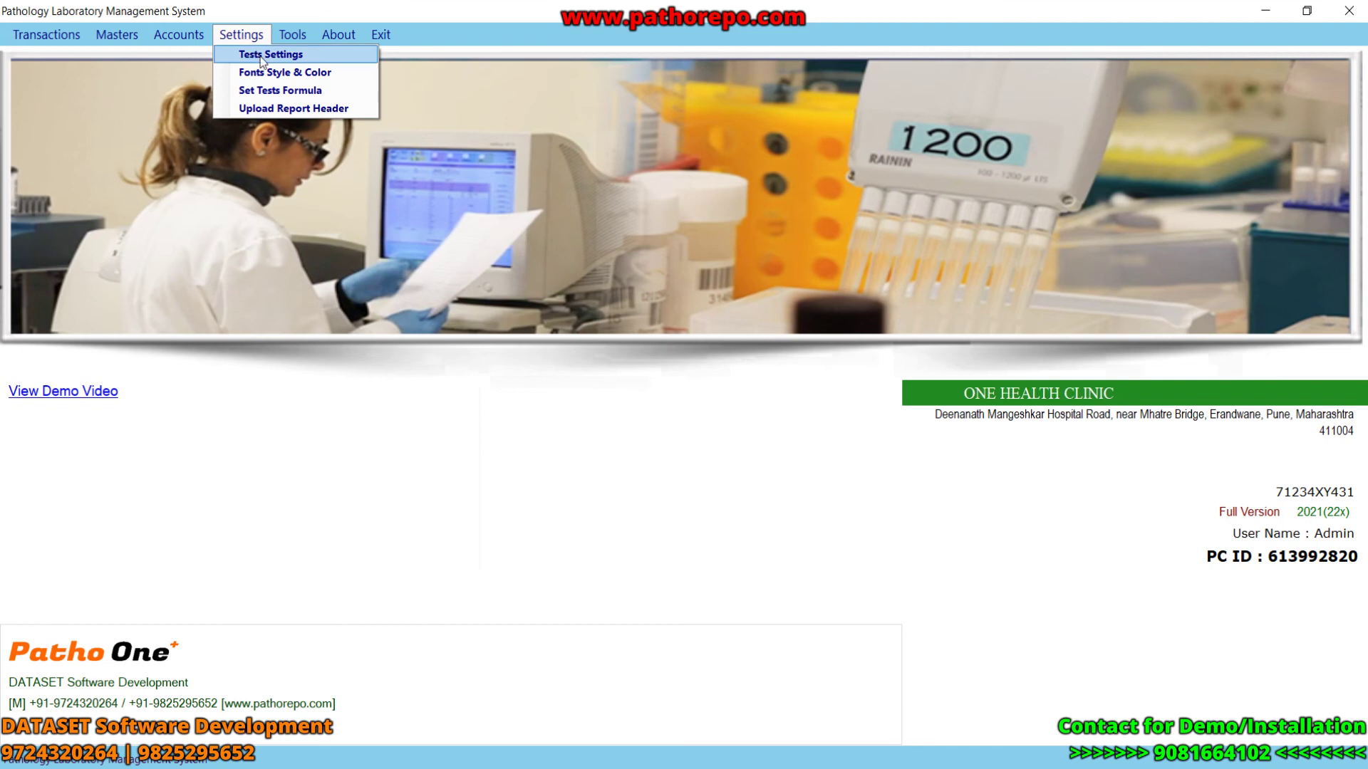
click(292, 73)
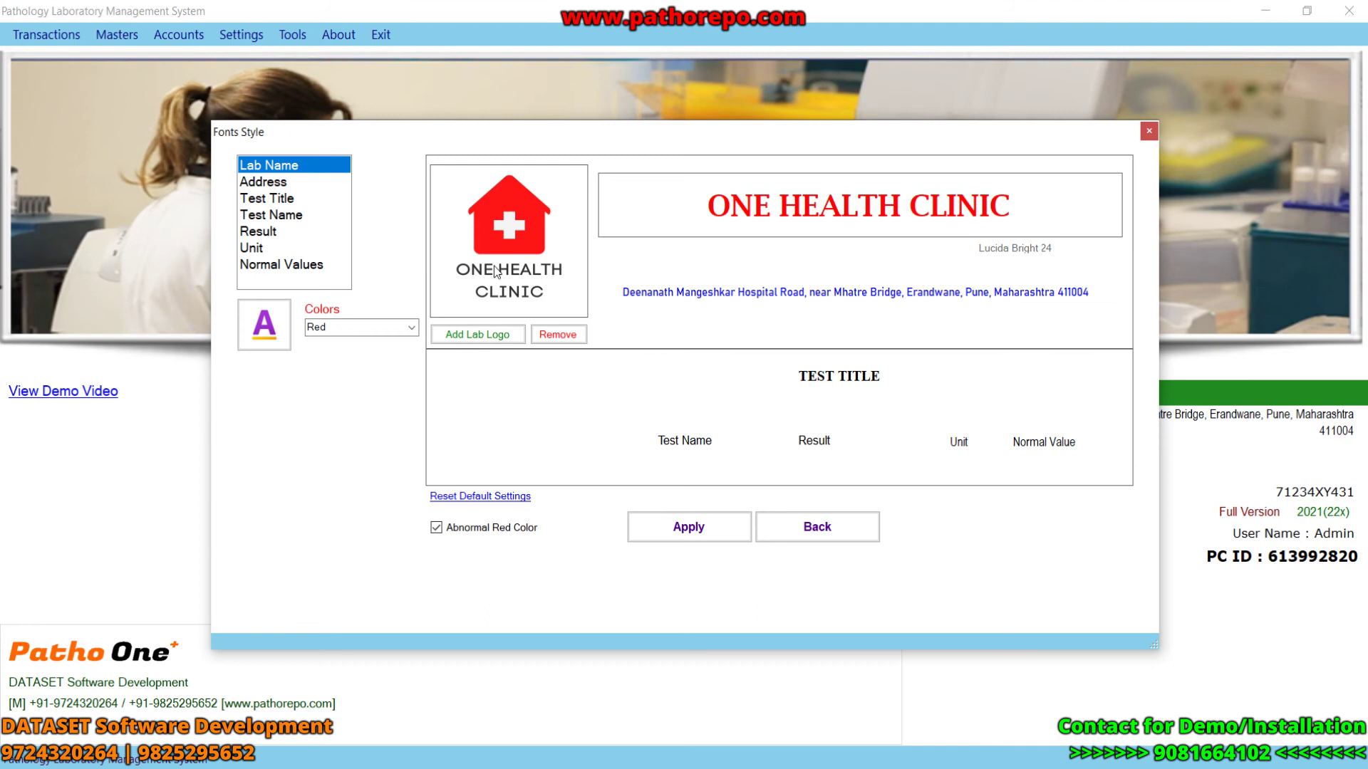
click(824, 201)
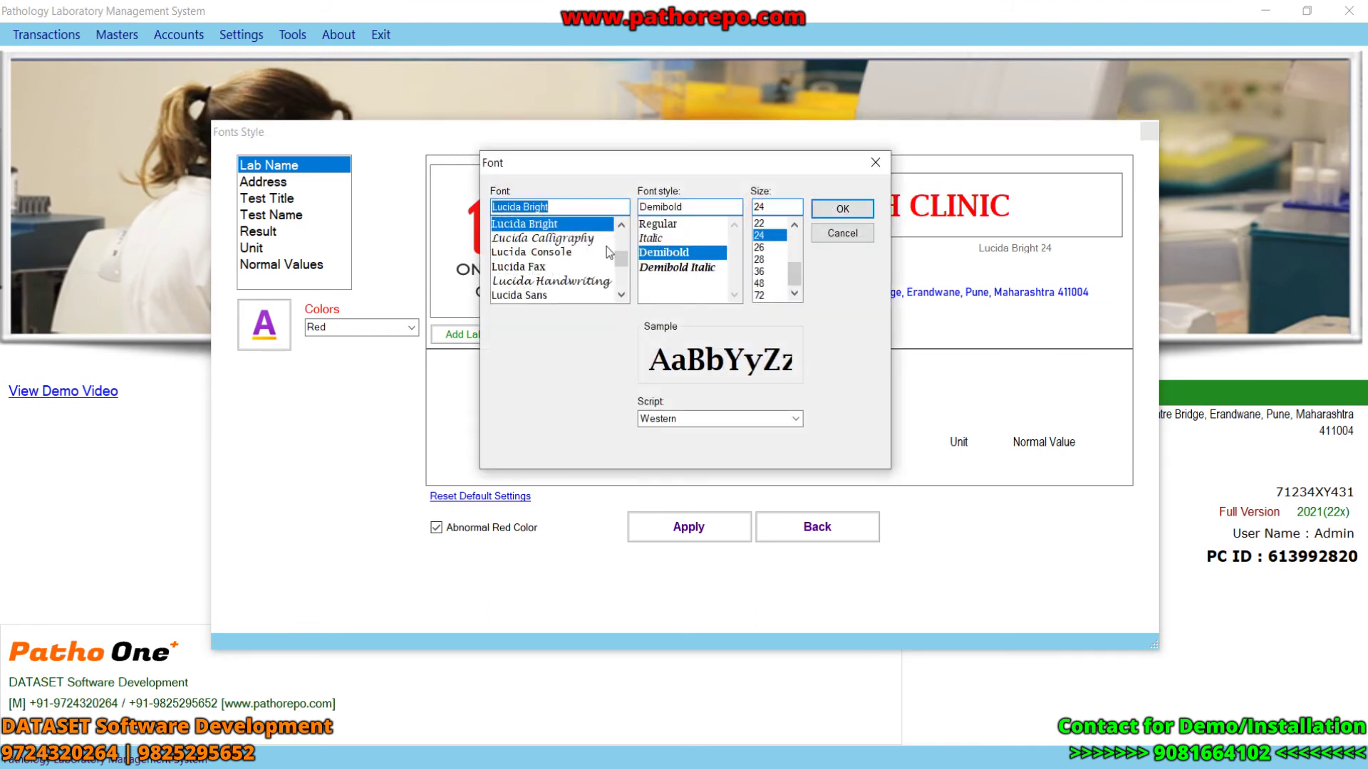
click(874, 162)
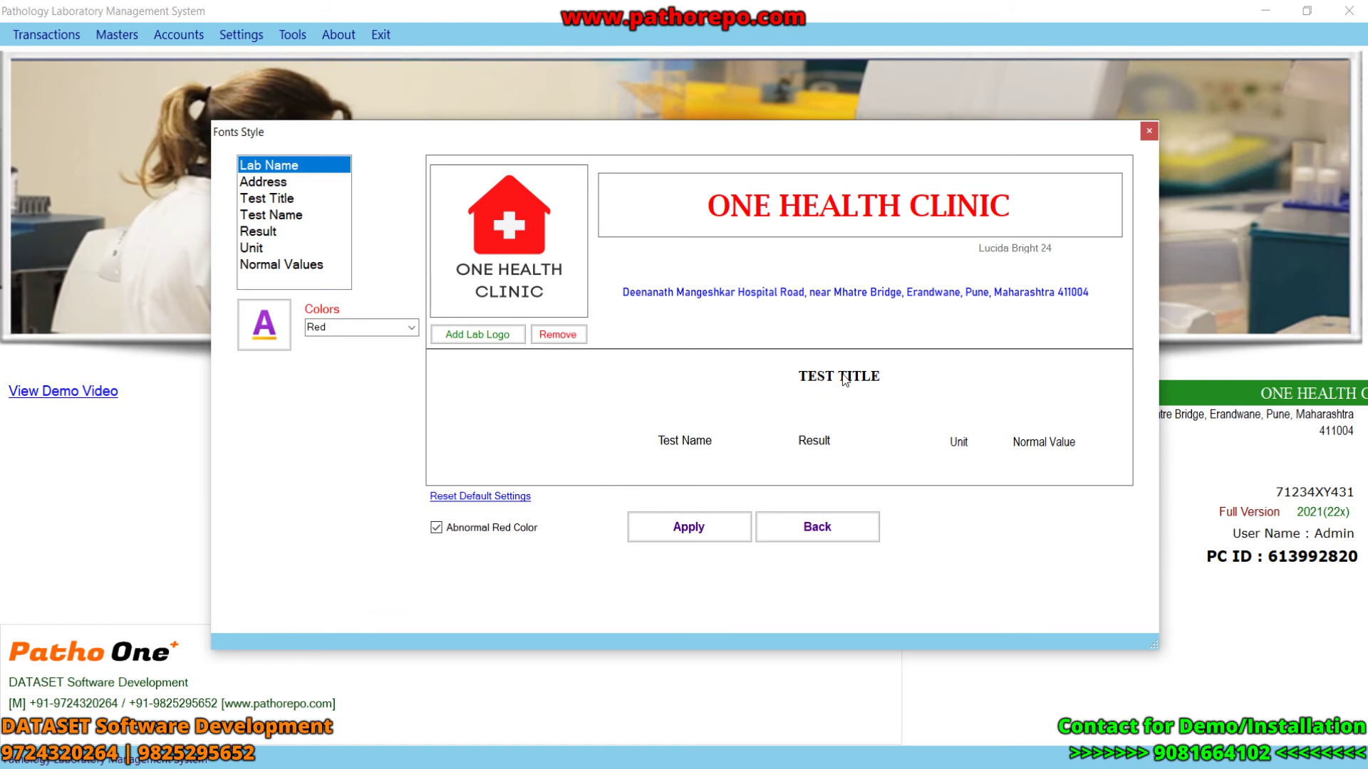
click(277, 183)
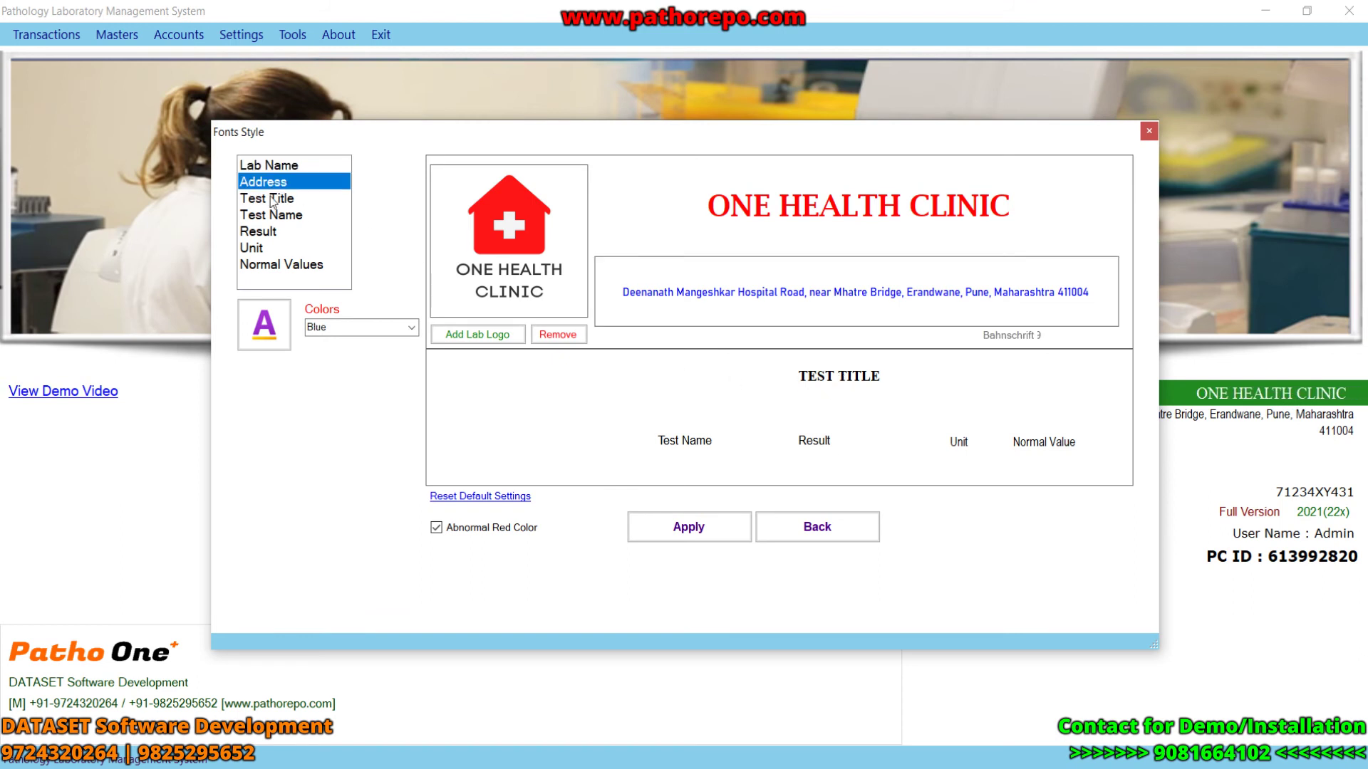
click(269, 198)
click(270, 215)
- Keep the current logo, leave Abnormal Red Color on, and apply the font settings
click(504, 336)
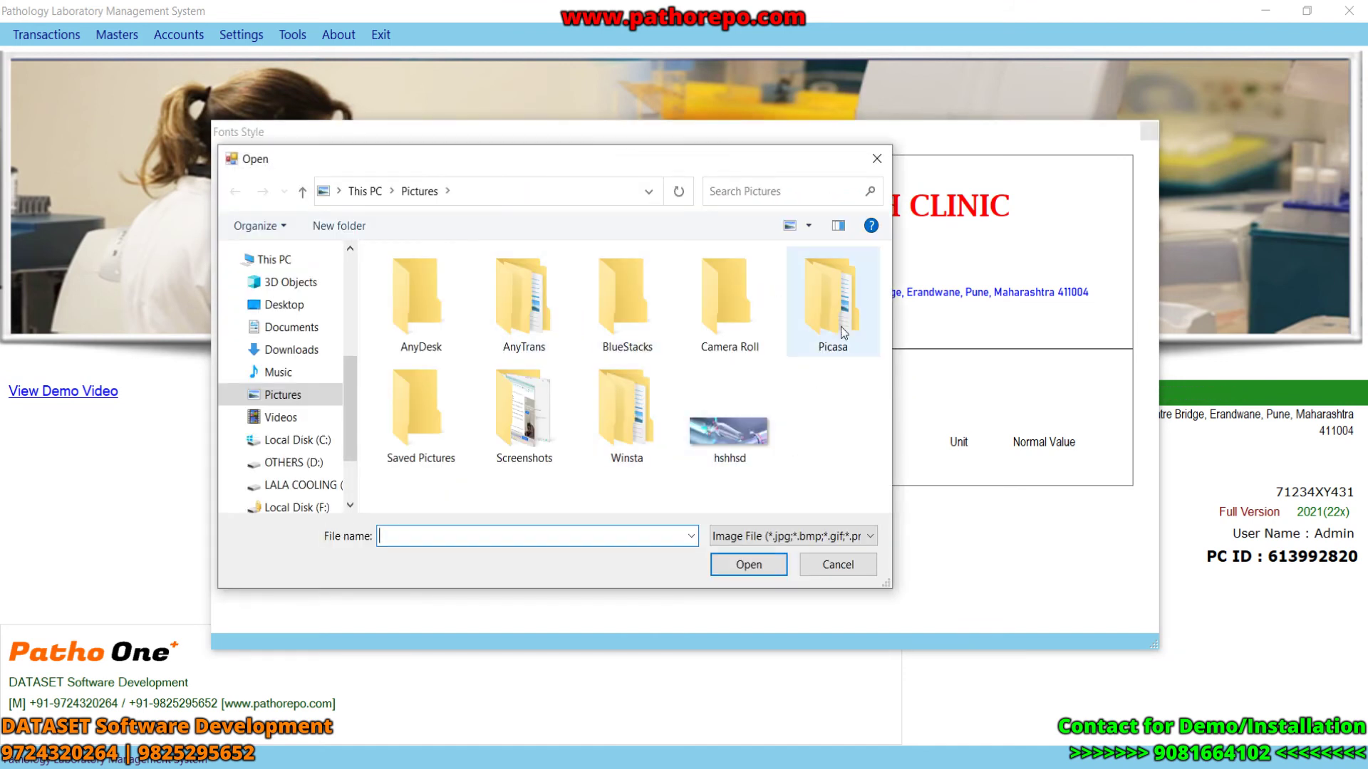
click(877, 158)
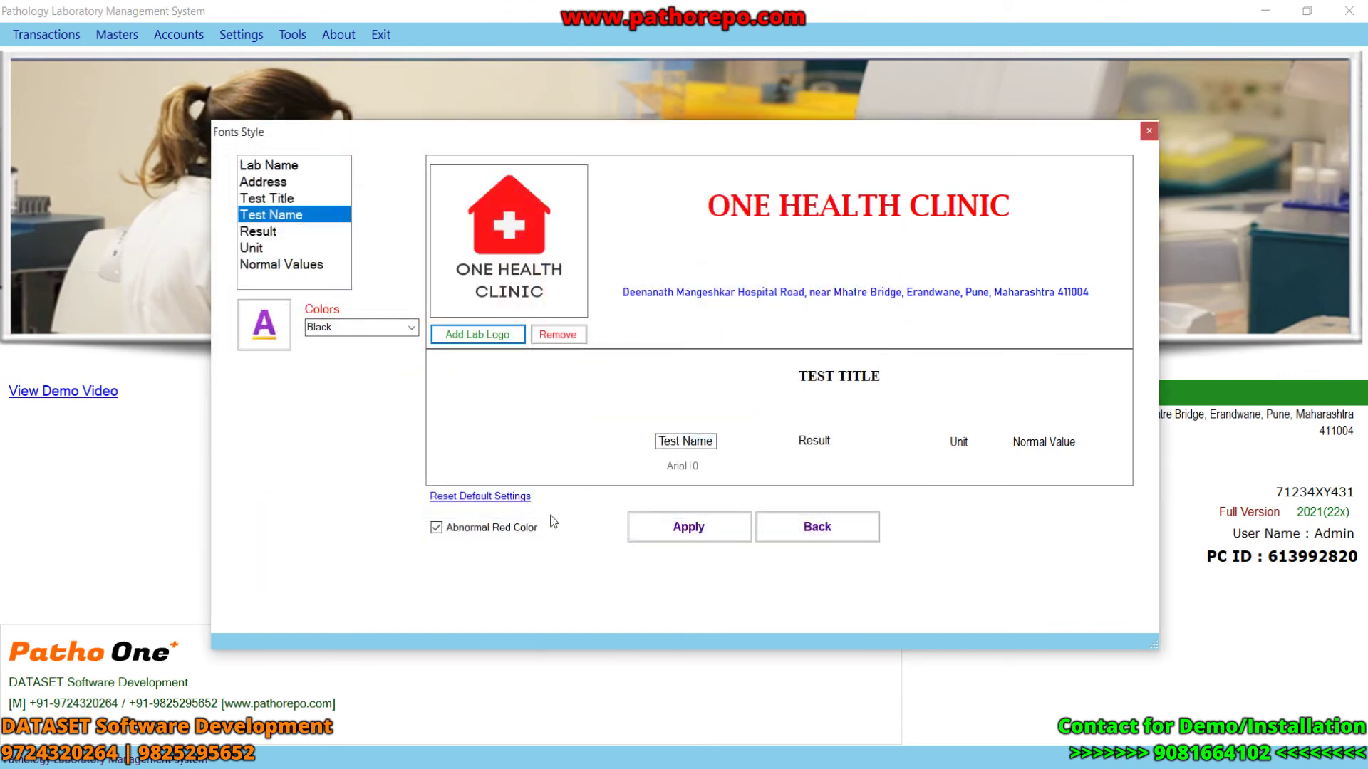
click(438, 533)
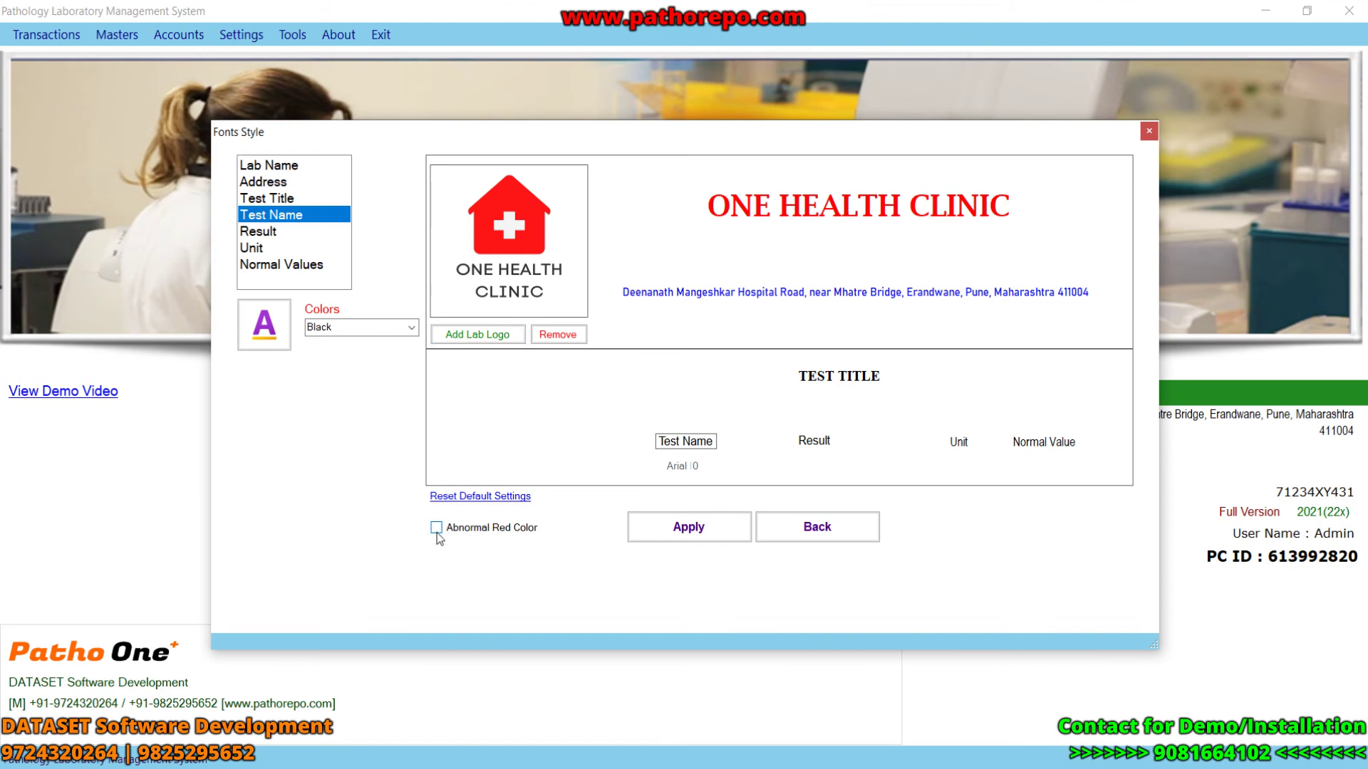
click(437, 532)
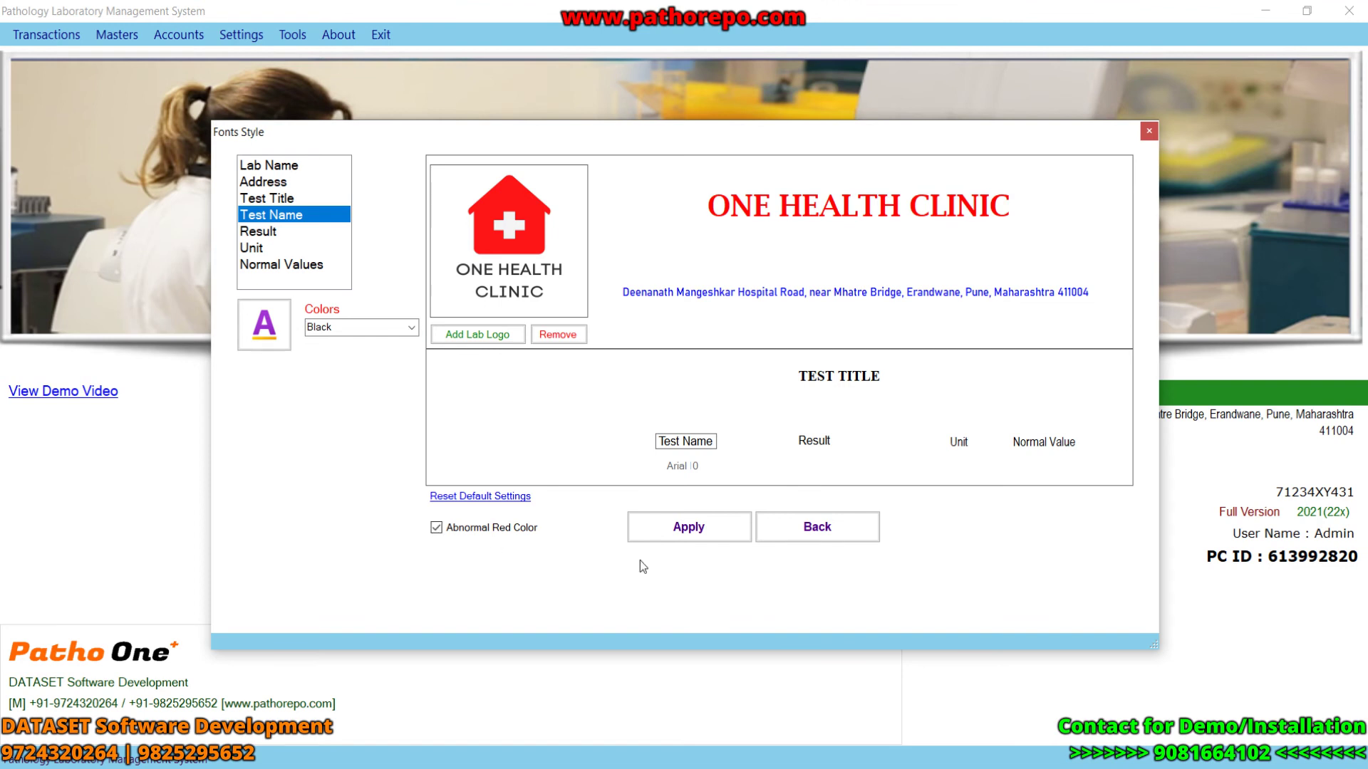
click(702, 537)
click(756, 460)
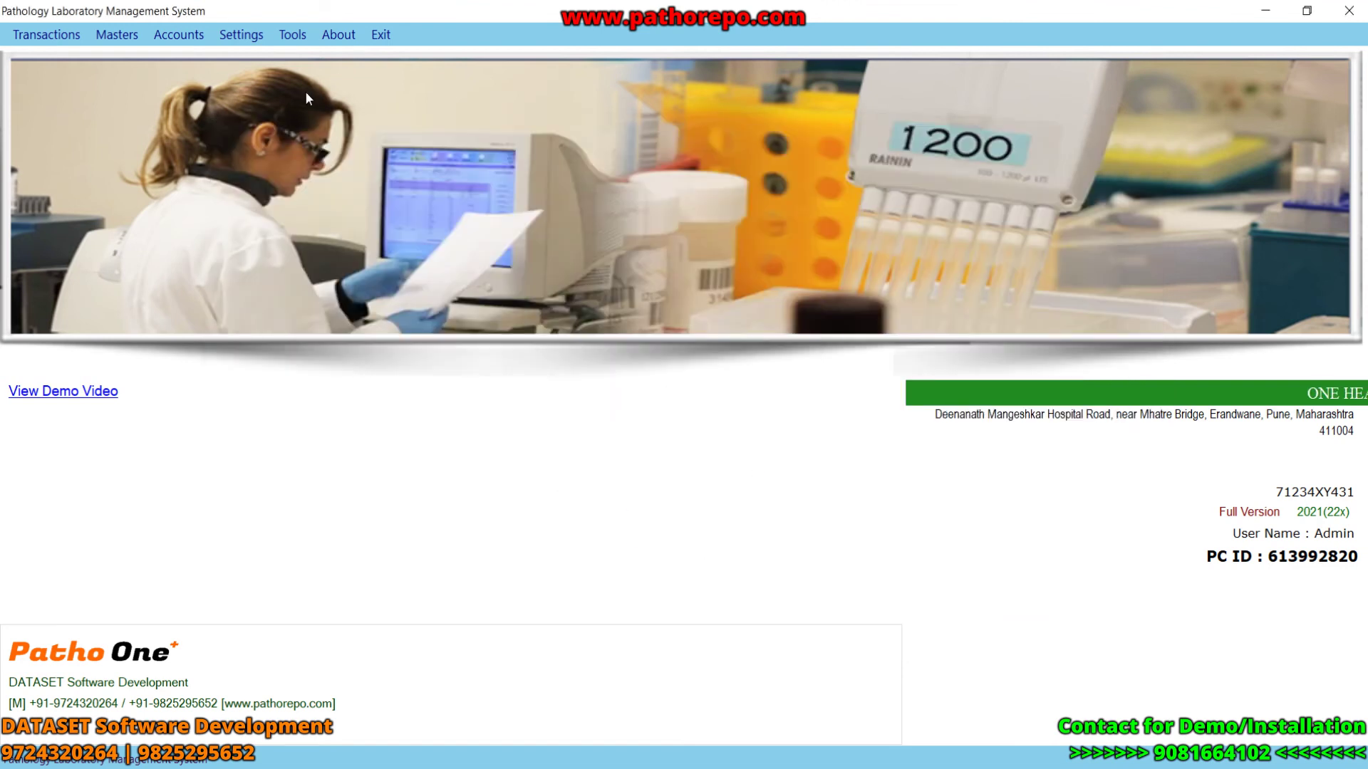
click(261, 35)
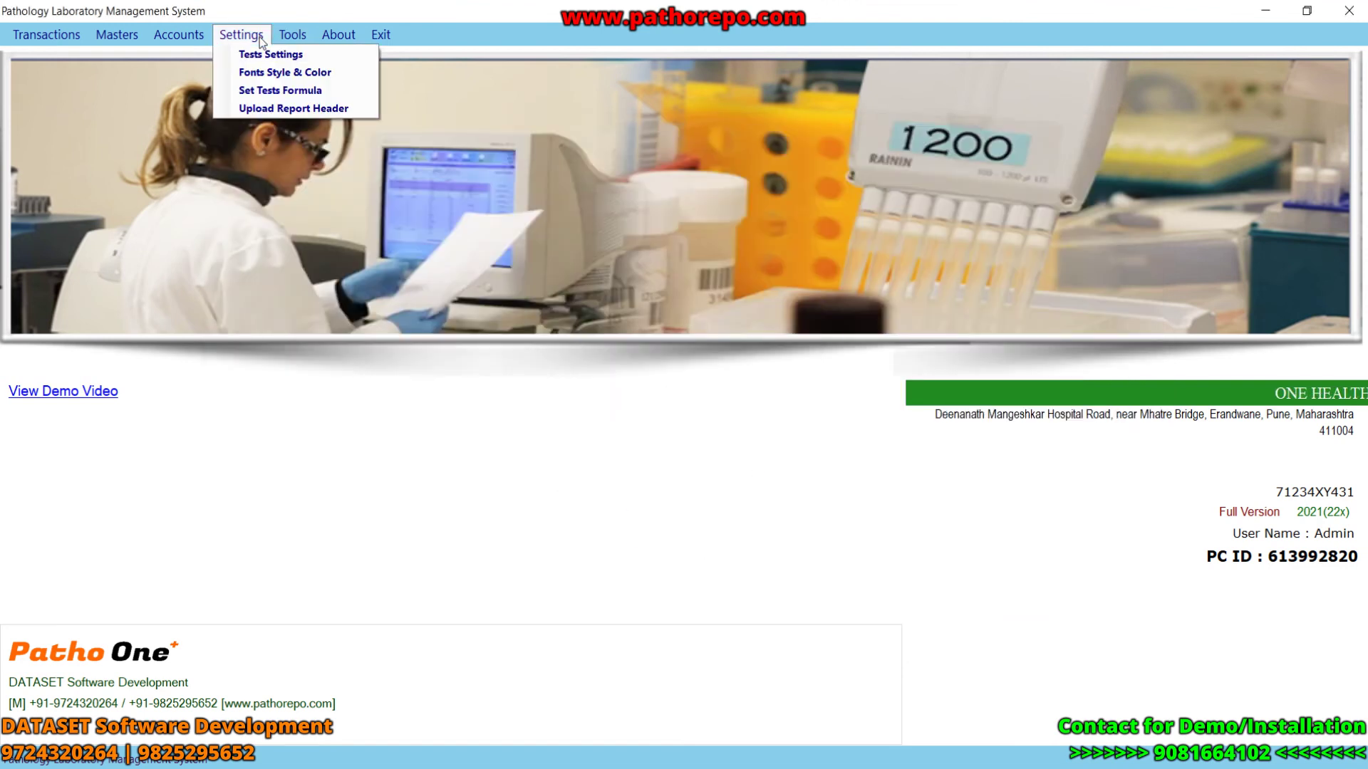
click(280, 95)
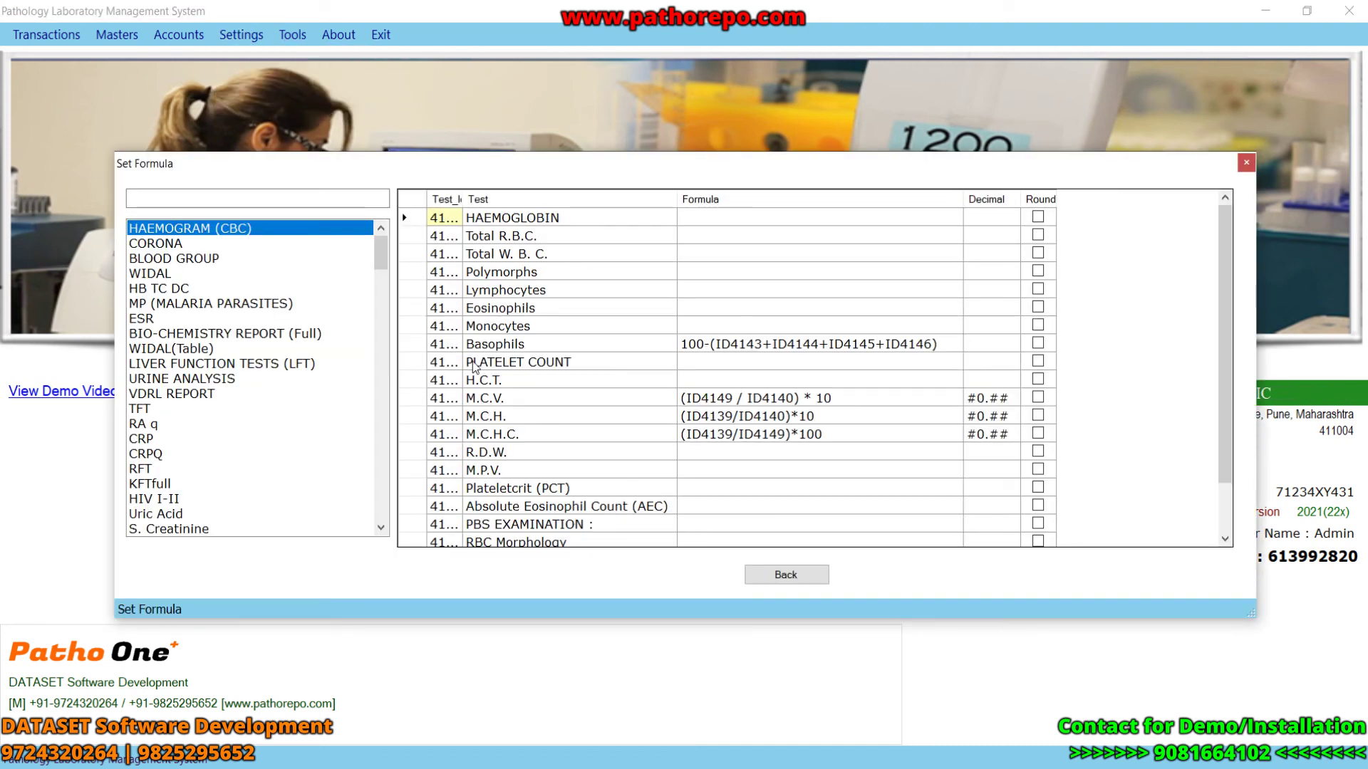
click(183, 246)
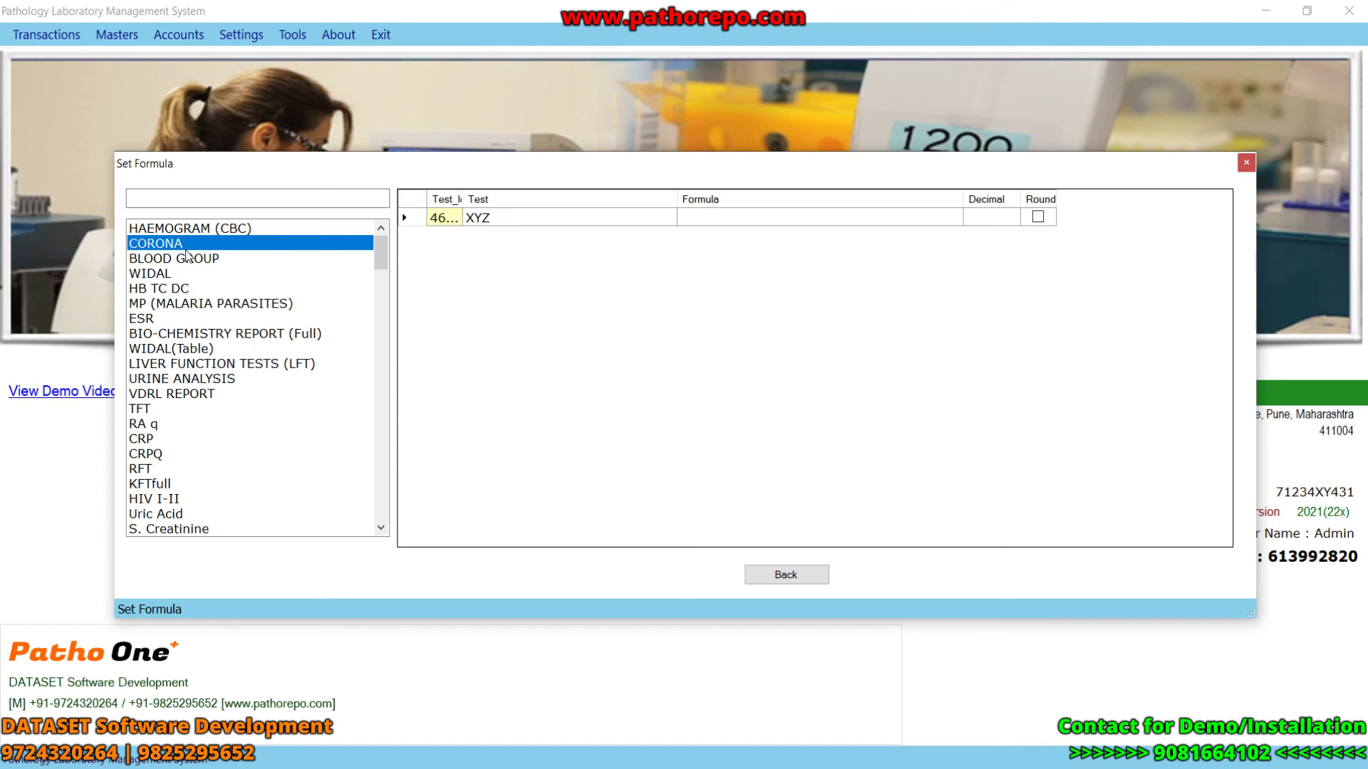
click(210, 228)
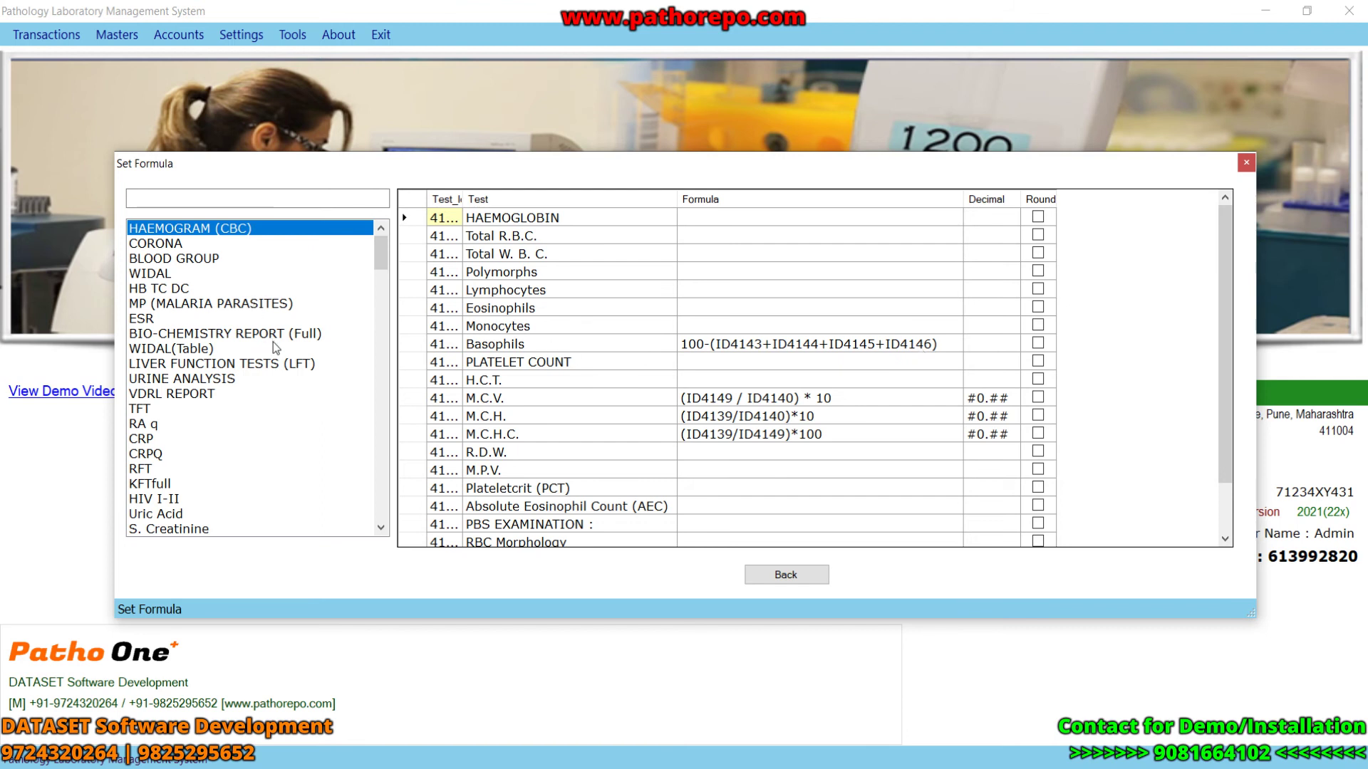
click(228, 380)
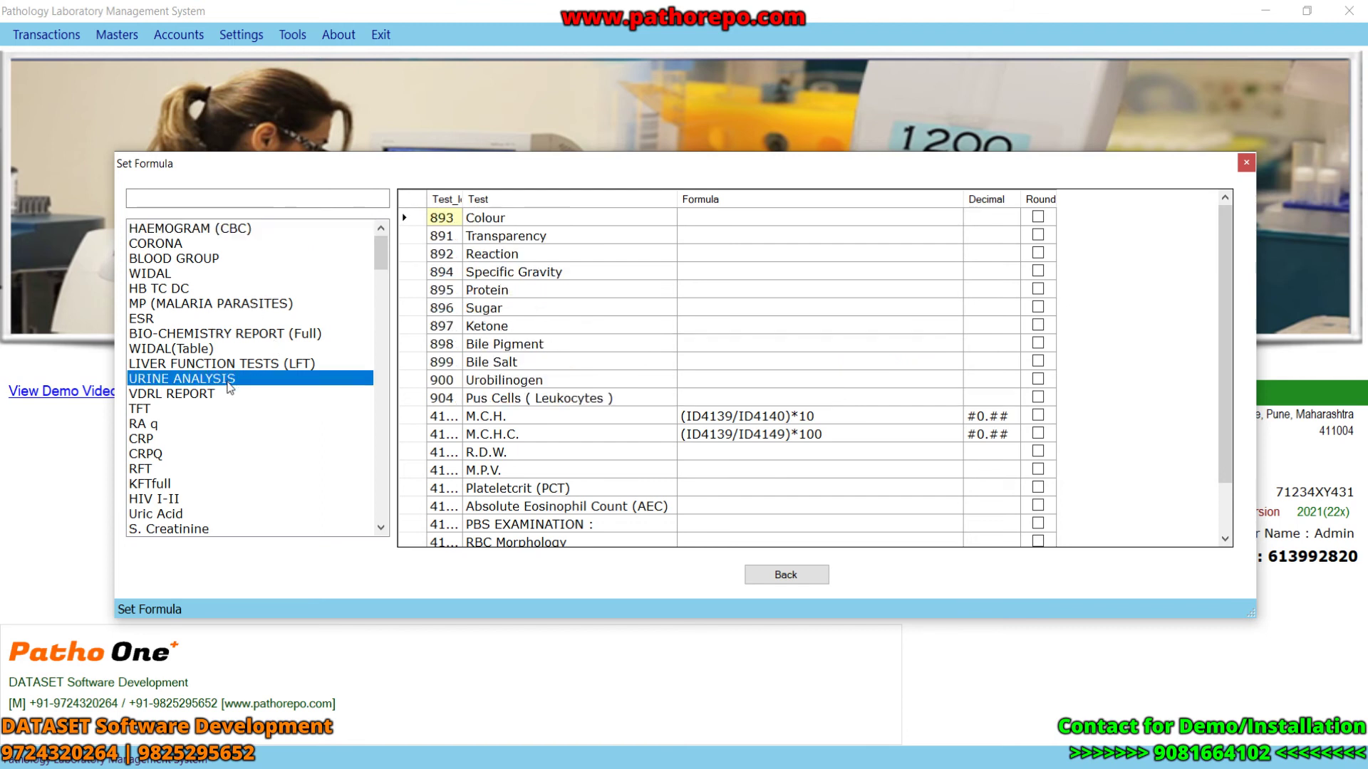
click(200, 411)
click(201, 260)
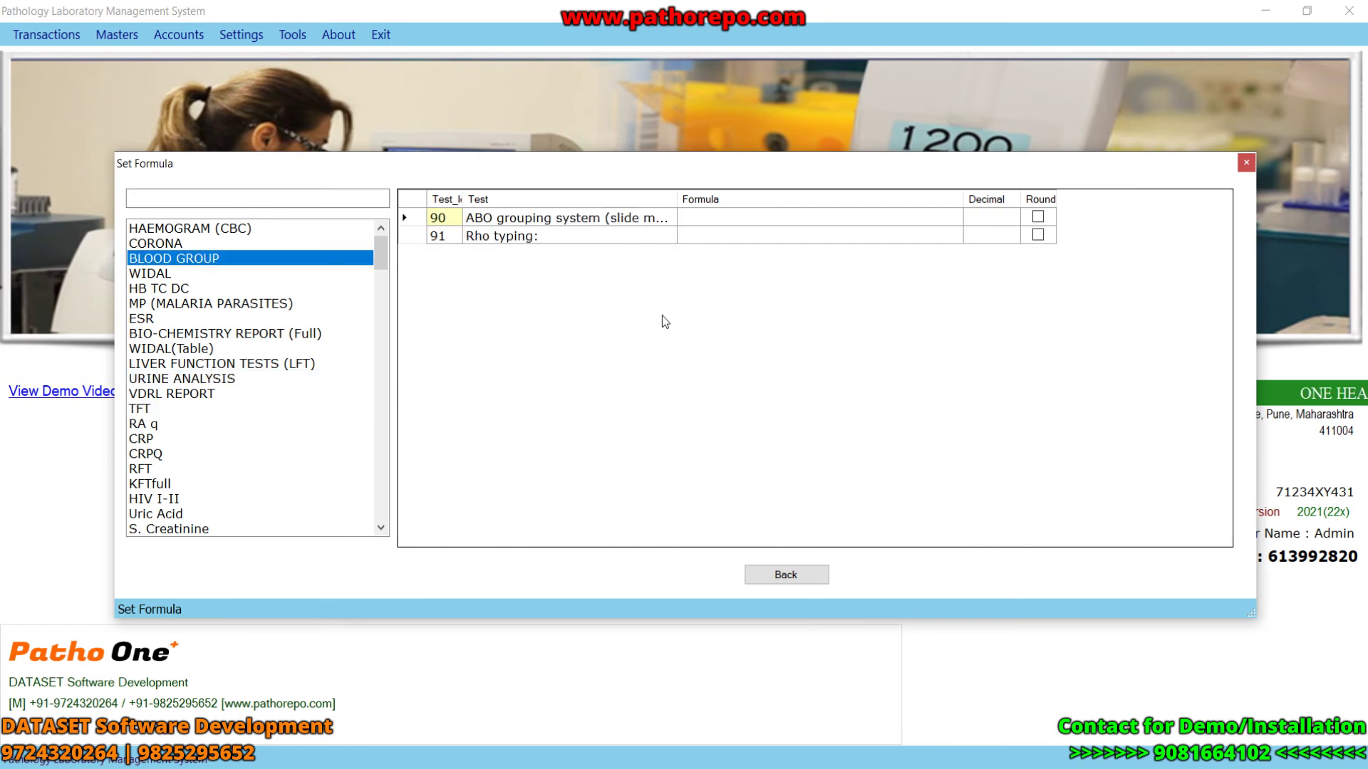
click(202, 229)
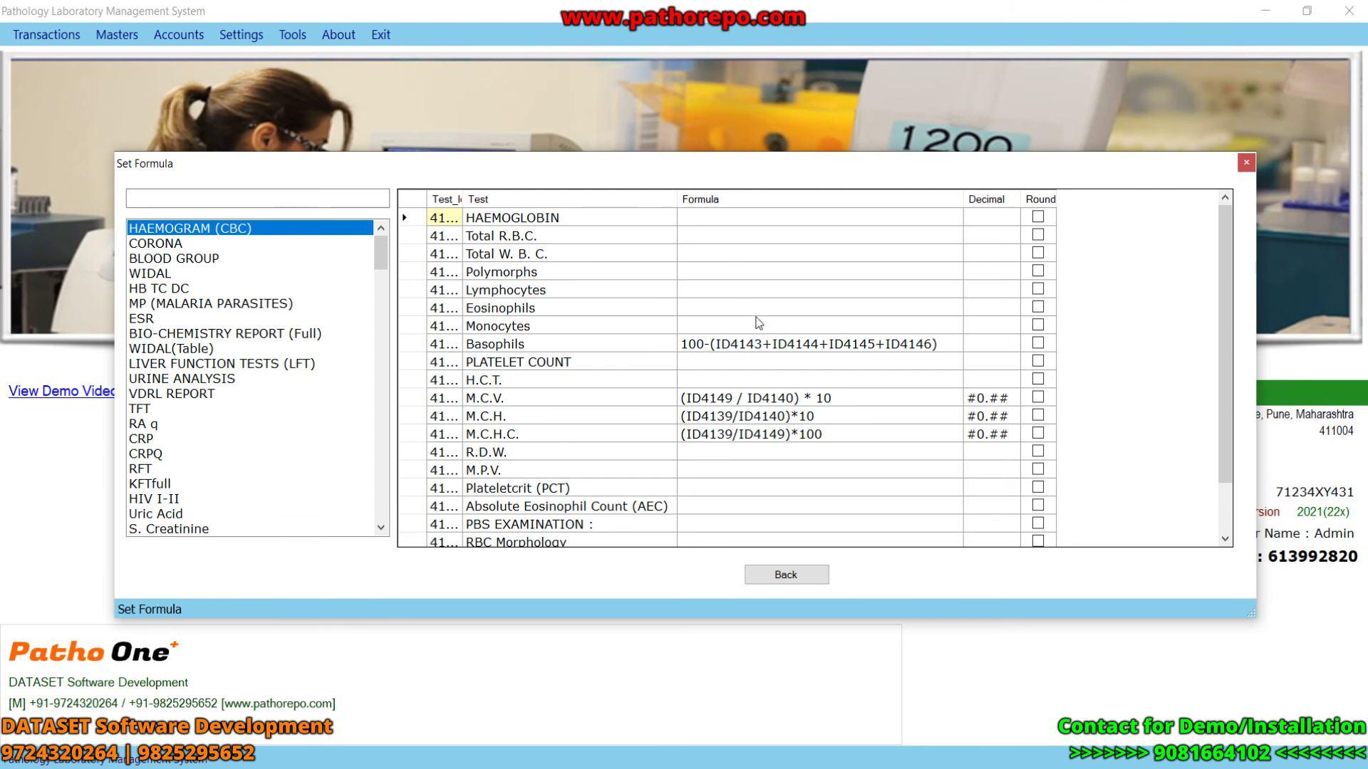
click(786, 574)
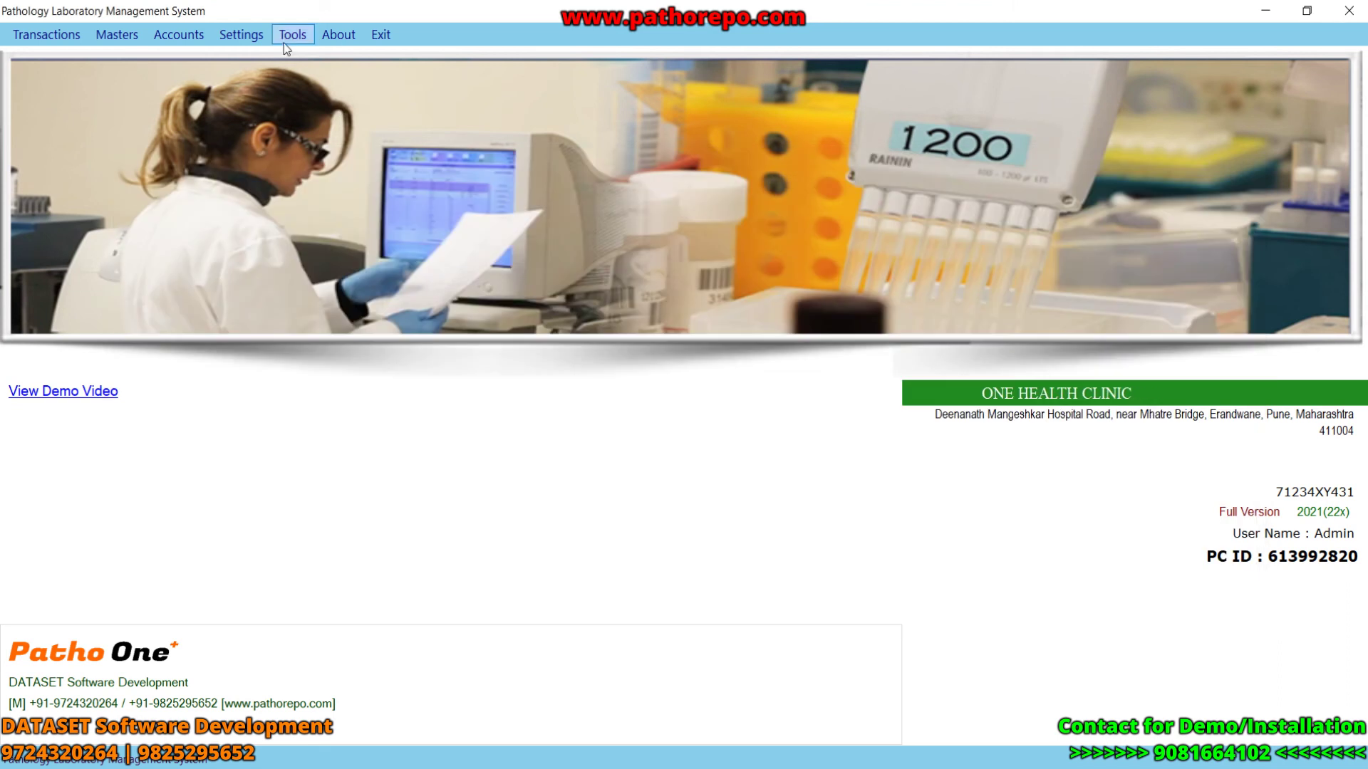
- View the Upload Report Header settings and close them unchanged
click(285, 41)
mouse_move(241, 34)
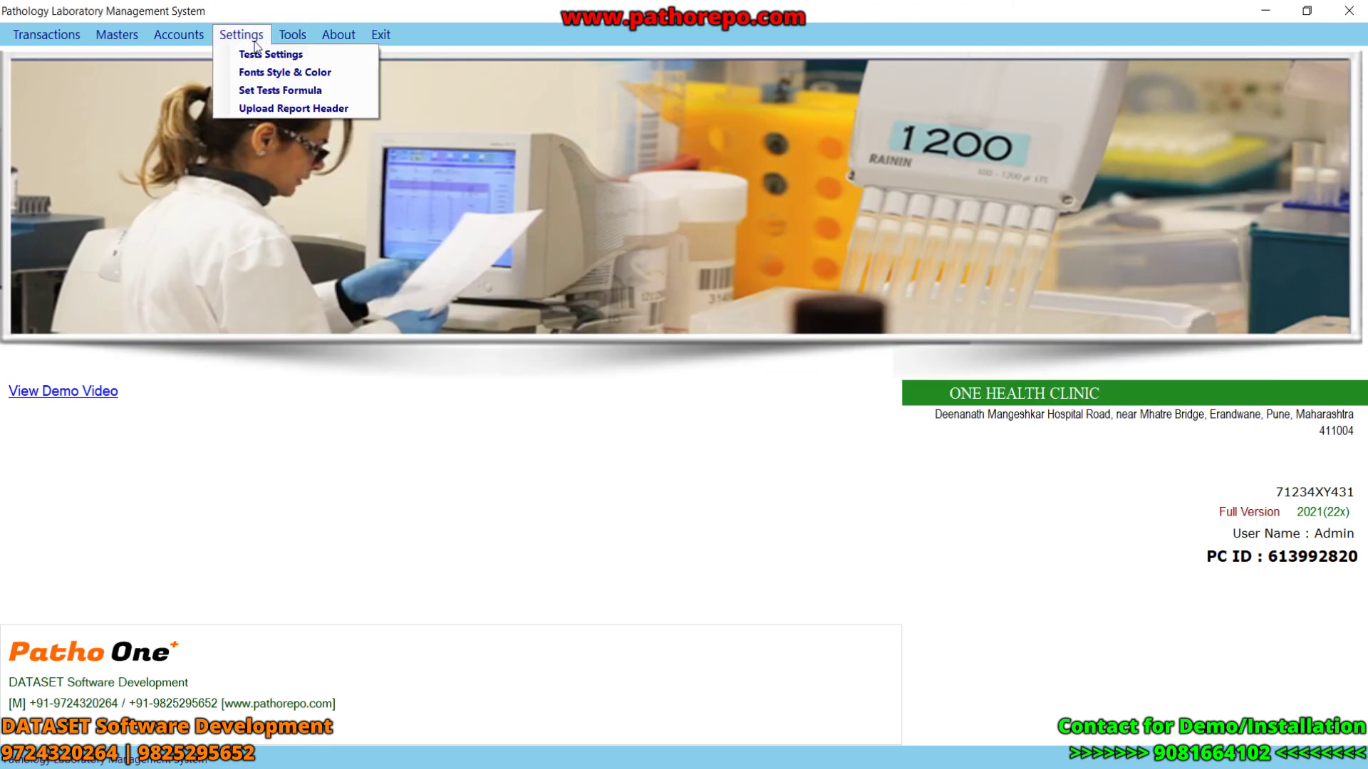
click(267, 108)
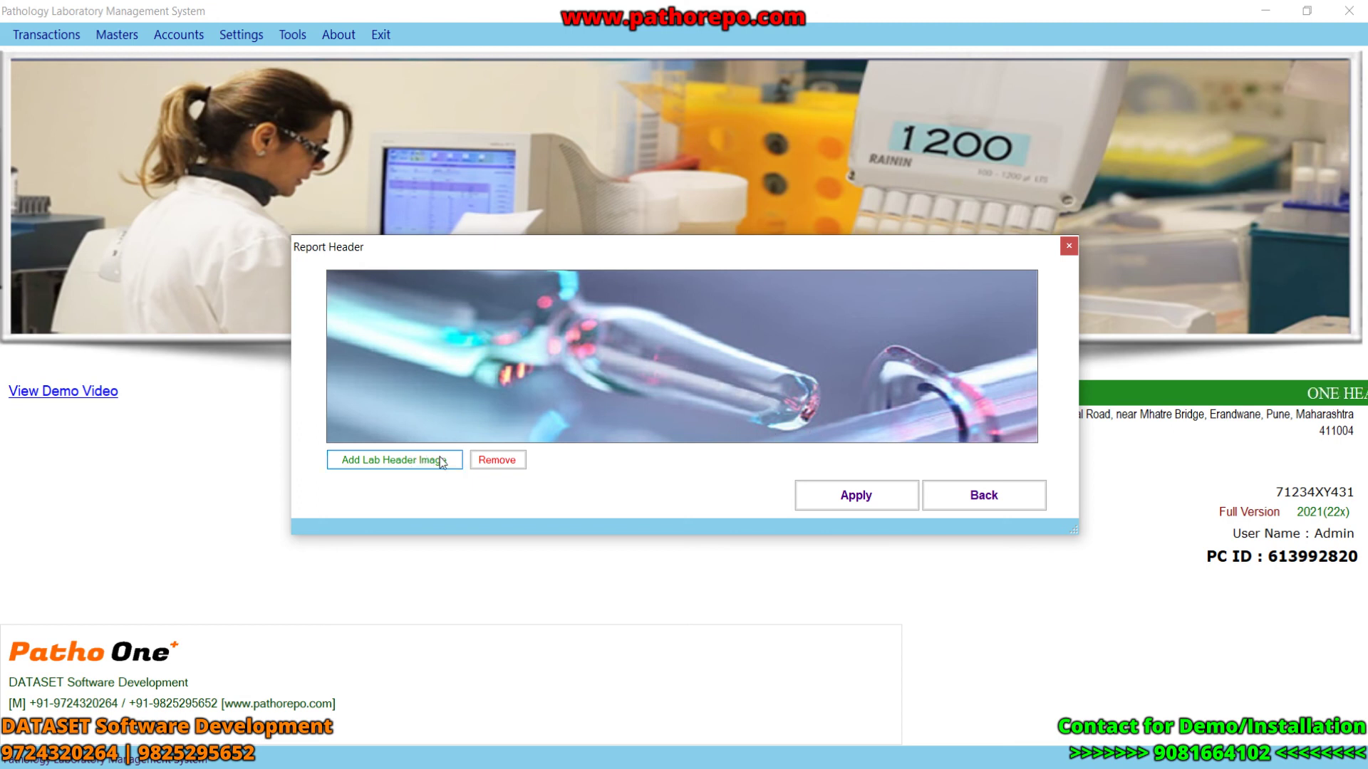
click(983, 496)
- Enable Use Own Header Image in Page Setup and apply it, then open the Patient entry form
click(292, 35)
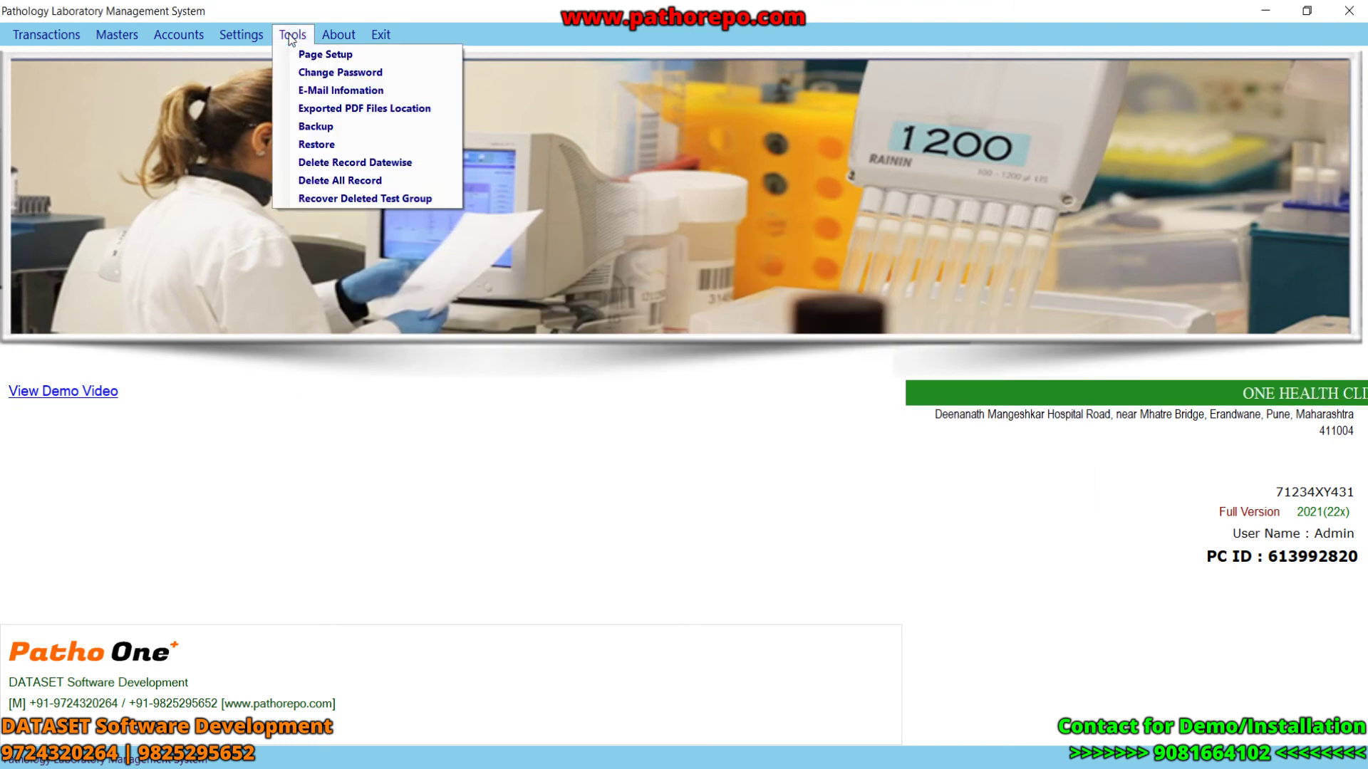
click(317, 56)
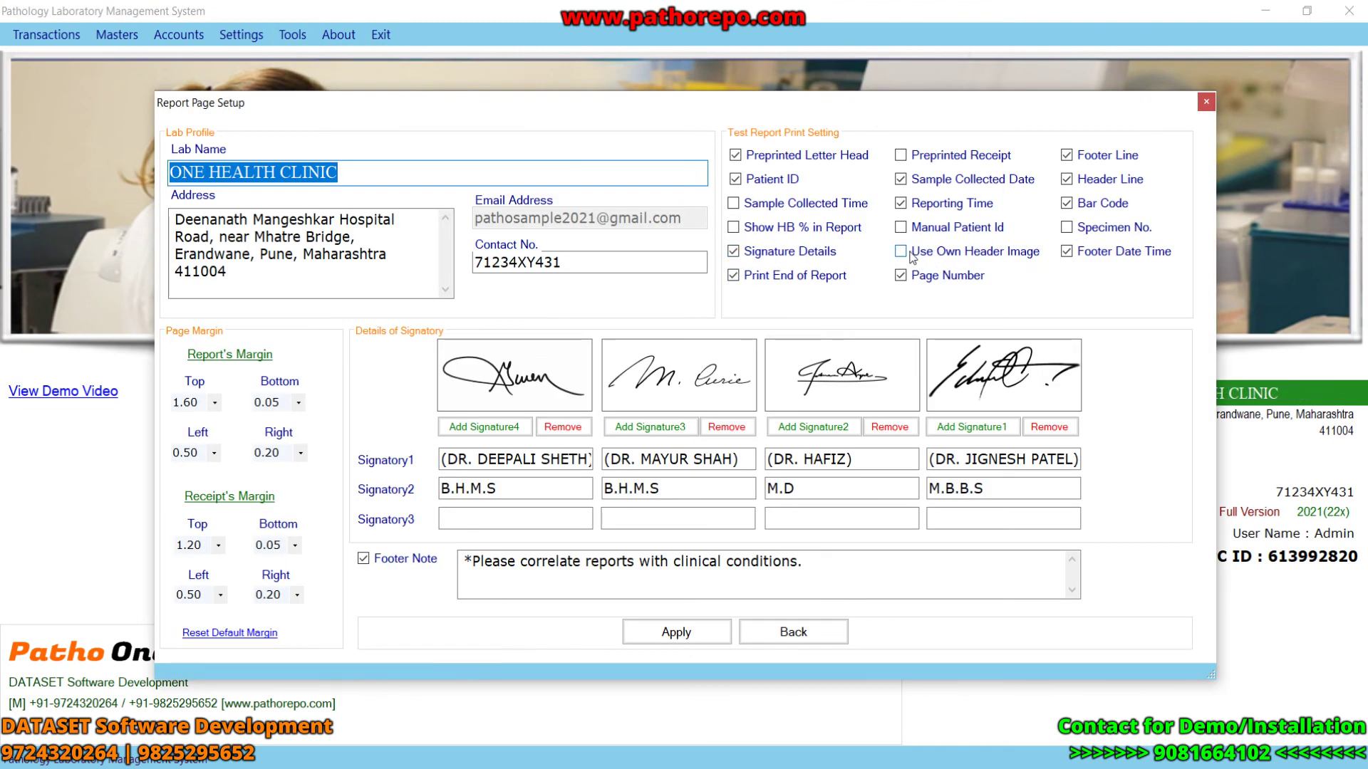
click(902, 252)
click(680, 632)
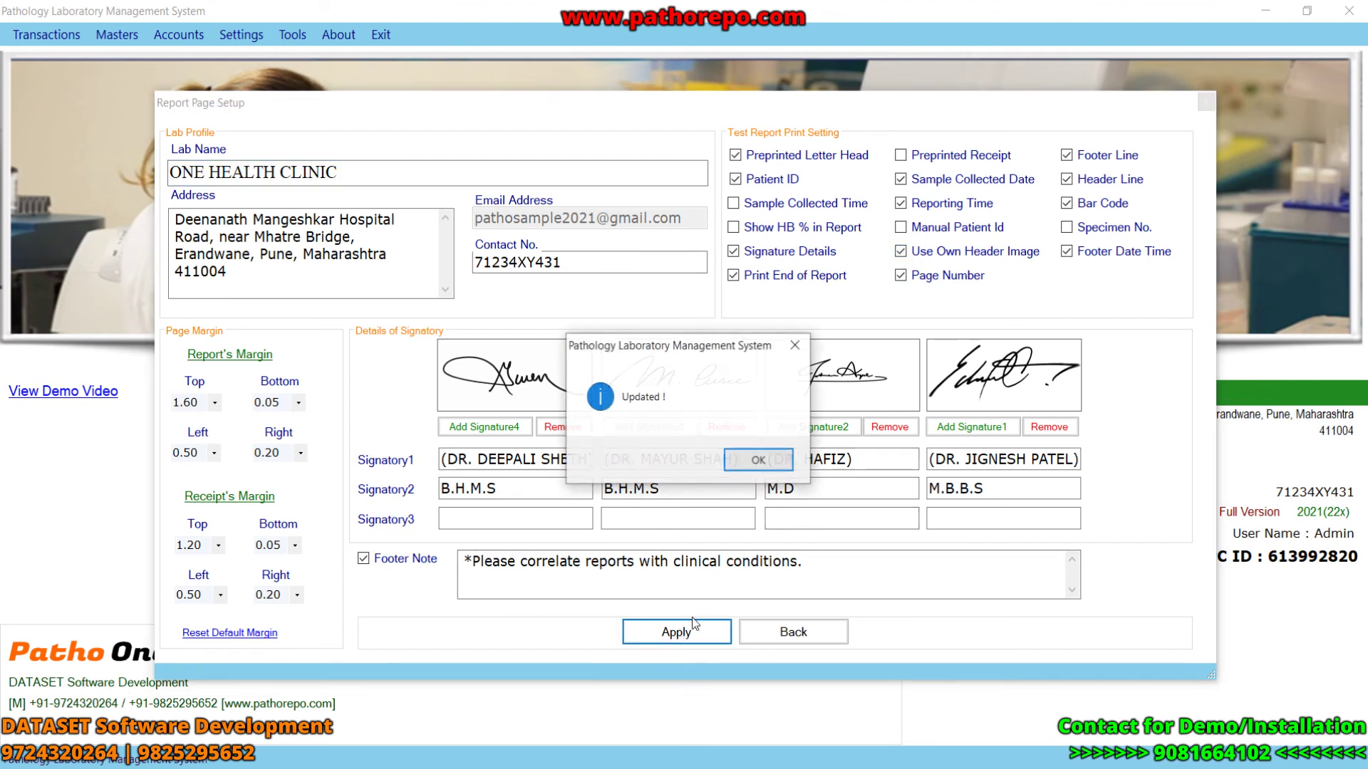
click(757, 465)
click(44, 34)
click(39, 52)
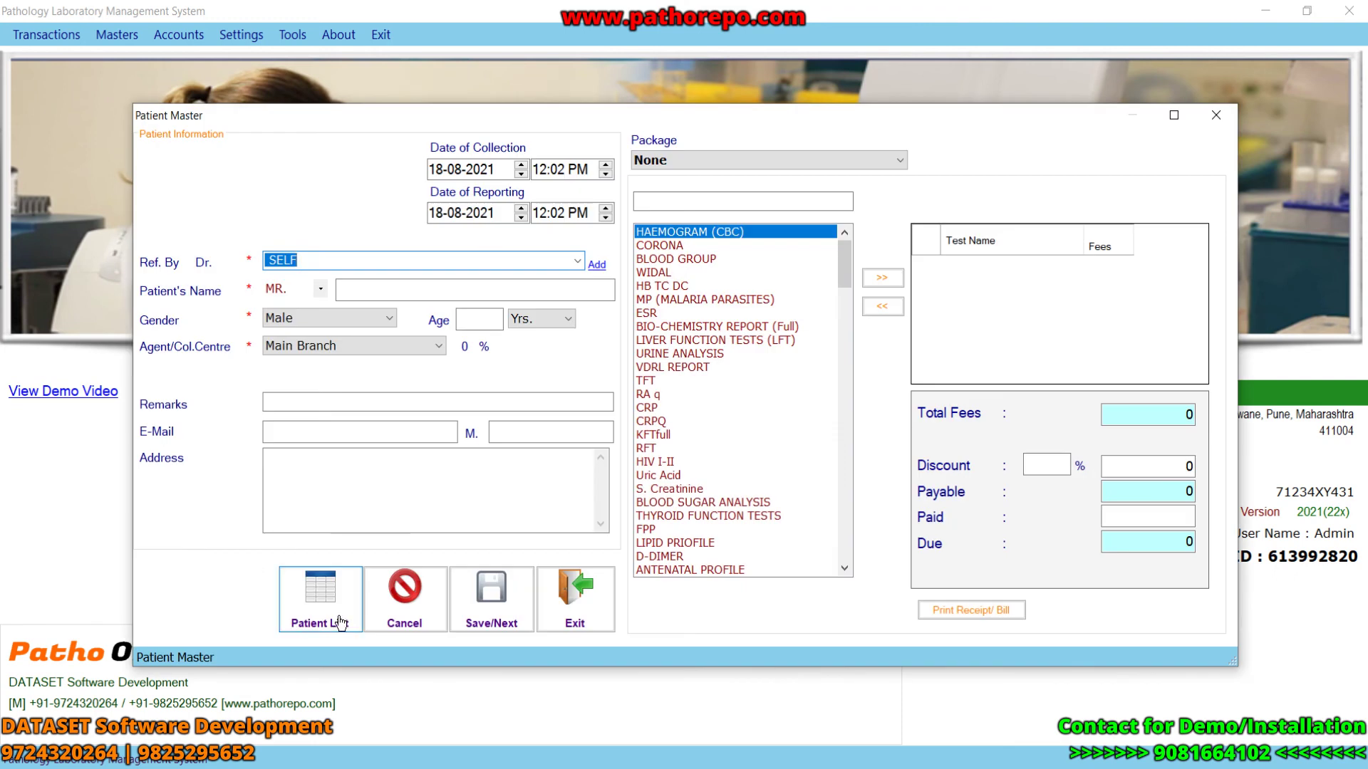
- Preview patient 13's report and turn off Preprinted Letter Head in its page setup
click(340, 622)
click(892, 614)
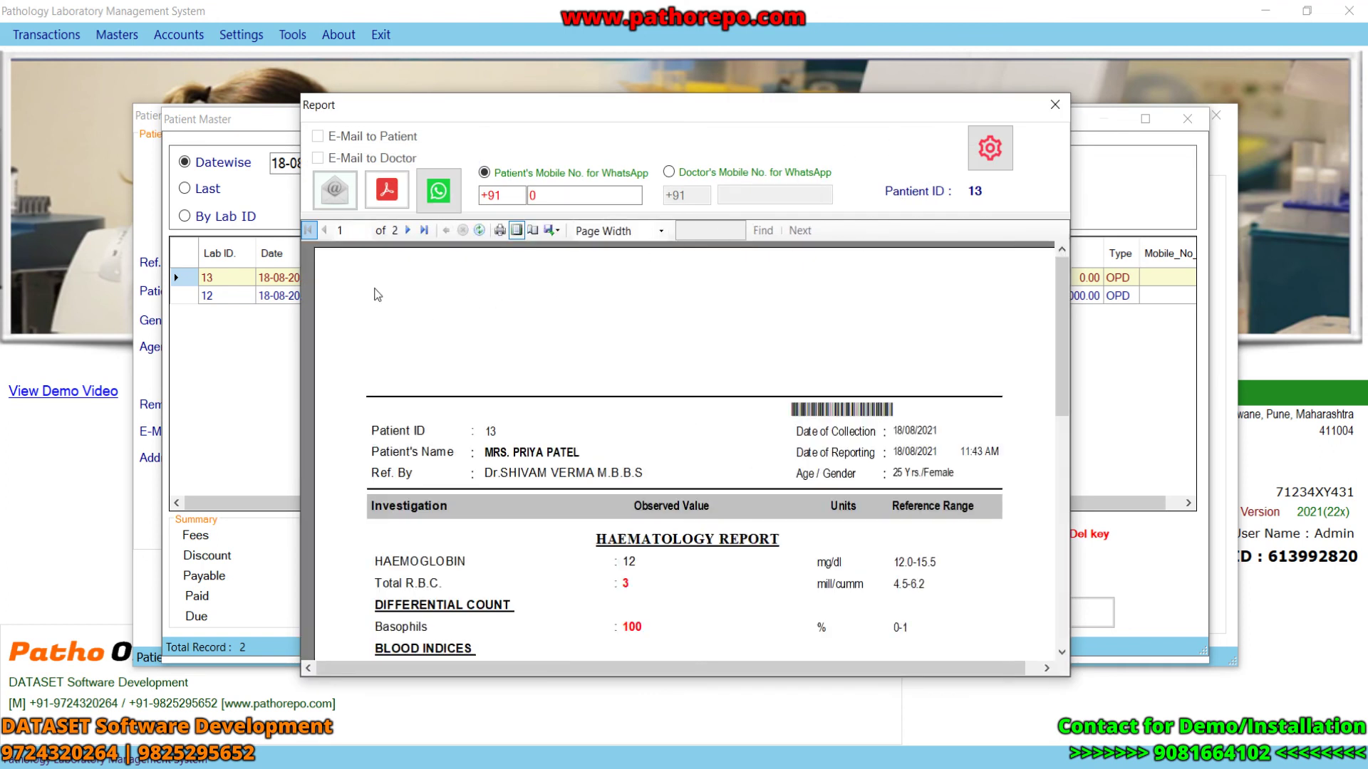
click(990, 147)
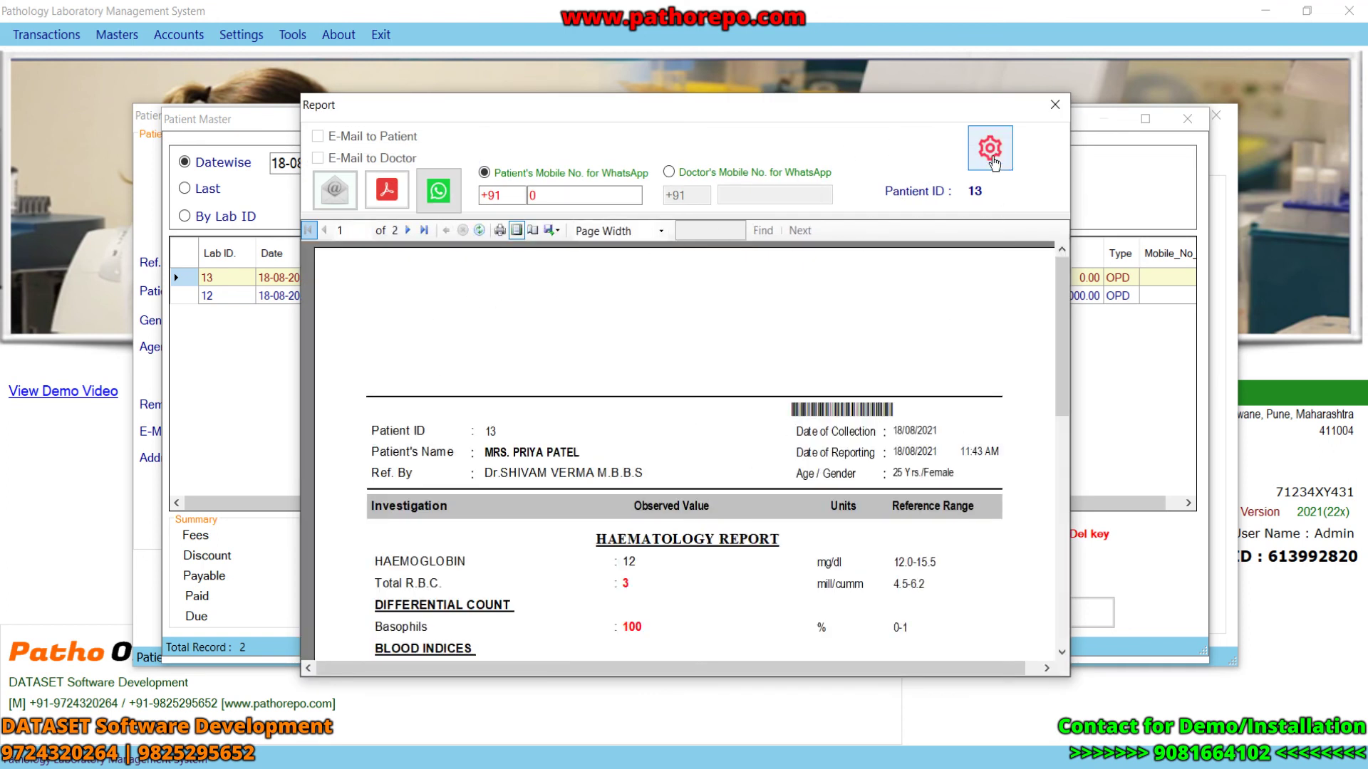
click(736, 155)
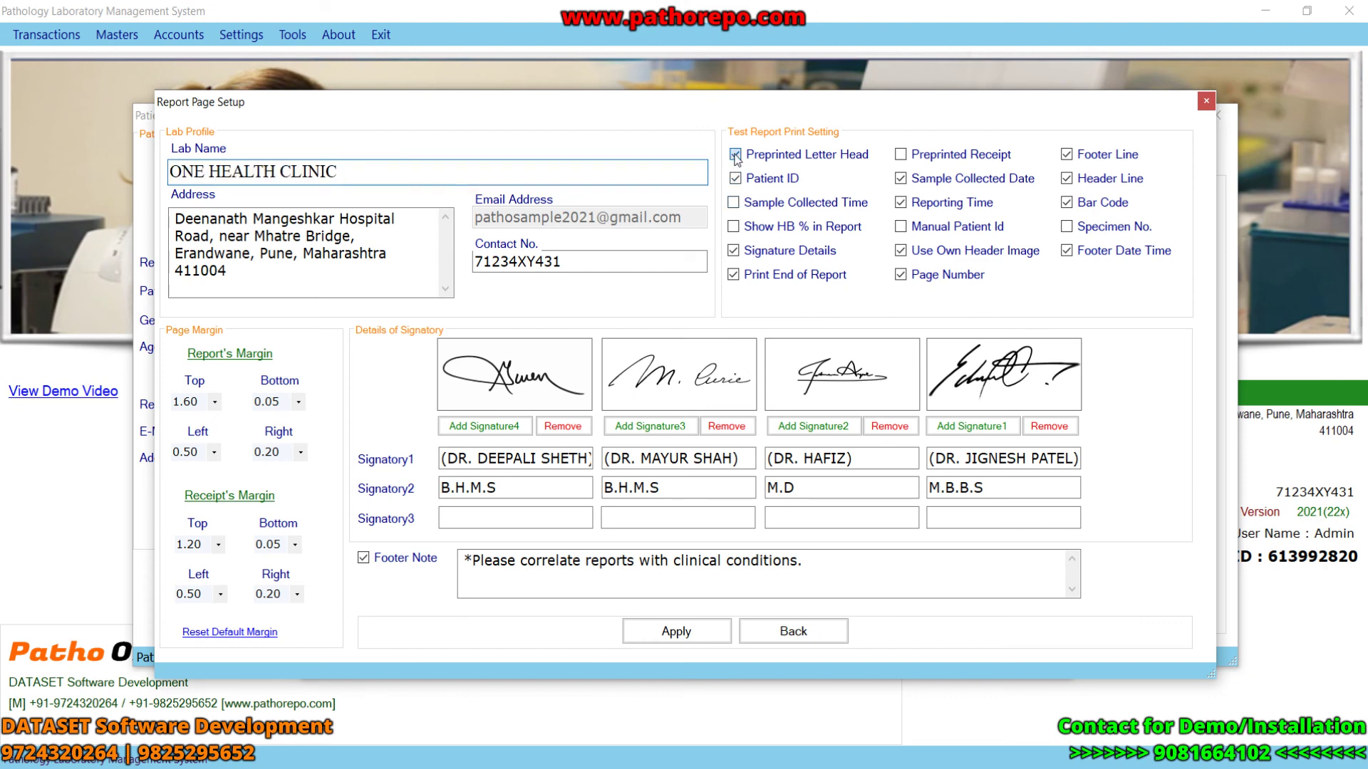
click(676, 631)
click(758, 459)
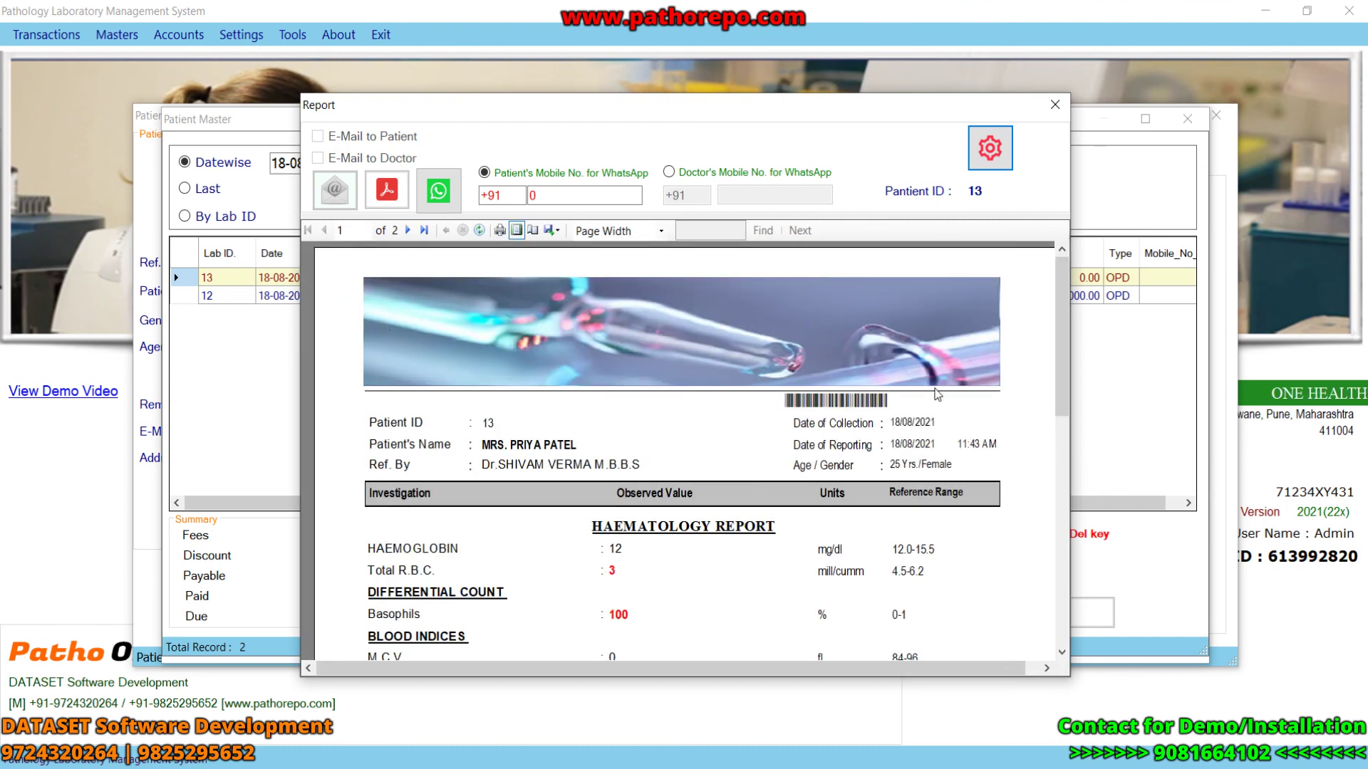
- Close the report preview and the Patient Master window
click(588, 201)
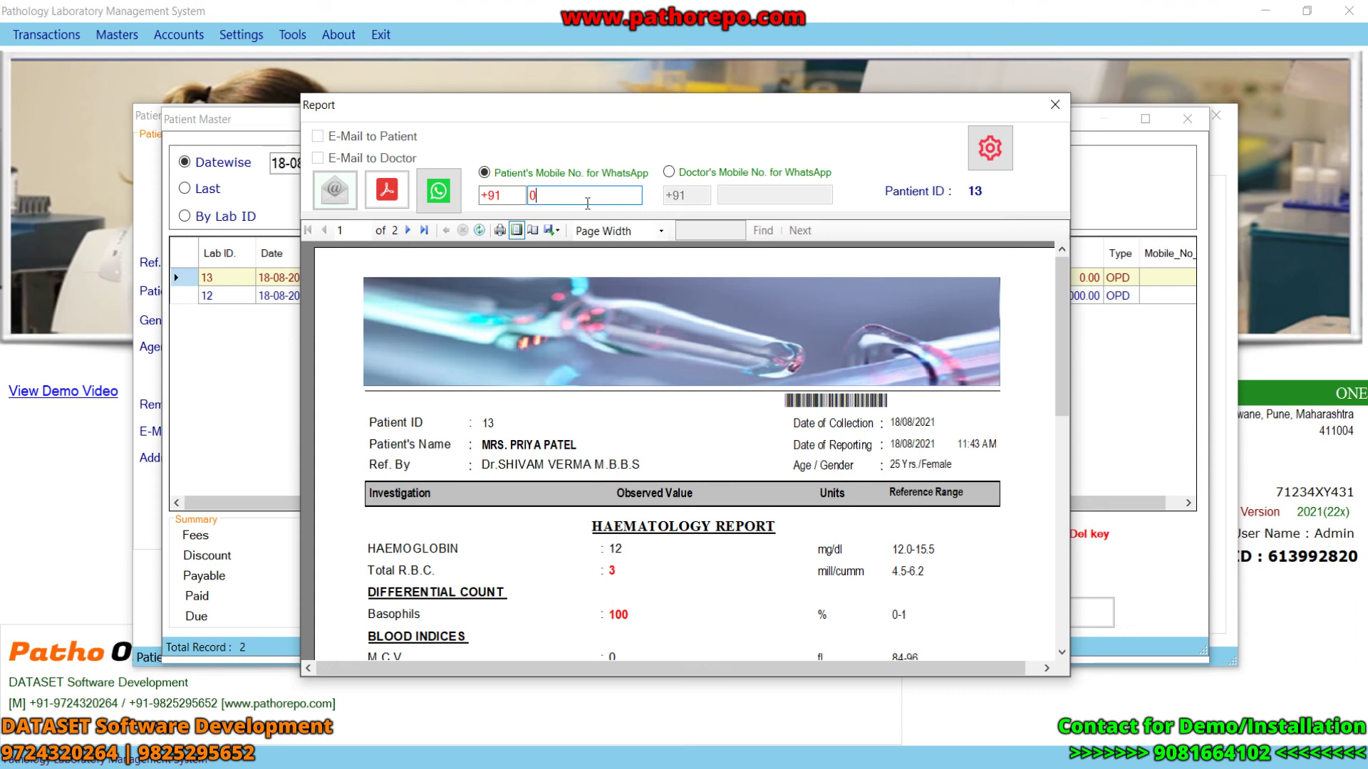
click(1048, 106)
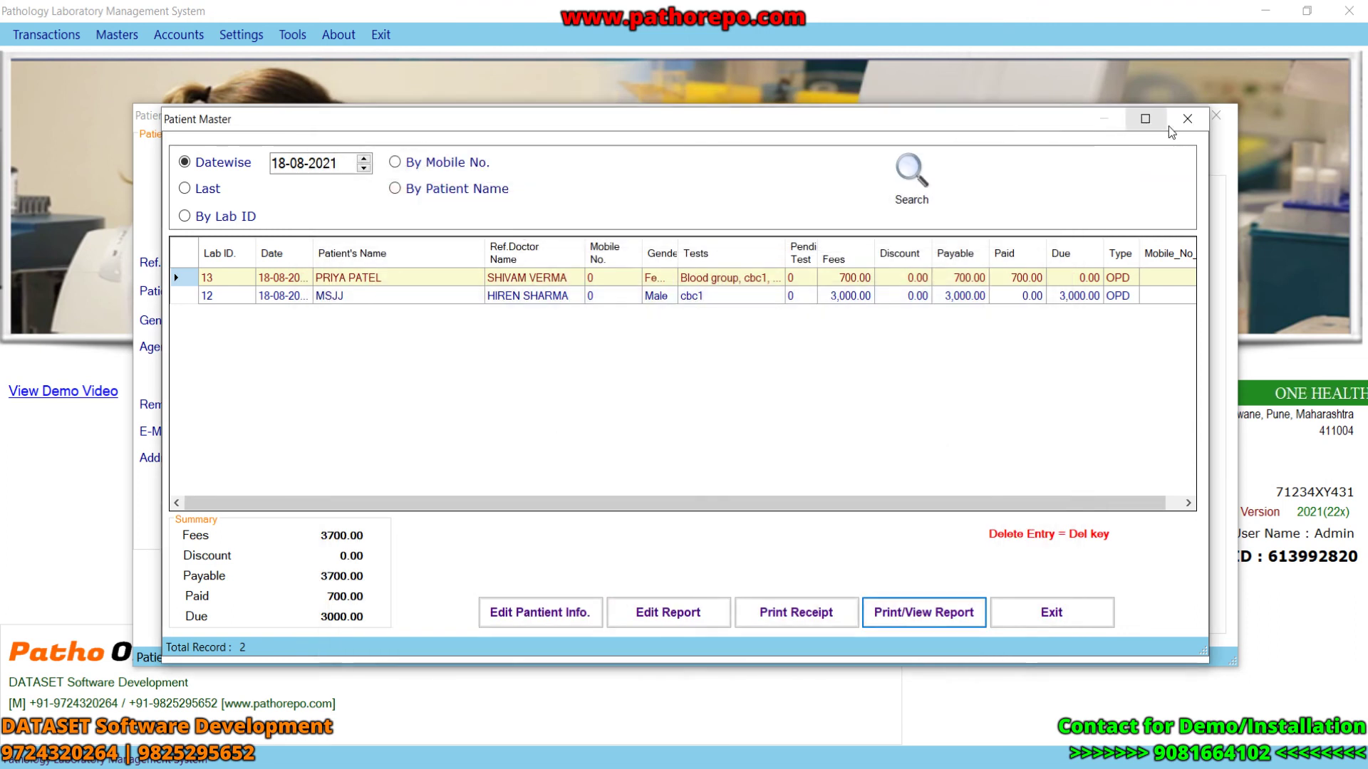
click(1187, 118)
- Re-tick Preprinted Letter Head in Page Setup with Top margin 1.60, leaving without applying
click(1215, 114)
click(240, 34)
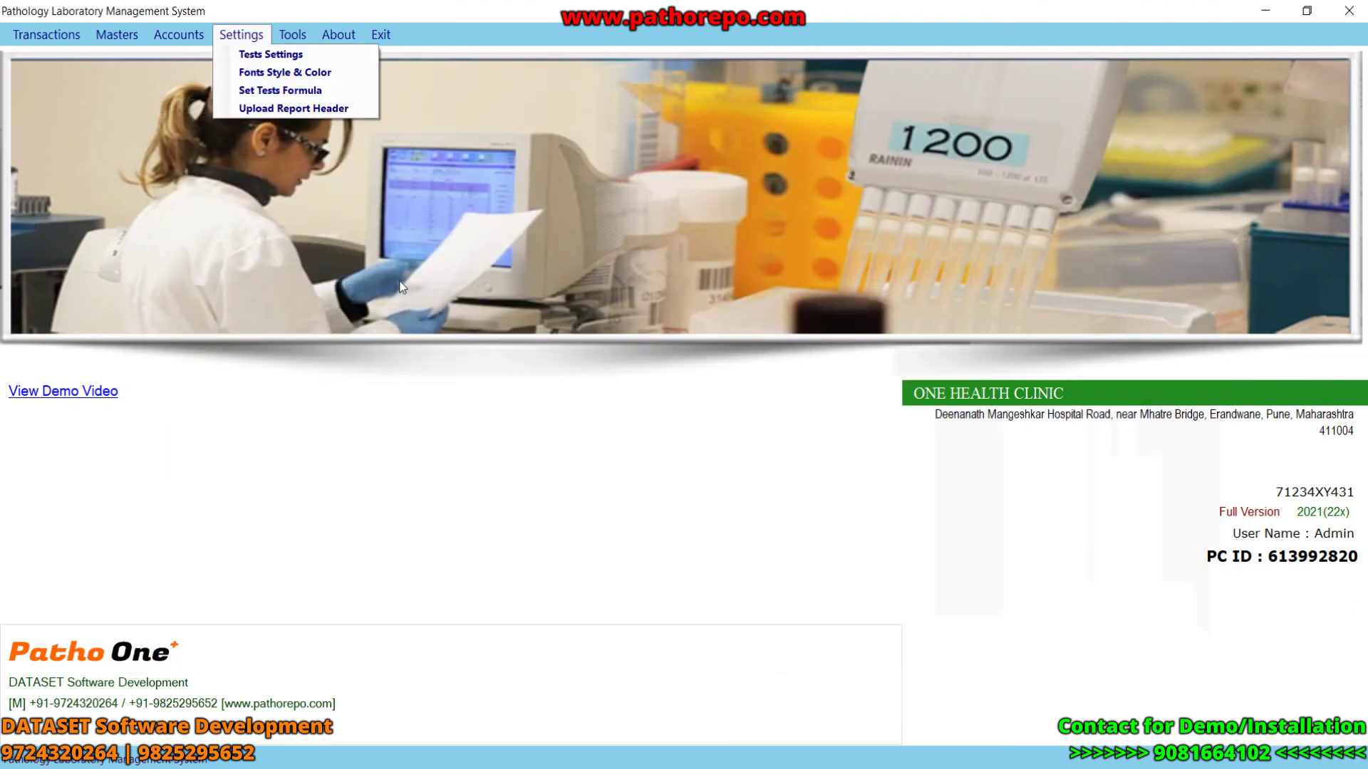
mouse_move(292, 34)
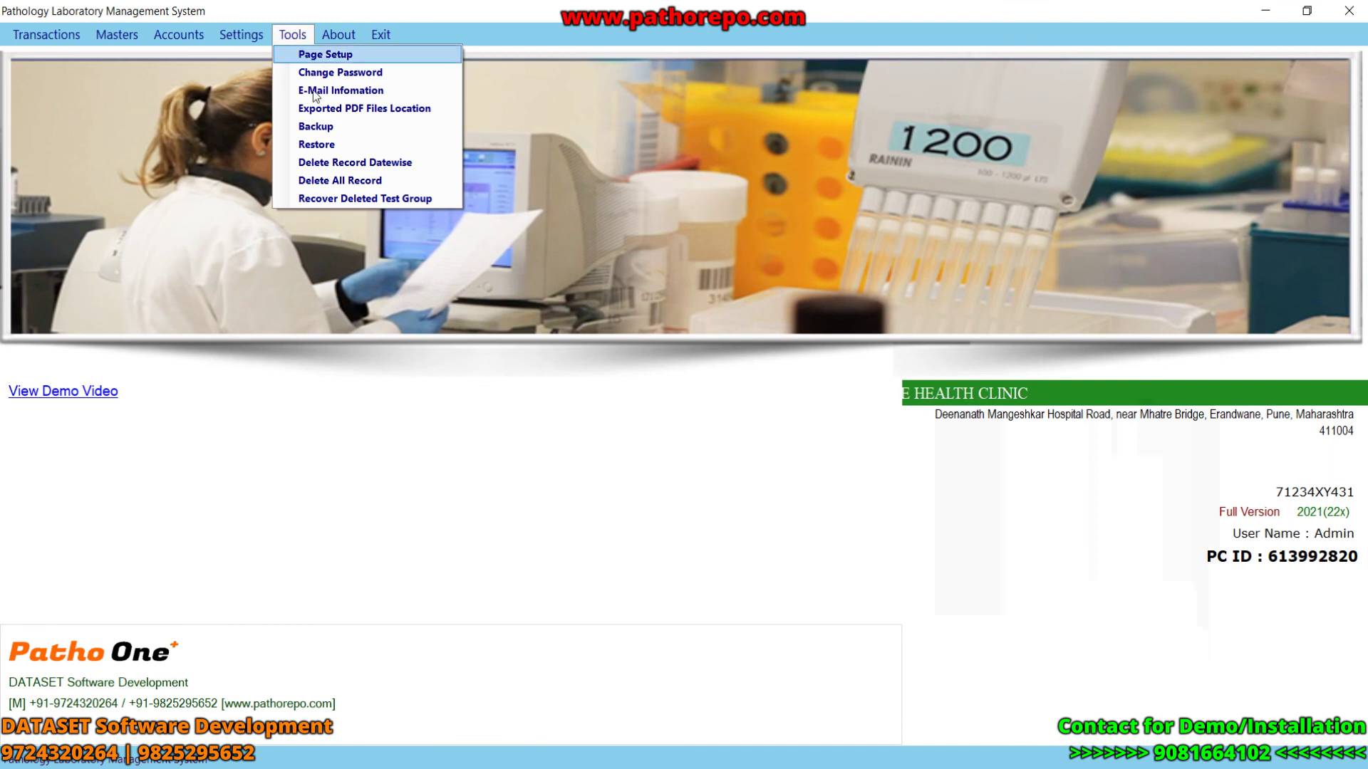
click(320, 55)
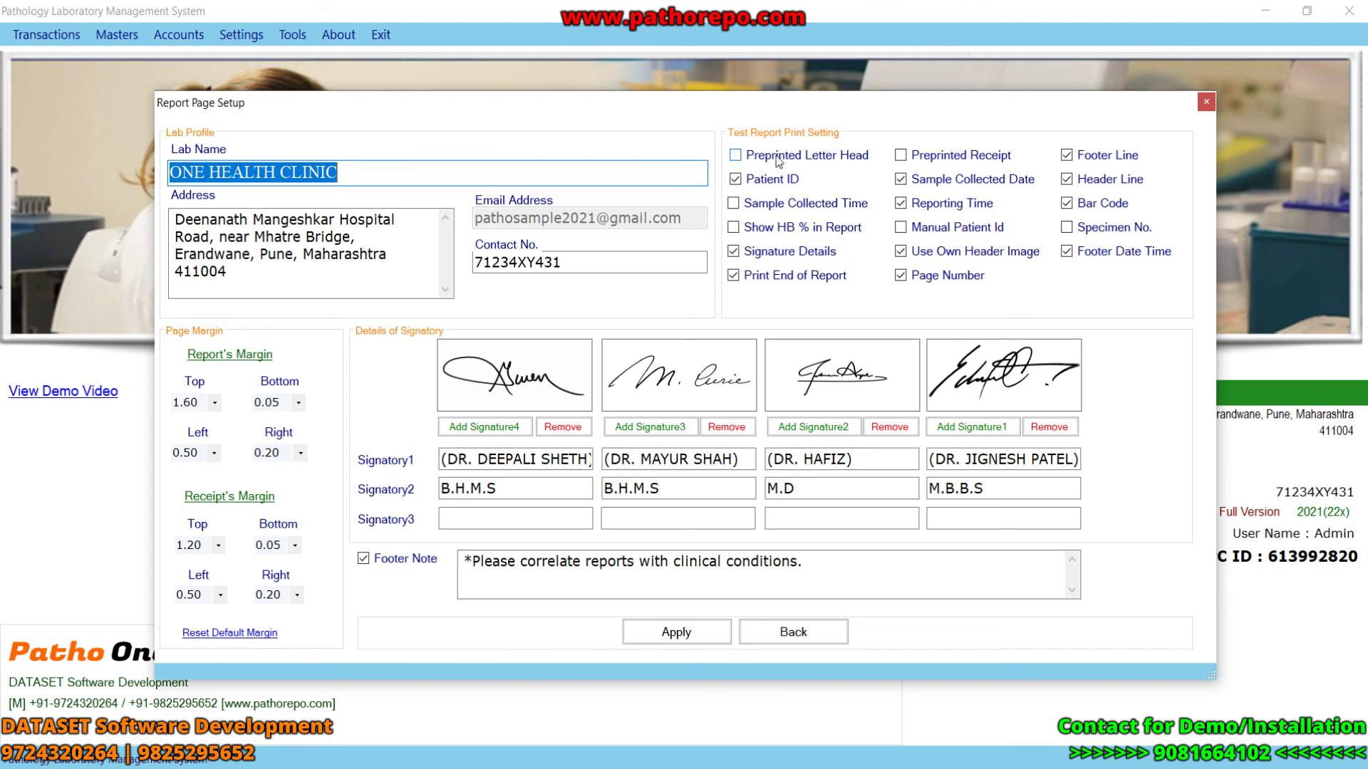
click(741, 160)
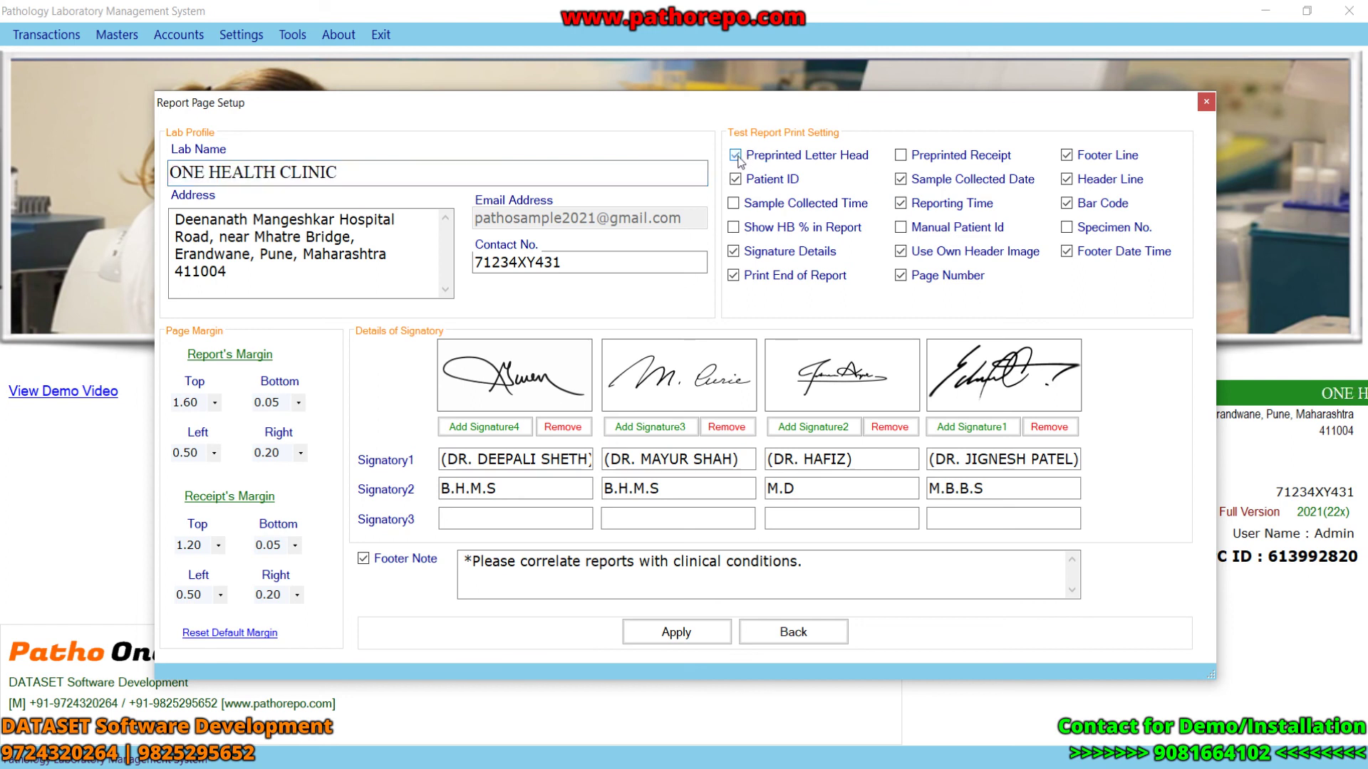
click(214, 402)
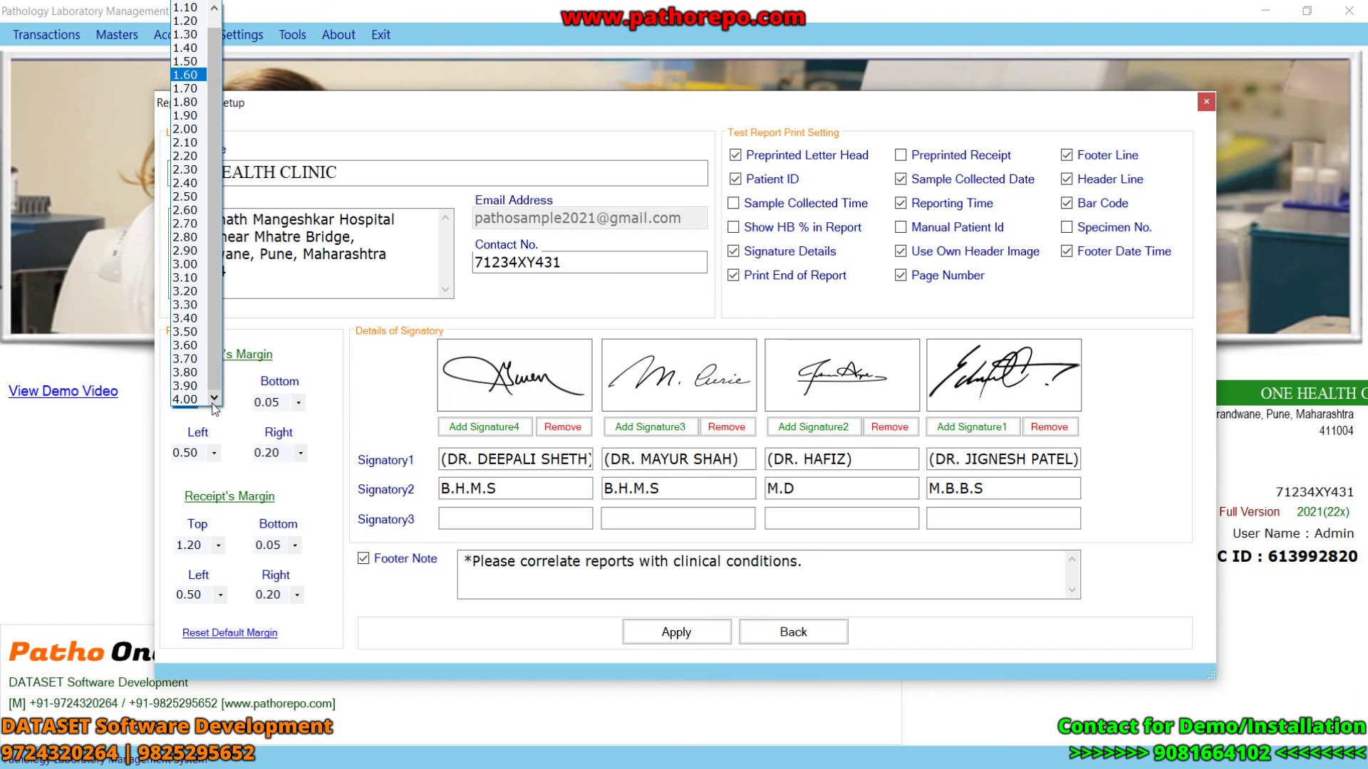
click(189, 75)
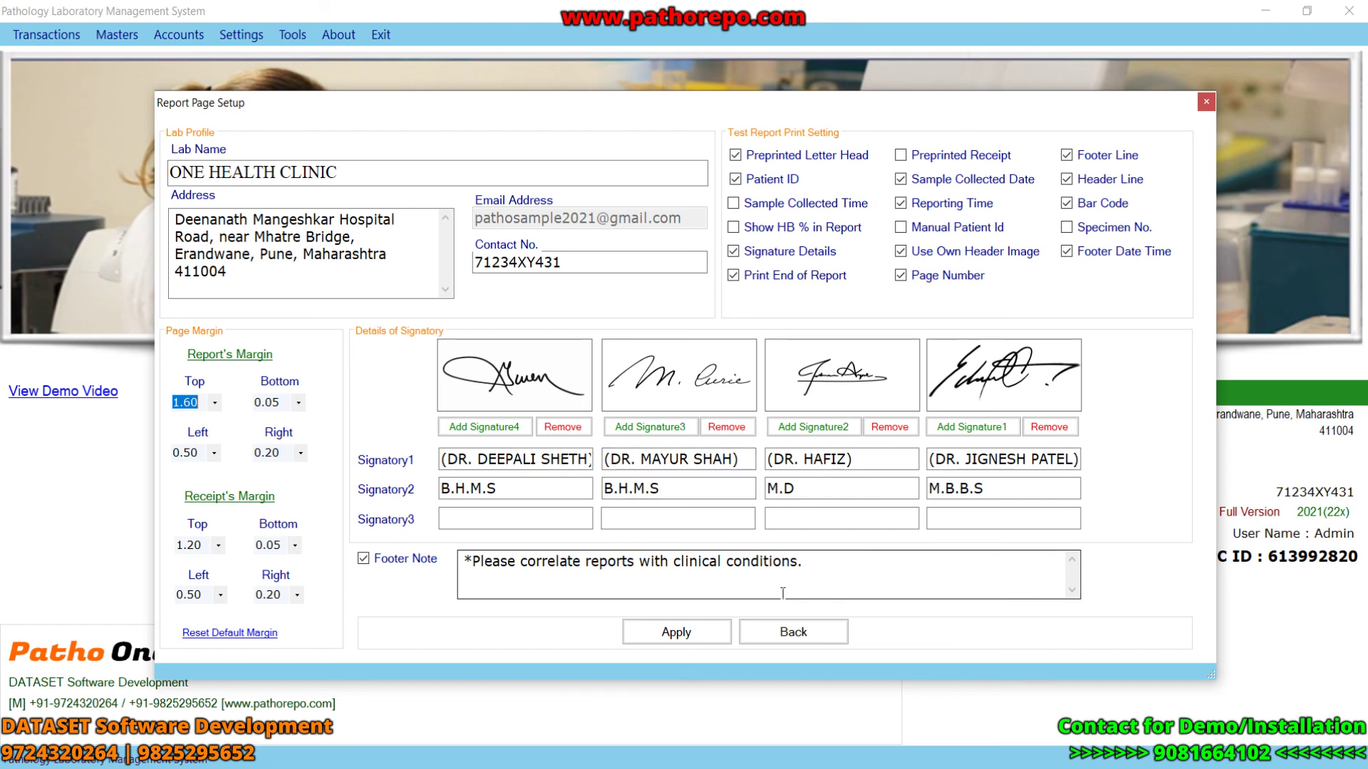
click(808, 634)
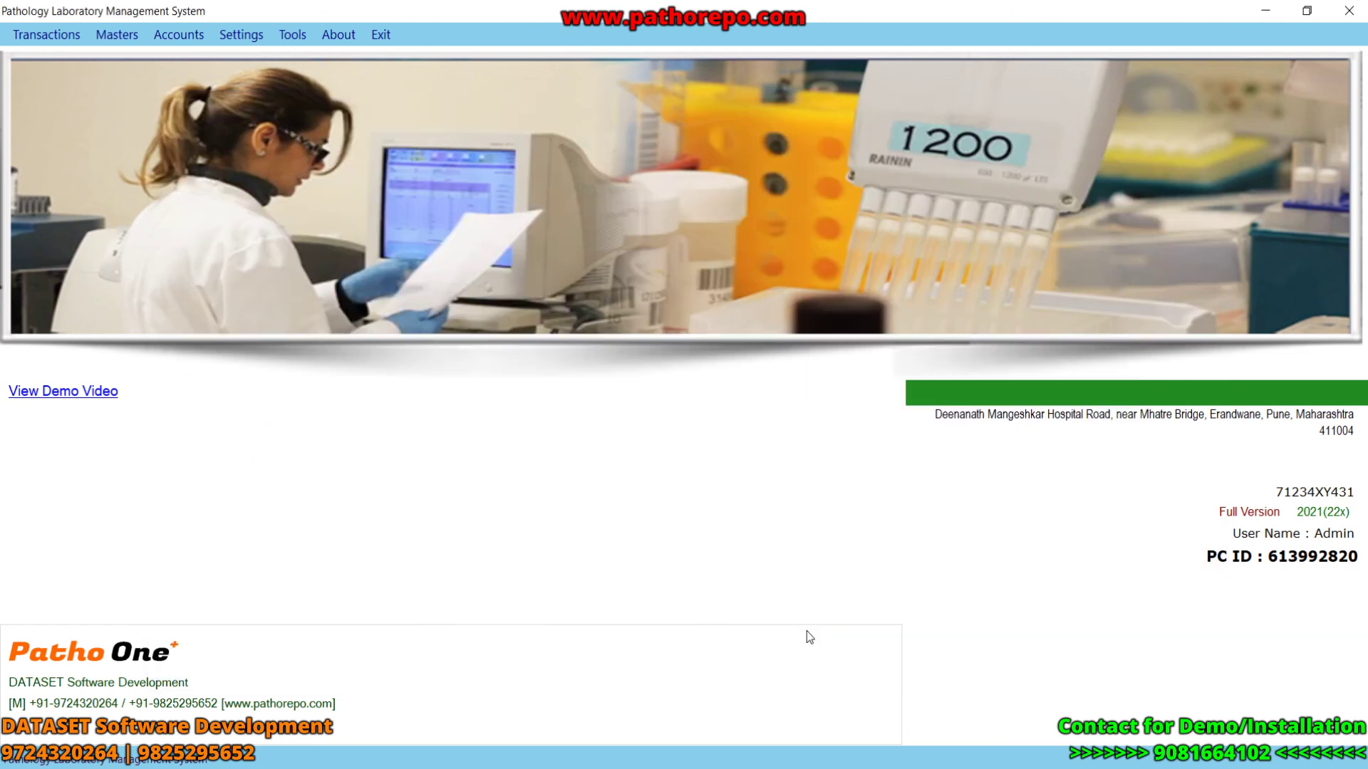
- View and close the Change Password and E-Mail Information dialogs
click(292, 36)
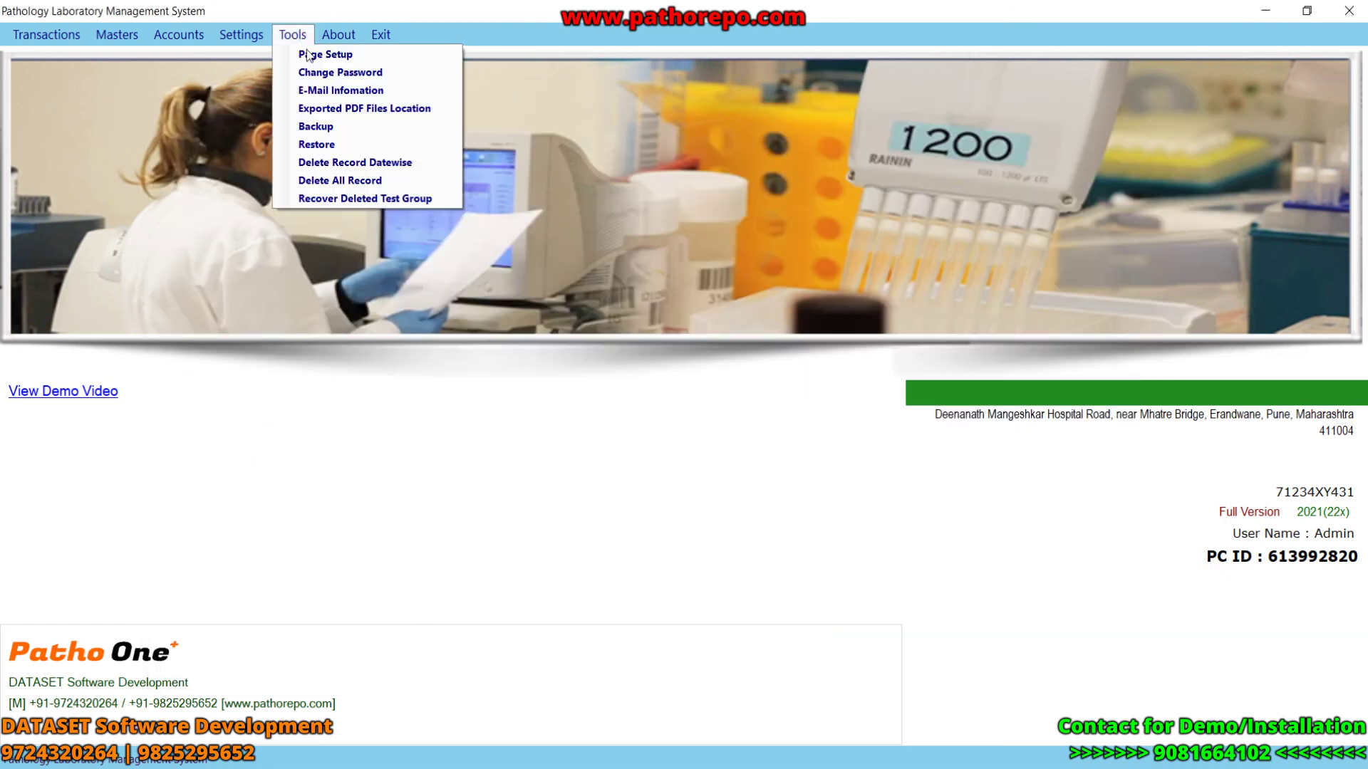
click(336, 73)
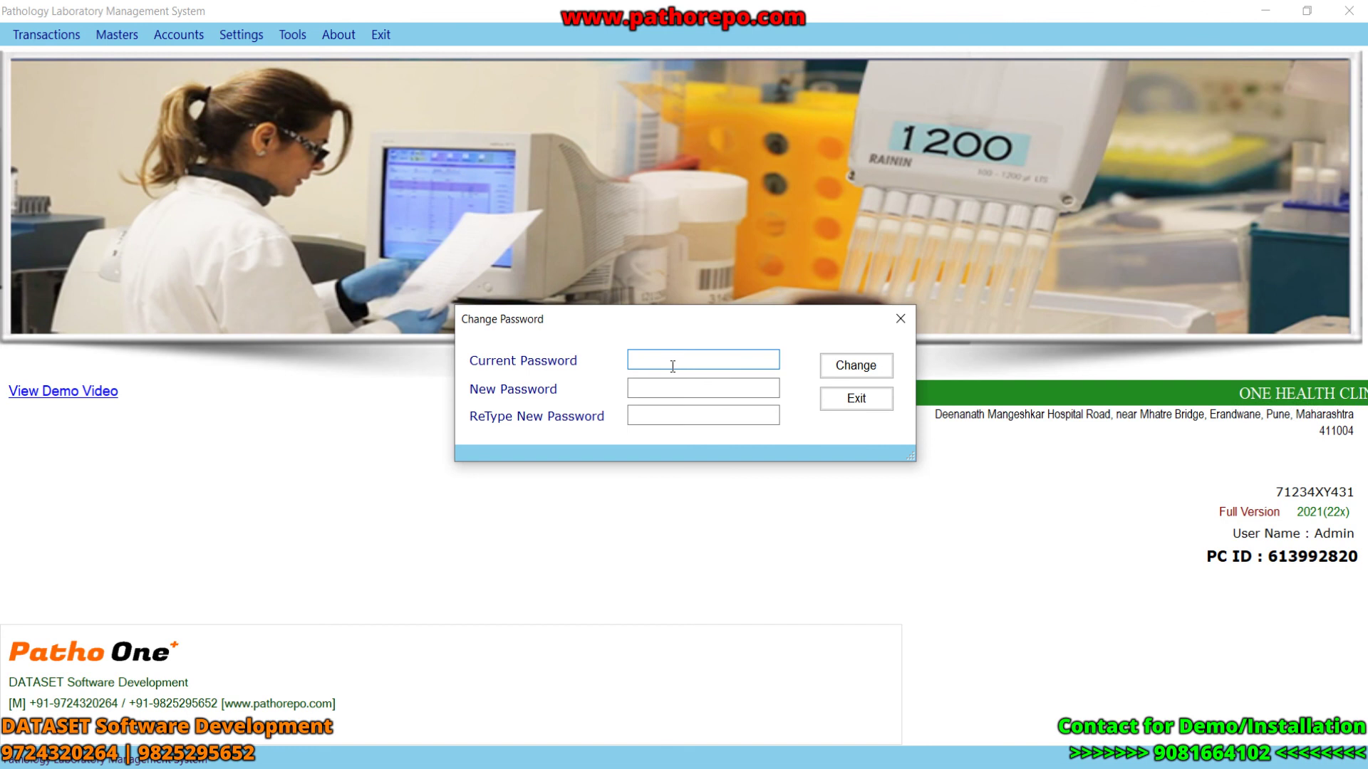
click(902, 314)
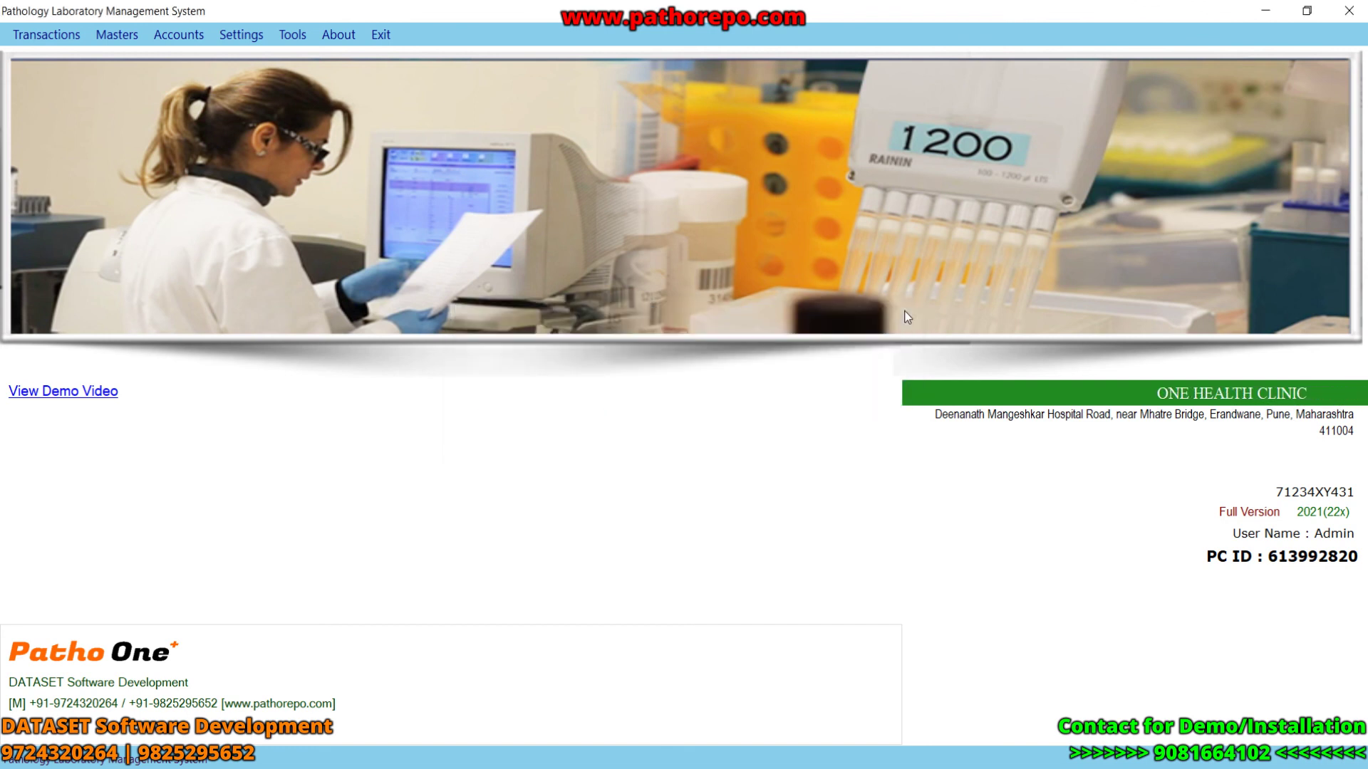
click(304, 34)
click(339, 91)
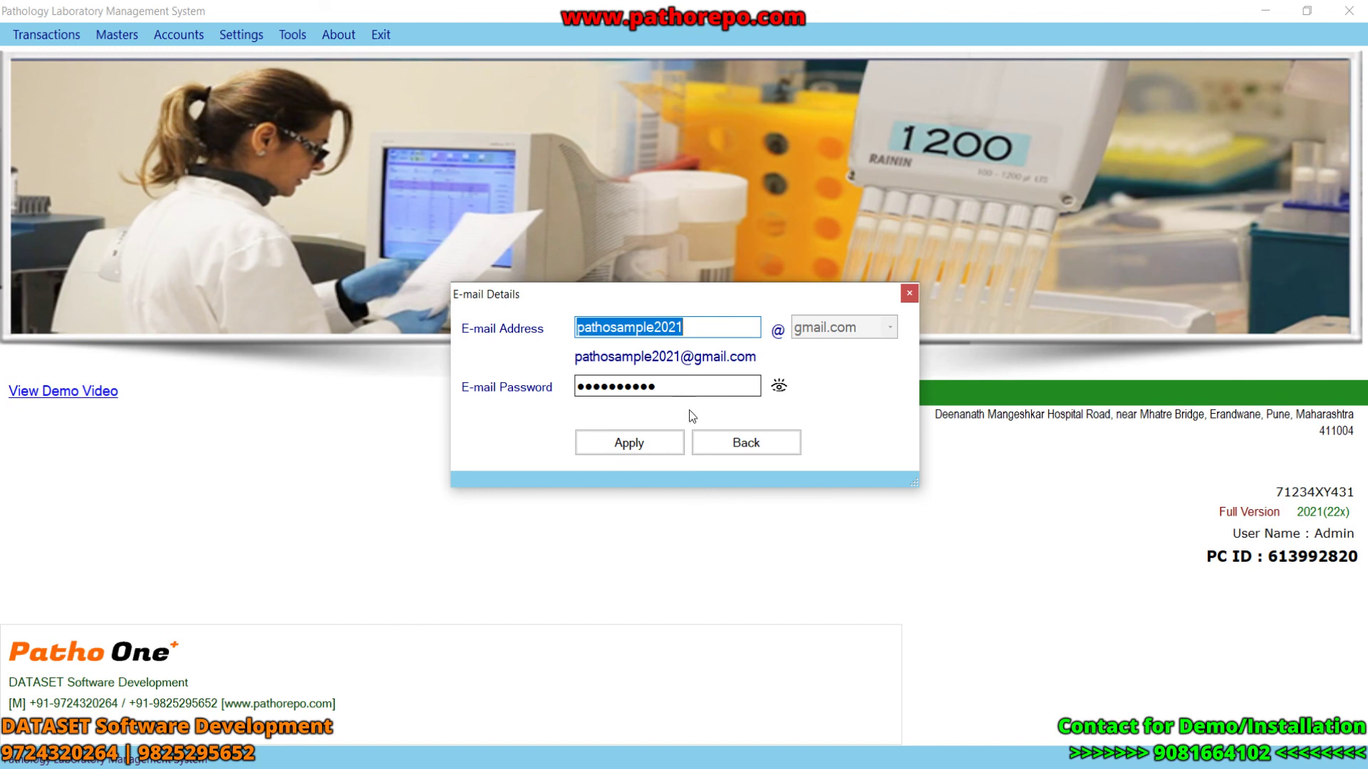
click(750, 449)
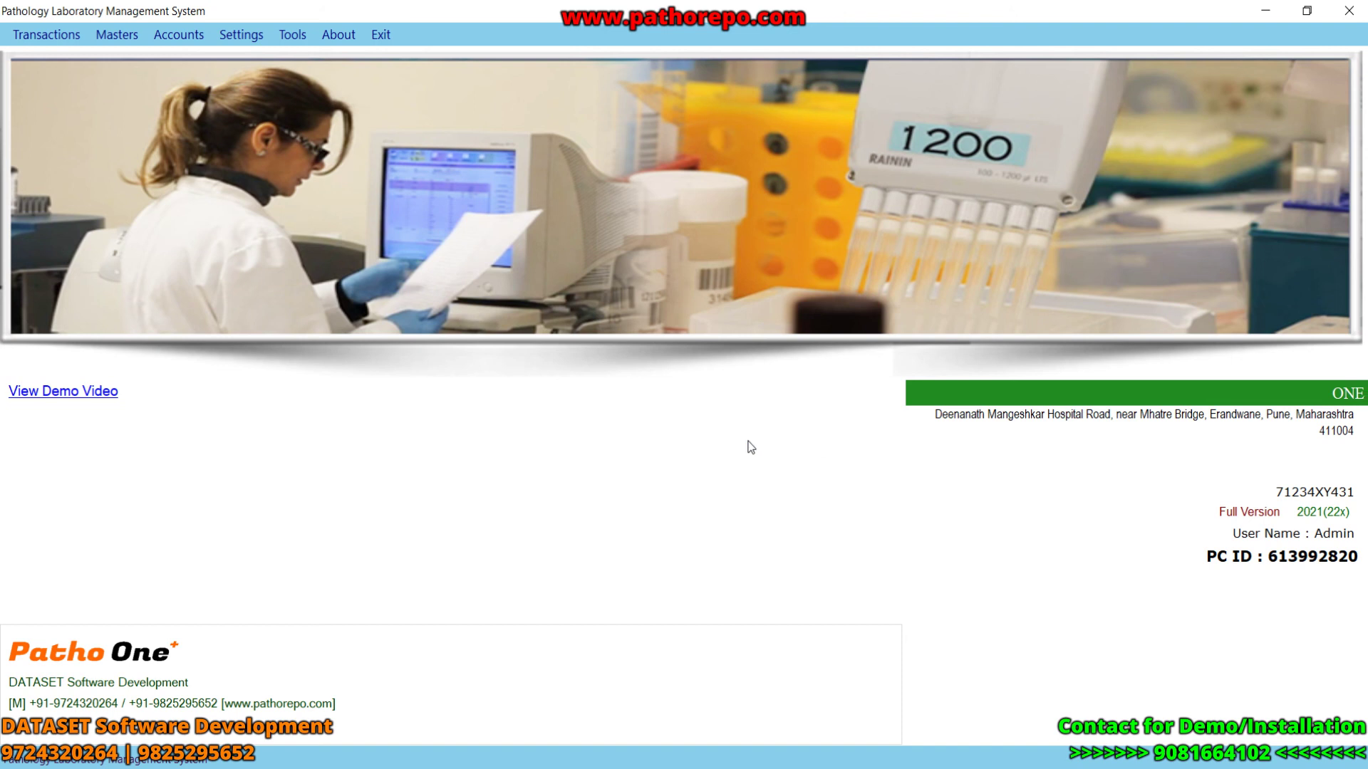
- View the Exported PDF Files Location setting, then start Recover Deleted Test Group
click(292, 34)
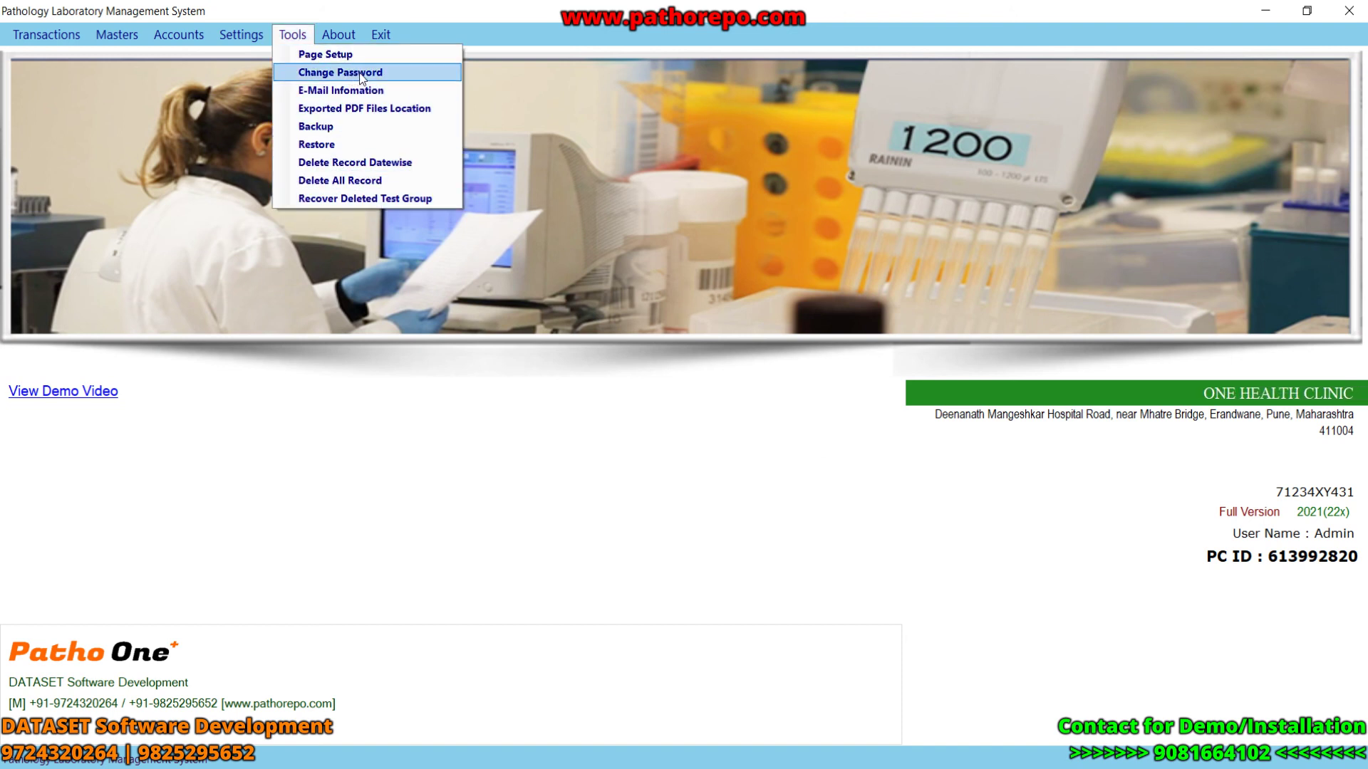
click(718, 495)
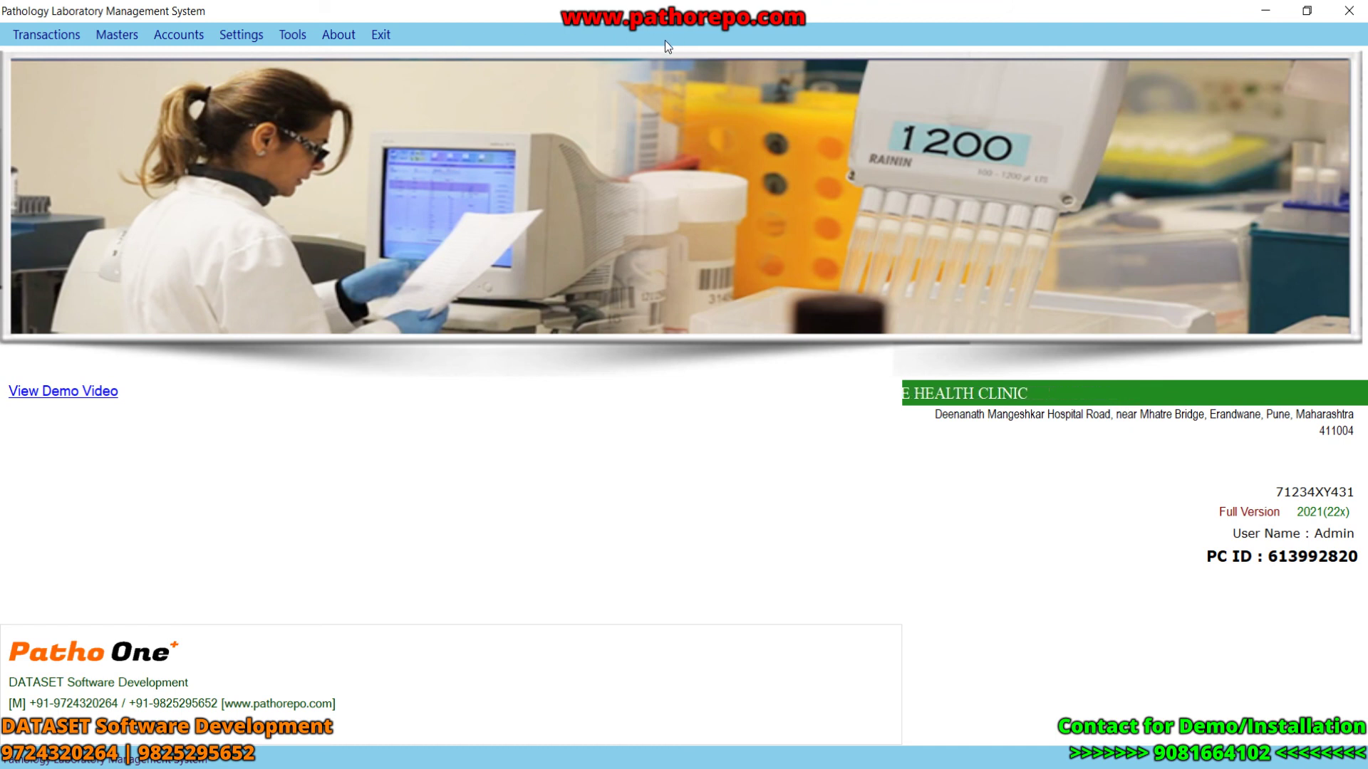
click(293, 35)
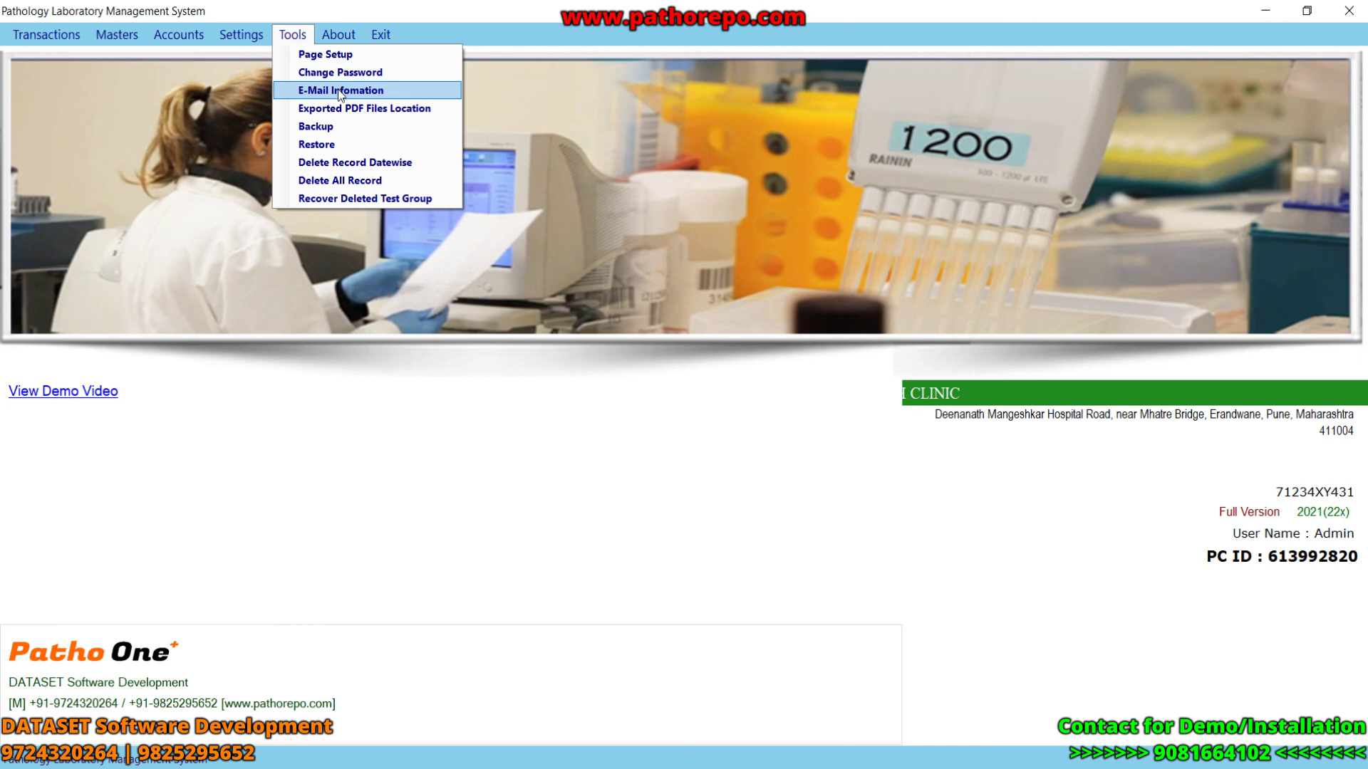
click(361, 109)
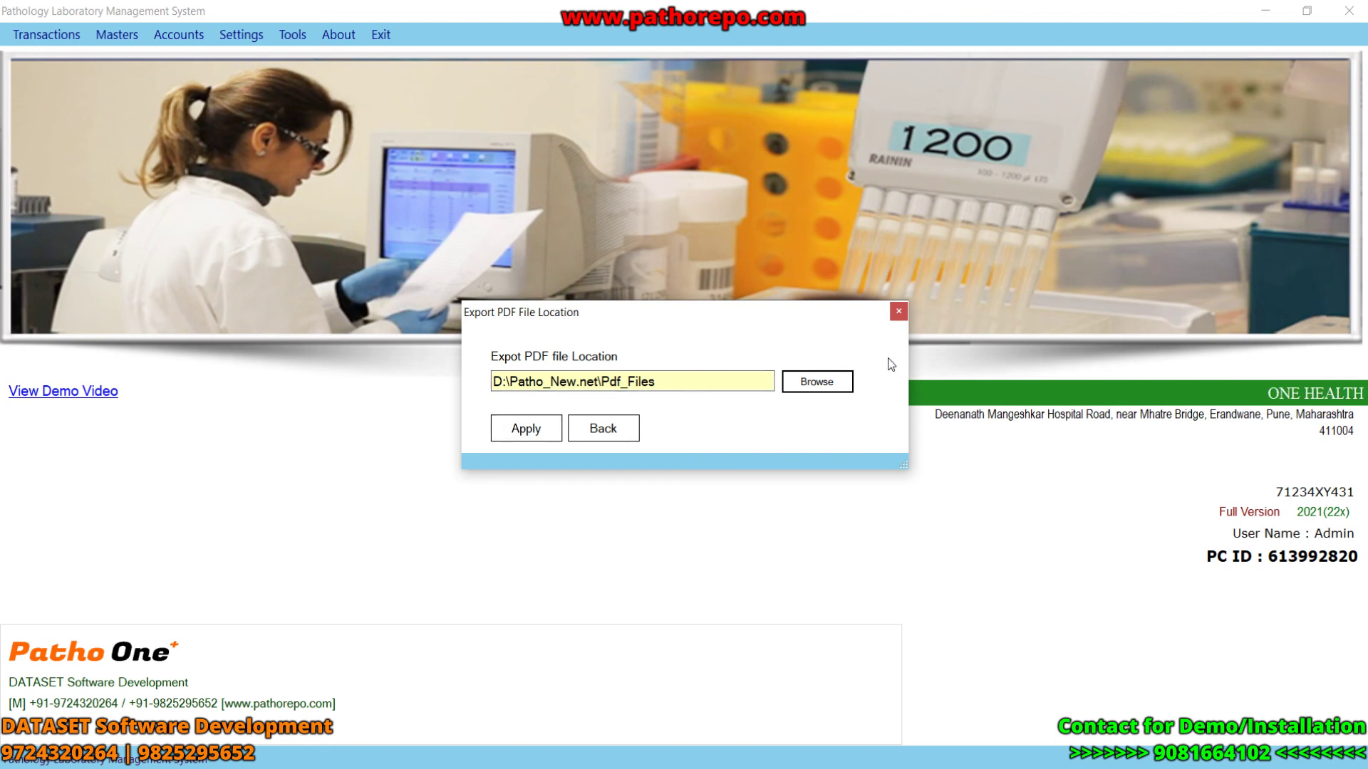
click(900, 313)
click(287, 30)
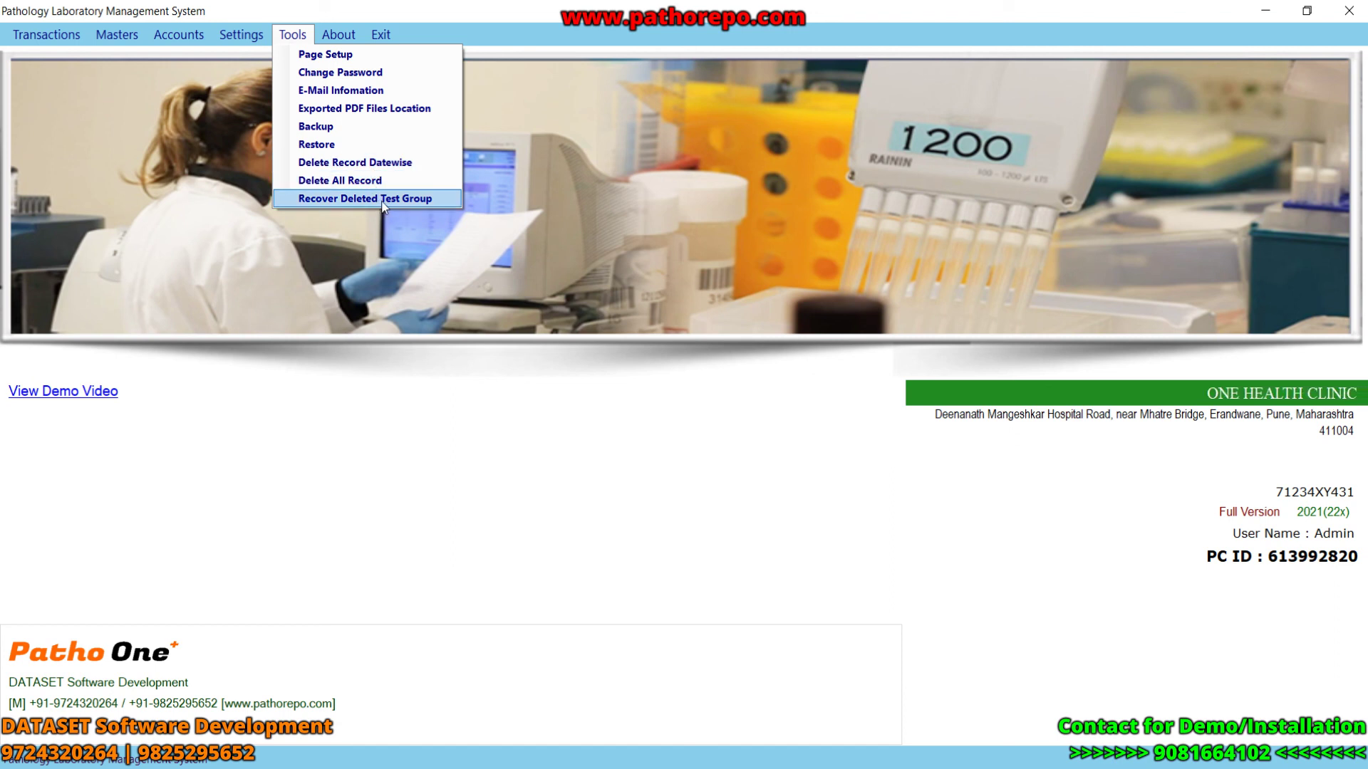
click(383, 201)
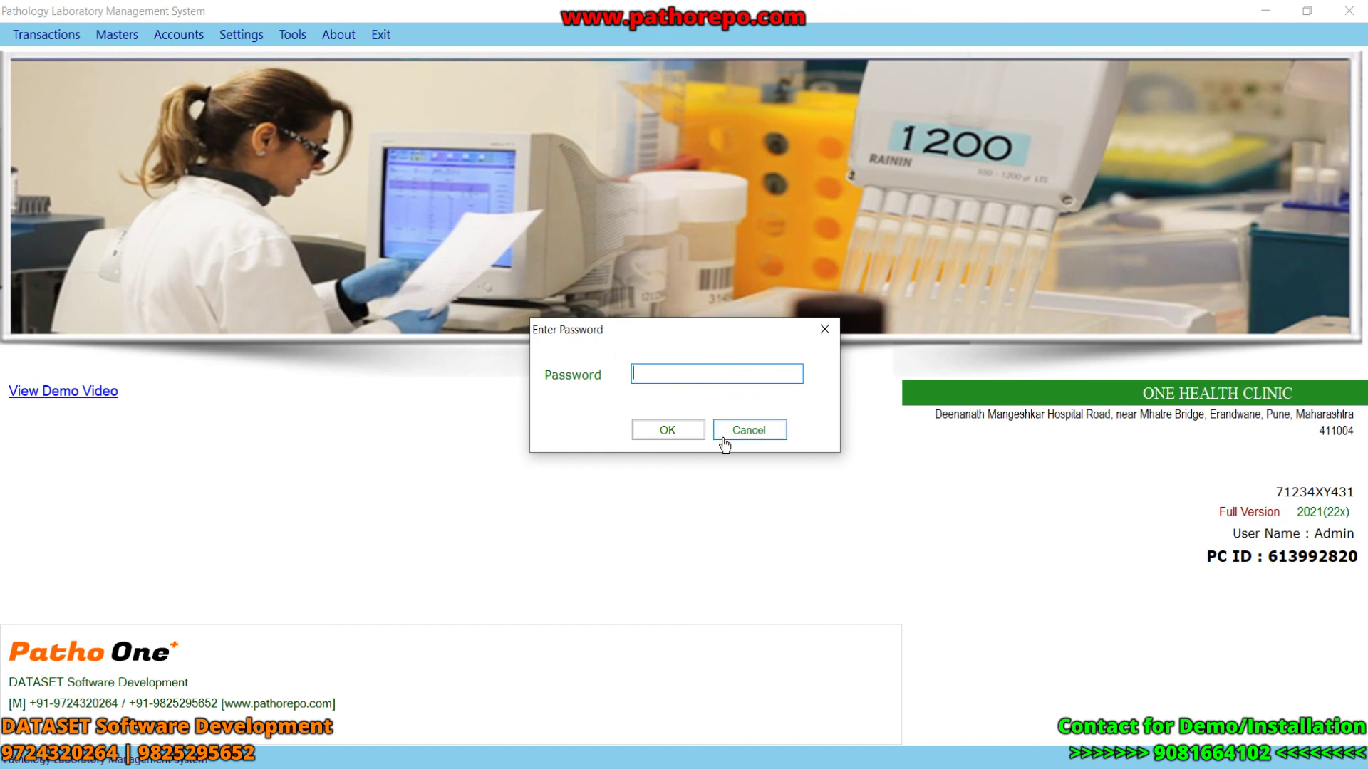
- Cancel the password prompt and view the About company and version details
click(766, 433)
click(344, 39)
click(357, 50)
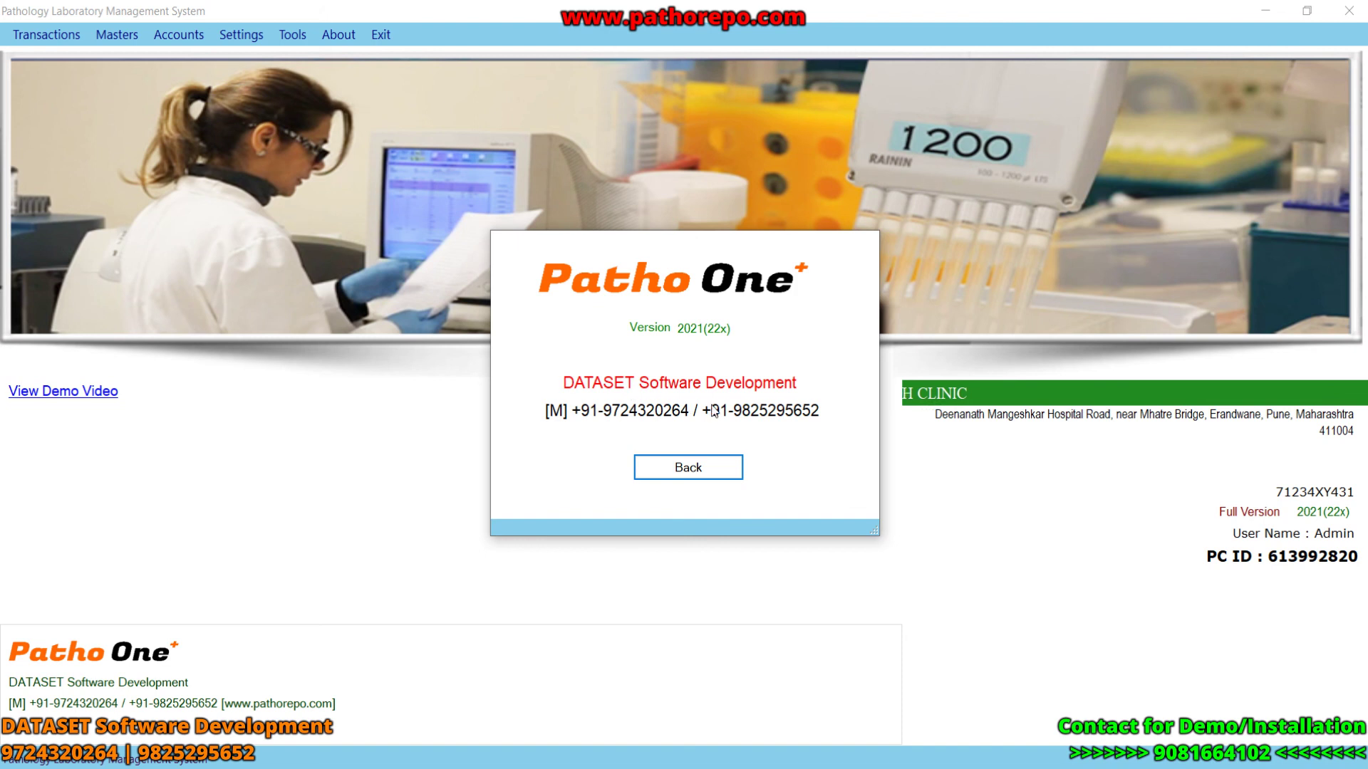
click(711, 467)
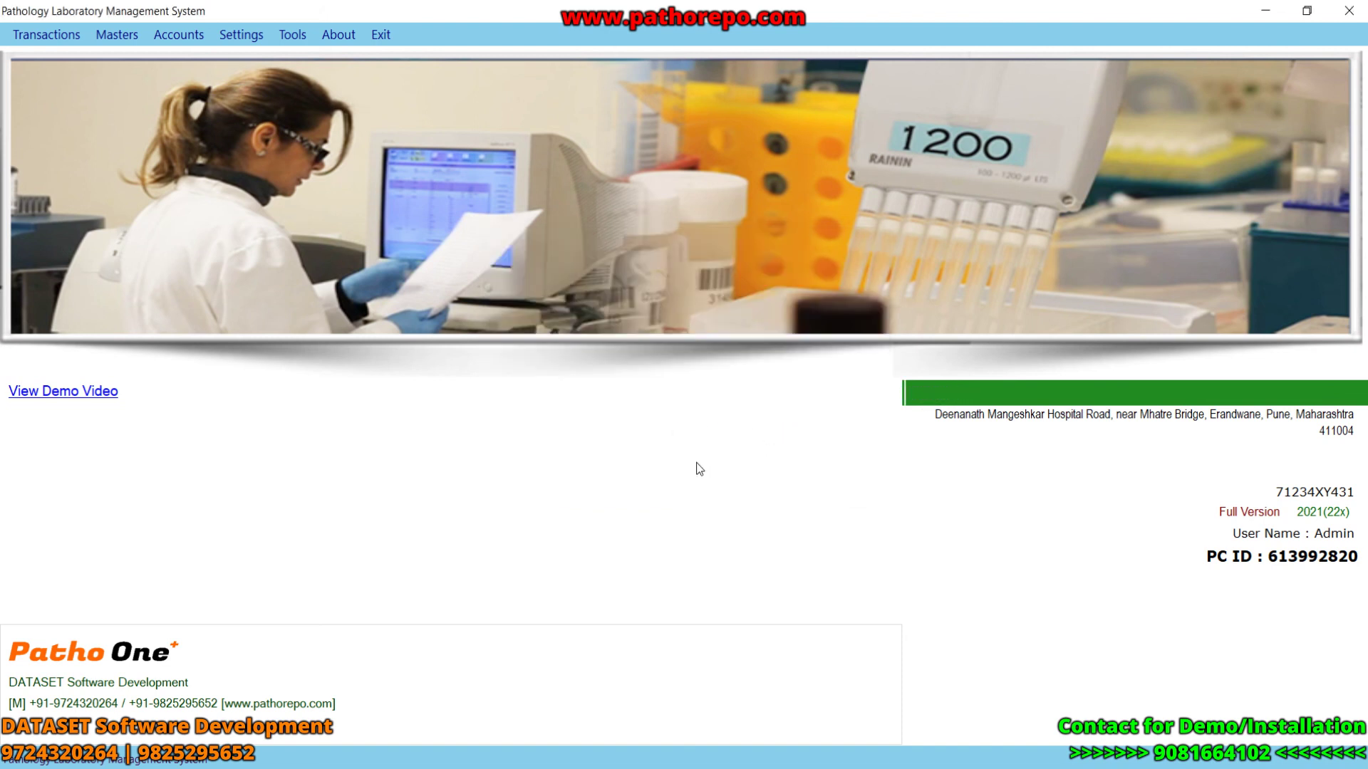
- View and close the Registration/Payment form, then dismiss the Tools menu
click(344, 40)
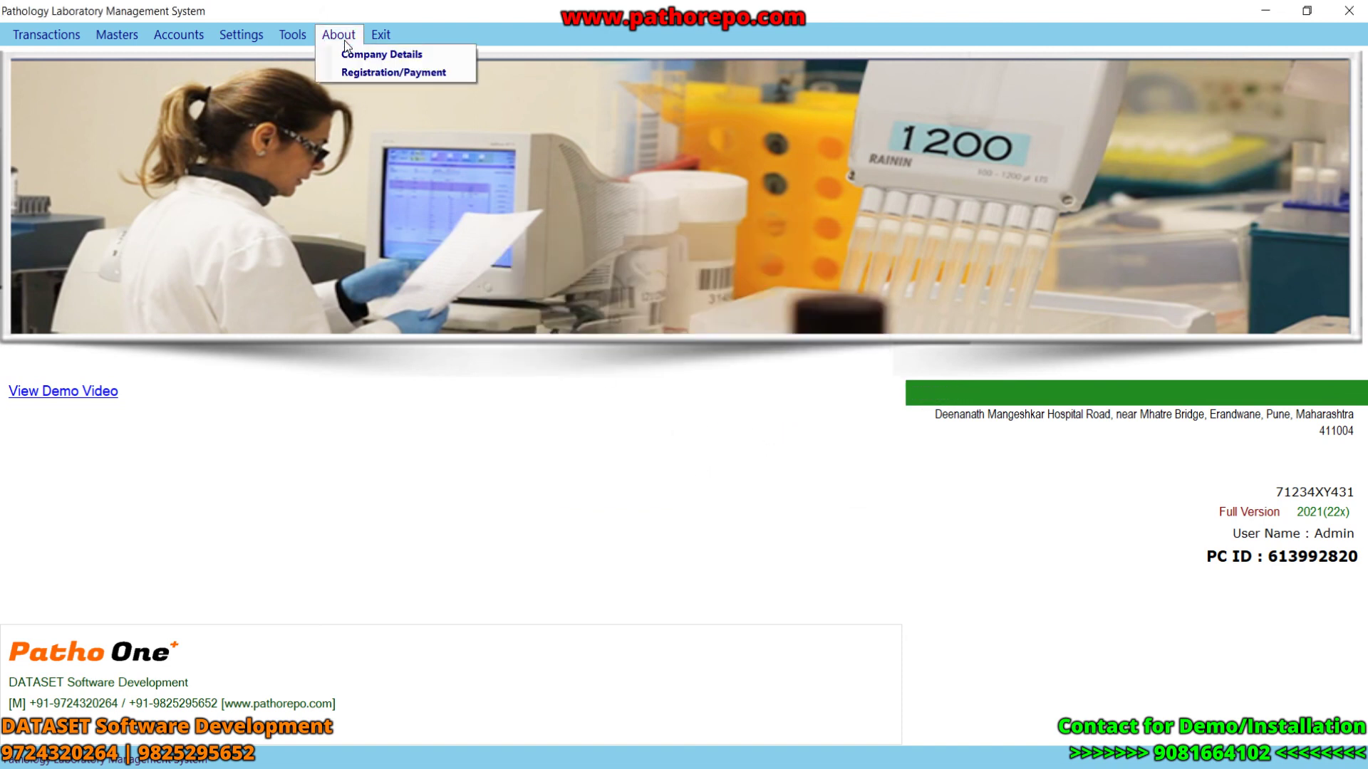
click(376, 72)
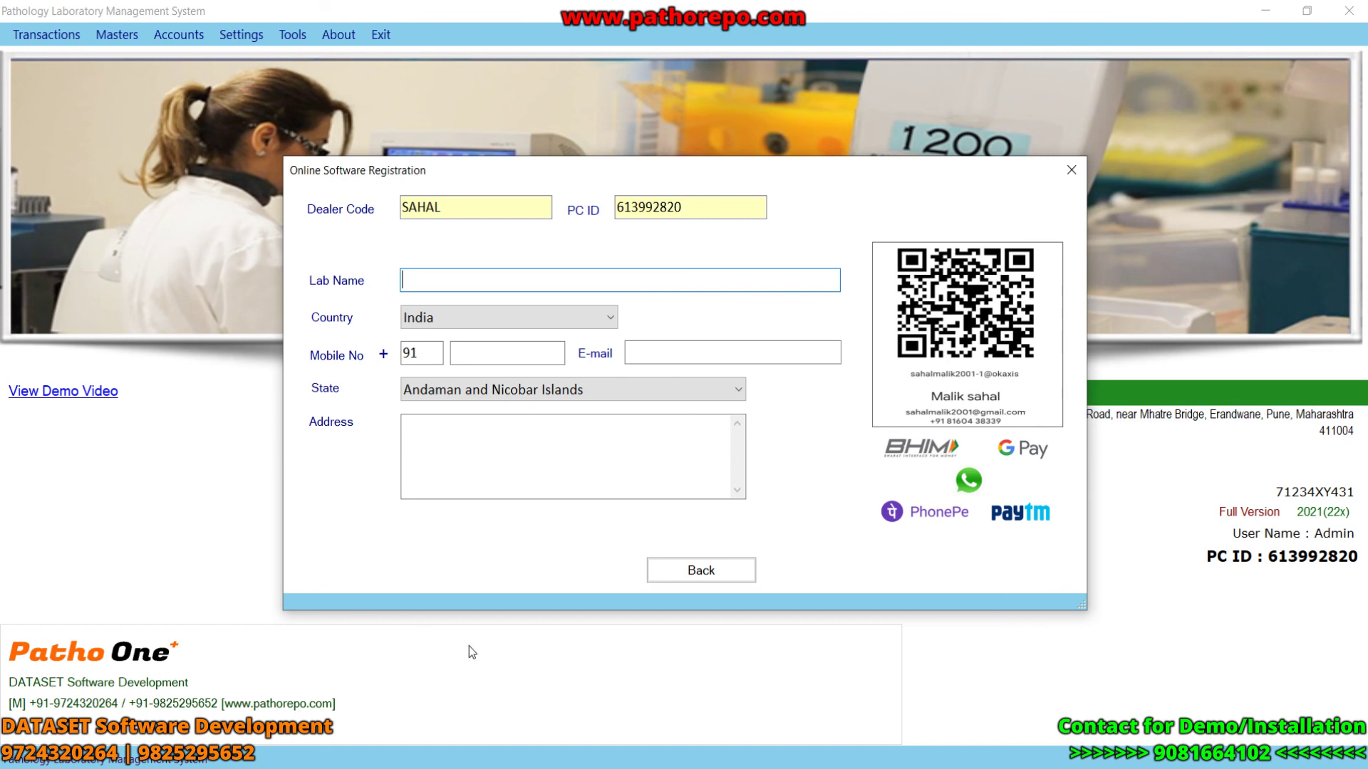
click(686, 578)
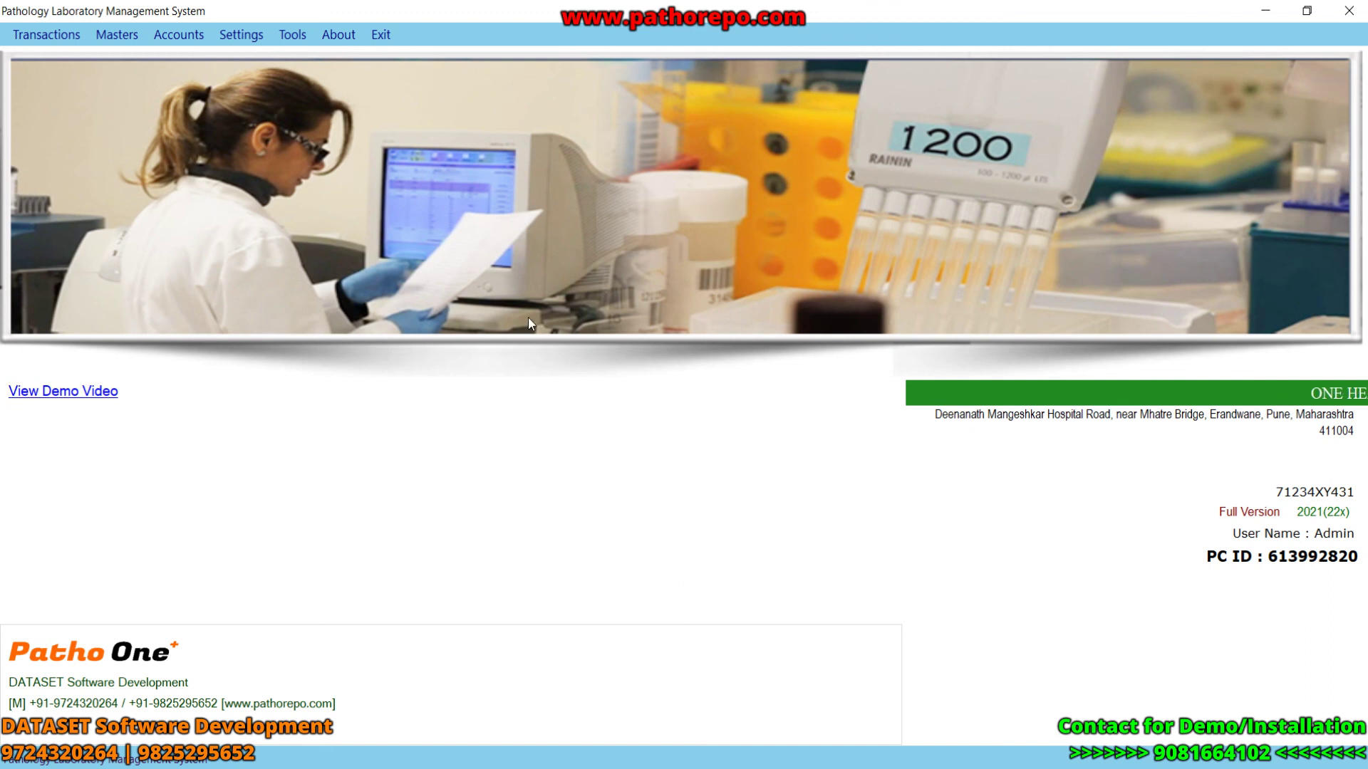
click(291, 34)
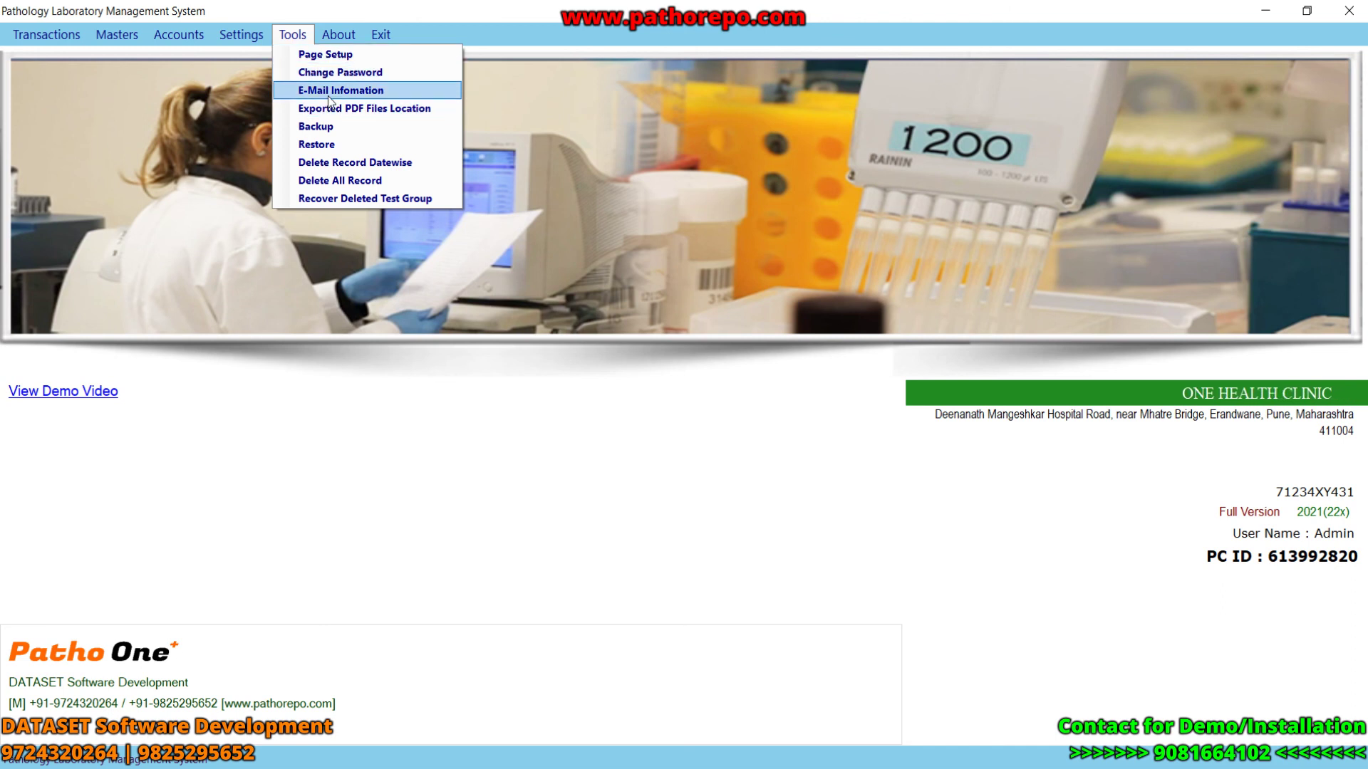
click(584, 514)
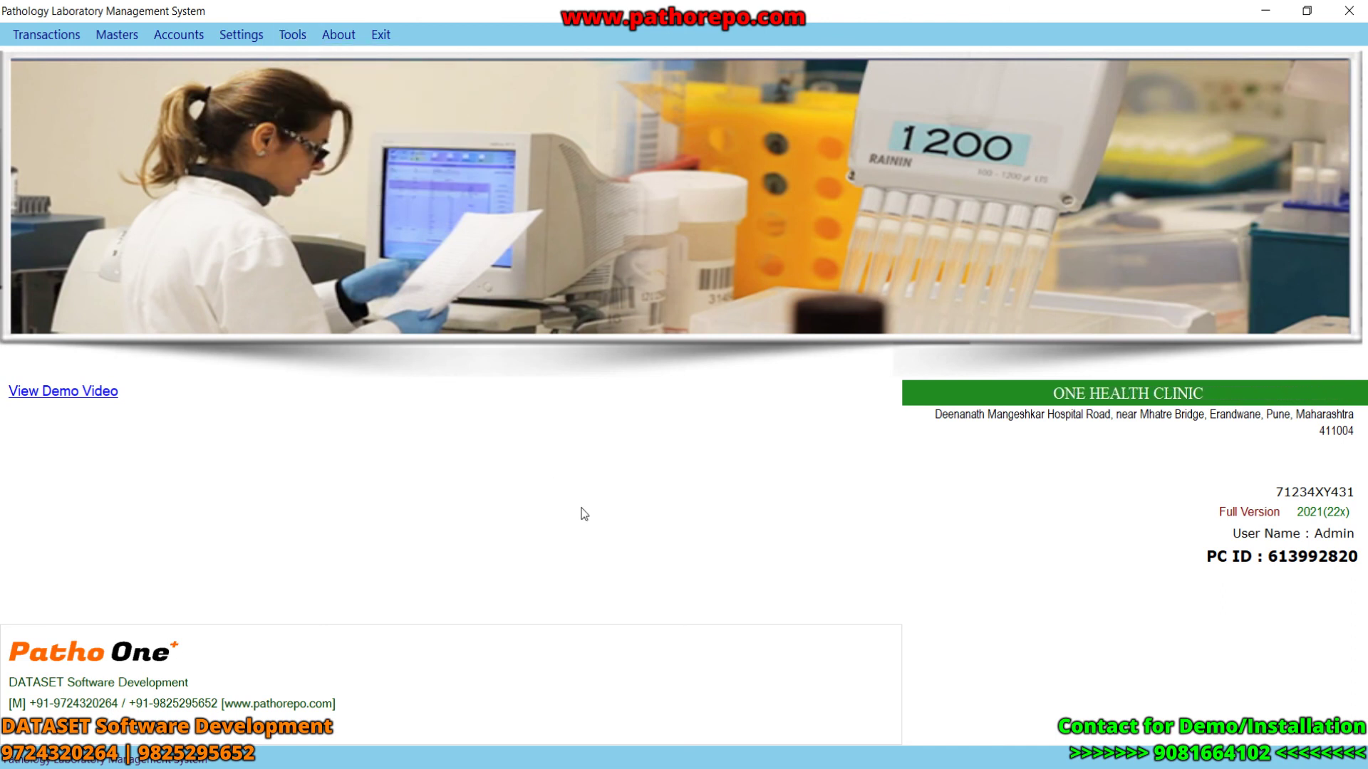